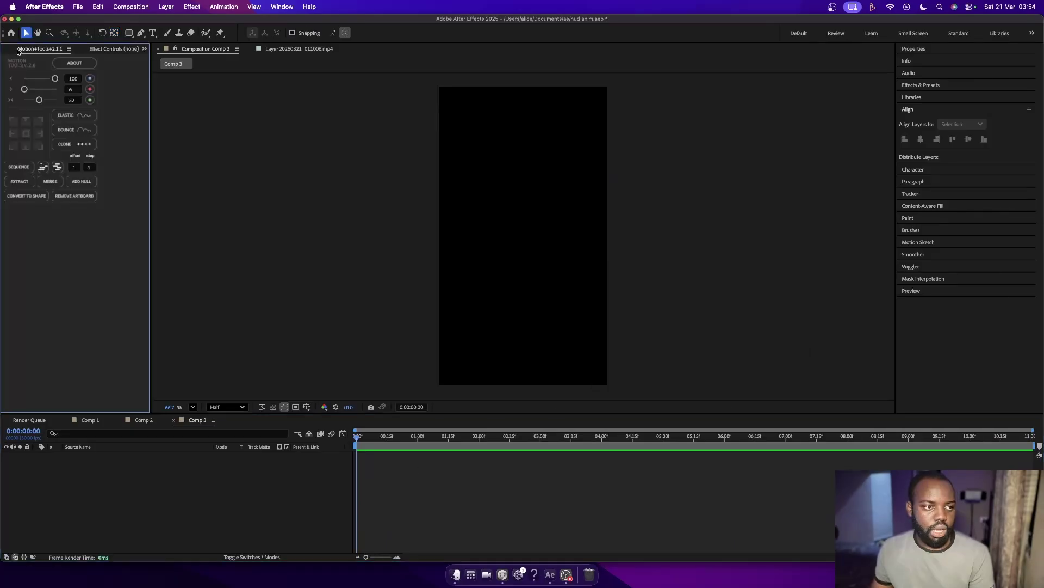
# Add 20260321_011006.mp4 to the Comp 3 timeline and trim its end to 0:00:06:28.
pyautogui.click(3, 51)
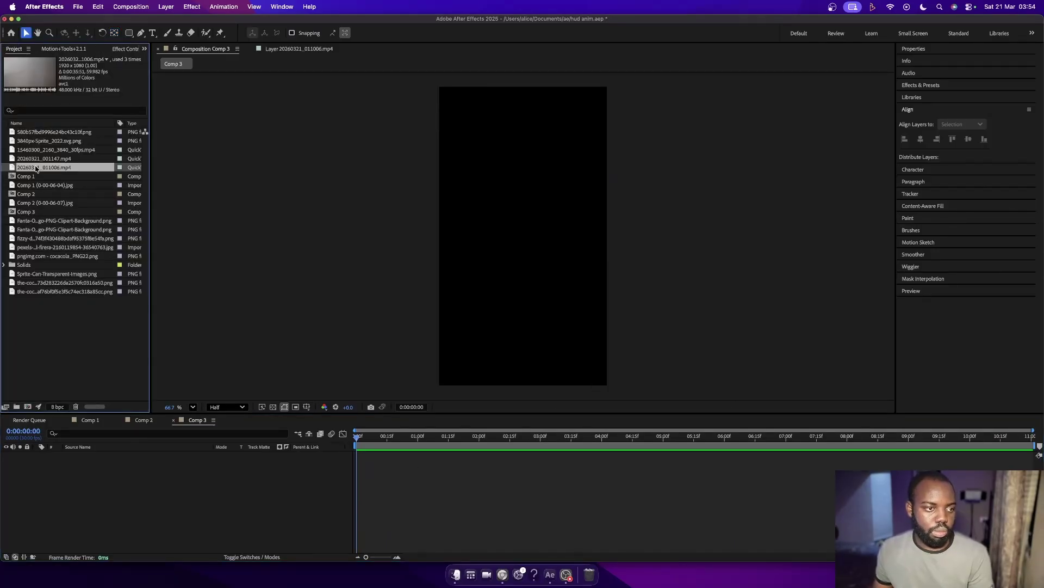
pyautogui.moveTo(36, 169); pyautogui.dragTo(76, 454)
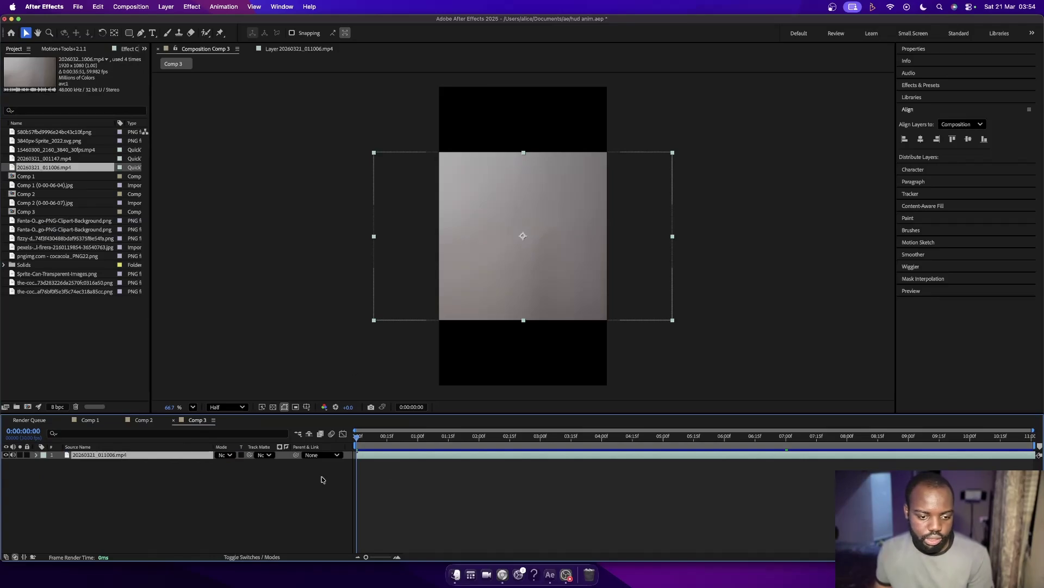
pyautogui.click(858, 438)
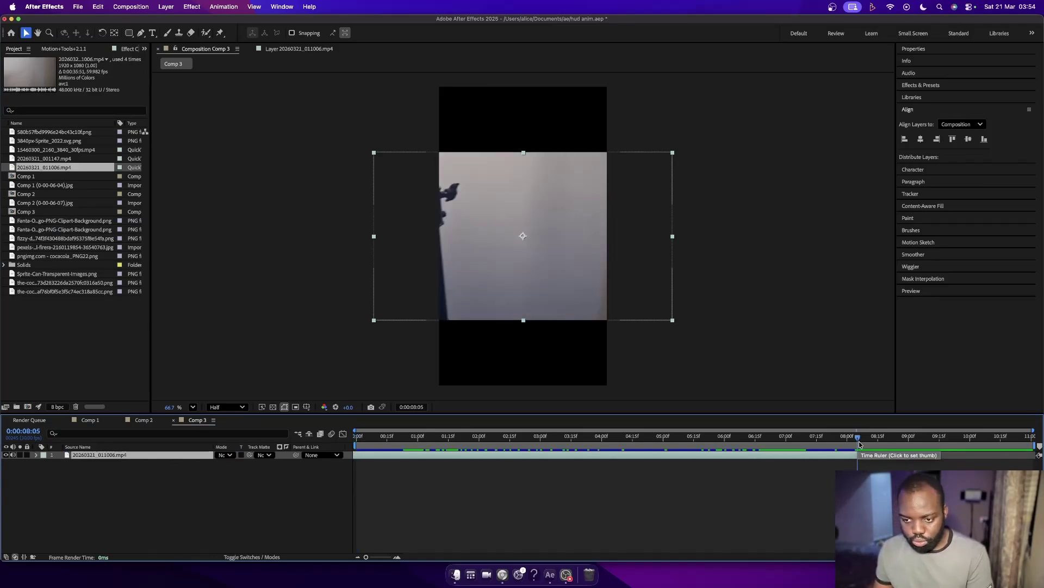
pyautogui.moveTo(858, 438); pyautogui.dragTo(769, 438)
pyautogui.press('space')
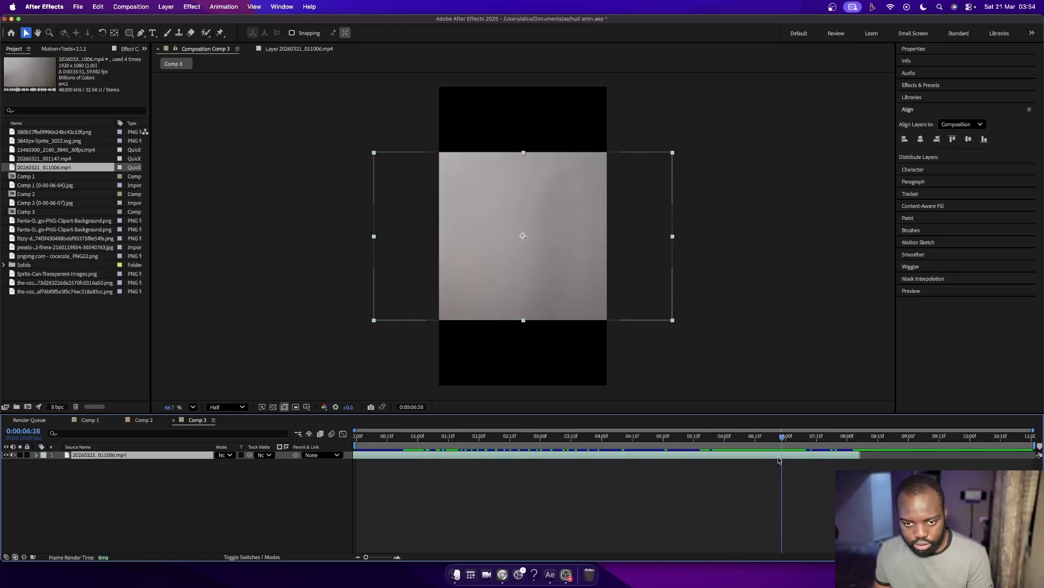
pyautogui.moveTo(863, 455); pyautogui.dragTo(784, 460)
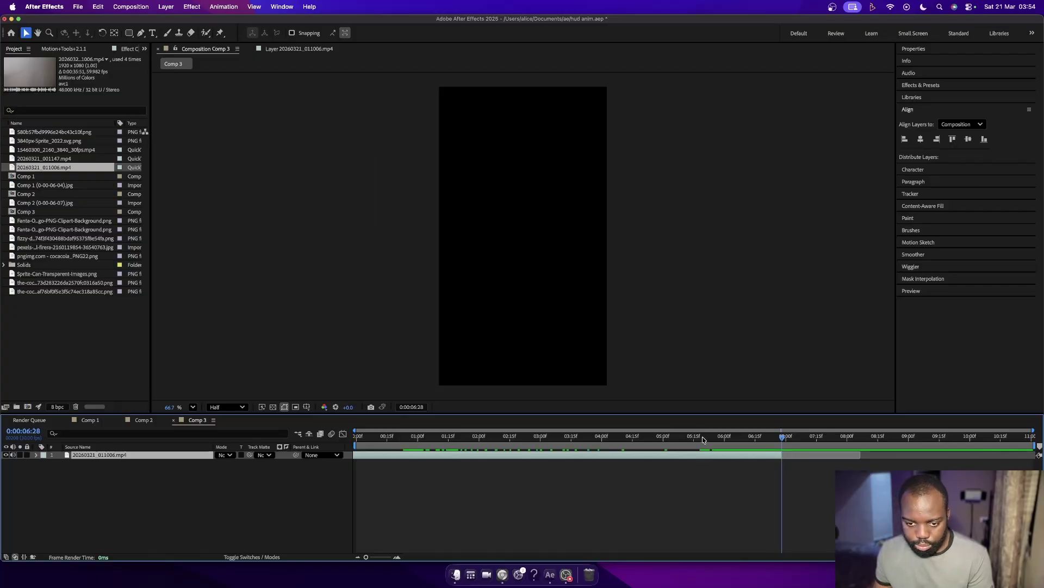
# Trim the clip's start at 0:00:00:22 and shift the clip to begin at 0:00:00:00.
pyautogui.moveTo(703, 440); pyautogui.dragTo(403, 447)
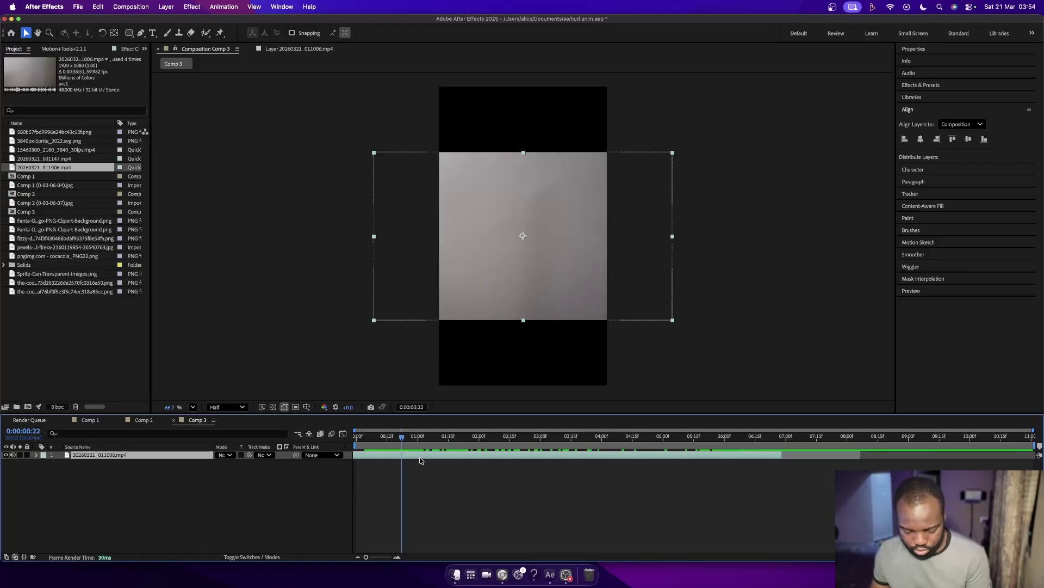
pyautogui.click(386, 465)
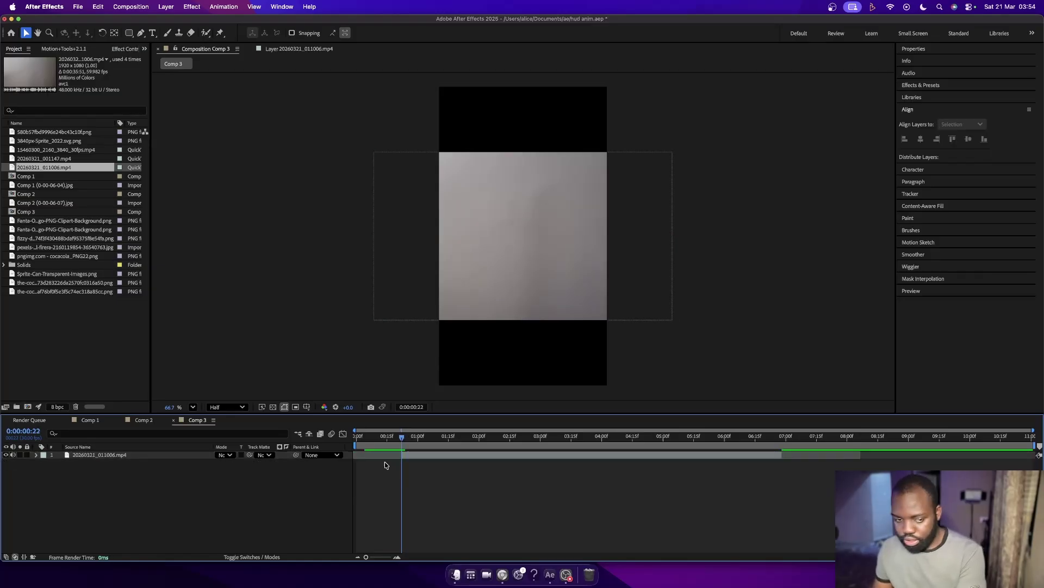
pyautogui.moveTo(432, 454); pyautogui.dragTo(357, 441)
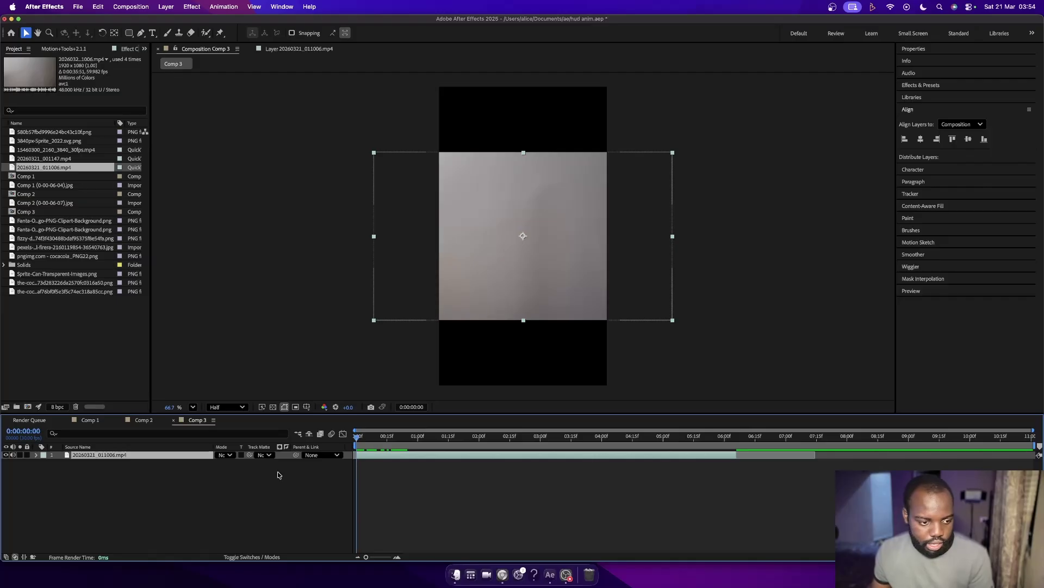
# Open the clip in its Layer viewer, fit it to the view, and ready the Roto Brush at 0:00:02:24.
pyautogui.doubleClick(109, 456)
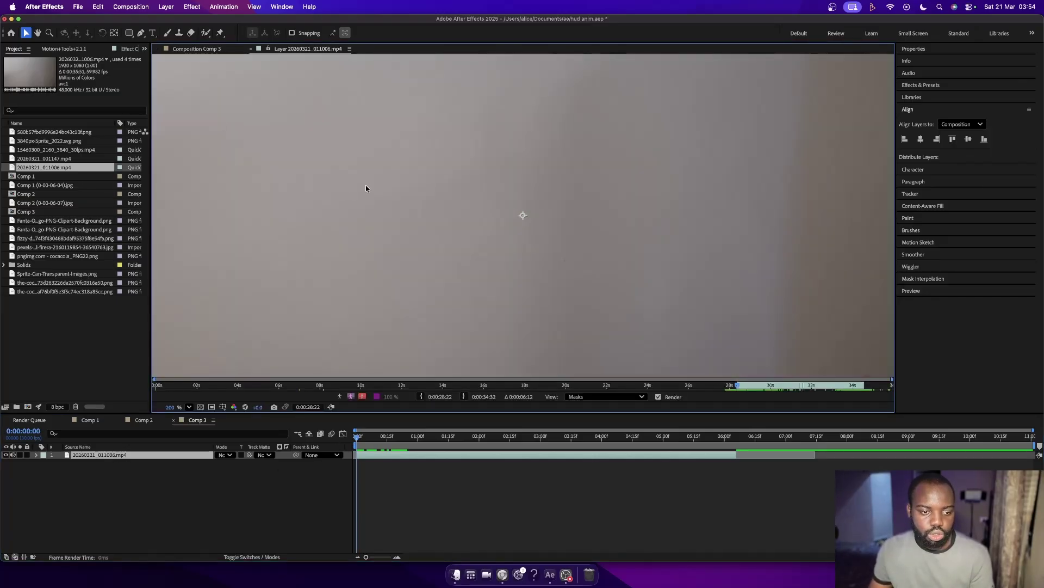
pyautogui.click(190, 409)
pyautogui.click(210, 219)
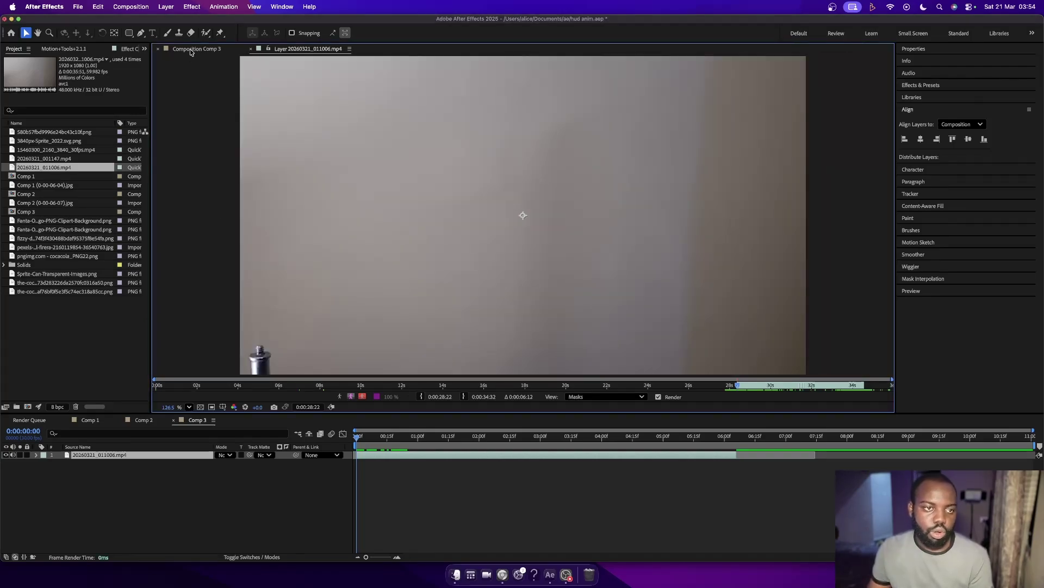
pyautogui.click(205, 32)
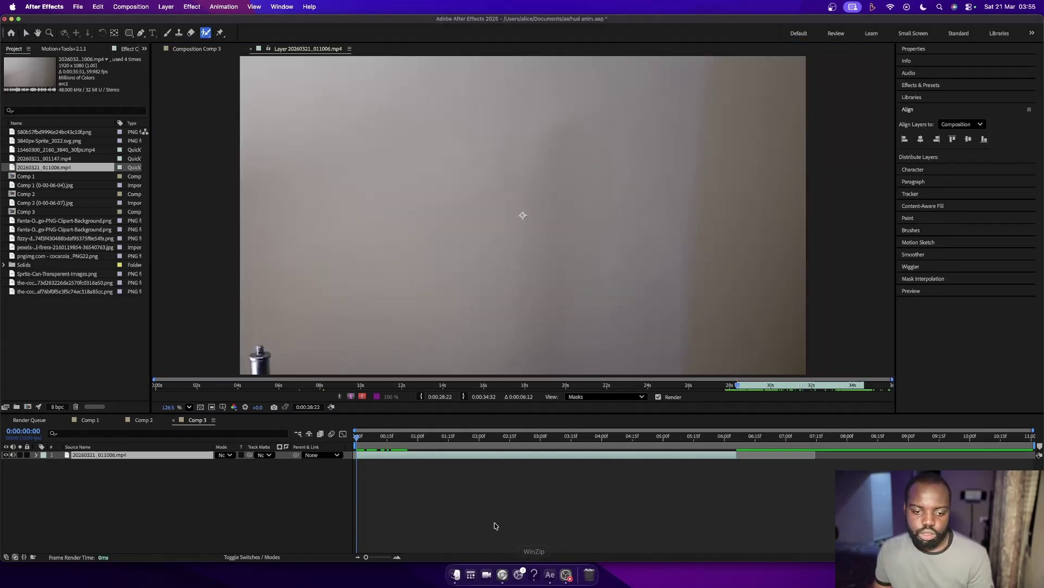
pyautogui.moveTo(537, 438)
pyautogui.mouseDown()
pyautogui.moveTo(526, 438)
pyautogui.moveTo(546, 439)
pyautogui.moveTo(528, 441)
pyautogui.mouseUp()
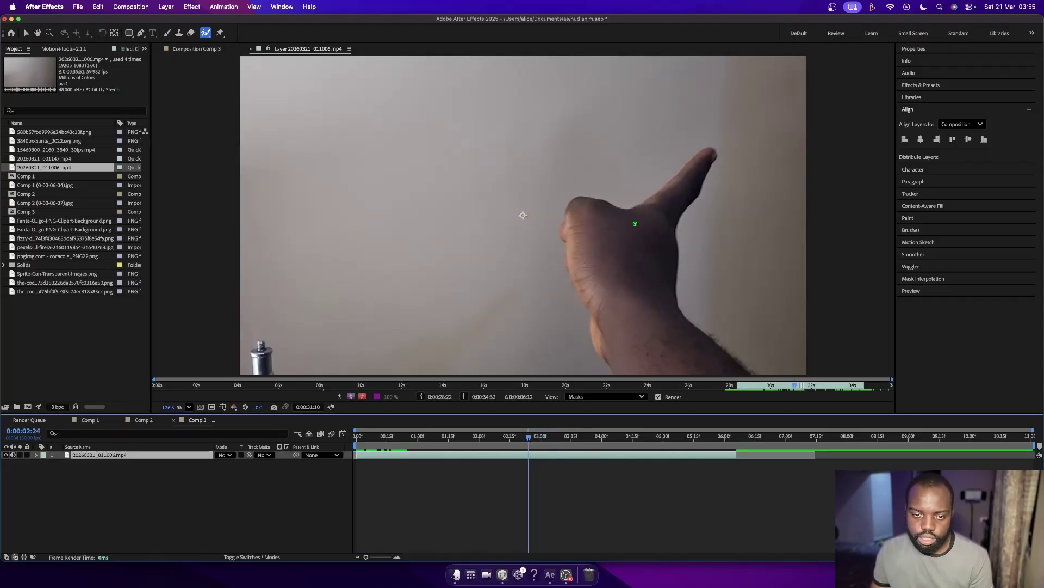
# Try a Roto Brush foreground stroke on the hand and undo it.
pyautogui.click(719, 134)
pyautogui.moveTo(683, 172); pyautogui.dragTo(692, 170)
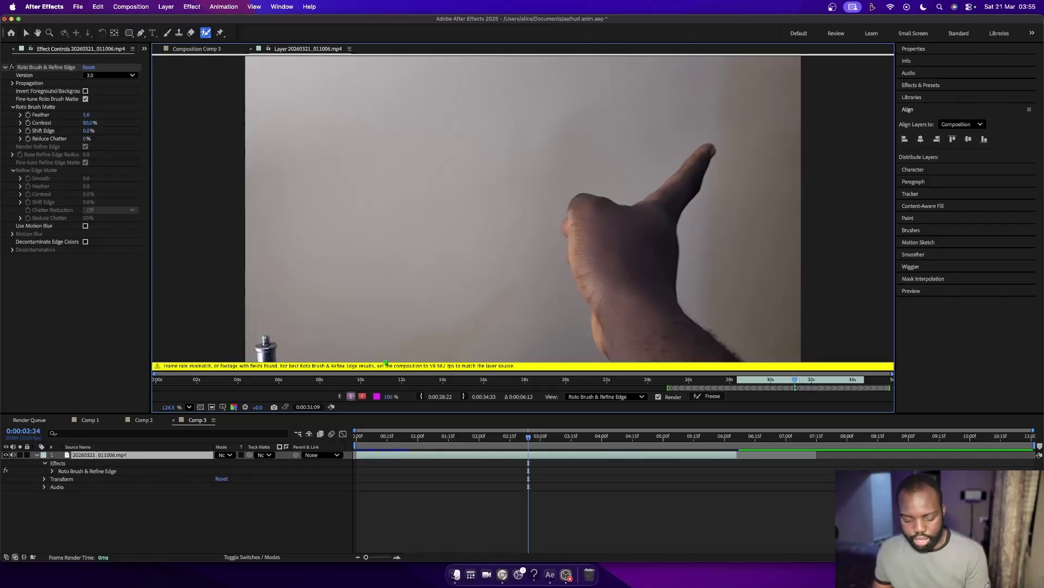
pyautogui.hotkey('ctrl', '`')
pyautogui.press('super+z')
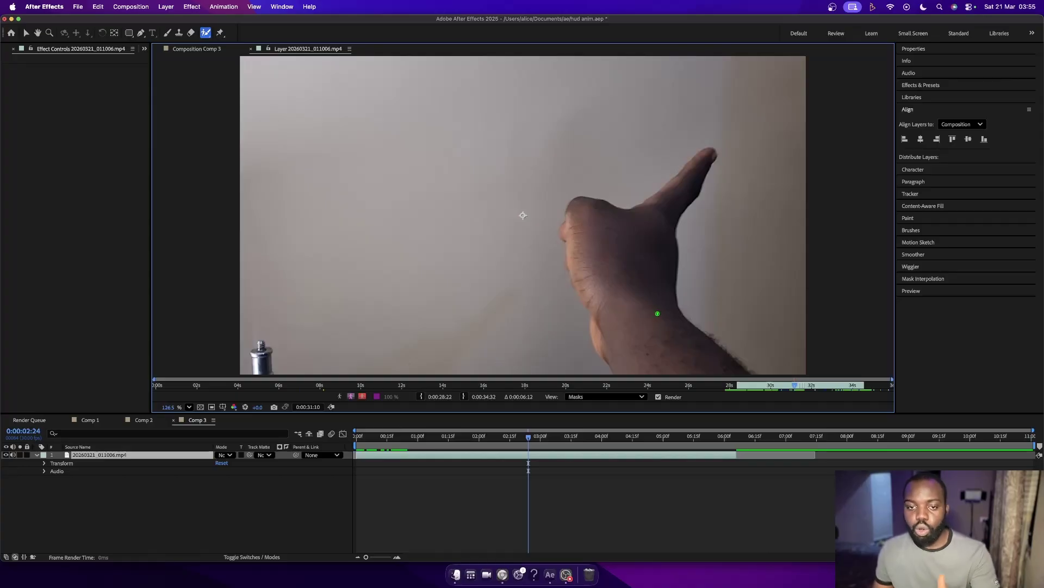
# Try setting Comp 3's frame rate to 59.982 fps and undo the change.
pyautogui.rightClick(113, 541)
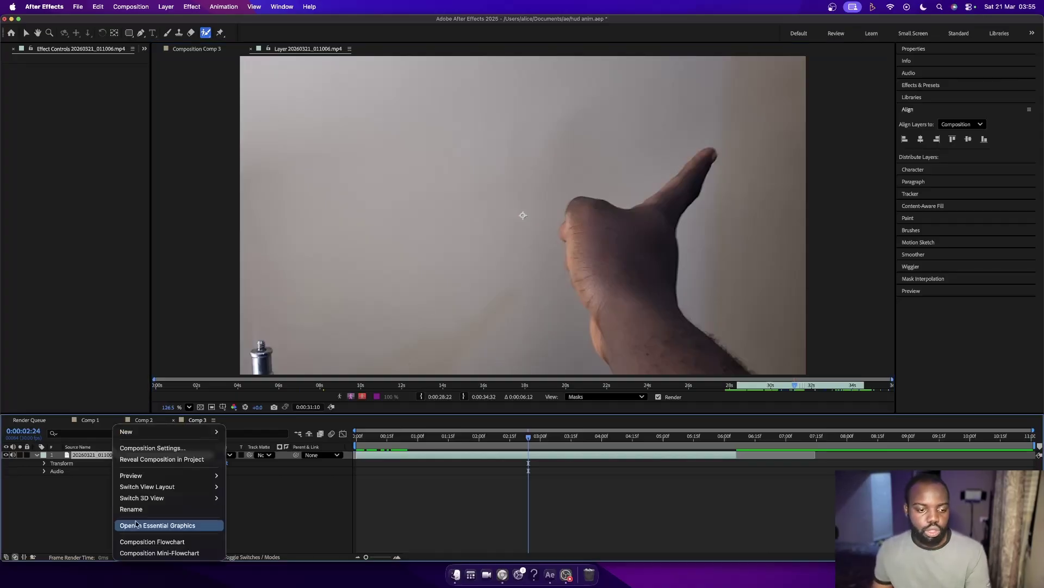
pyautogui.moveTo(174, 431)
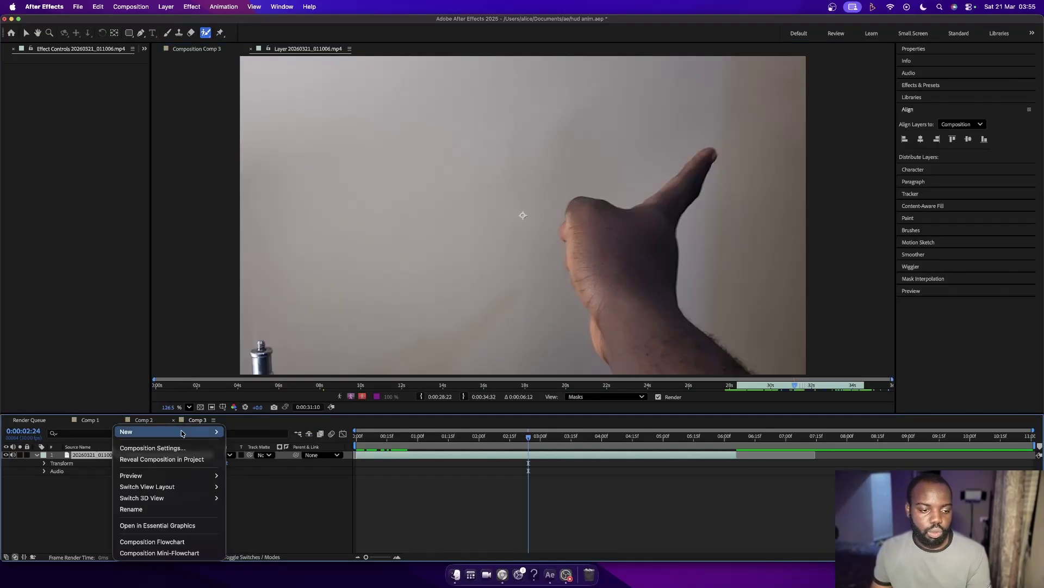
pyautogui.click(153, 448)
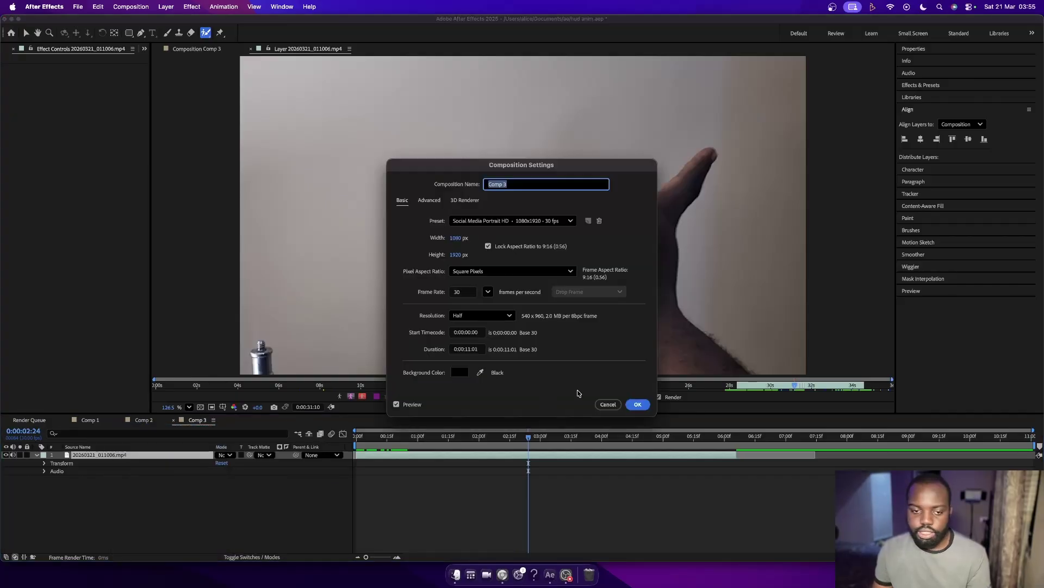
pyautogui.click(460, 292)
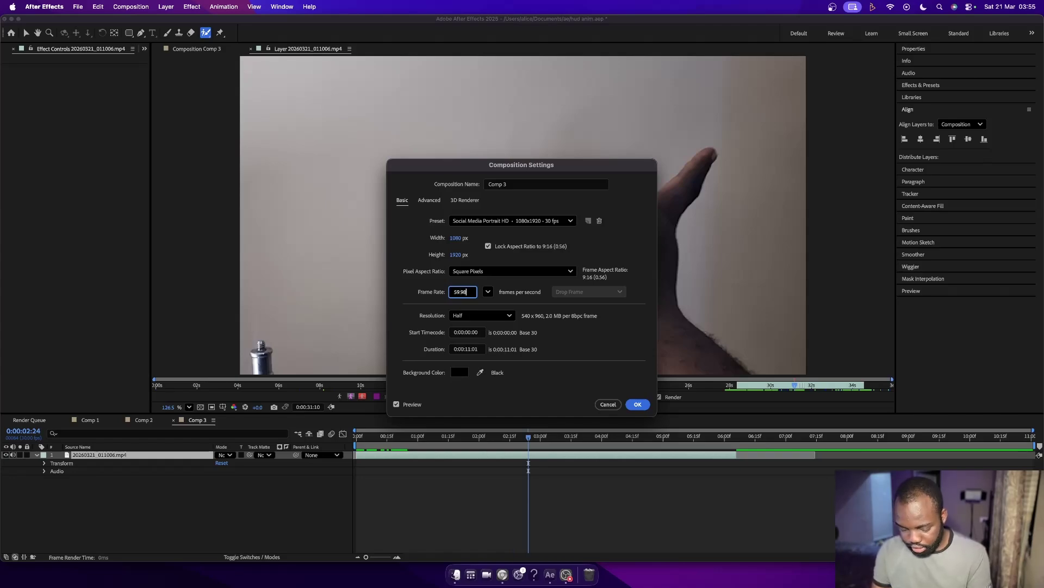
pyautogui.write('59.982')
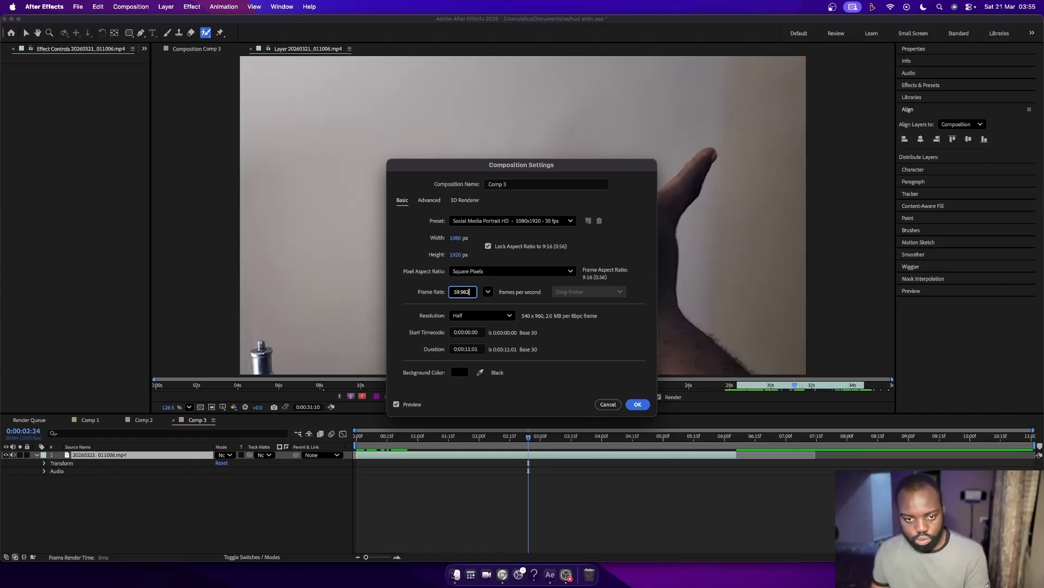
pyautogui.click(641, 405)
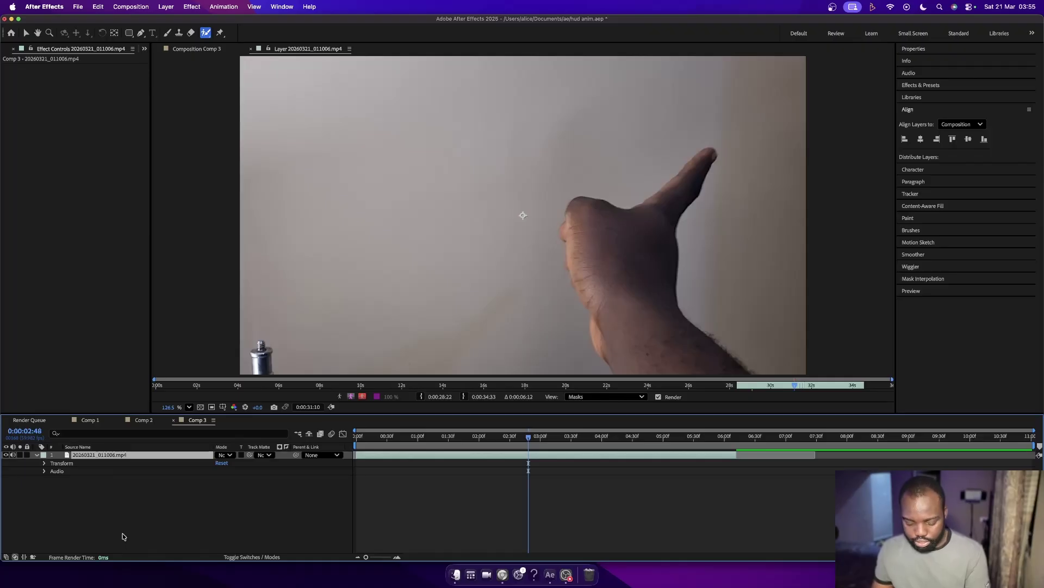
pyautogui.press('cmd+z')
# Brush the hand with the Roto Brush, and delete the resulting Roto Brush & Refine Edge effect.
pyautogui.moveTo(595, 239); pyautogui.dragTo(626, 245)
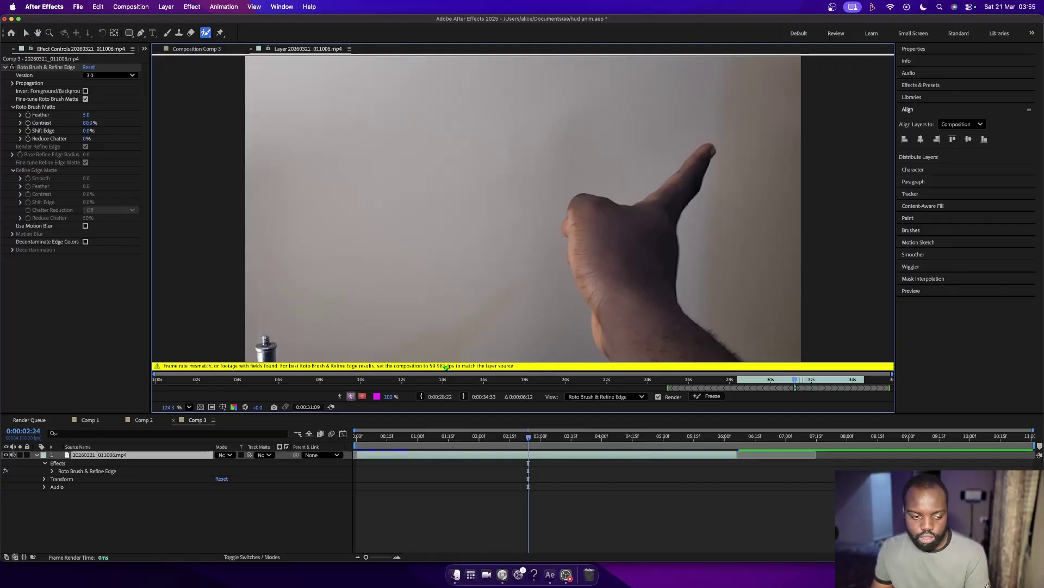
pyautogui.click(52, 471)
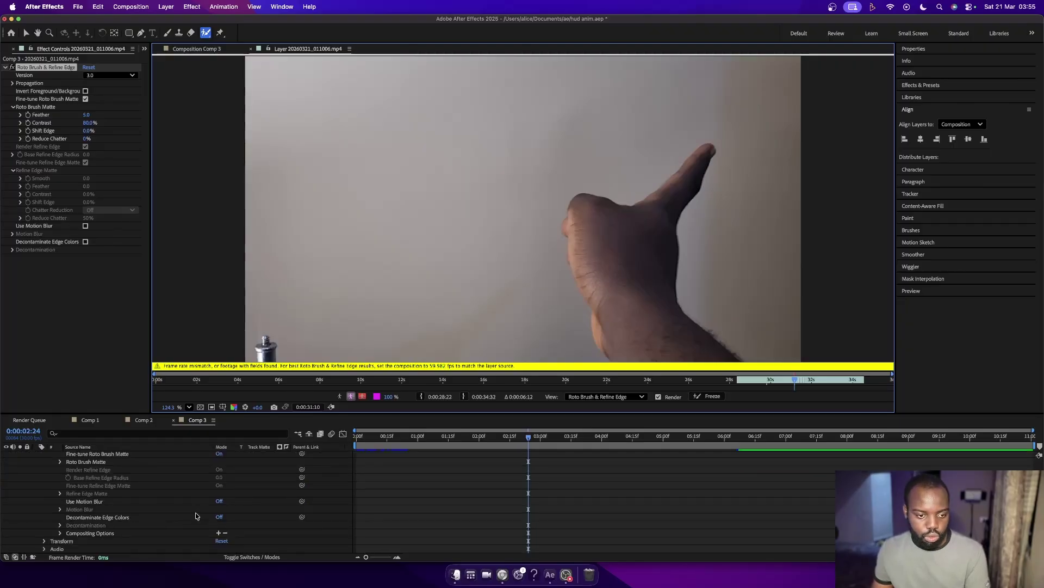
pyautogui.press('Delete')
# Set the frame rate of Comp 3 to 59.982 fps.
pyautogui.rightClick(152, 512)
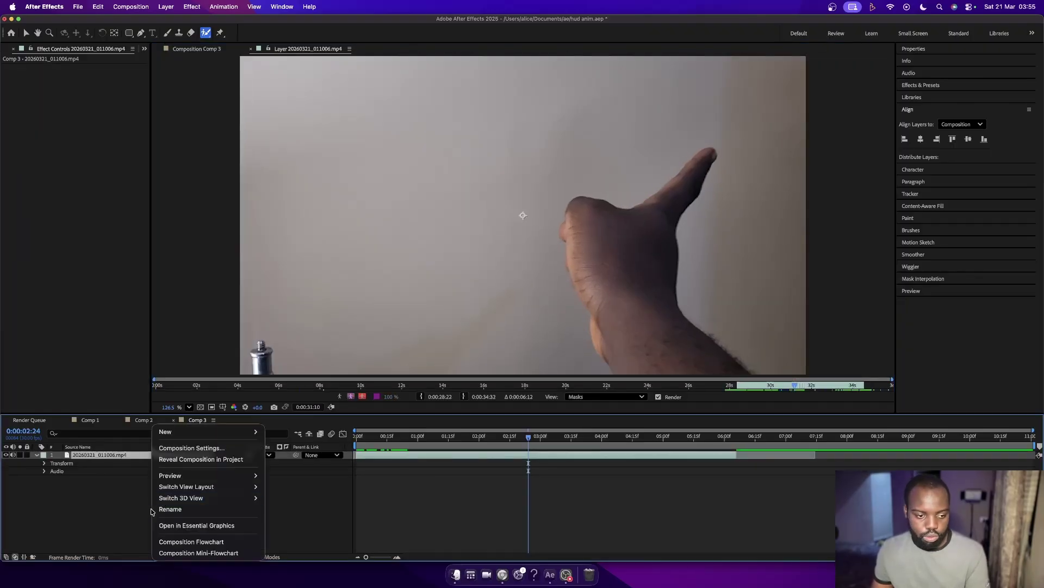
pyautogui.click(225, 447)
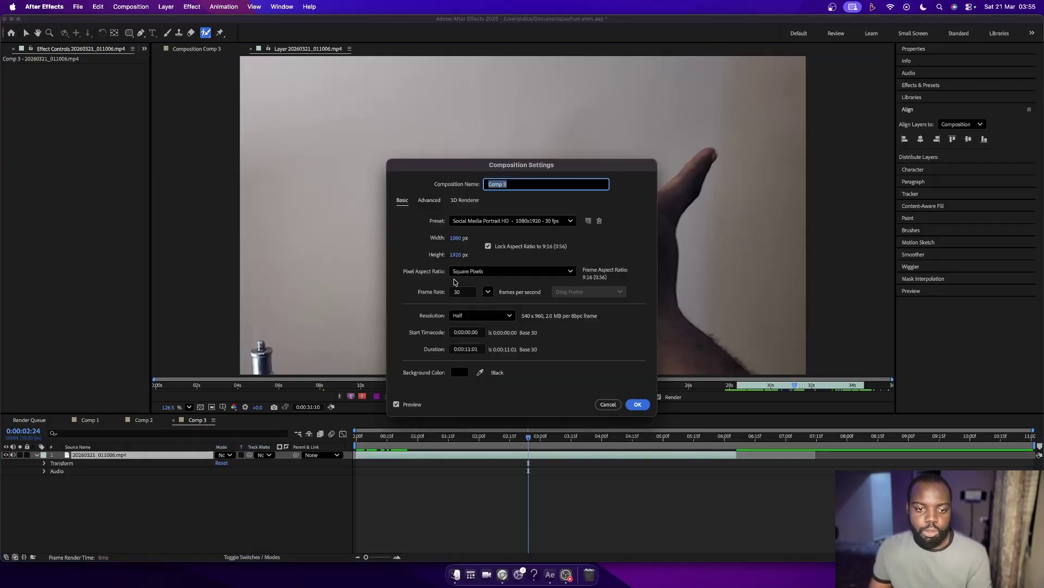
pyautogui.doubleClick(462, 295)
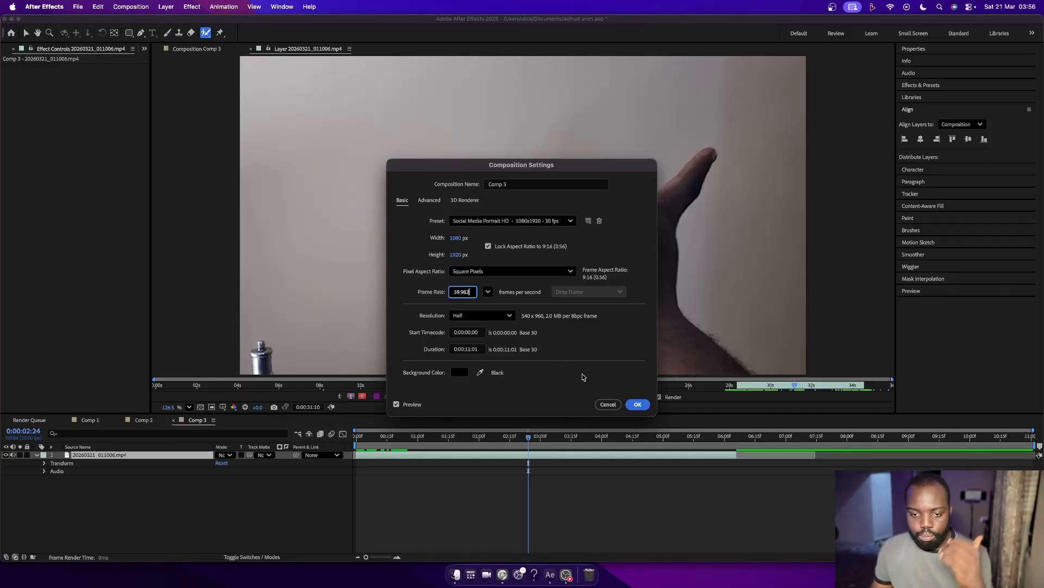
pyautogui.click(641, 406)
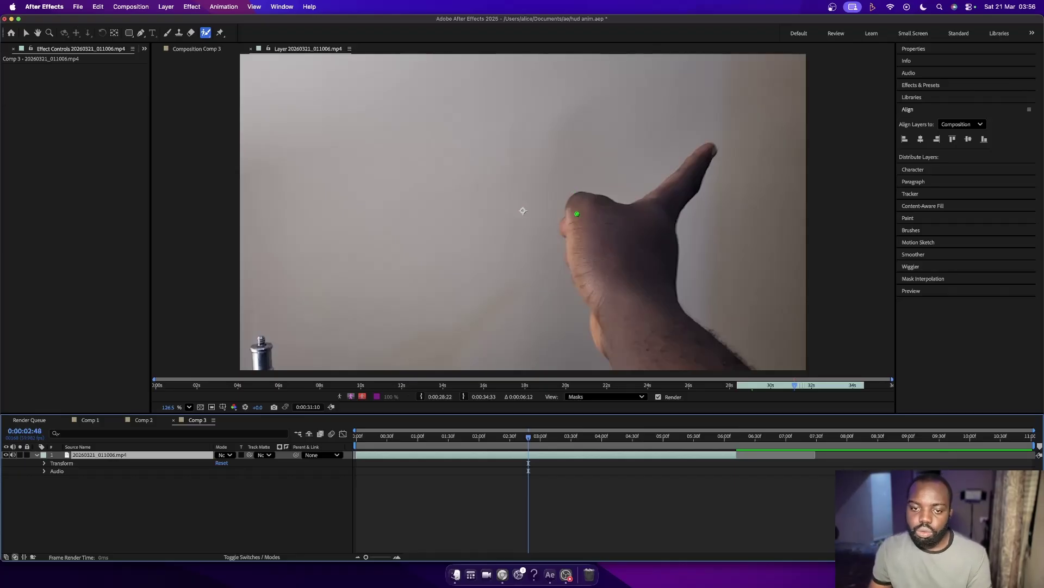
# Paint a Roto Brush foreground stroke over the hand at 0:00:02:48 and check the outline at 0:00:00:36 and 0:00:04:41.
pyautogui.moveTo(583, 215)
pyautogui.mouseDown()
pyautogui.moveTo(592, 263)
pyautogui.moveTo(610, 263)
pyautogui.moveTo(622, 237)
pyautogui.moveTo(677, 186)
pyautogui.mouseUp()
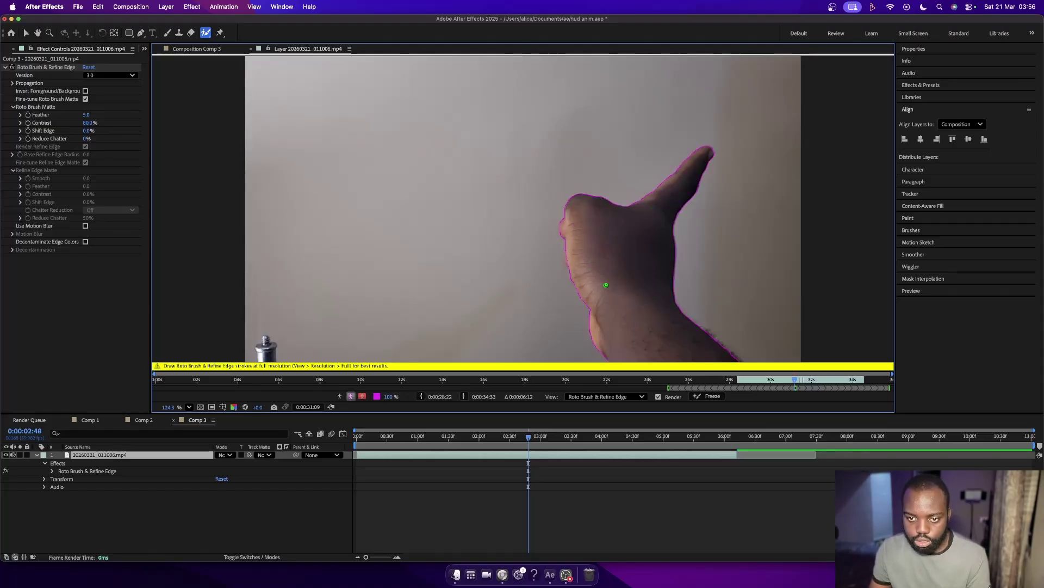
pyautogui.click(393, 436)
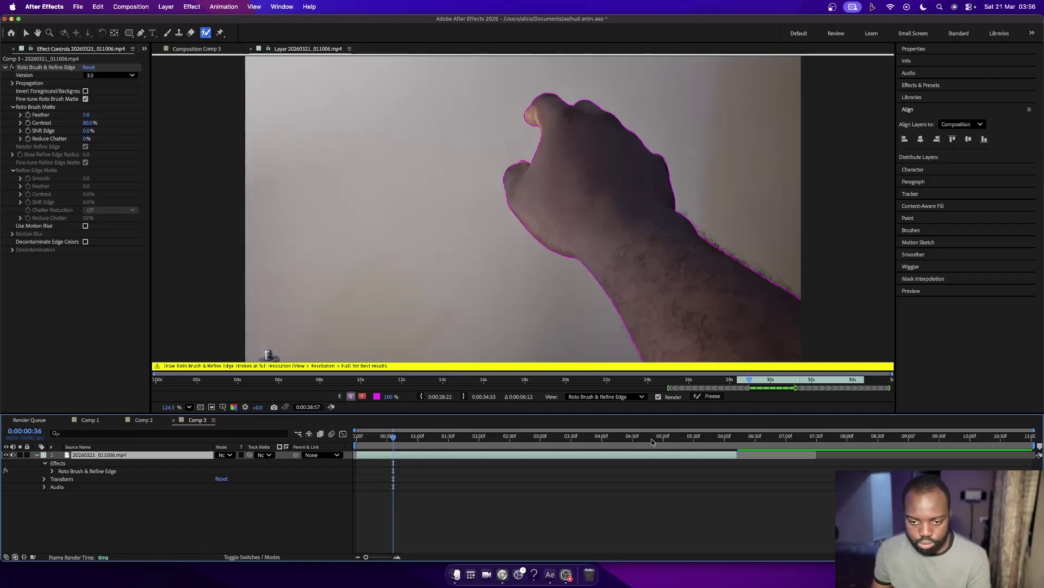
pyautogui.click(644, 438)
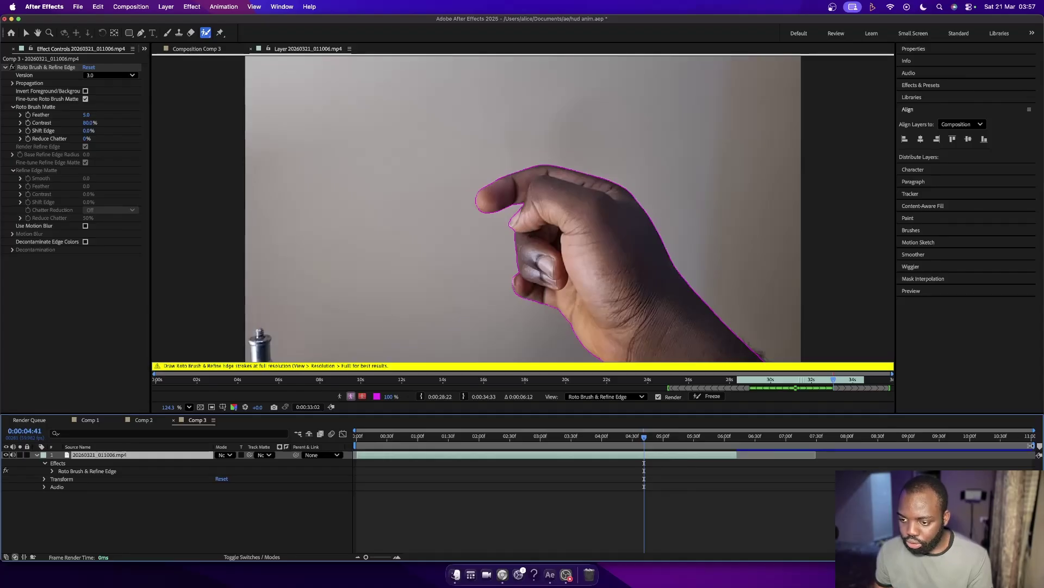
# End the work area at the clip's end and freeze the Roto Brush propagation.
pyautogui.moveTo(1031, 445); pyautogui.dragTo(736, 451)
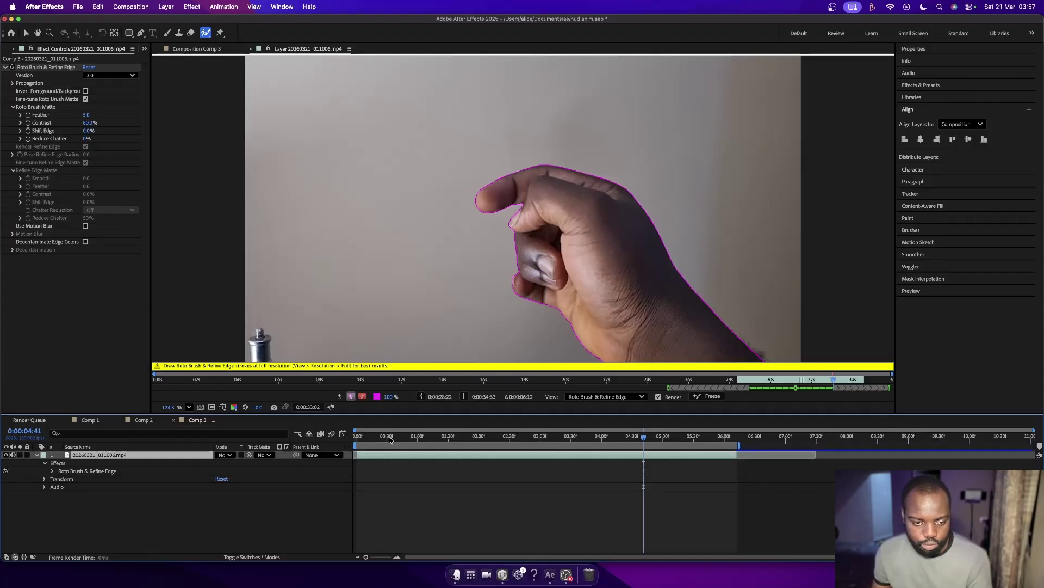
pyautogui.moveTo(390, 440); pyautogui.dragTo(356, 440)
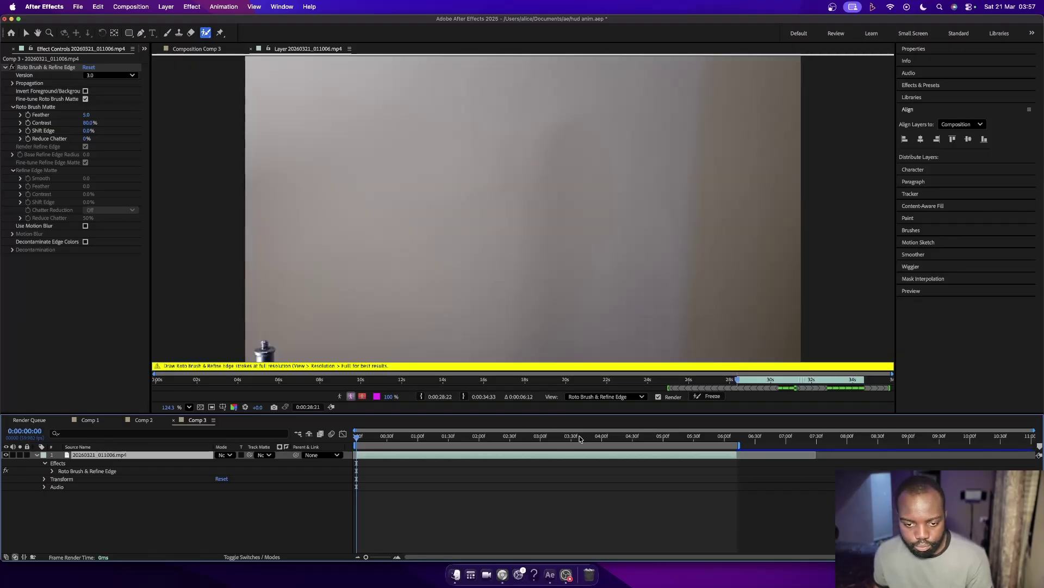
pyautogui.moveTo(580, 439); pyautogui.dragTo(587, 438)
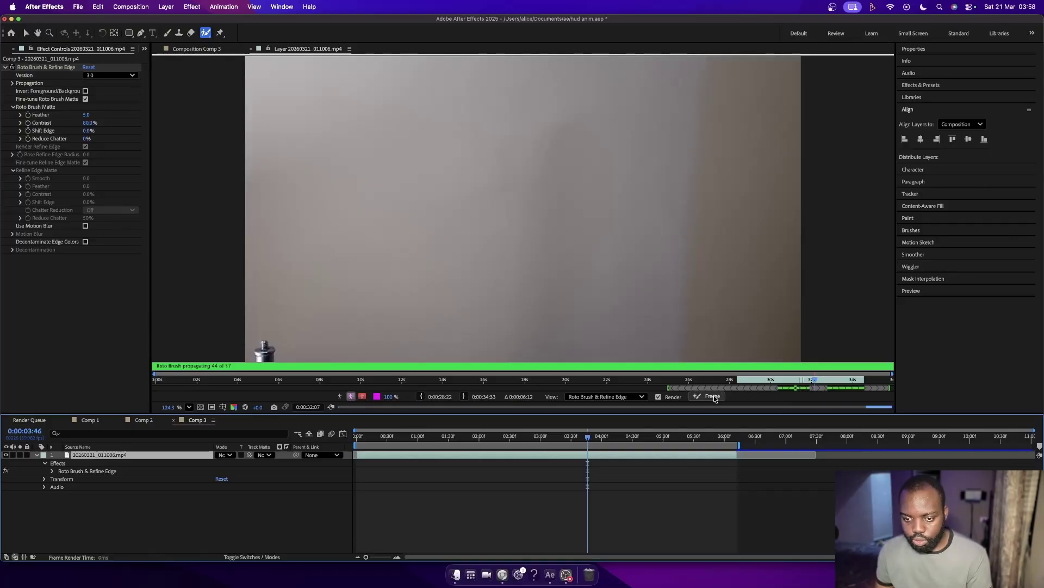
pyautogui.click(698, 397)
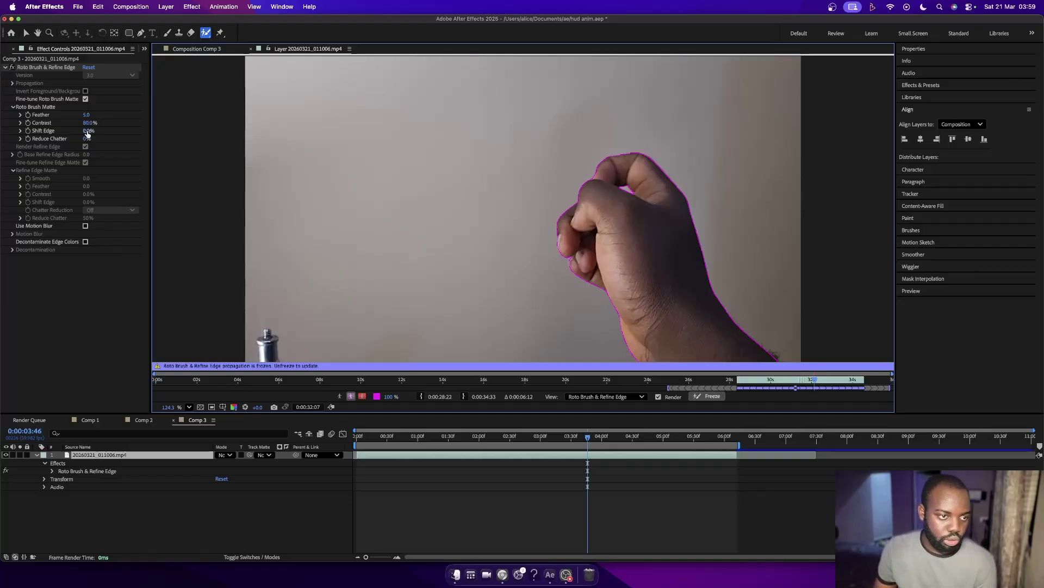
# Set the Roto Brush Matte's Shift Edge to -7%.
pyautogui.click(87, 131)
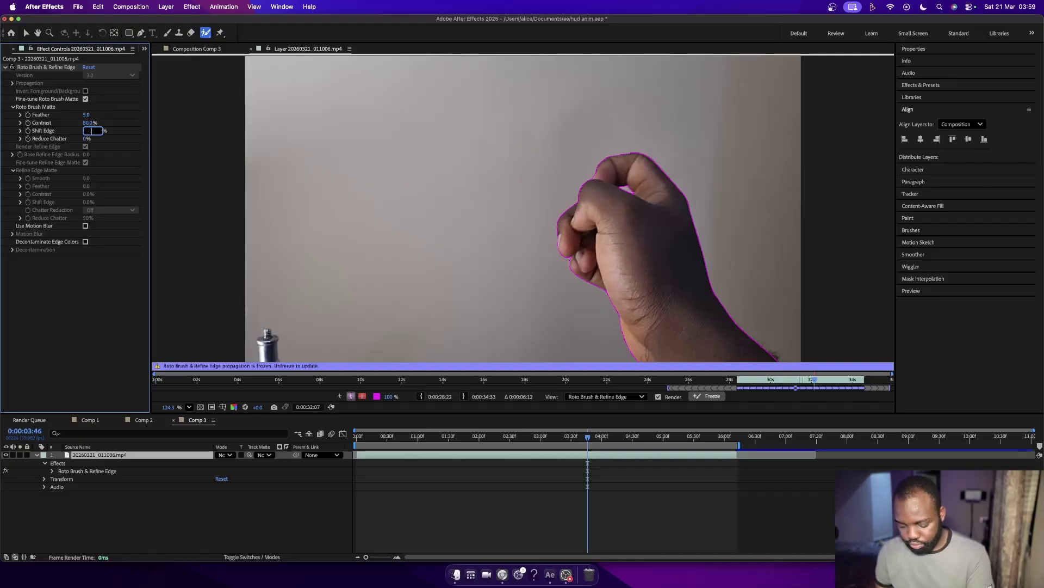
pyautogui.write('-7')
pyautogui.press('Return')
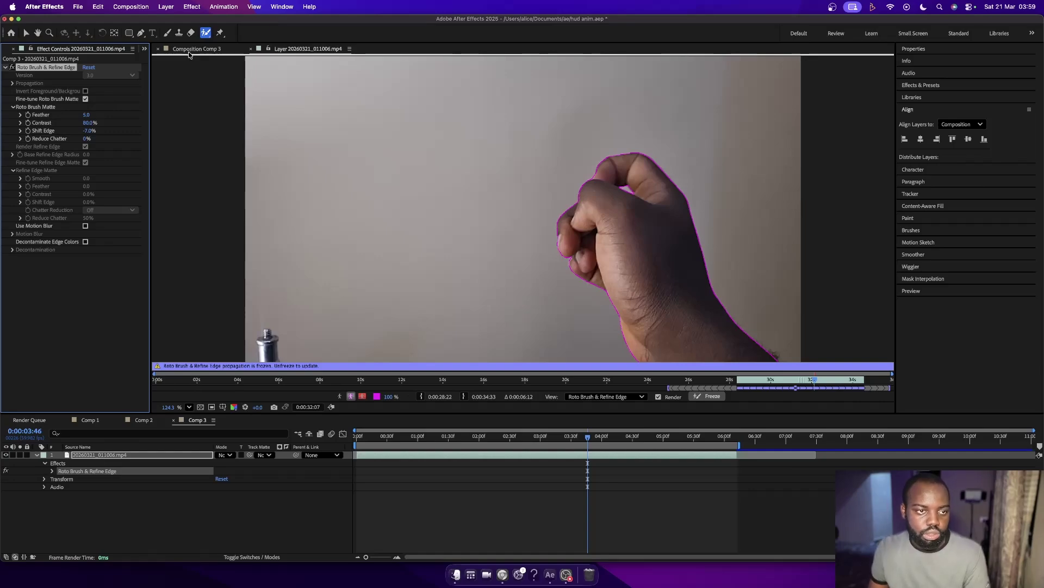
# Show Comp 3's composition view, move to 0:00:05:31 and scale the hand footage to 86%.
pyautogui.click(190, 51)
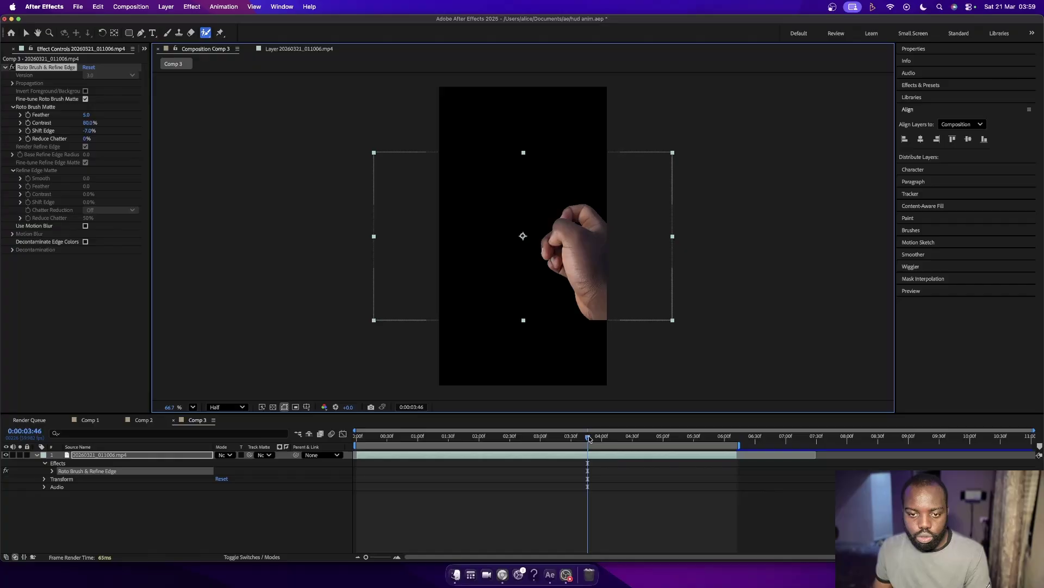
pyautogui.moveTo(590, 439); pyautogui.dragTo(713, 439)
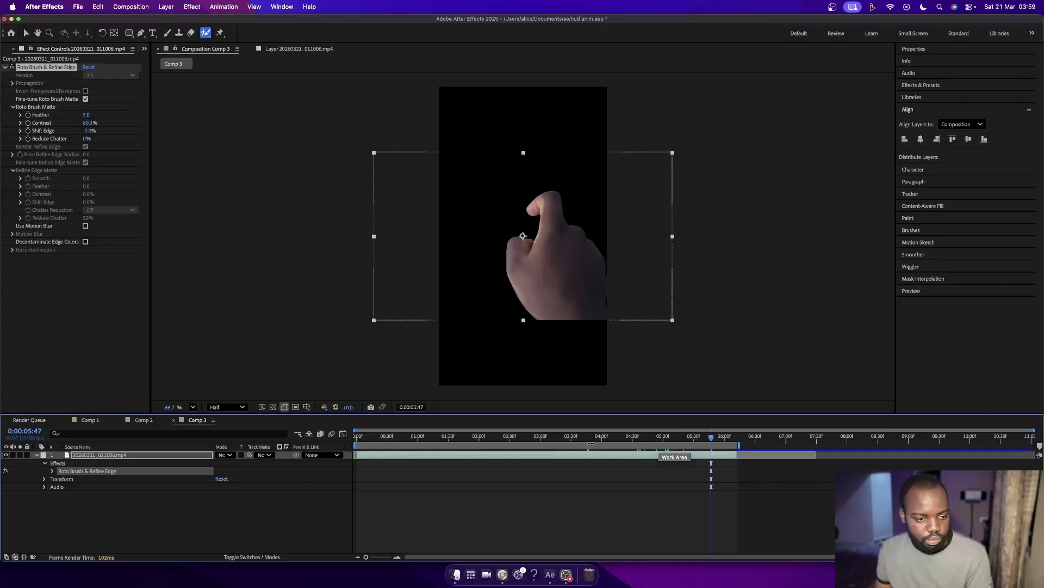
pyautogui.moveTo(711, 437)
pyautogui.mouseDown()
pyautogui.moveTo(725, 438)
pyautogui.moveTo(695, 439)
pyautogui.mouseUp()
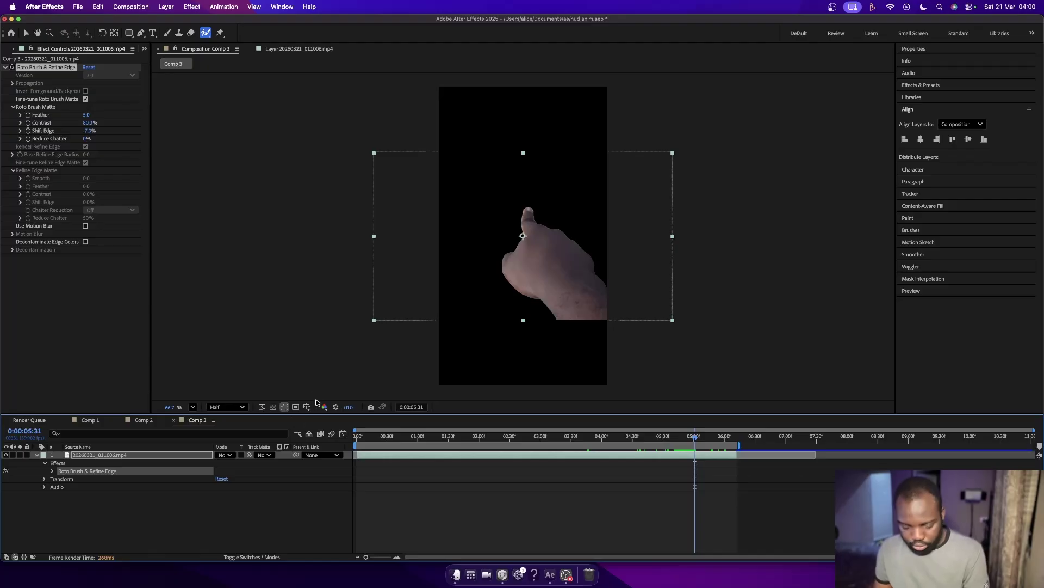
pyautogui.press('s')
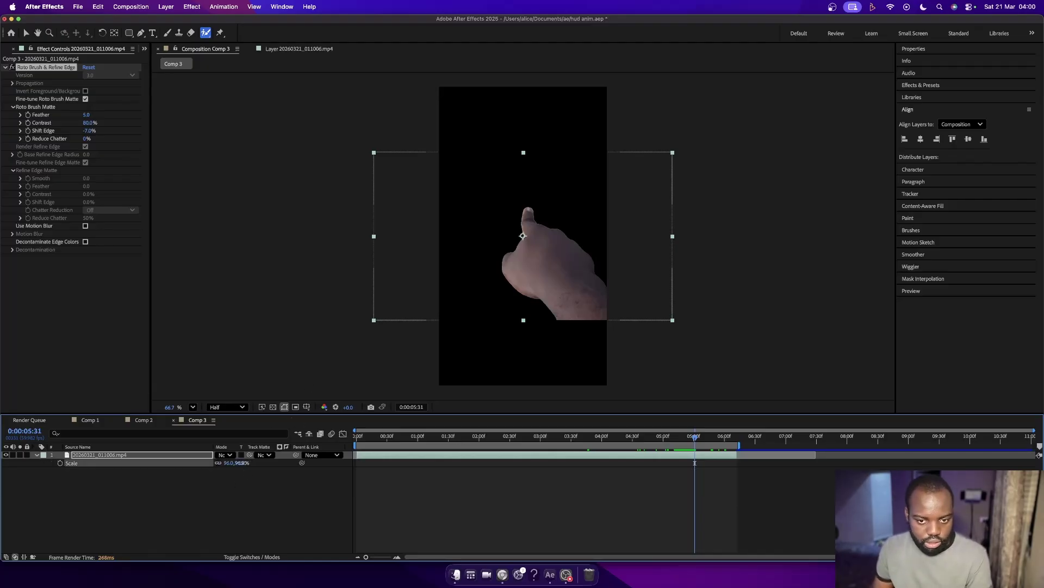
pyautogui.moveTo(240, 462); pyautogui.dragTo(235, 462)
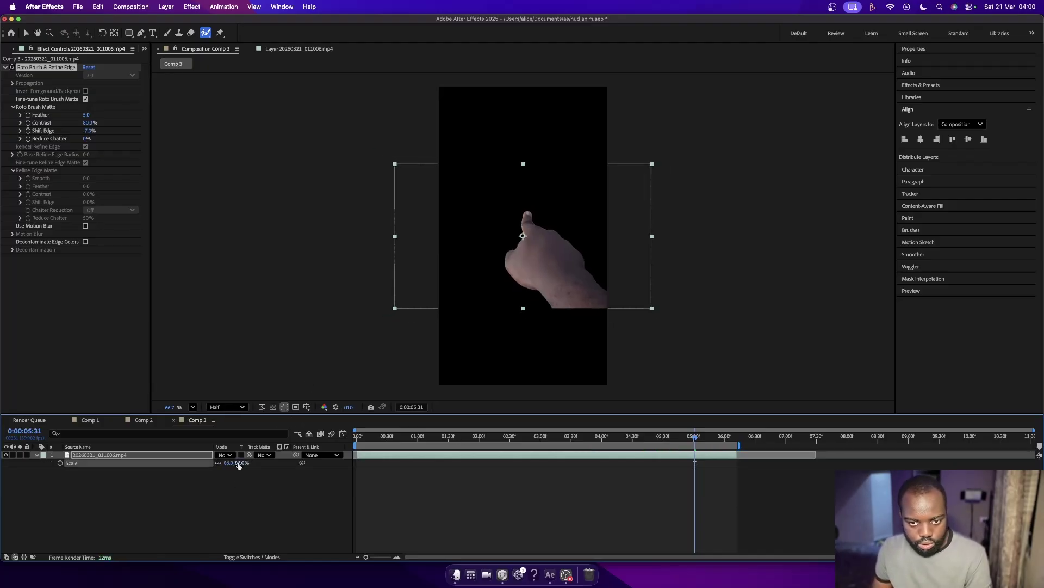
# Move the hand footage down to the composition's bottom edge and nudge it slightly to the left.
pyautogui.press('v')
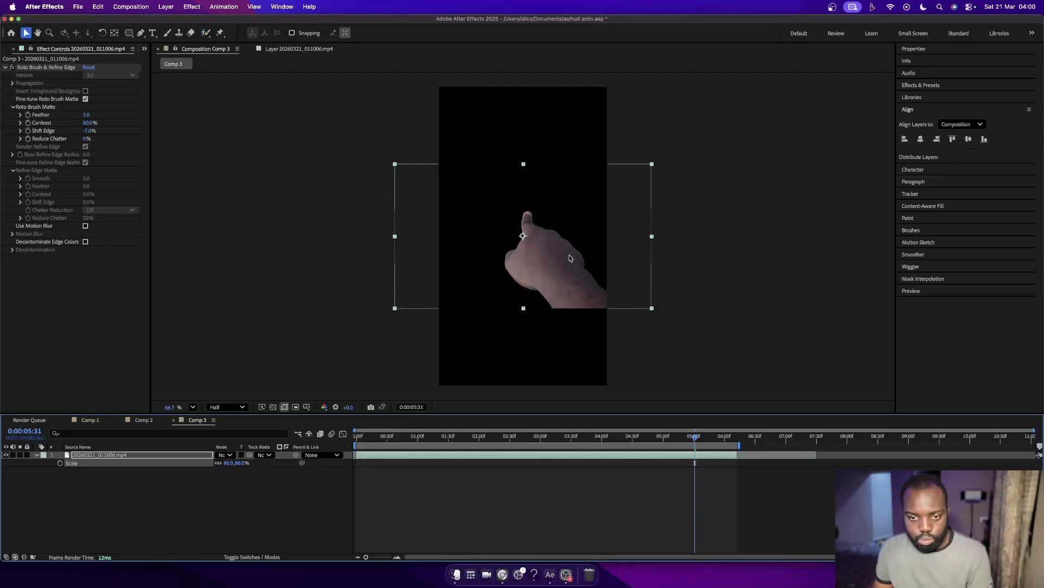
pyautogui.moveTo(569, 254); pyautogui.dragTo(568, 334)
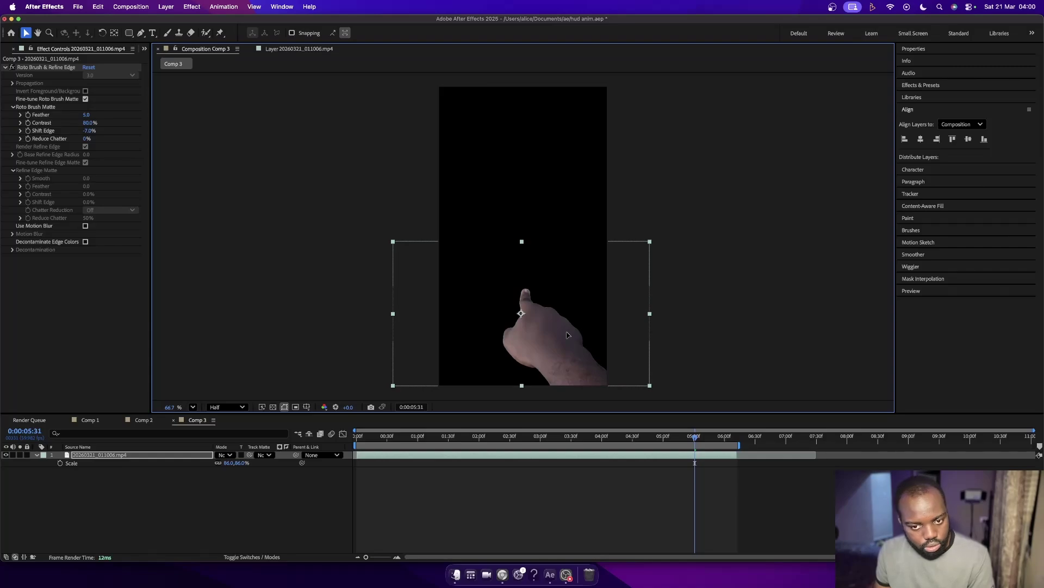
pyautogui.press('Left')
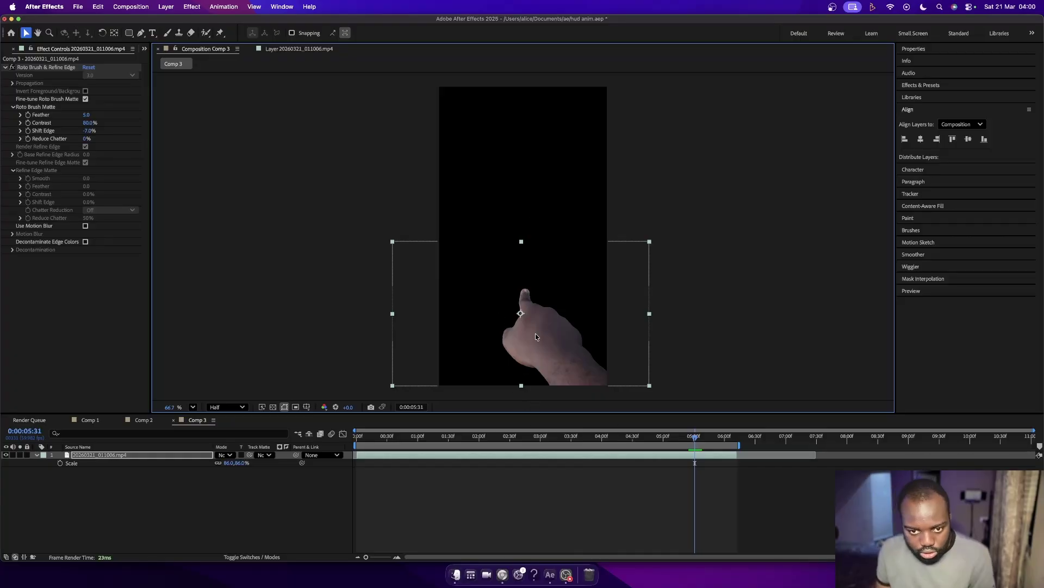
pyautogui.press('Left')
pyautogui.press('Left')
pyautogui.press('Left')
pyautogui.press('Left')
pyautogui.press('Left')
pyautogui.press('Left')
pyautogui.press('Left')
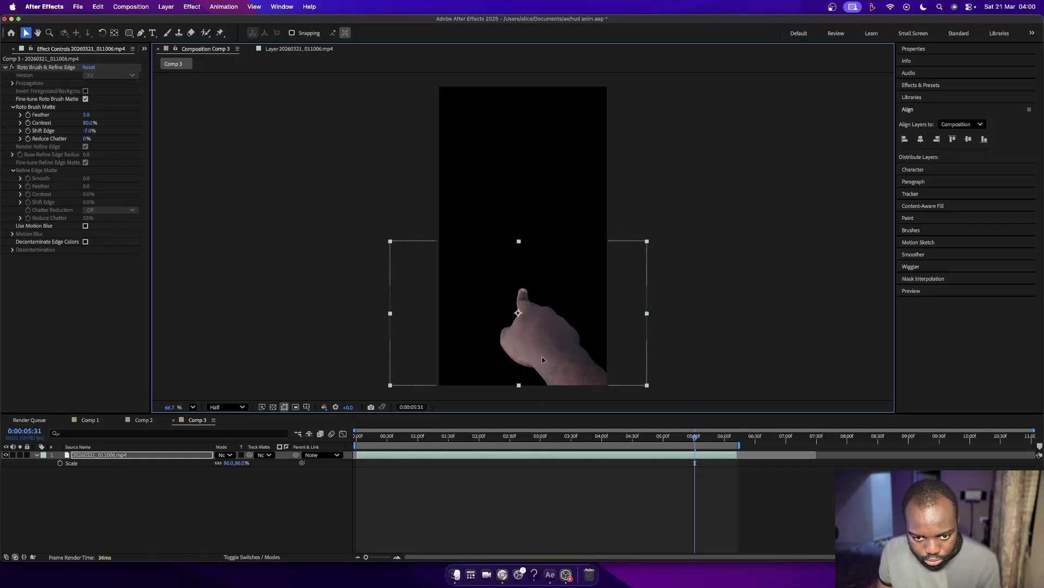
pyautogui.press('Left')
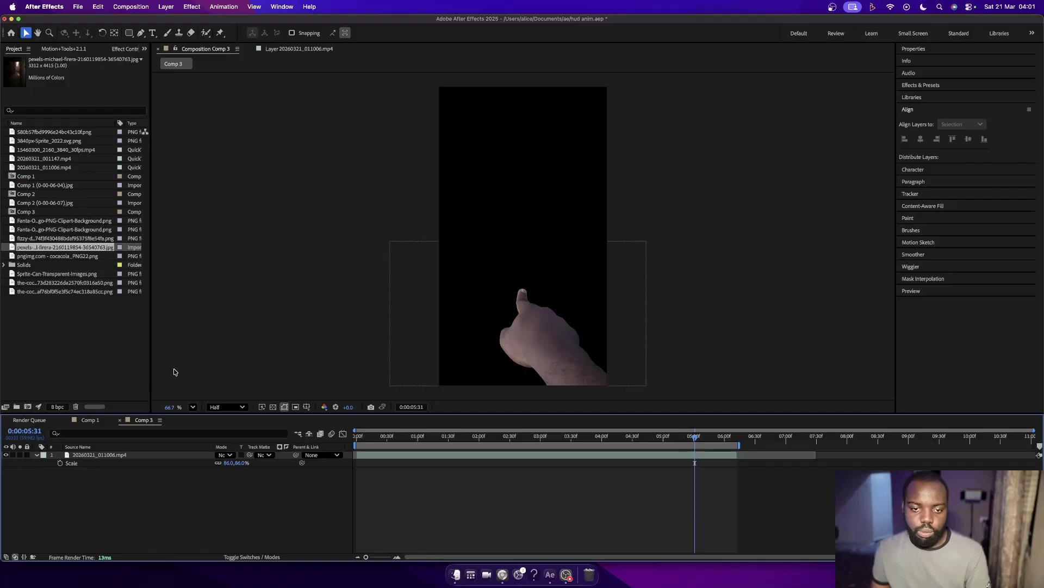
# Add 15460300_2160_3840_30fps.mp4 below the hand footage as the background and scale it to 51%.
pyautogui.click(41, 150)
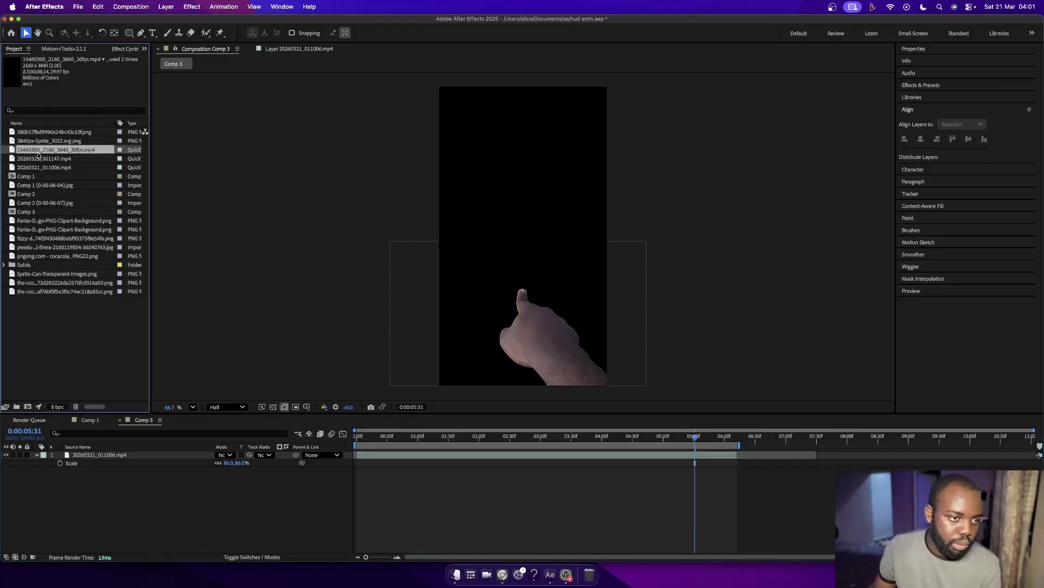
pyautogui.moveTo(63, 447); pyautogui.dragTo(66, 485)
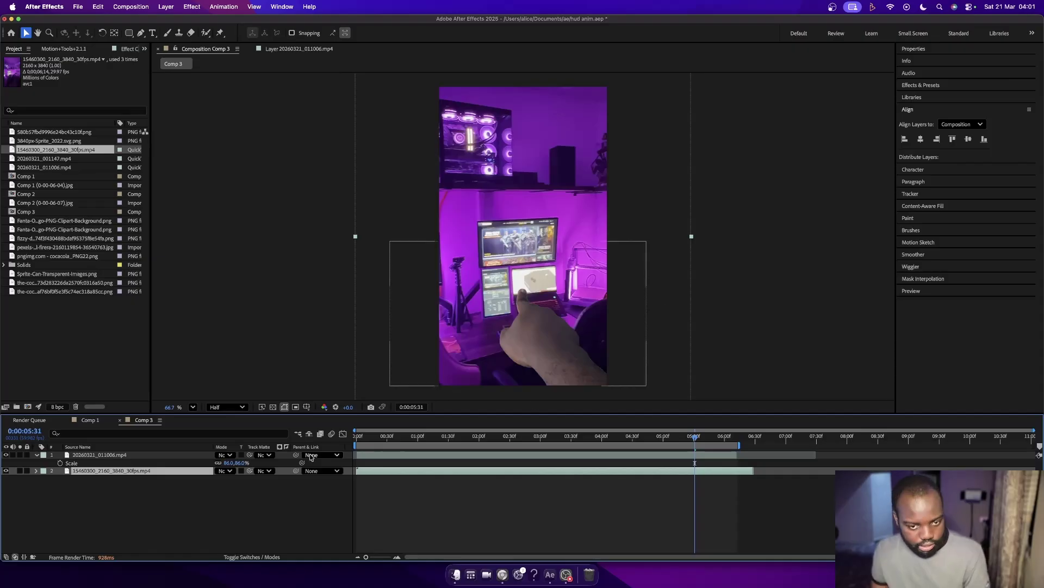
pyautogui.press('s')
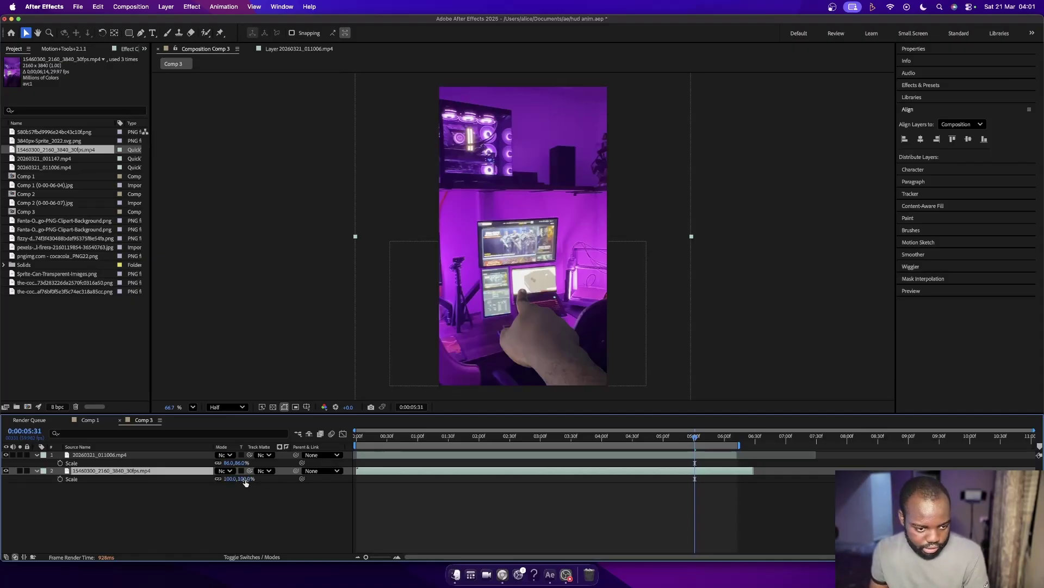
pyautogui.moveTo(244, 478); pyautogui.dragTo(219, 479)
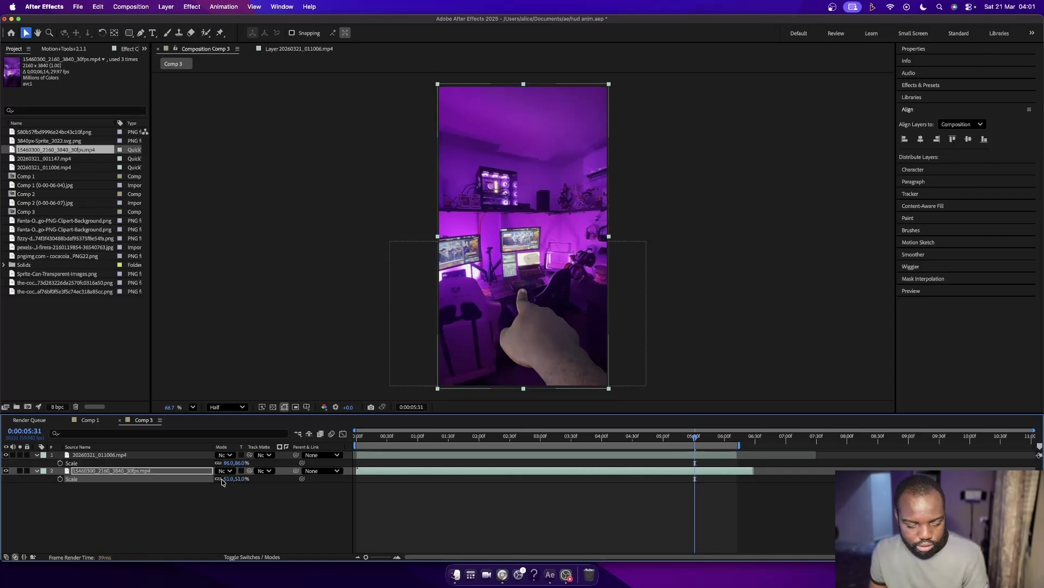
# Draw a dark blue rectangle about 767 × 1185 px on its own shape layer and place that layer below the hand footage.
pyautogui.click(128, 32)
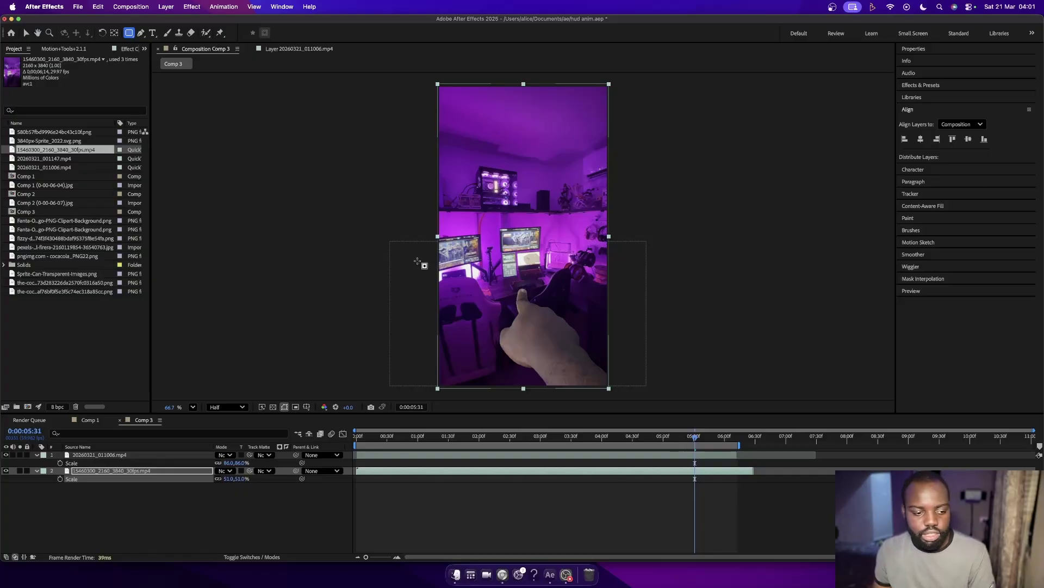
pyautogui.click(147, 507)
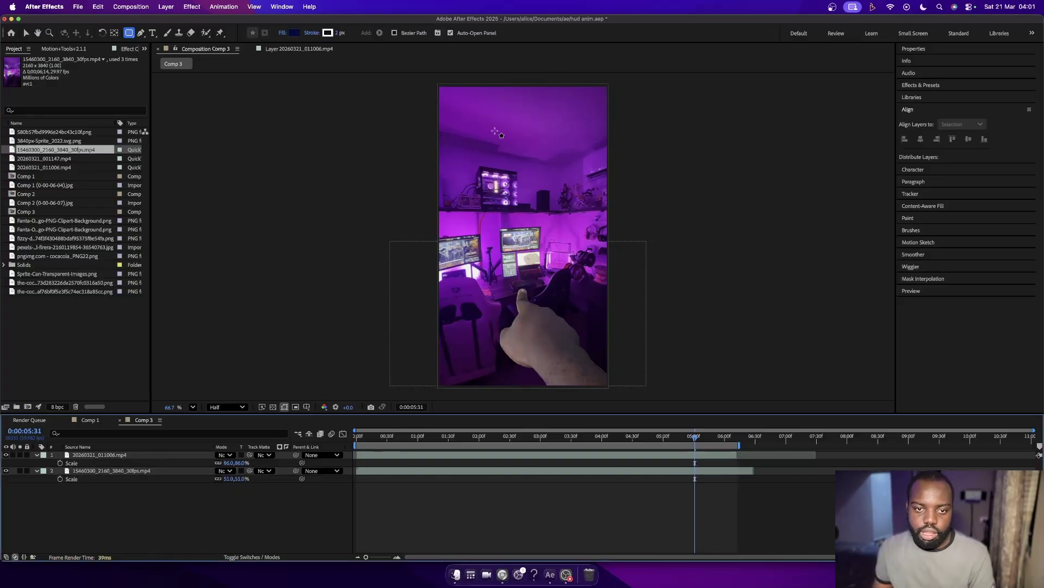
pyautogui.click(459, 125)
pyautogui.moveTo(460, 125); pyautogui.dragTo(578, 308)
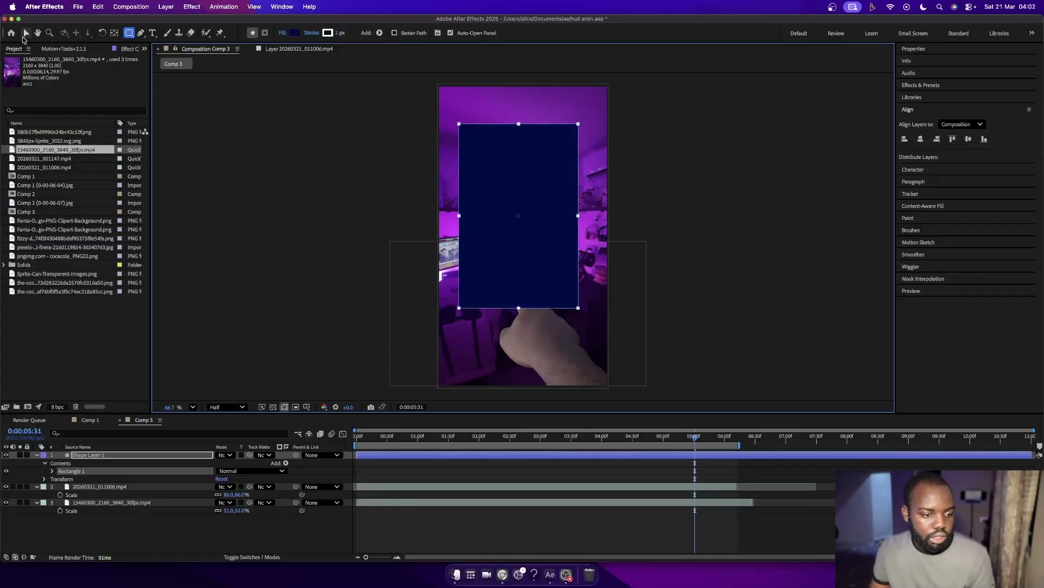
pyautogui.click(25, 32)
pyautogui.moveTo(94, 457); pyautogui.dragTo(99, 497)
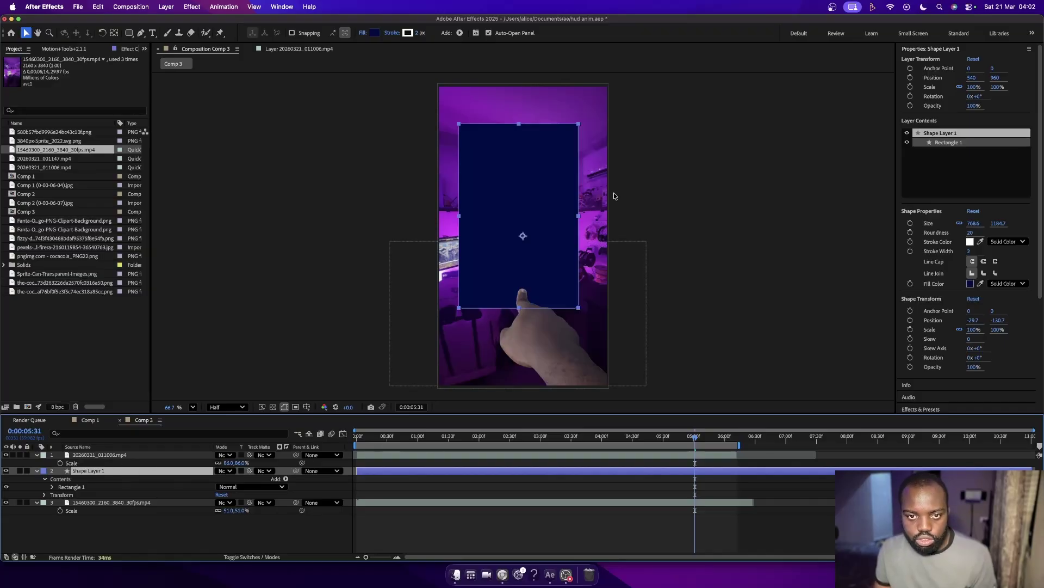
# Nudge the blue rectangle to the right to an X position of 558.
pyautogui.press('Right')
pyautogui.press('Right')
pyautogui.press('Right')
pyautogui.press('Right')
pyautogui.press('Right')
pyautogui.press('Right')
pyautogui.press('Right')
pyautogui.press('Right')
pyautogui.press('Right')
pyautogui.press('Right')
pyautogui.press('Right')
pyautogui.press('Right')
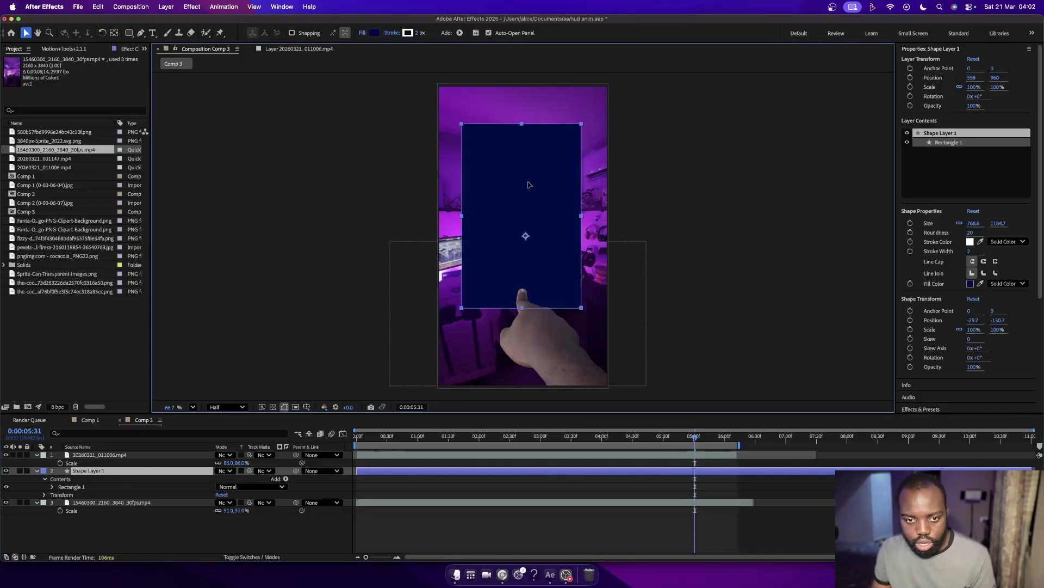
pyautogui.press('Return')
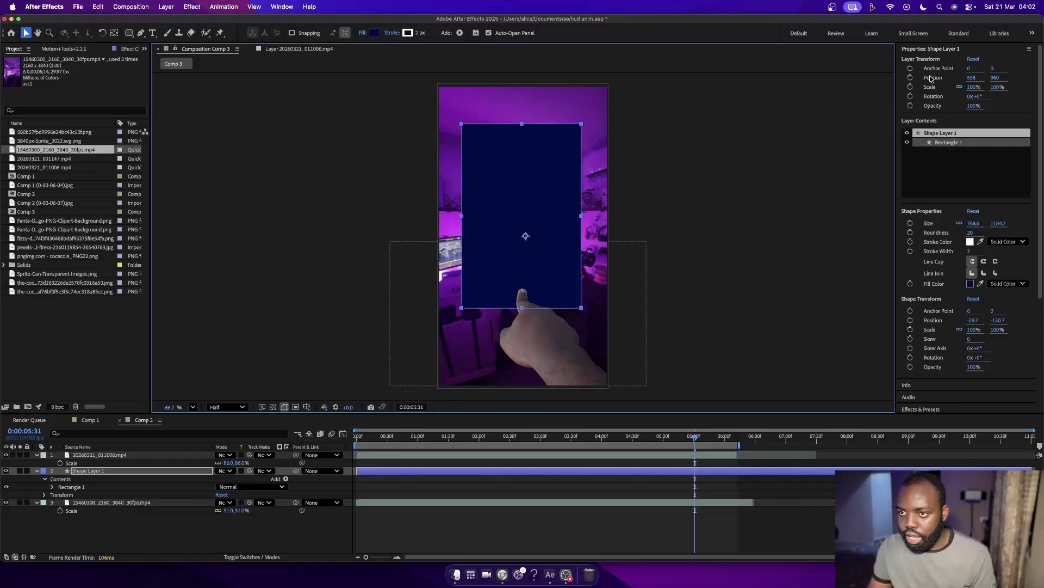
# Centre the blue rectangle horizontally and vertically in the composition.
pyautogui.click(923, 49)
pyautogui.click(917, 115)
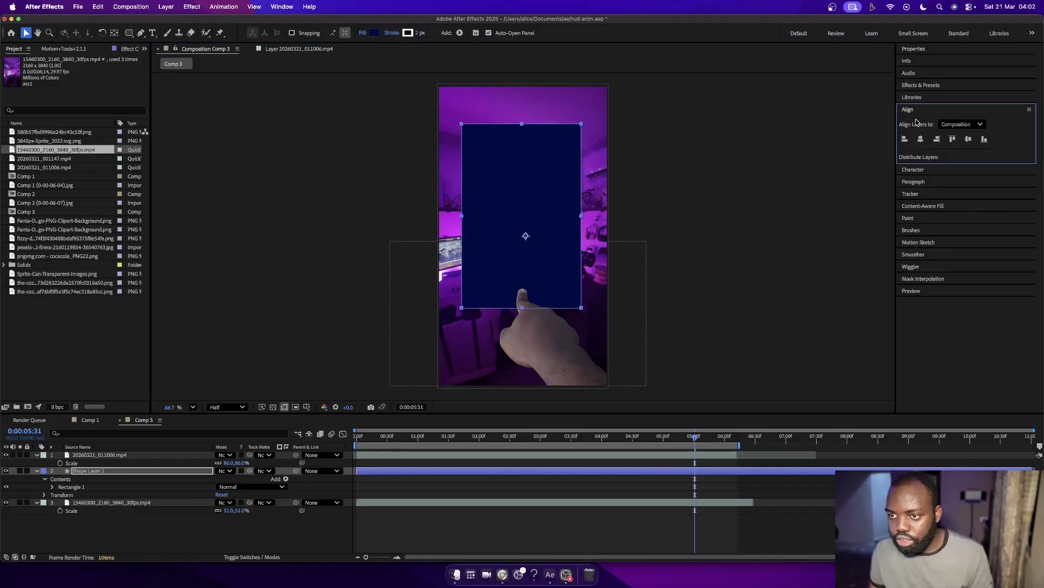
pyautogui.click(920, 139)
pyautogui.click(968, 139)
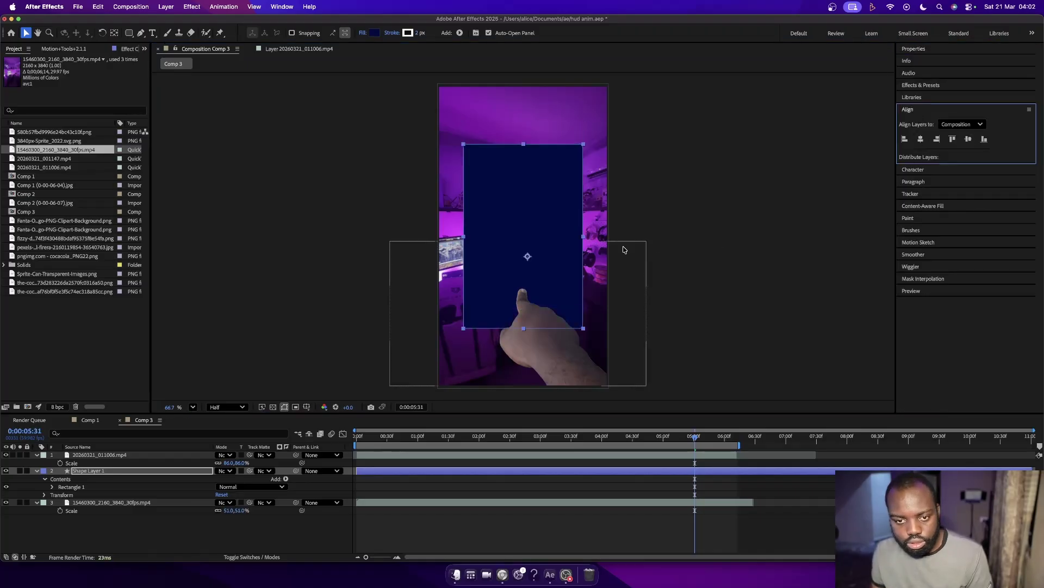
# Raise the blue rectangle so its lower edge sits just below the fingertip, and stretch it slightly taller.
pyautogui.click(533, 220)
pyautogui.moveTo(534, 220); pyautogui.dragTo(535, 200)
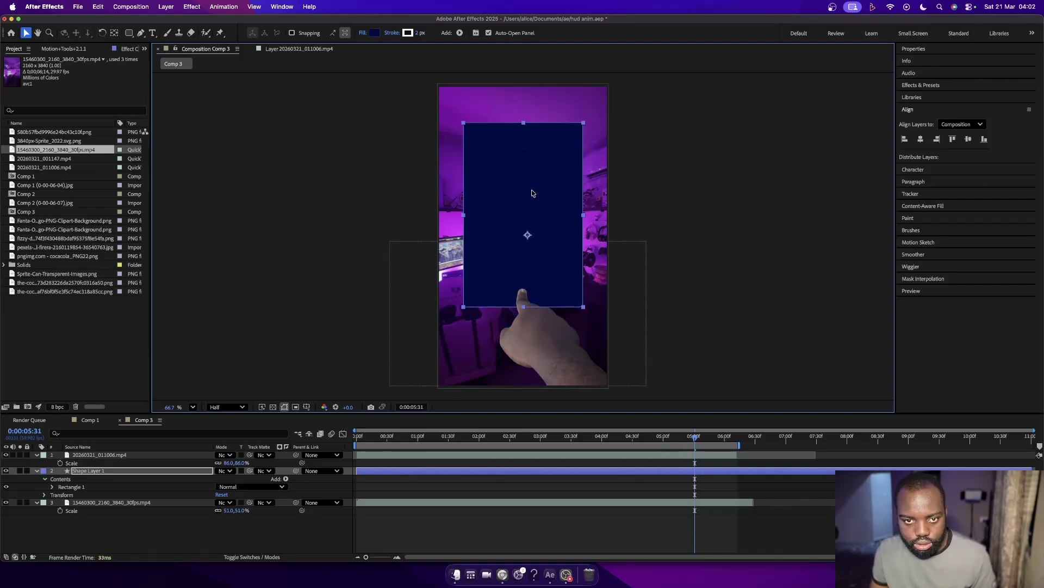
pyautogui.moveTo(524, 127); pyautogui.dragTo(523, 119)
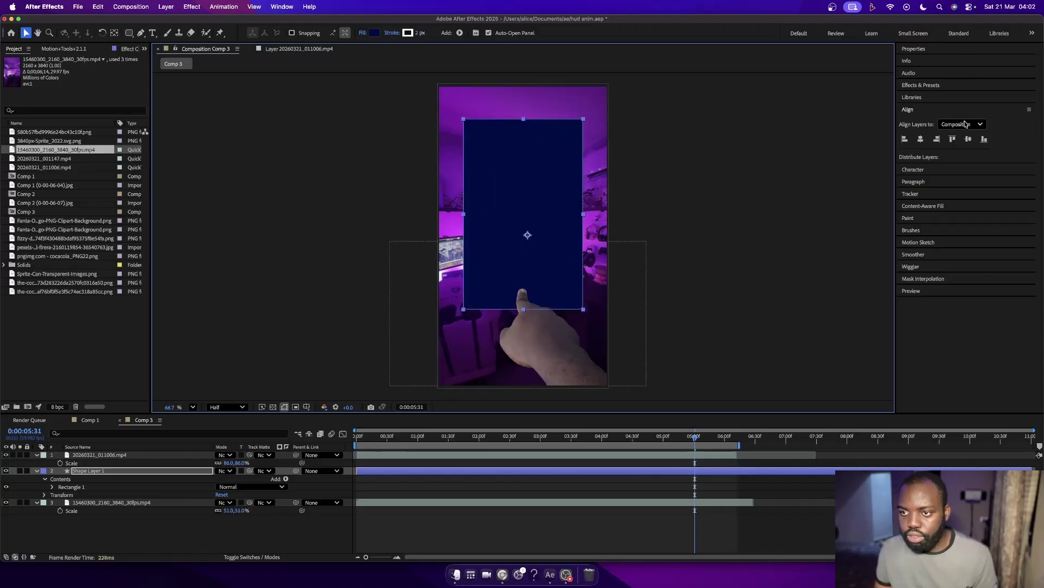
# Set the blue rectangle's corner roundness to 64 and deselect it.
pyautogui.click(914, 49)
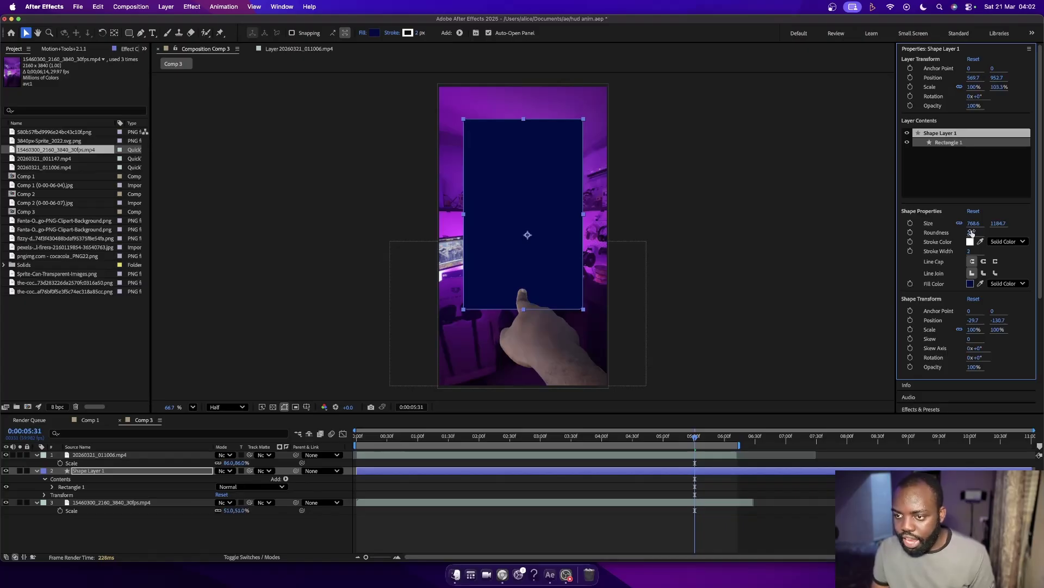
pyautogui.moveTo(974, 233)
pyautogui.mouseDown()
pyautogui.moveTo(1013, 232)
pyautogui.moveTo(989, 223)
pyautogui.mouseUp()
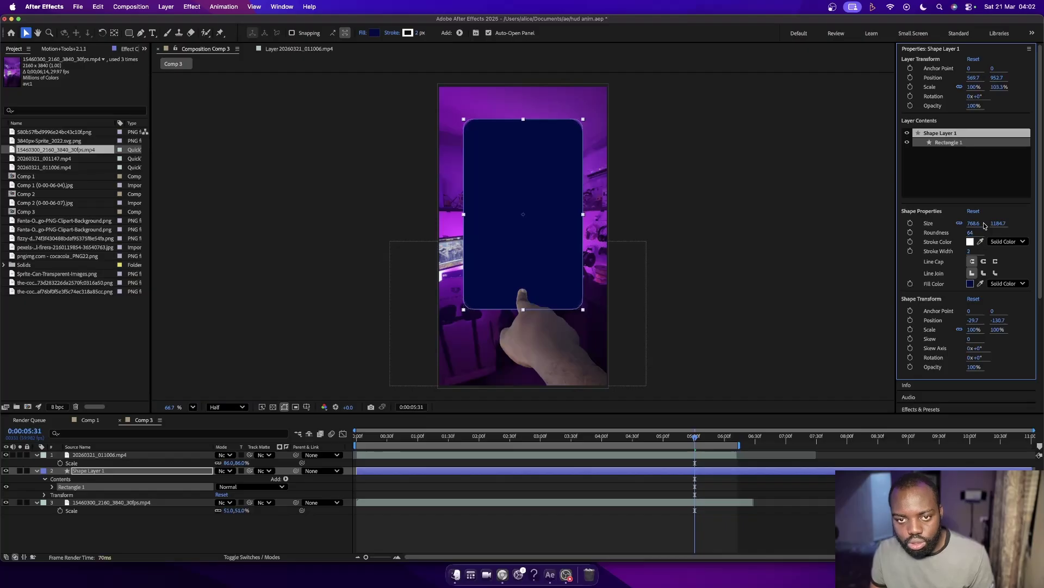
pyautogui.click(689, 172)
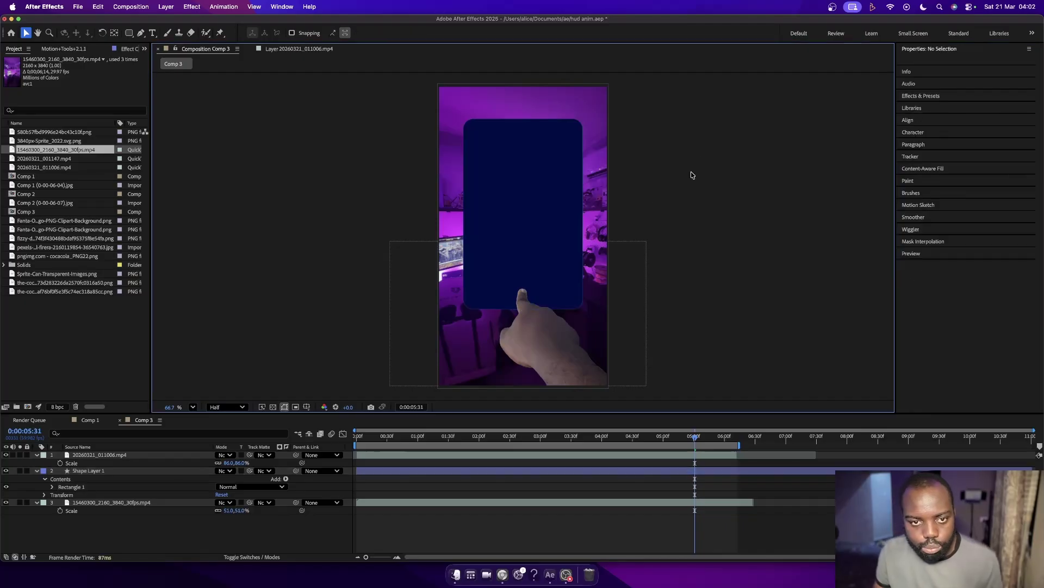
pyautogui.click(506, 232)
pyautogui.click(732, 217)
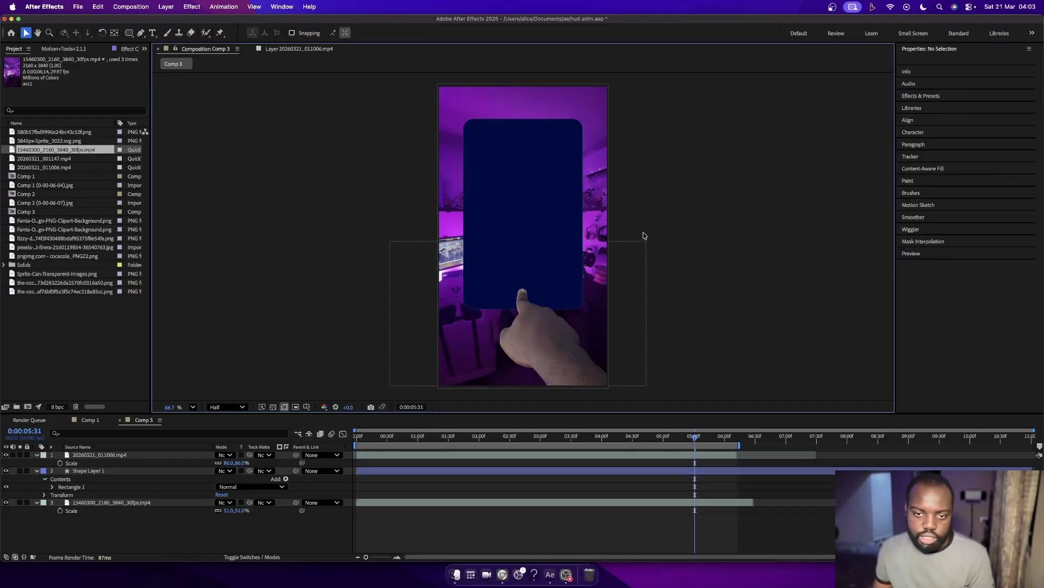
# Draw a white button rectangle about 385 × 90 px near the blue panel's lower edge and shift it slightly down and right.
pyautogui.click(129, 32)
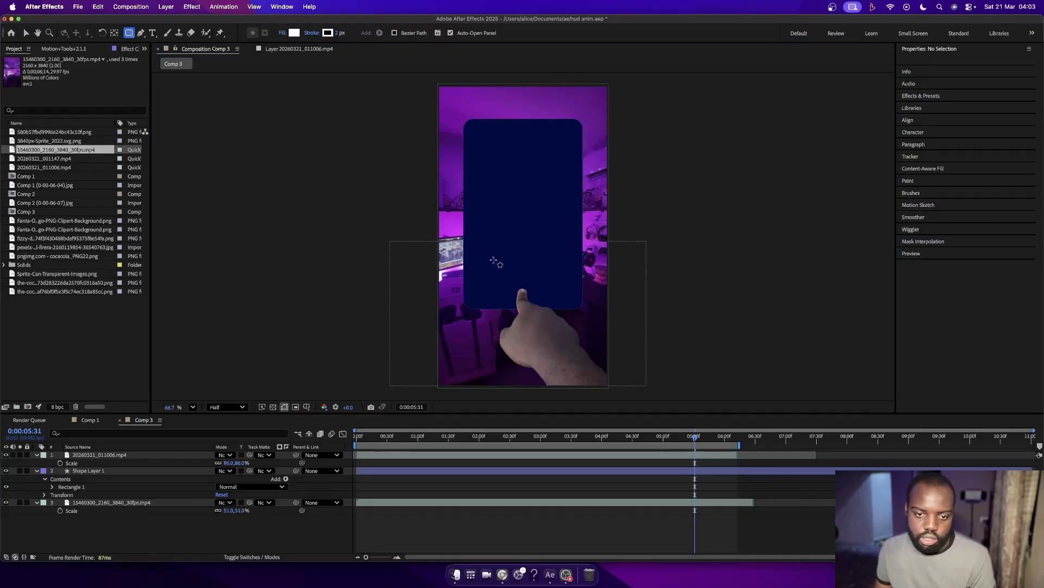
pyautogui.moveTo(488, 276); pyautogui.dragTo(549, 291)
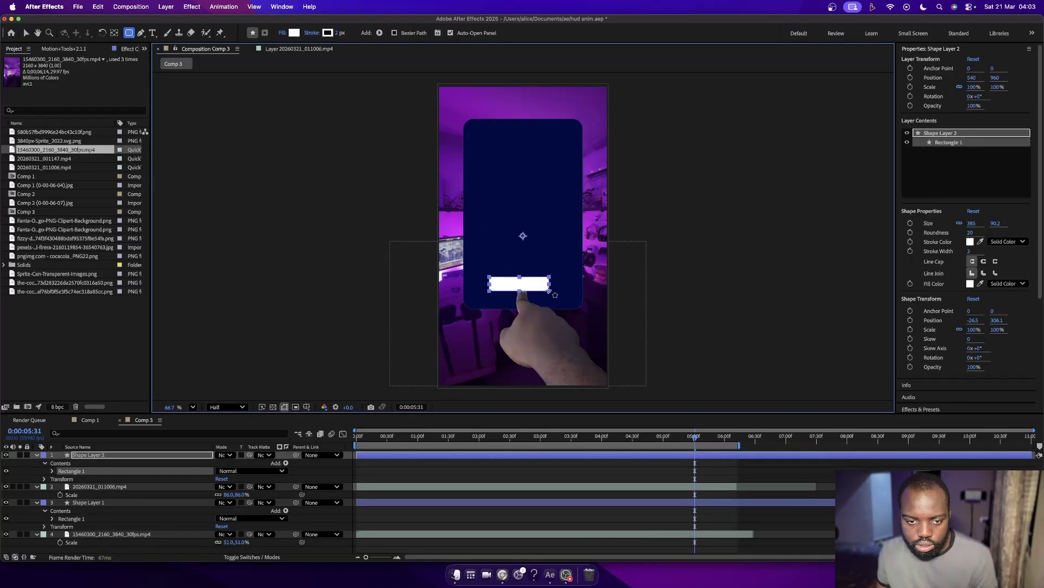
pyautogui.click(25, 33)
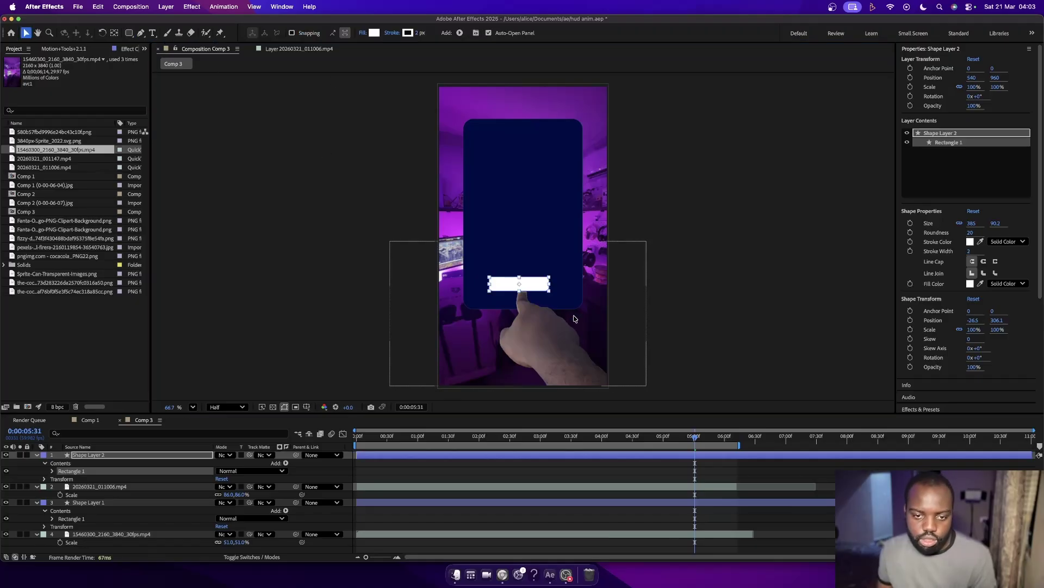
pyautogui.moveTo(522, 284); pyautogui.dragTo(528, 289)
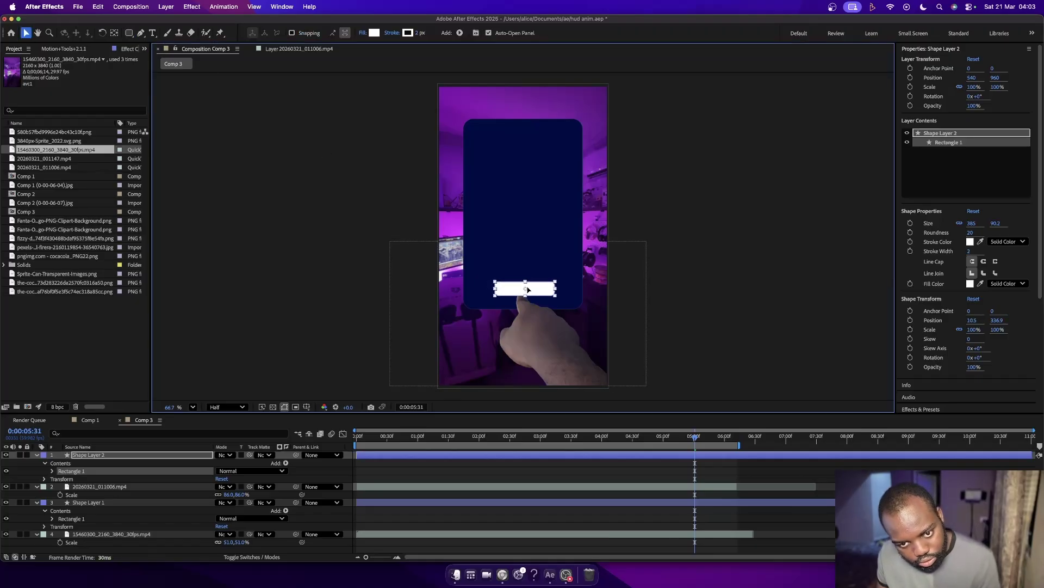
# Centre the white button horizontally in the composition and move its layer below the hand footage.
pyautogui.click(937, 51)
pyautogui.click(917, 110)
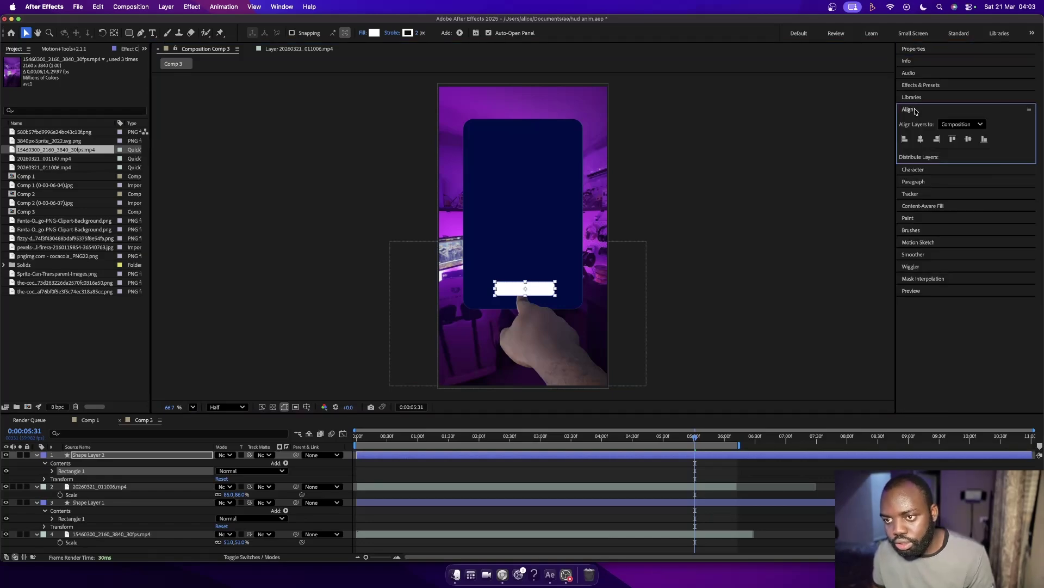
pyautogui.click(921, 139)
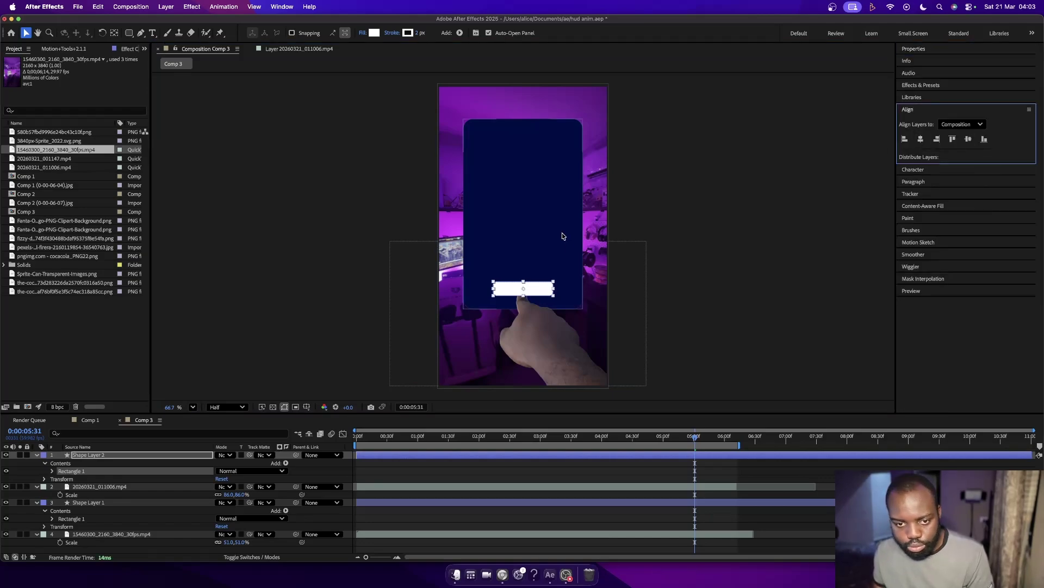
pyautogui.moveTo(112, 460); pyautogui.dragTo(101, 494)
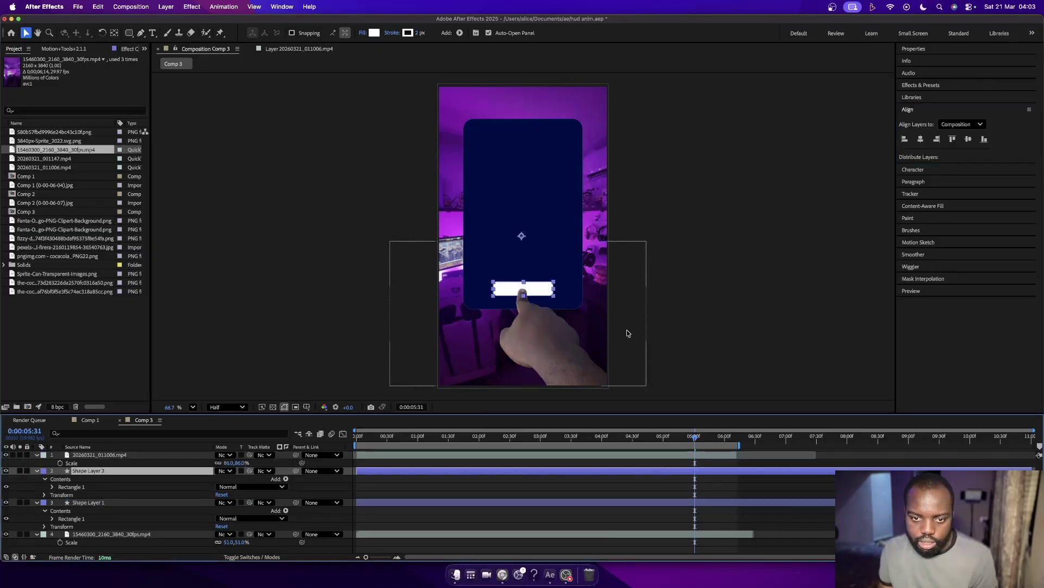
# Nudge the white button slightly lower on the blue panel and deselect it.
pyautogui.click(655, 287)
pyautogui.click(536, 290)
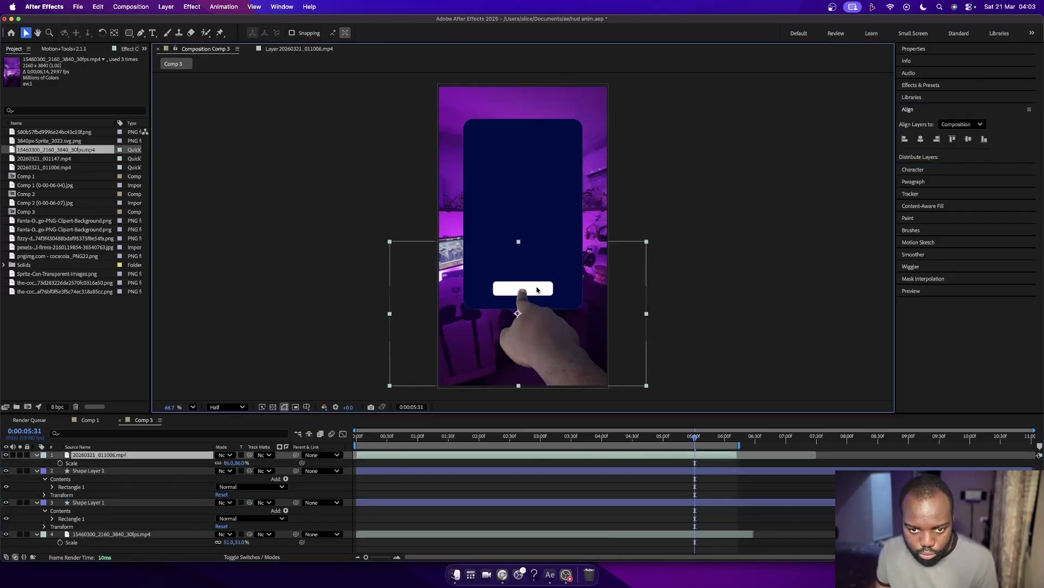
pyautogui.click(88, 471)
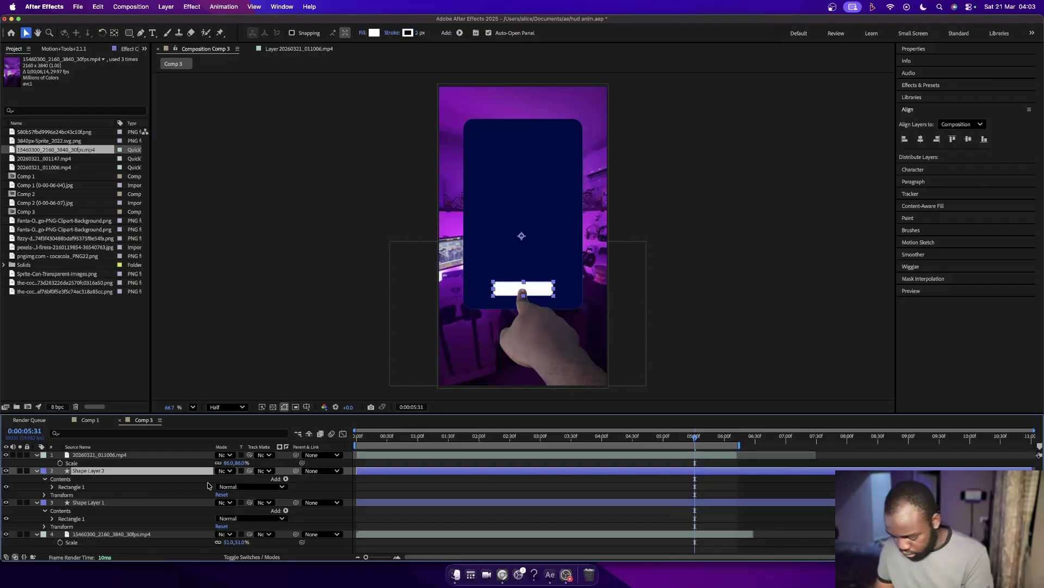
pyautogui.press('Return')
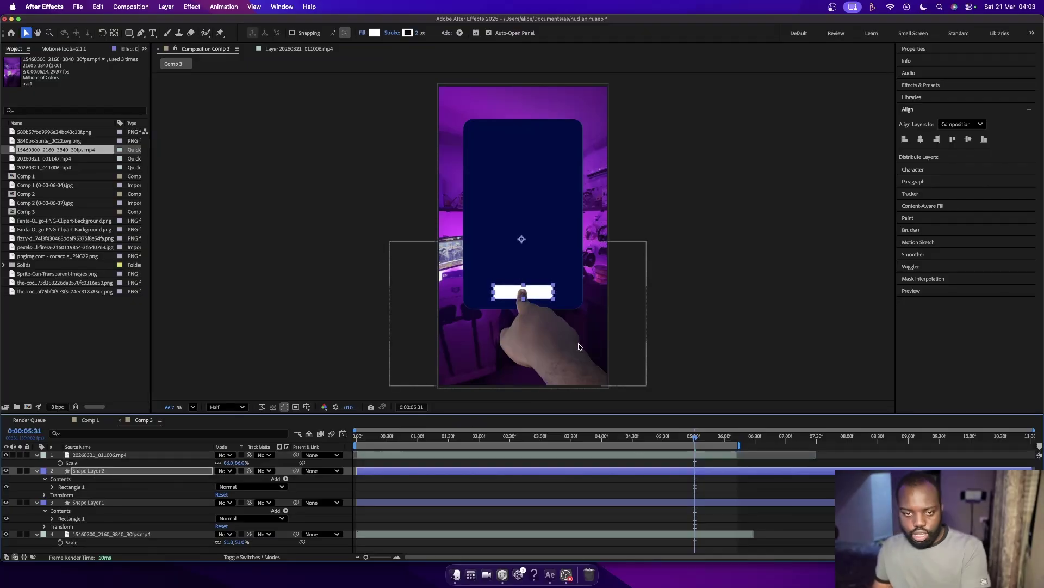
pyautogui.click(721, 291)
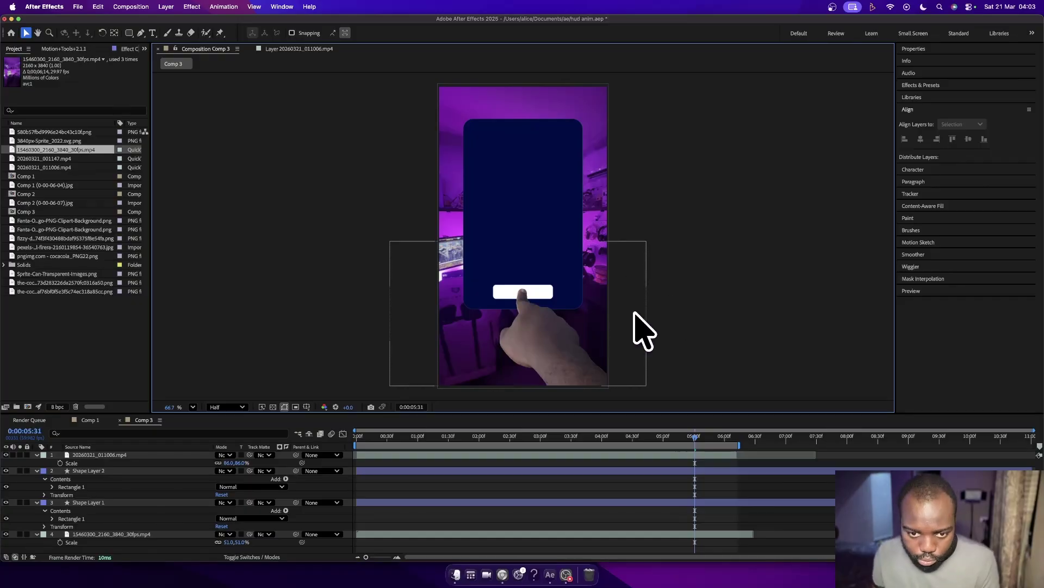
pyautogui.click(536, 249)
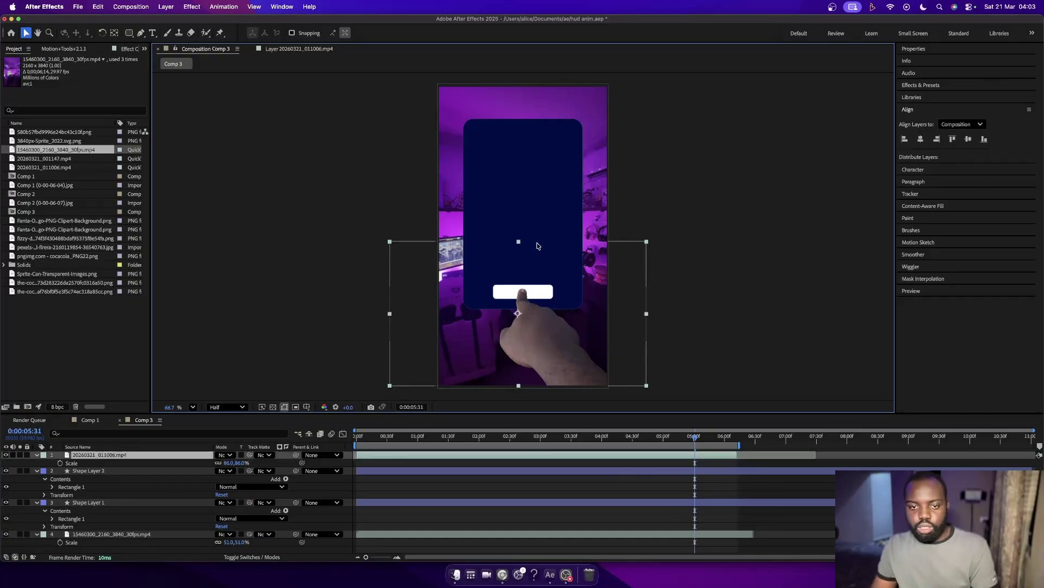
pyautogui.click(691, 230)
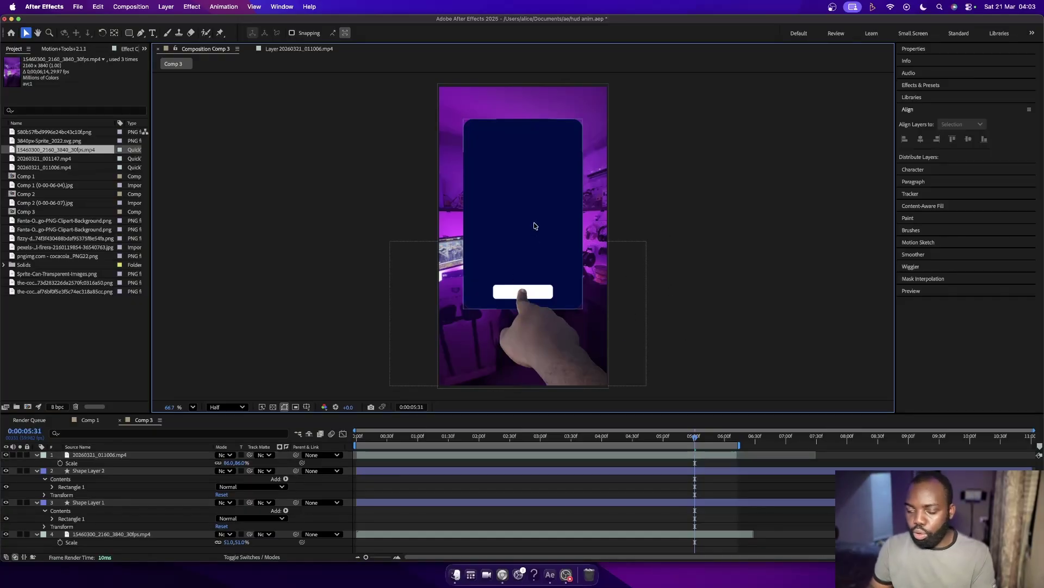
# Duplicate the purple room footage layer at the bottom of the layer stack.
pyautogui.click(529, 224)
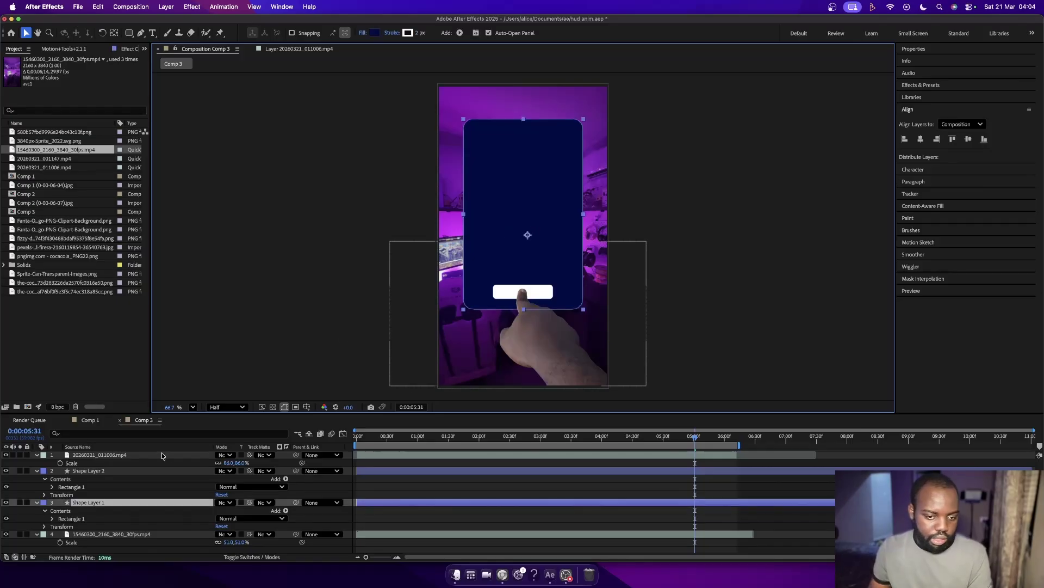
pyautogui.click(98, 536)
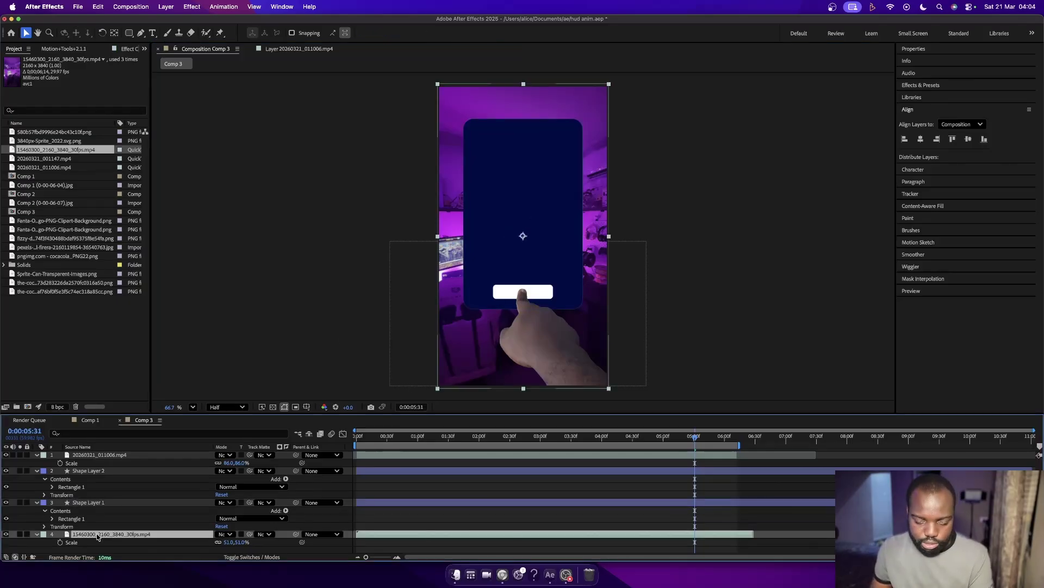
pyautogui.press('super+d')
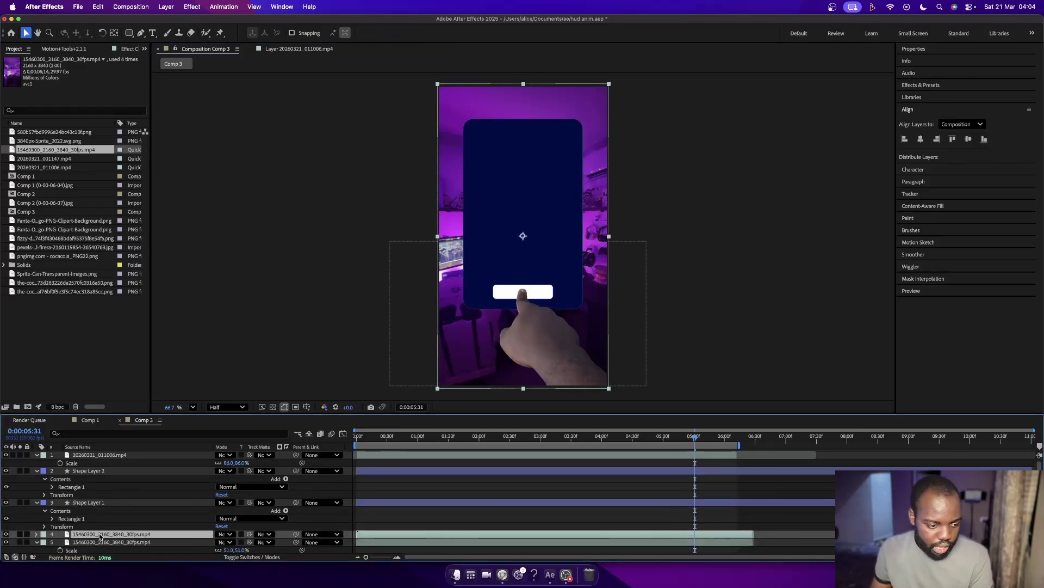
# Apply Fast Box Blur with a blur radius of 74 to the upper room footage copy and use Shape Layer 1 as its track matte.
pyautogui.click(925, 86)
pyautogui.click(978, 96)
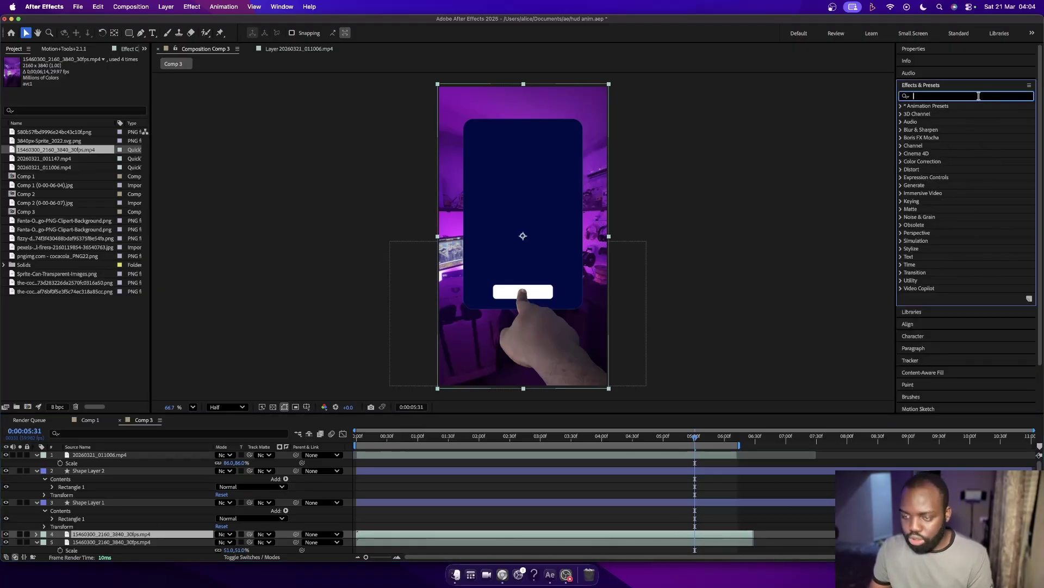
pyautogui.write('blur')
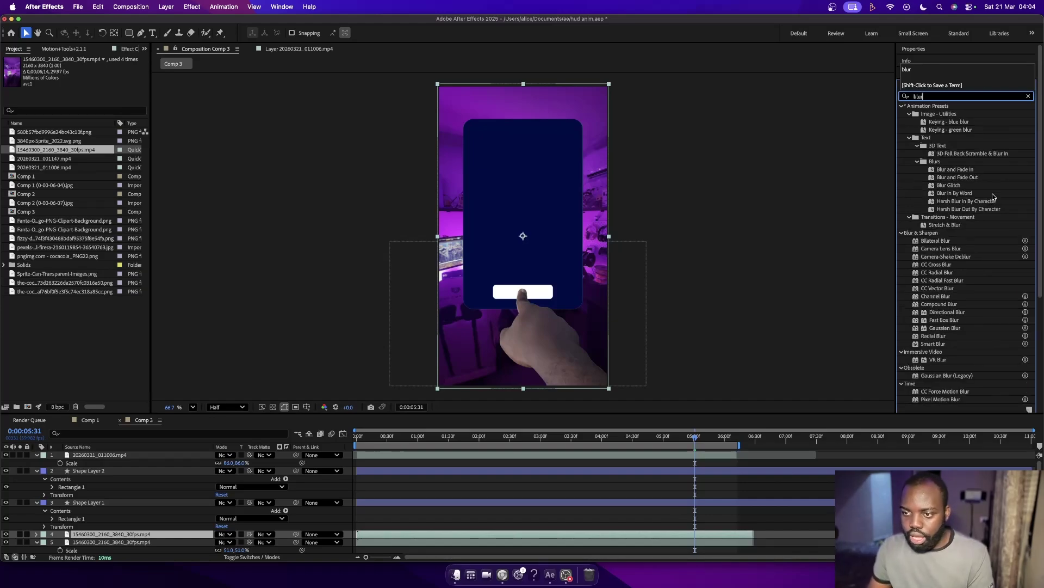
pyautogui.moveTo(945, 321); pyautogui.dragTo(135, 537)
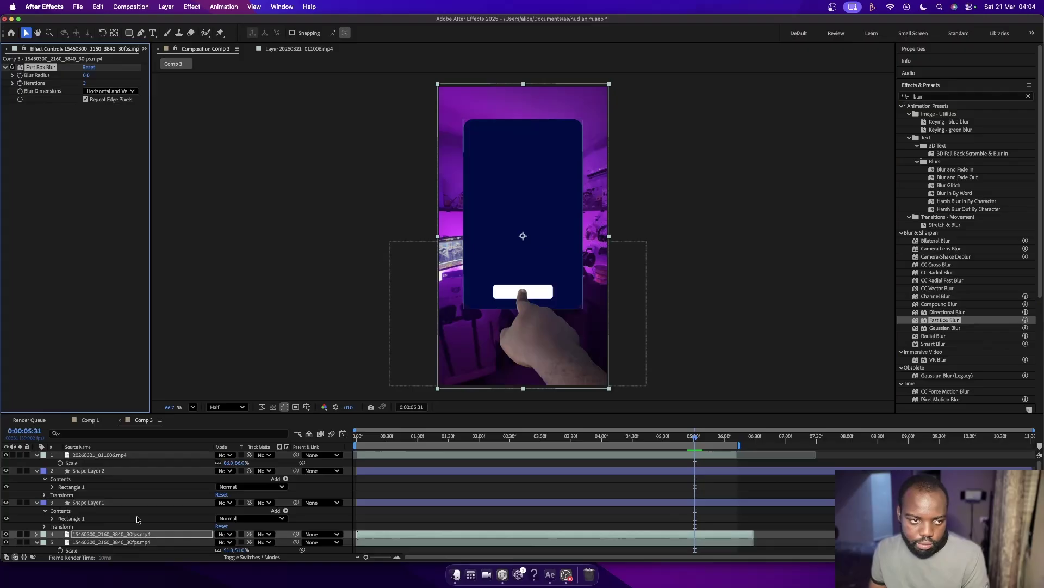
pyautogui.moveTo(87, 78); pyautogui.dragTo(124, 76)
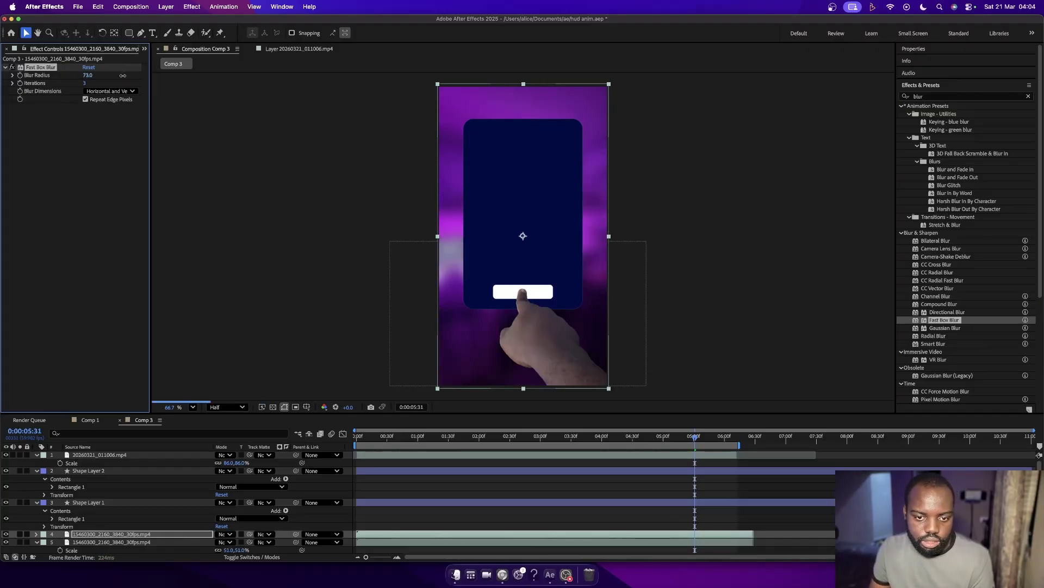
pyautogui.click(260, 539)
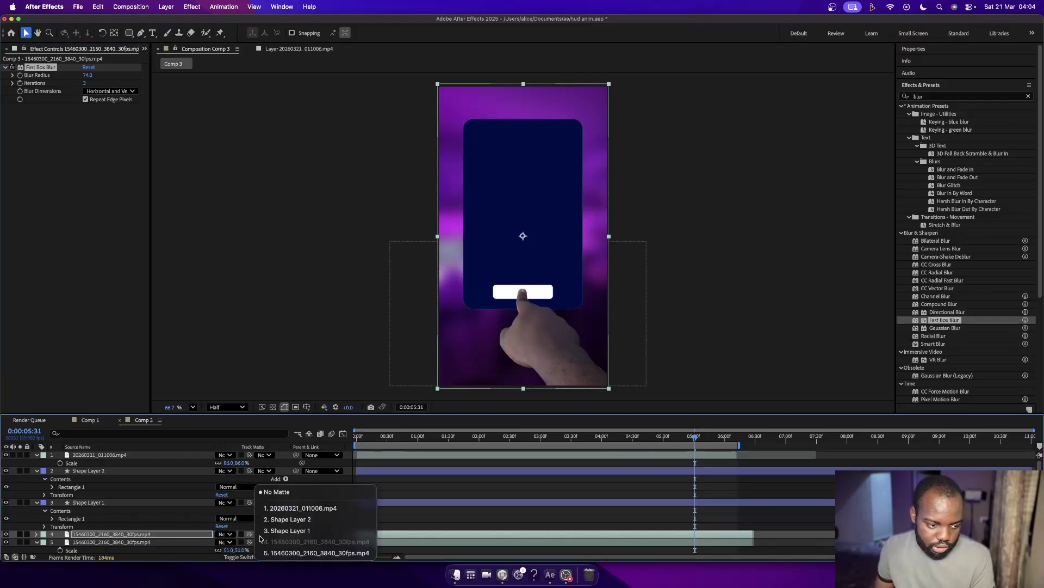
pyautogui.click(290, 532)
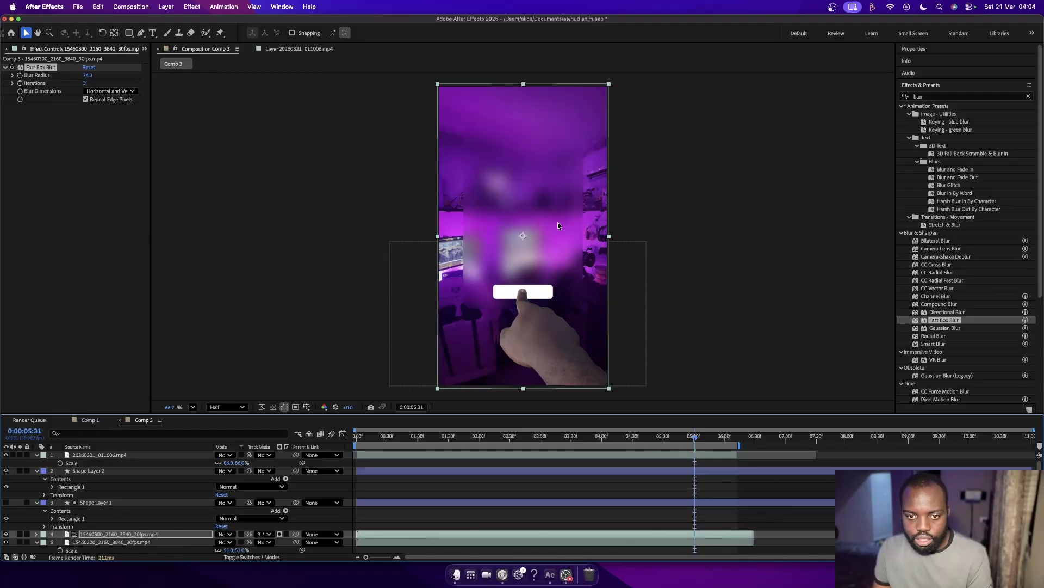
# Duplicate the panel shape, Shape Layer 1, and make the copy visible.
pyautogui.click(104, 504)
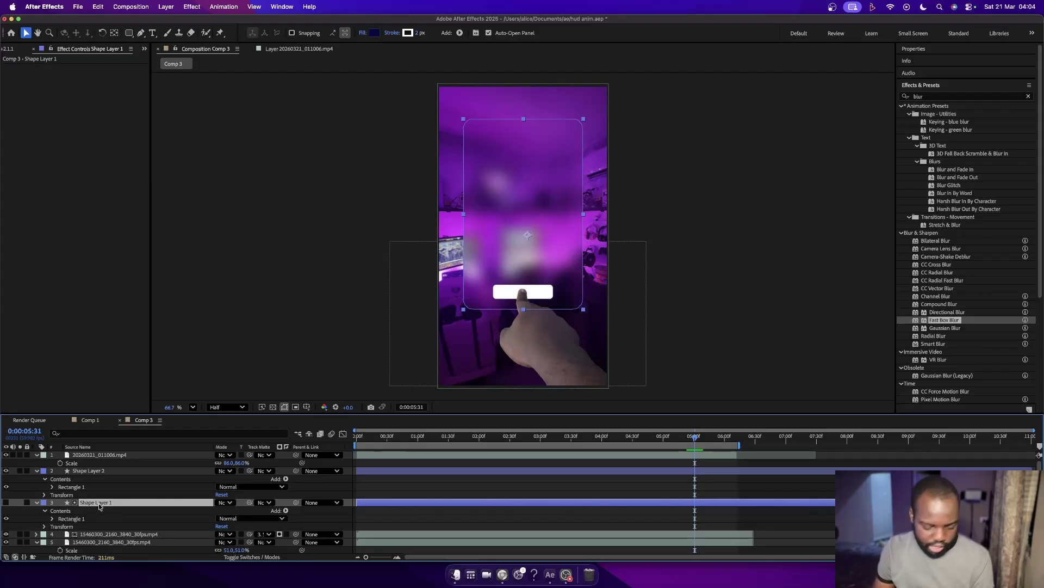
pyautogui.press('super+d')
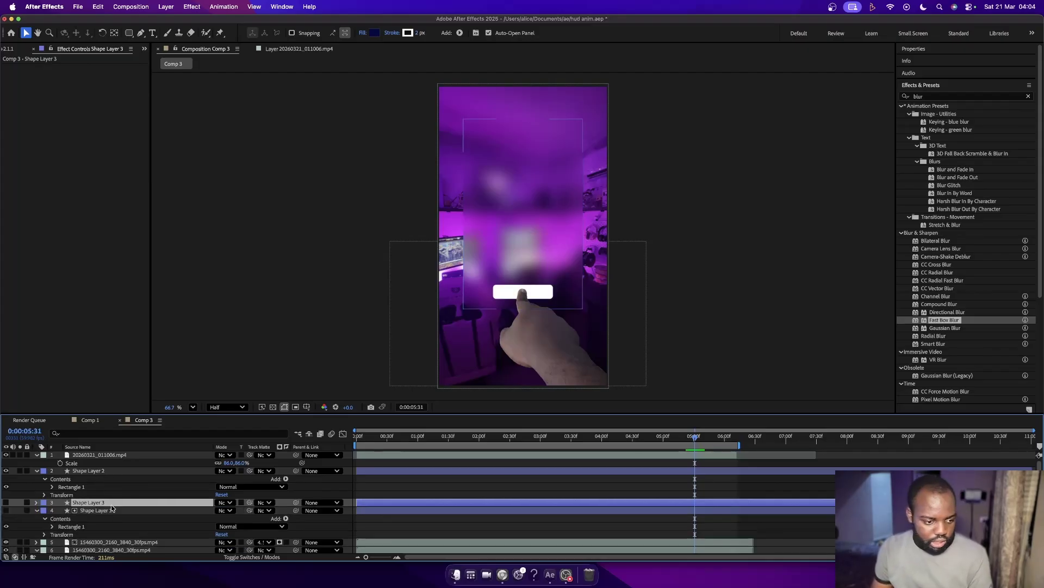
pyautogui.click(6, 503)
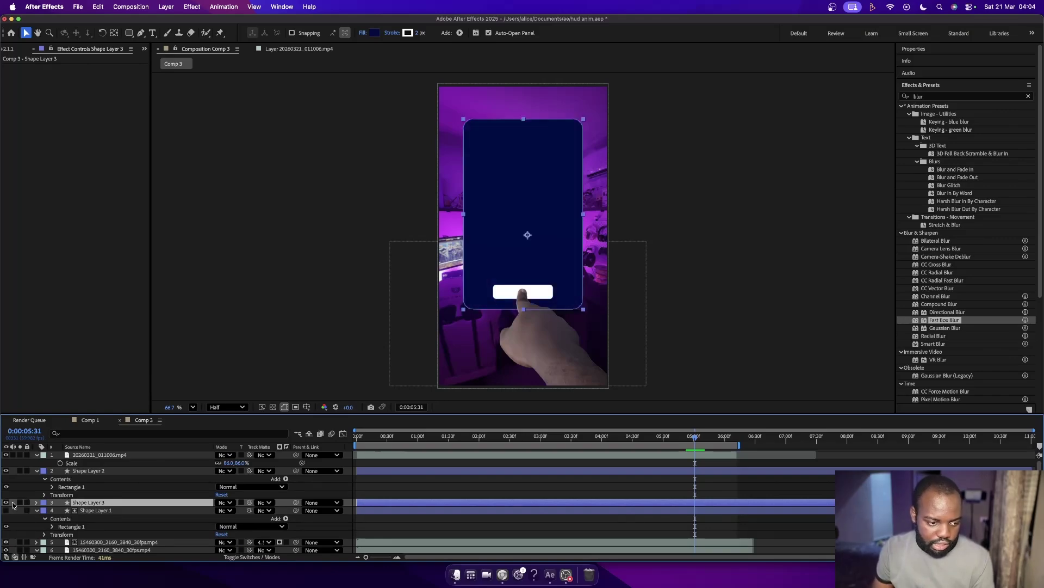
# Set the fill of the duplicated panel shape to None.
pyautogui.click(361, 33)
pyautogui.click(473, 268)
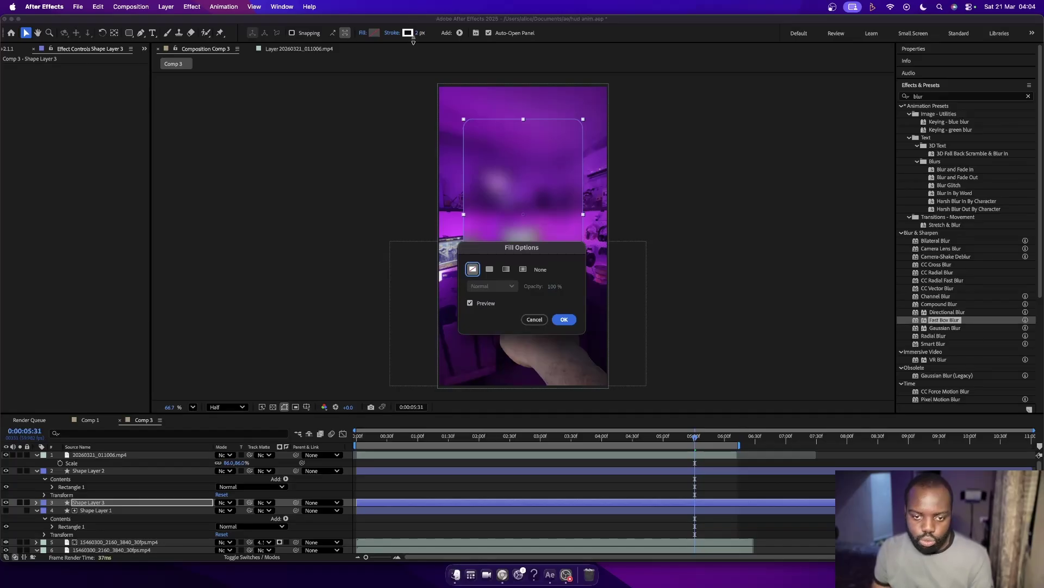
pyautogui.click(564, 319)
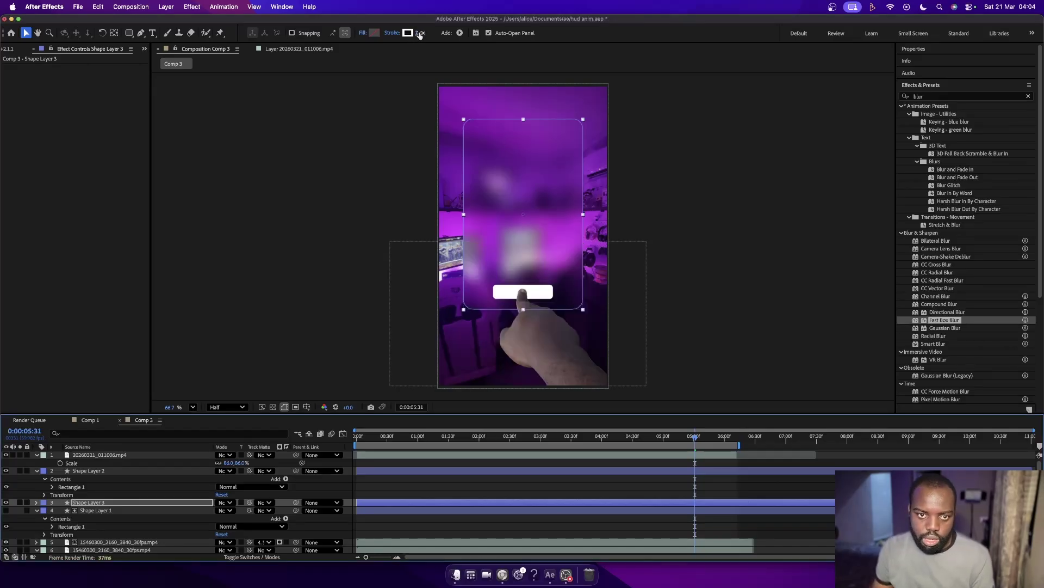
# Confirm white as the duplicated panel's stroke colour, adjust its stroke opacity and deselect the layer.
pyautogui.click(408, 33)
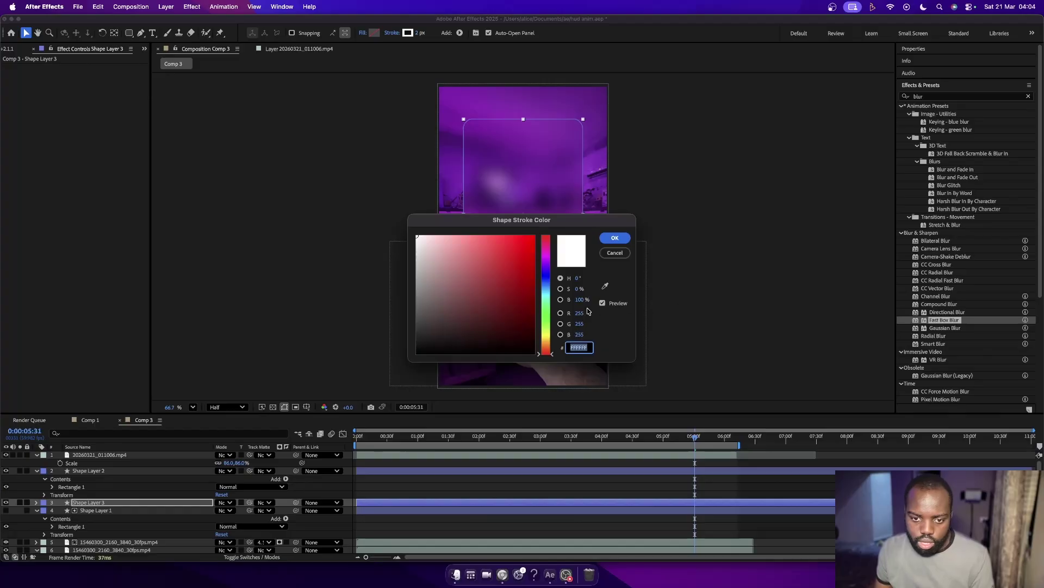
pyautogui.click(614, 239)
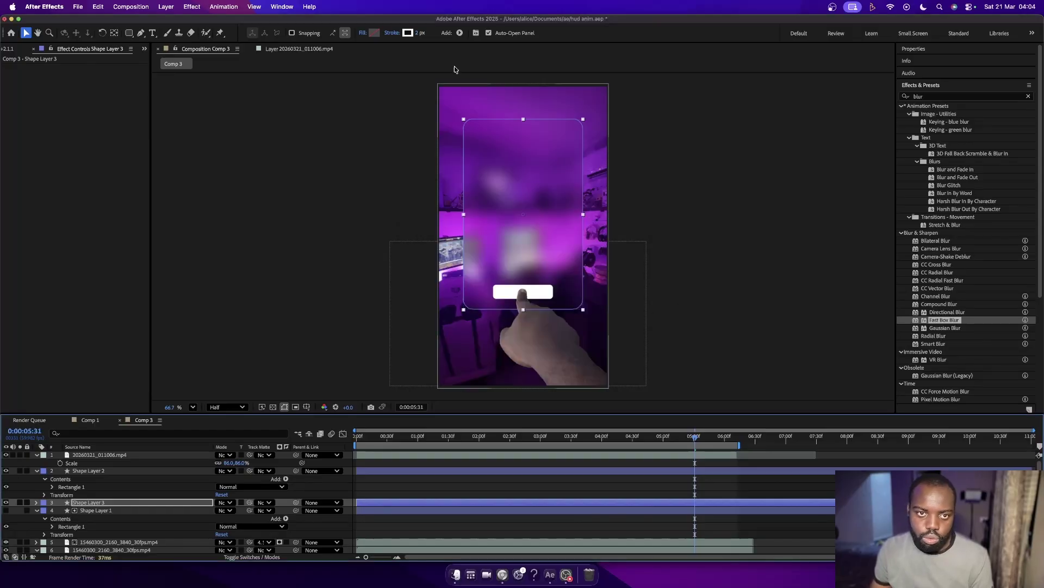
pyautogui.click(392, 33)
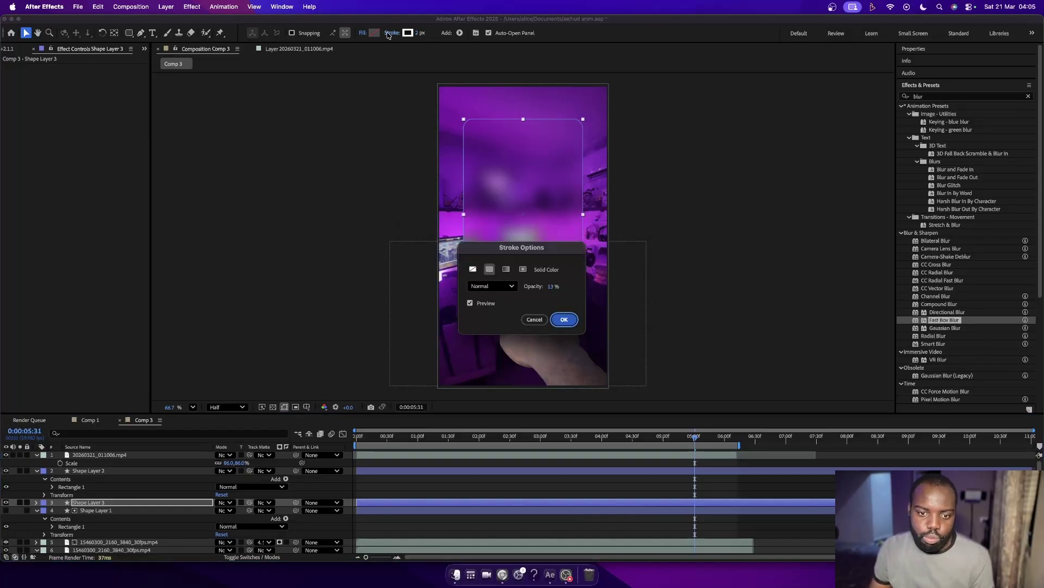
pyautogui.click(550, 289)
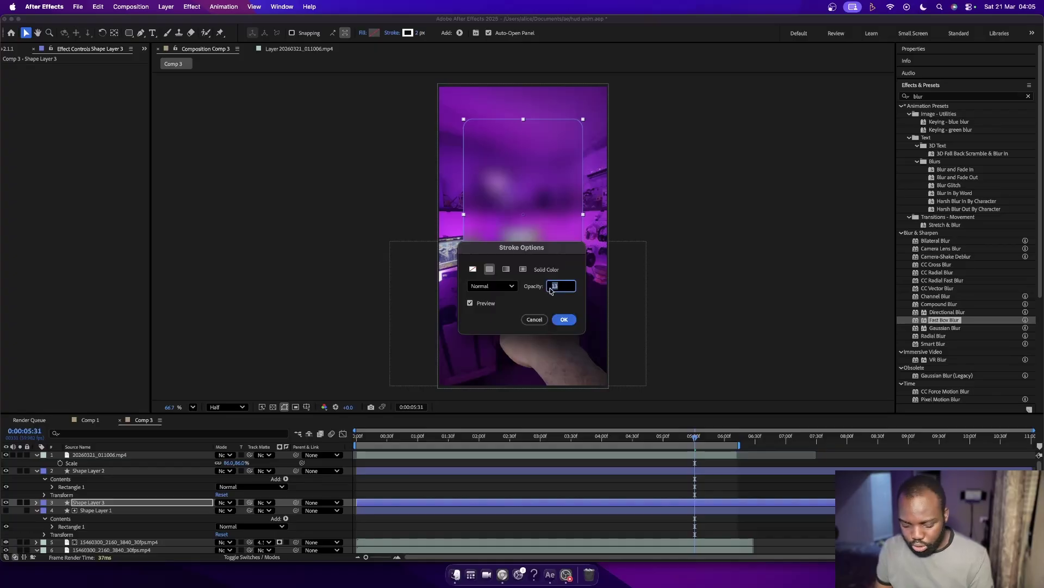
pyautogui.press('Return')
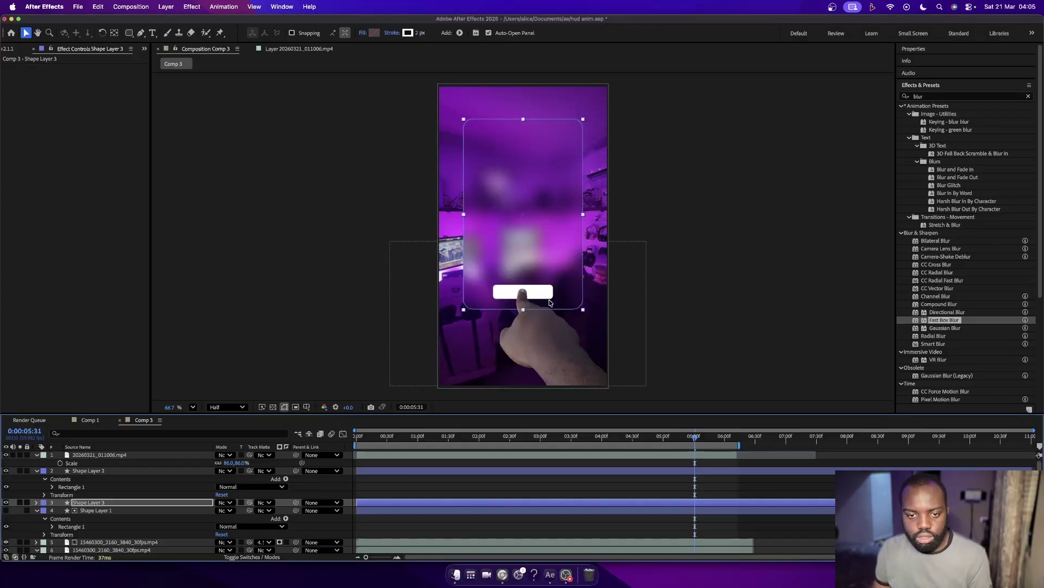
pyautogui.click(718, 267)
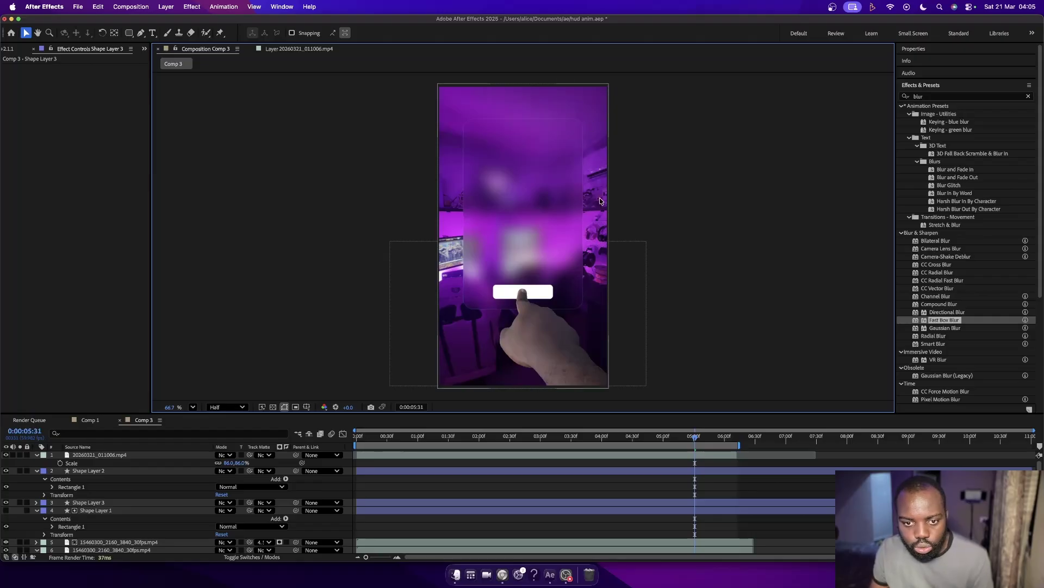
# Set the fill opacity of the white button shape to 50%.
pyautogui.click(547, 295)
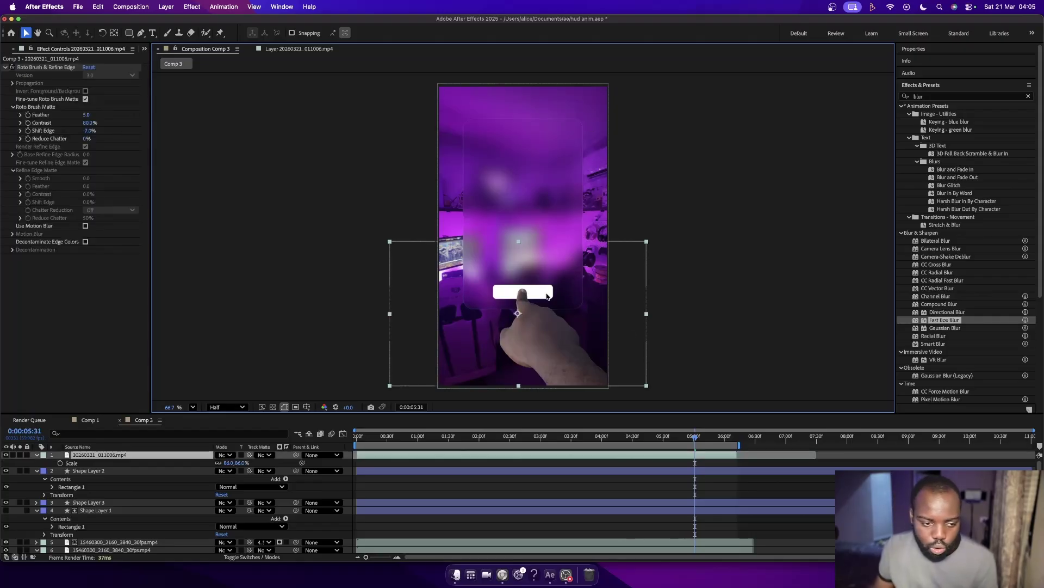
pyautogui.click(112, 473)
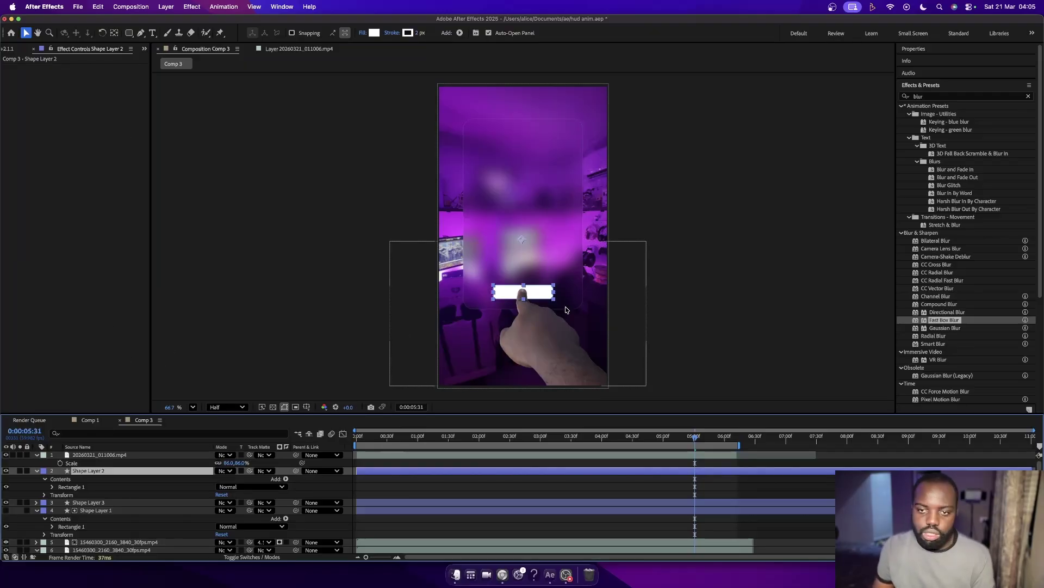
pyautogui.click(361, 34)
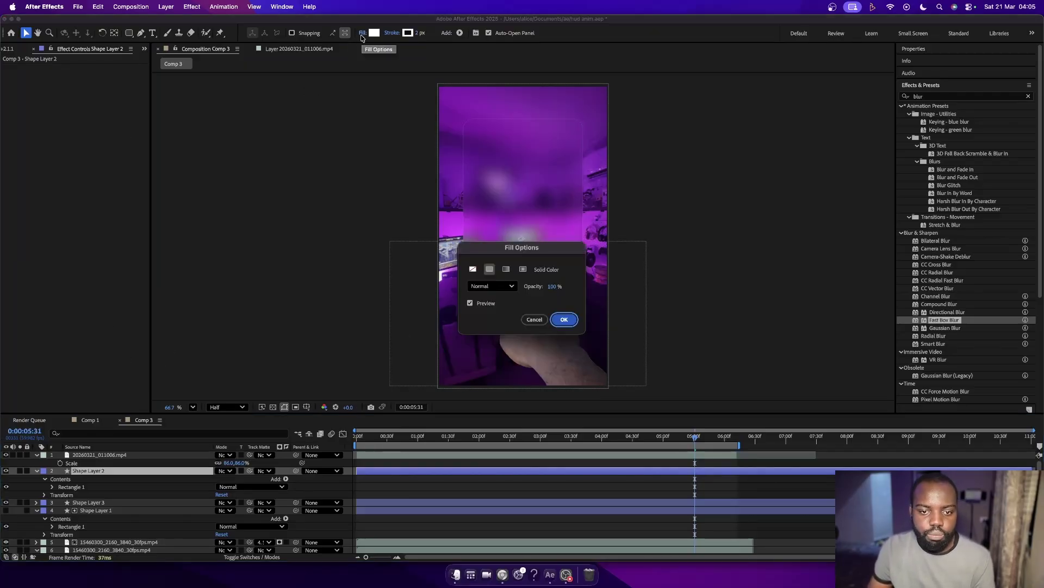
pyautogui.click(553, 287)
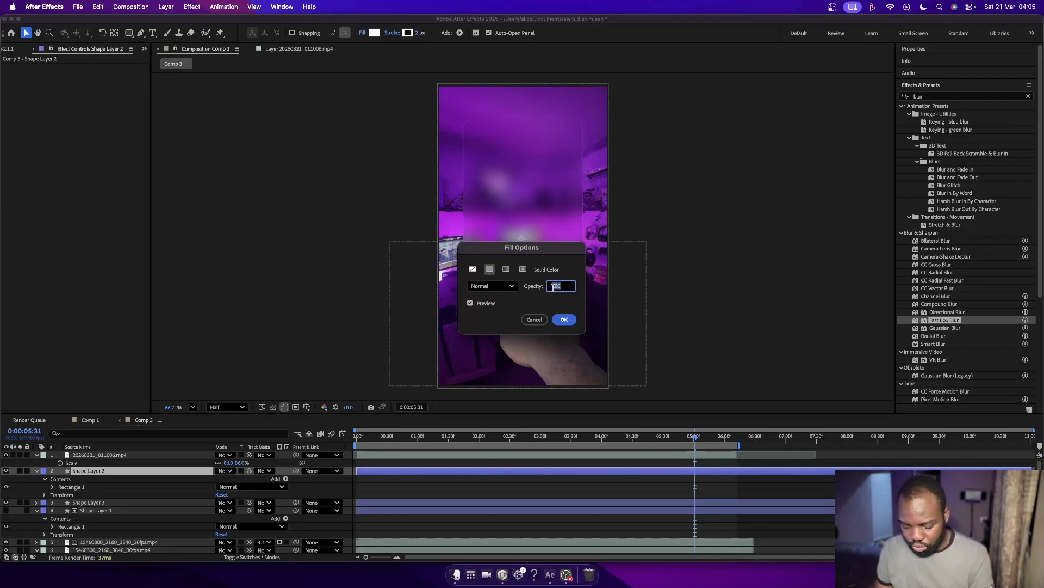
pyautogui.write('50')
pyautogui.press('Return')
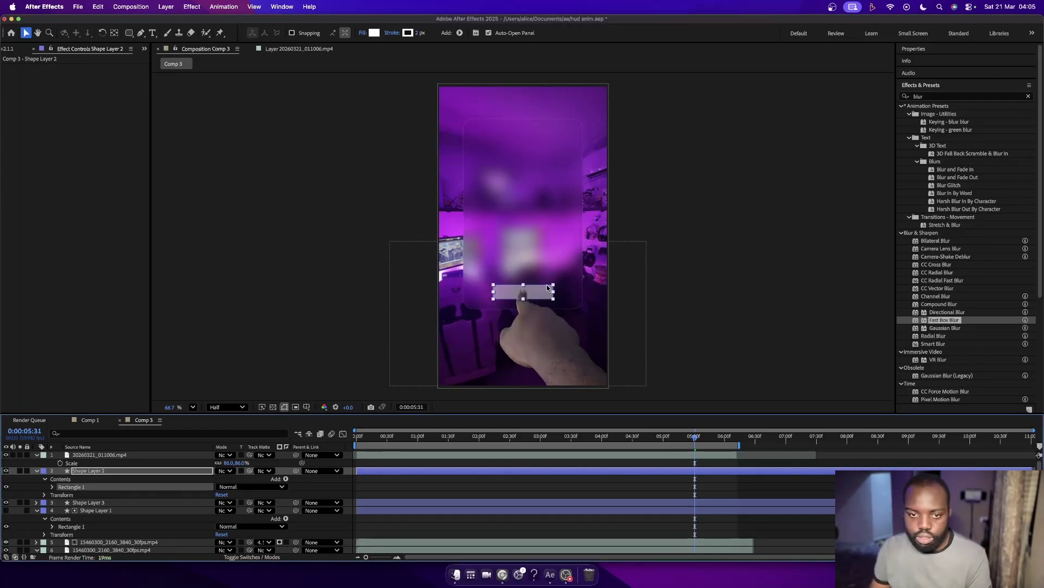
# Change the button's fill colour to the dark blue 13005C.
pyautogui.click(376, 33)
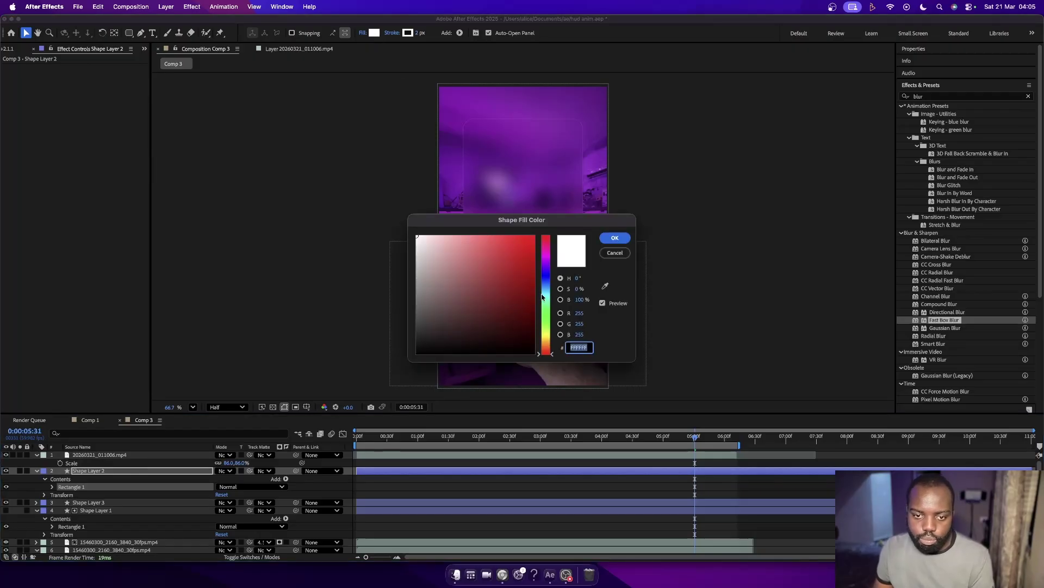
pyautogui.click(546, 275)
pyautogui.moveTo(522, 284); pyautogui.dragTo(539, 312)
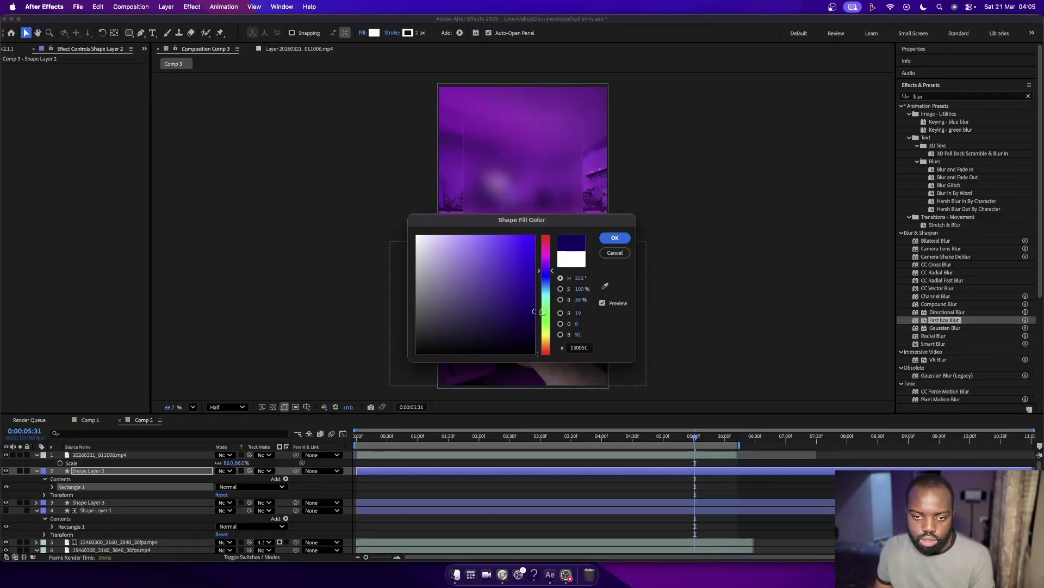
pyautogui.click(608, 239)
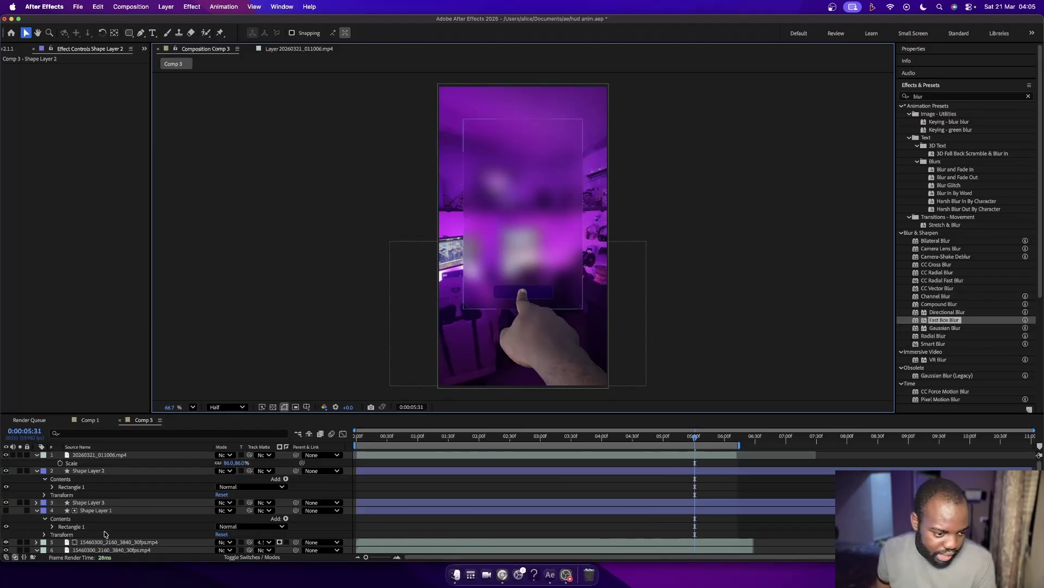
# Brighten the fill colour of the button shape on Shape Layer 2 to the blue 1C0185.
pyautogui.click(99, 504)
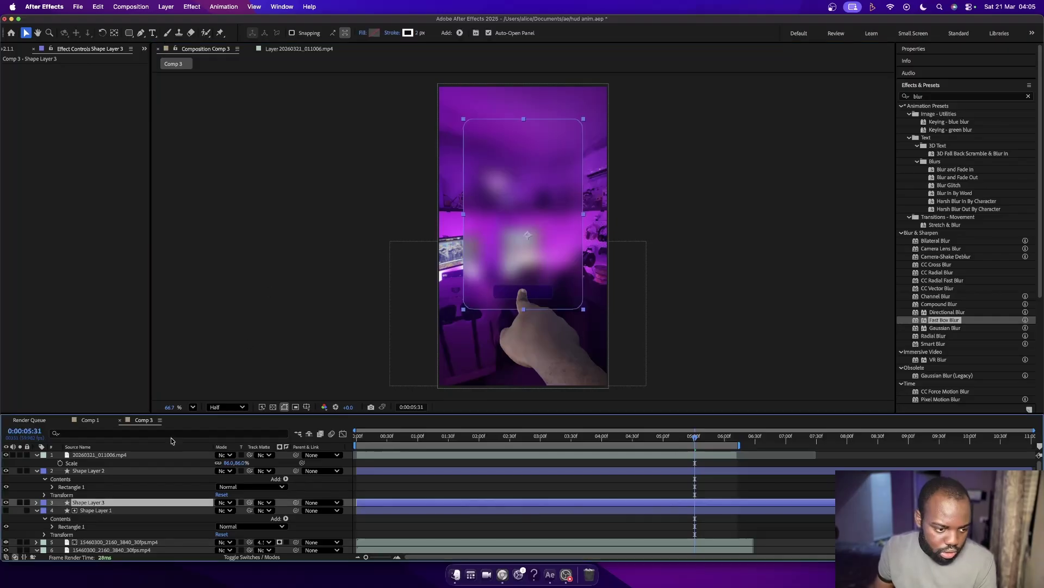
pyautogui.click(174, 471)
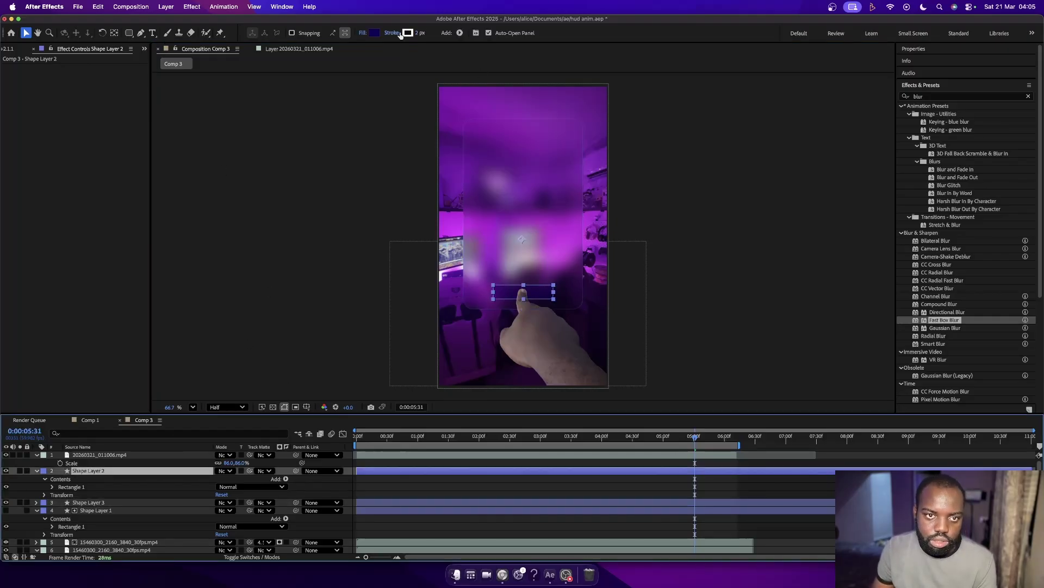
pyautogui.click(372, 34)
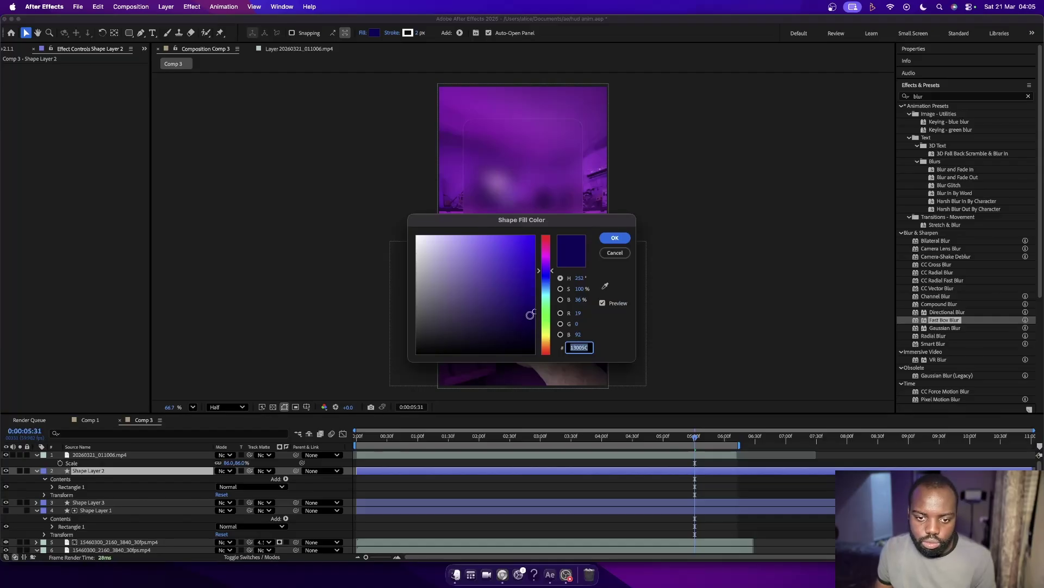
pyautogui.moveTo(535, 314); pyautogui.dragTo(534, 293)
pyautogui.moveTo(576, 223); pyautogui.dragTo(809, 151)
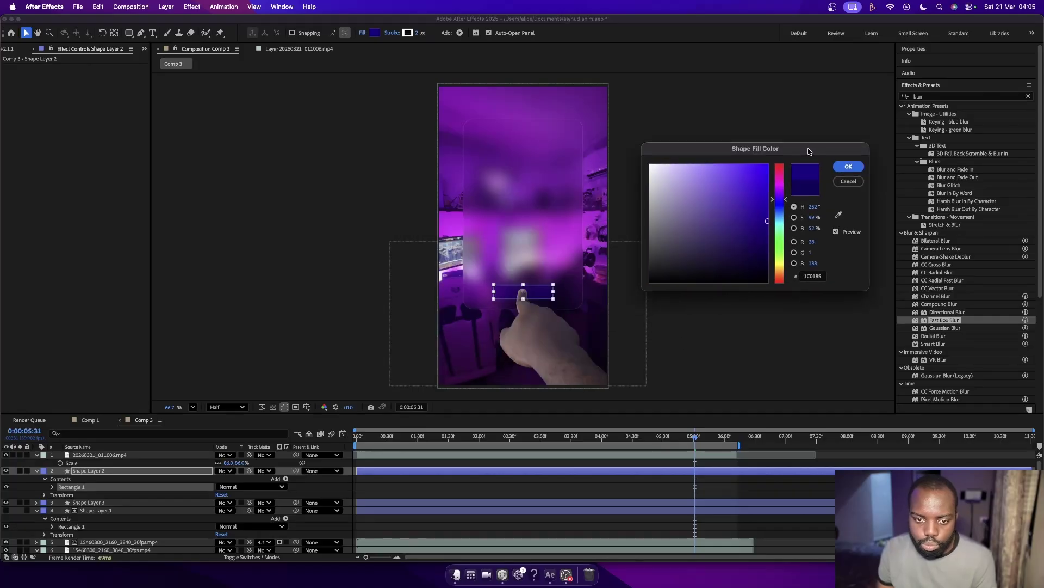
pyautogui.click(840, 166)
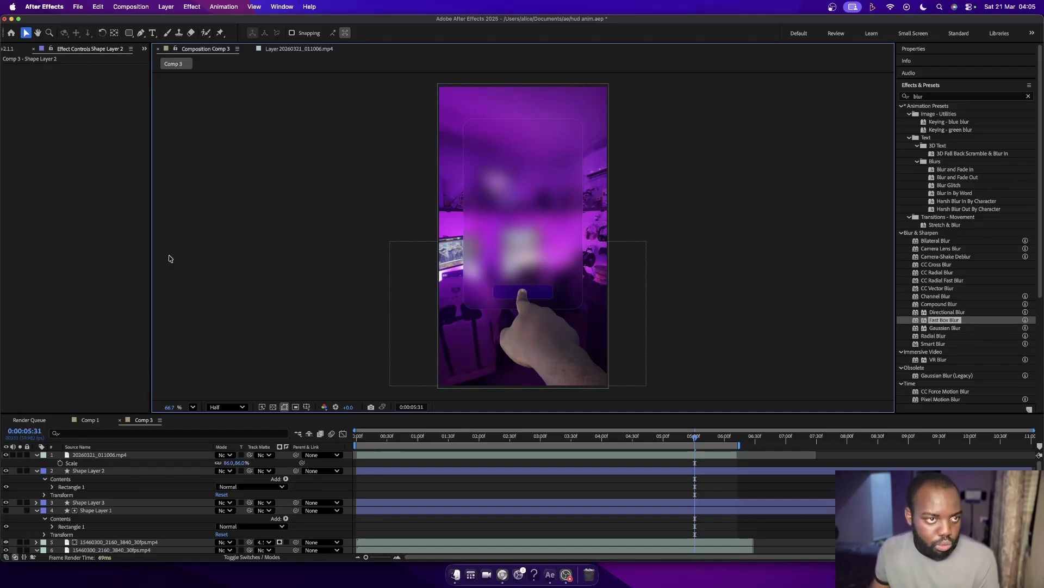
# Add a text layer reading "Confirm" over the blurred glass panel.
pyautogui.press('super+t')
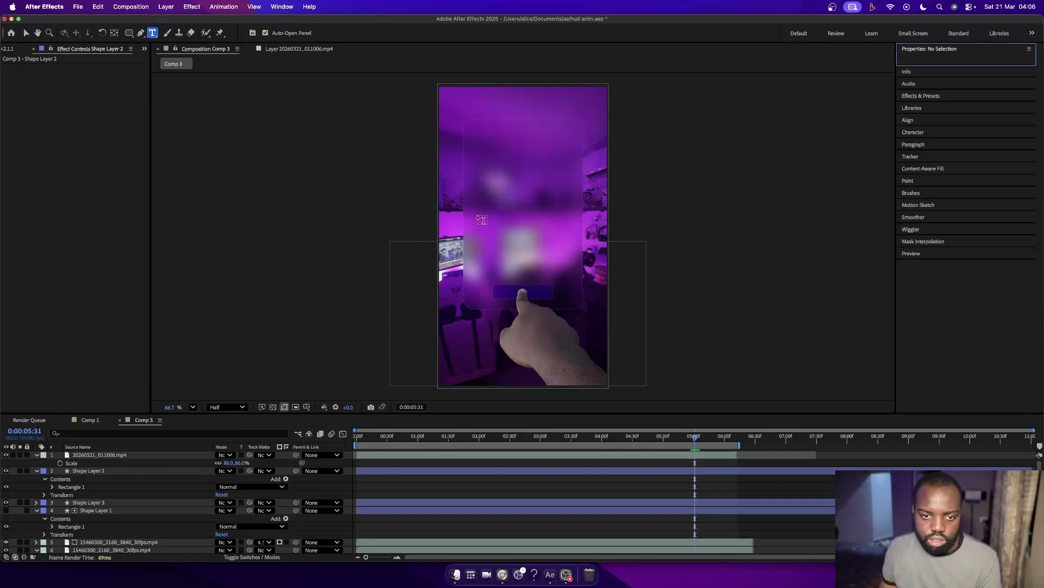
pyautogui.click(487, 213)
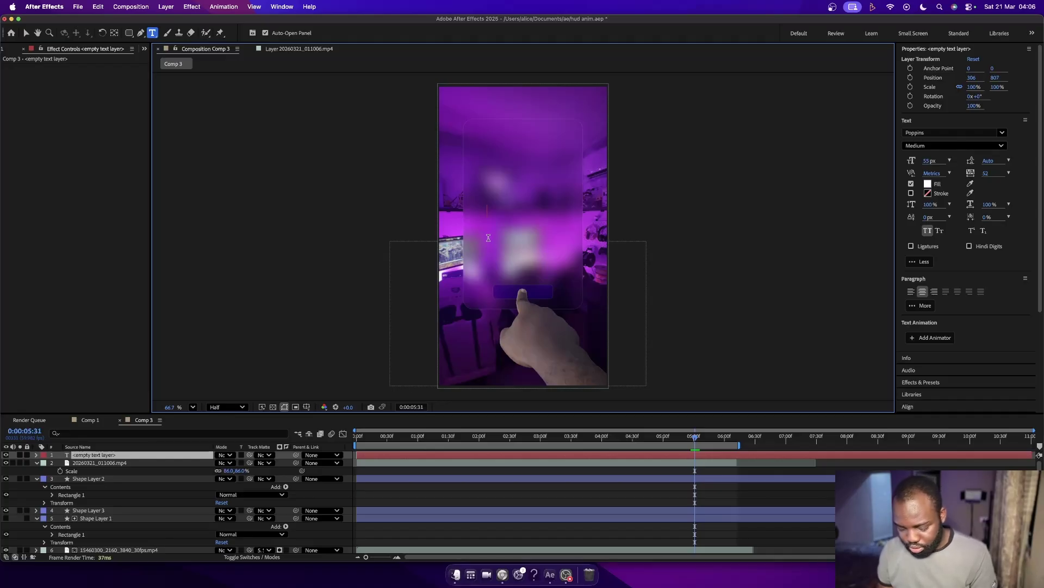
pyautogui.write('Confi')
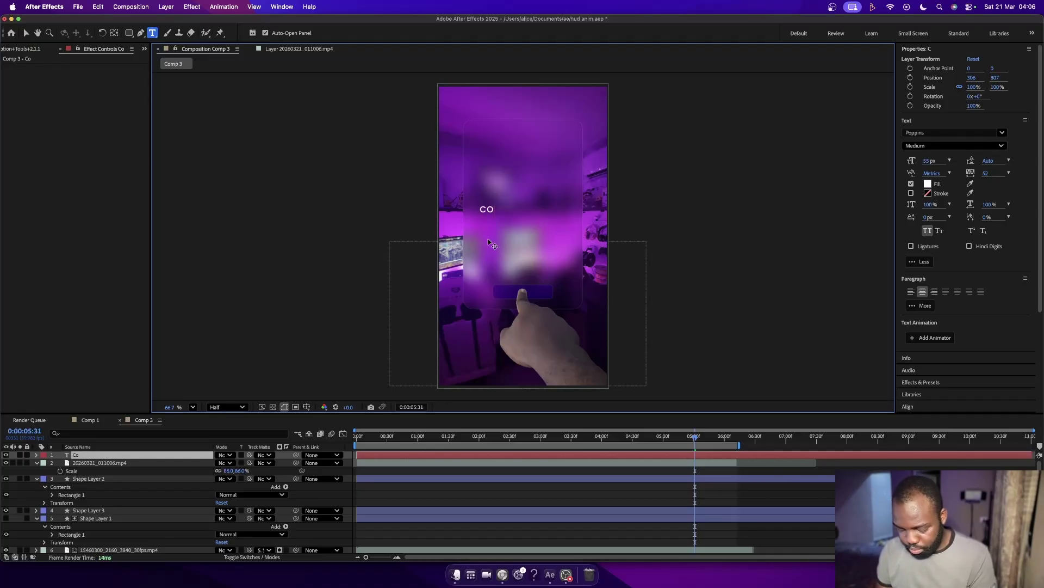
pyautogui.write('rm')
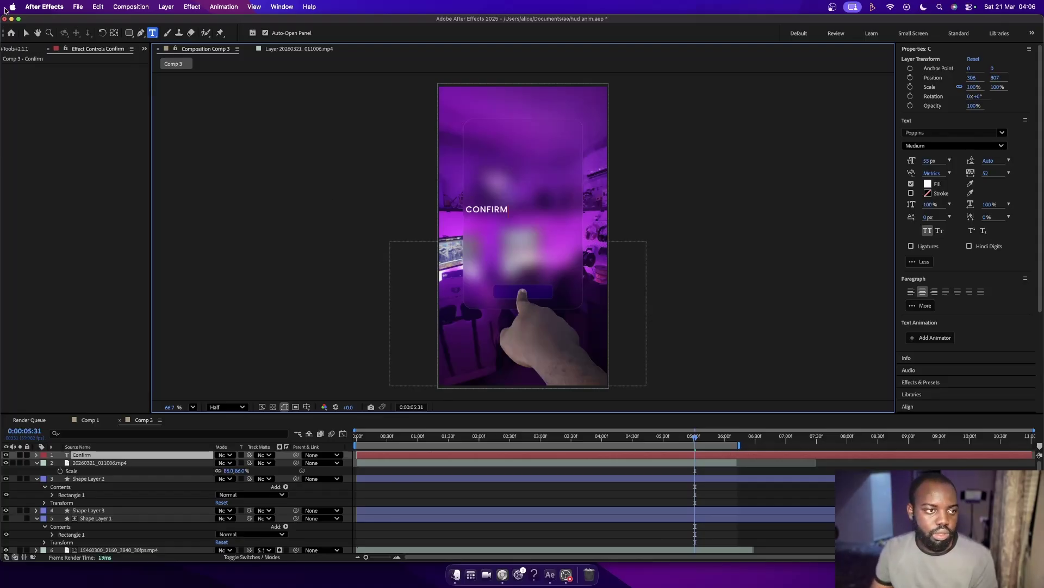
pyautogui.click(25, 33)
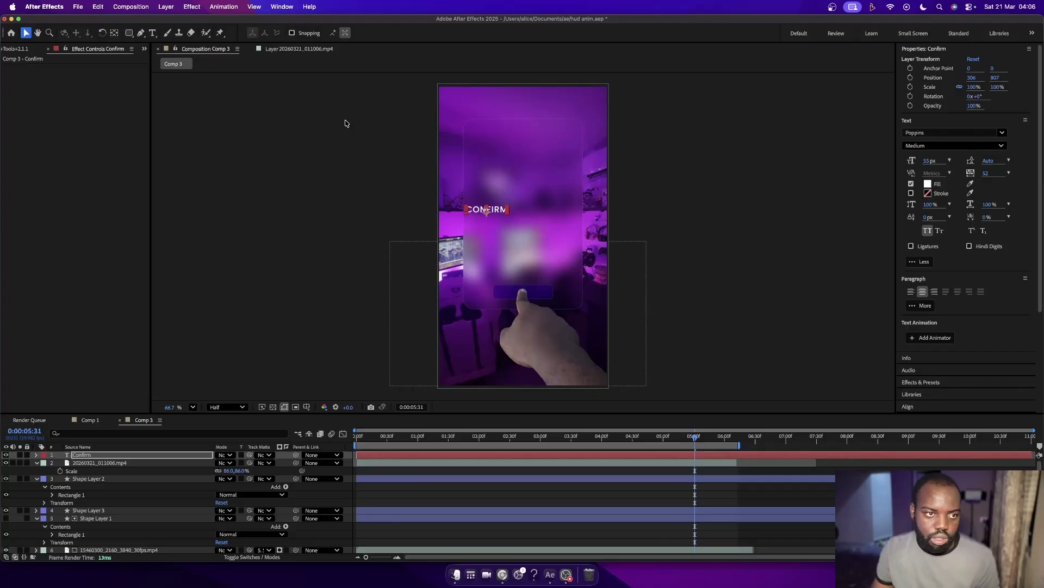
# Centre the Confirm text's anchor point and move the text onto the dark blue button.
pyautogui.click(115, 33)
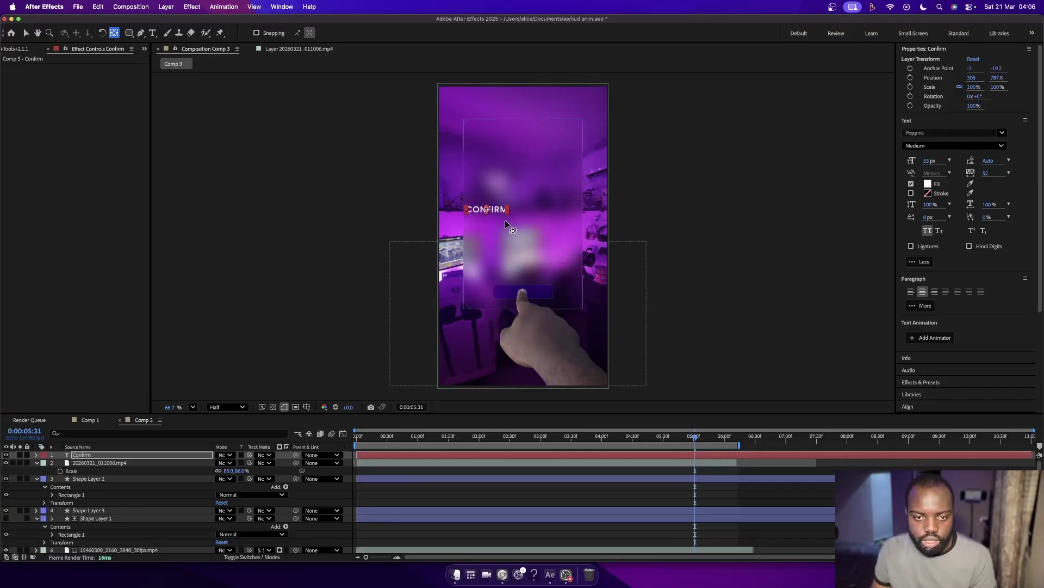
pyautogui.press('v')
pyautogui.moveTo(499, 210); pyautogui.dragTo(531, 294)
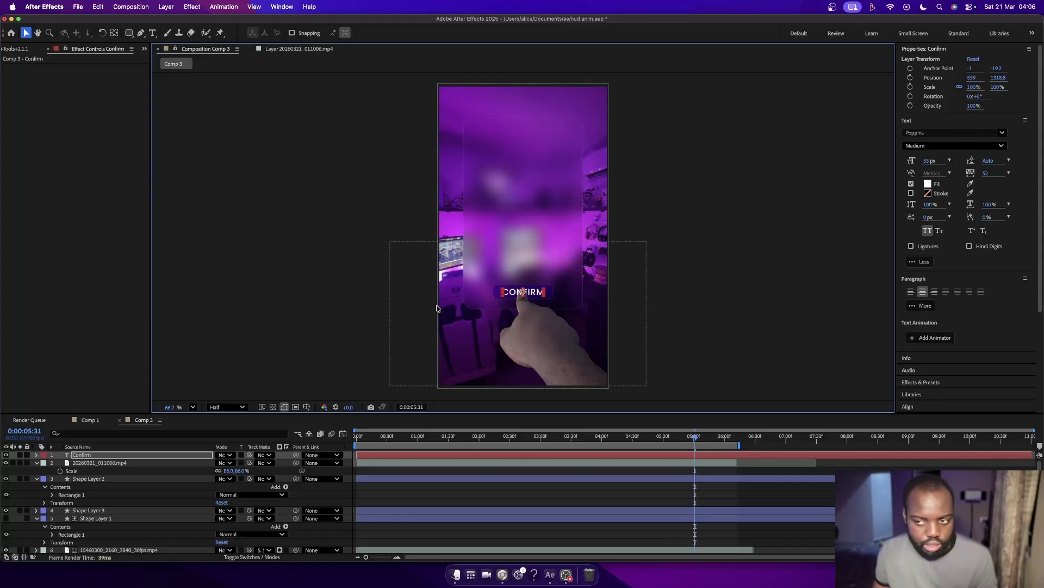
# Place the Confirm layer directly below the hand footage layer and align it horizontally and vertically to the centre of the button shape.
pyautogui.click(918, 50)
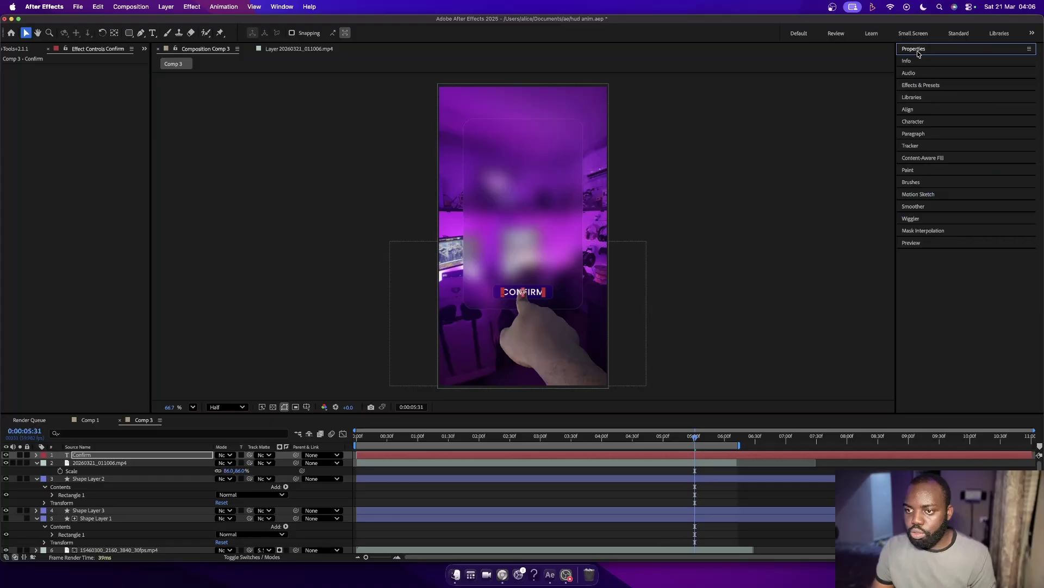
pyautogui.click(920, 111)
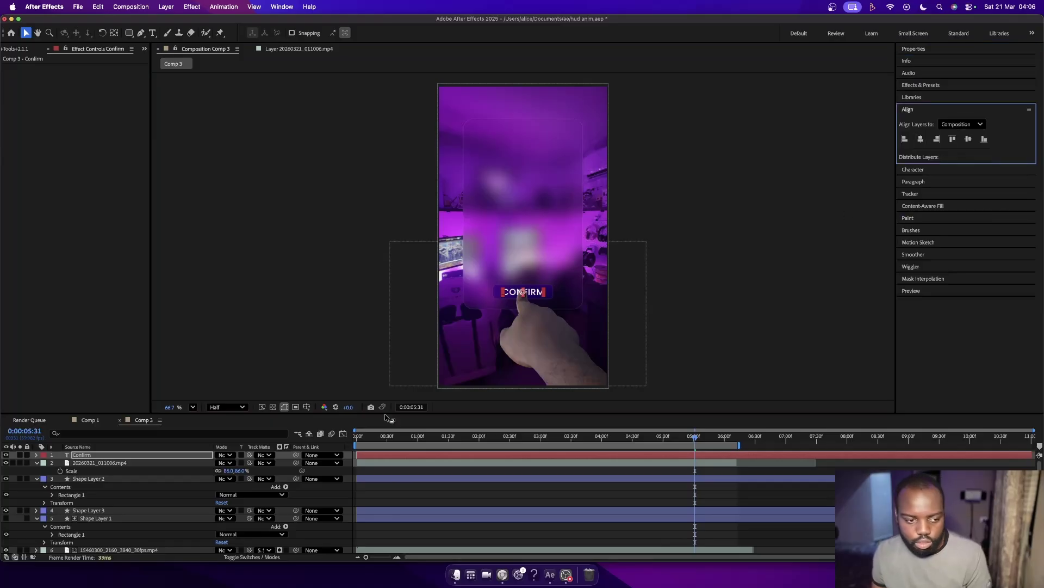
pyautogui.moveTo(385, 418); pyautogui.dragTo(105, 473)
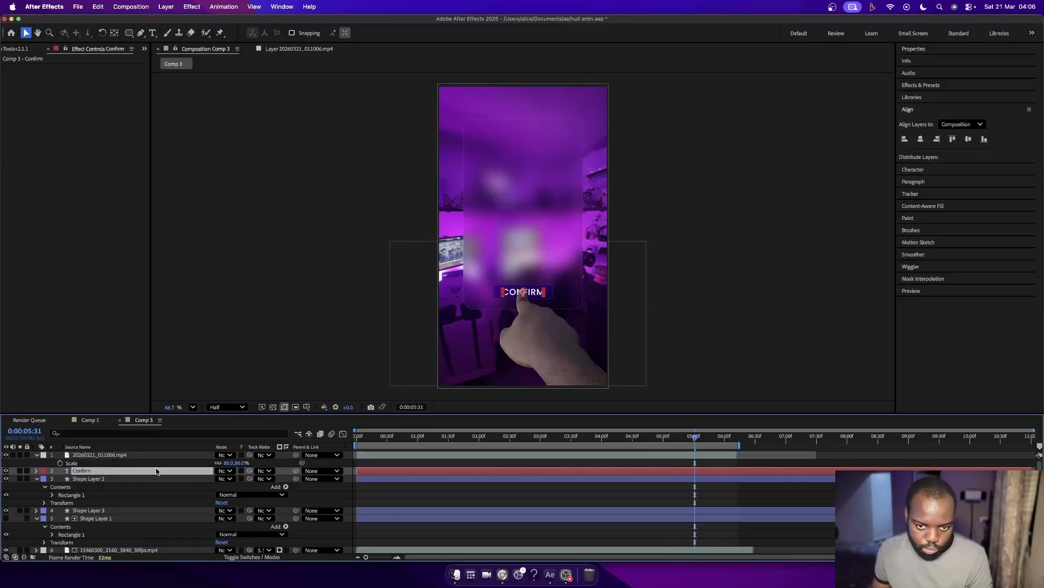
pyautogui.keyDown('shift'); pyautogui.click(100, 480); pyautogui.keyUp('shift')
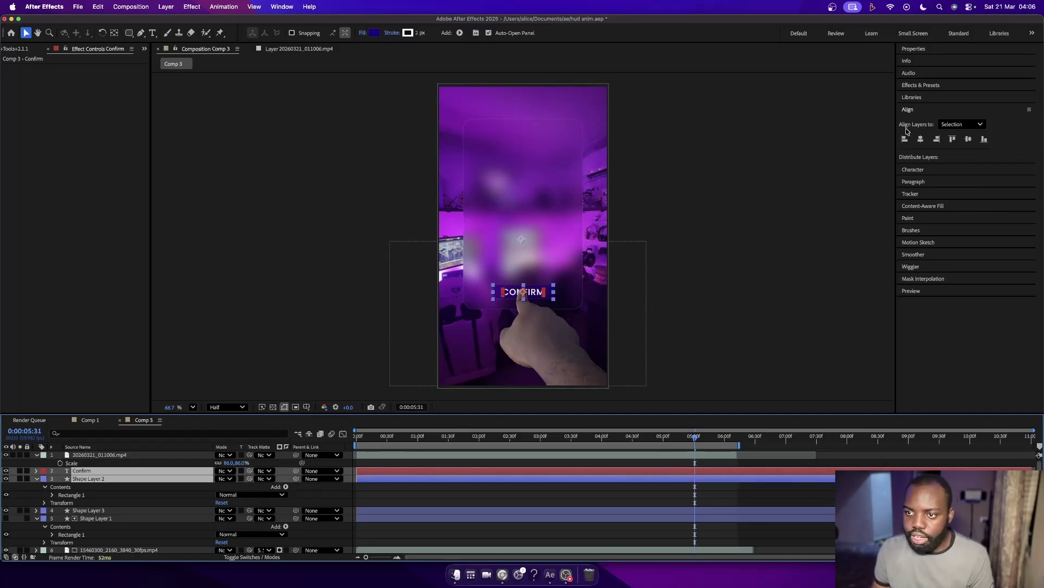
pyautogui.click(921, 139)
pyautogui.click(968, 139)
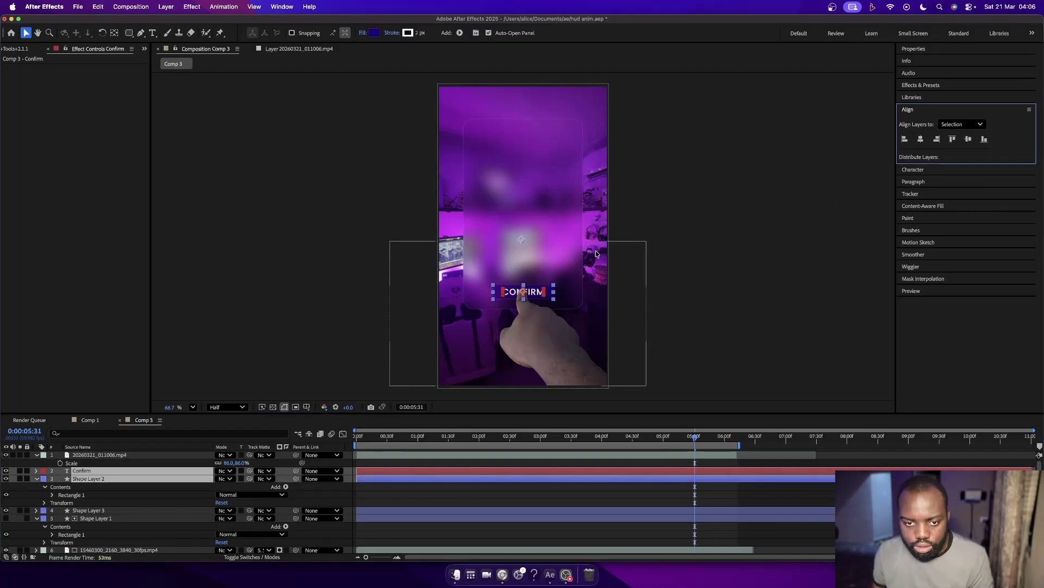
pyautogui.click(747, 254)
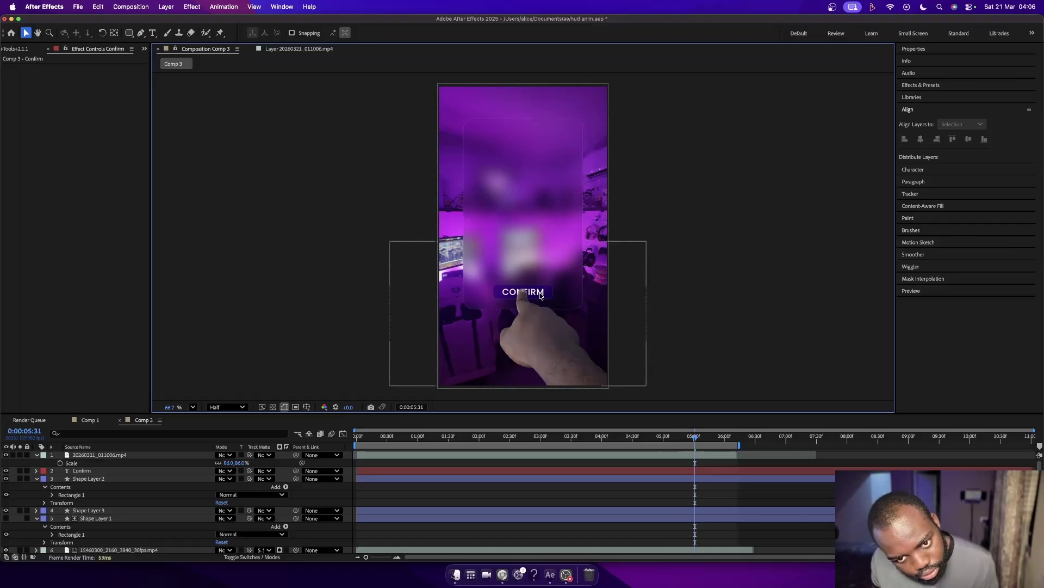
# Set the Confirm text's fill colour to a light grey.
pyautogui.click(86, 472)
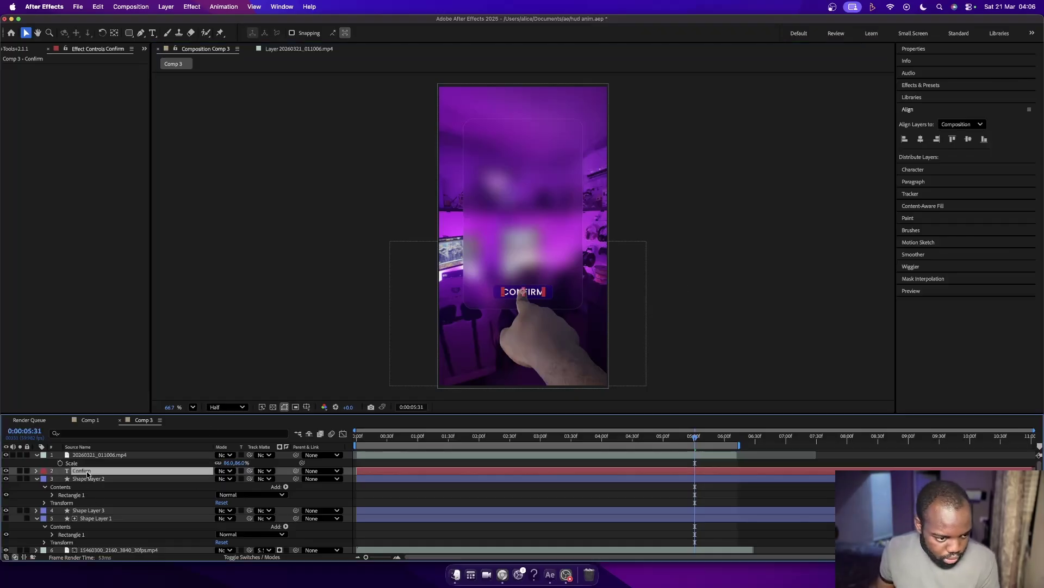
pyautogui.click(916, 170)
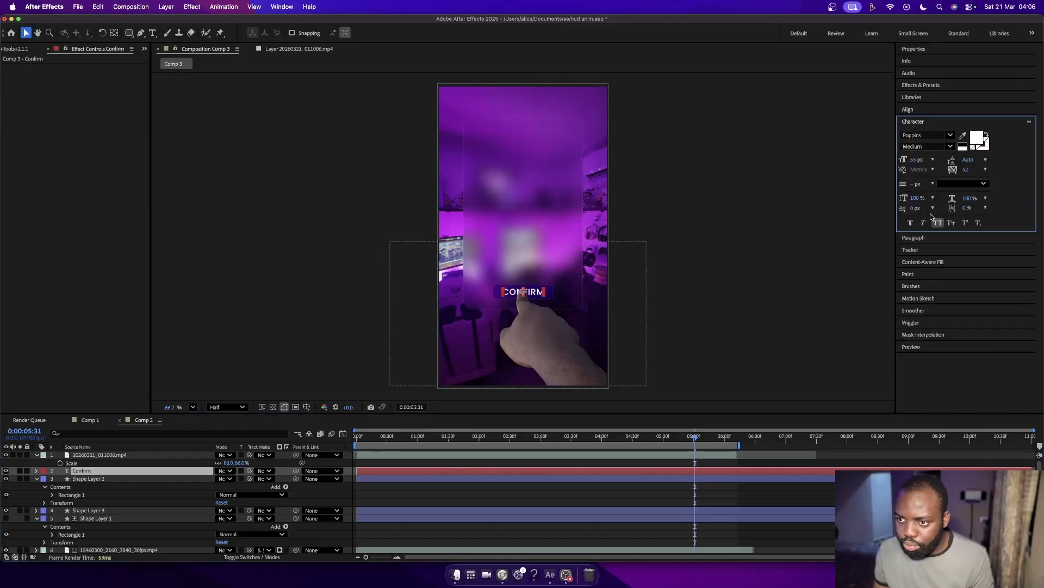
pyautogui.click(977, 137)
pyautogui.moveTo(497, 218); pyautogui.dragTo(763, 145)
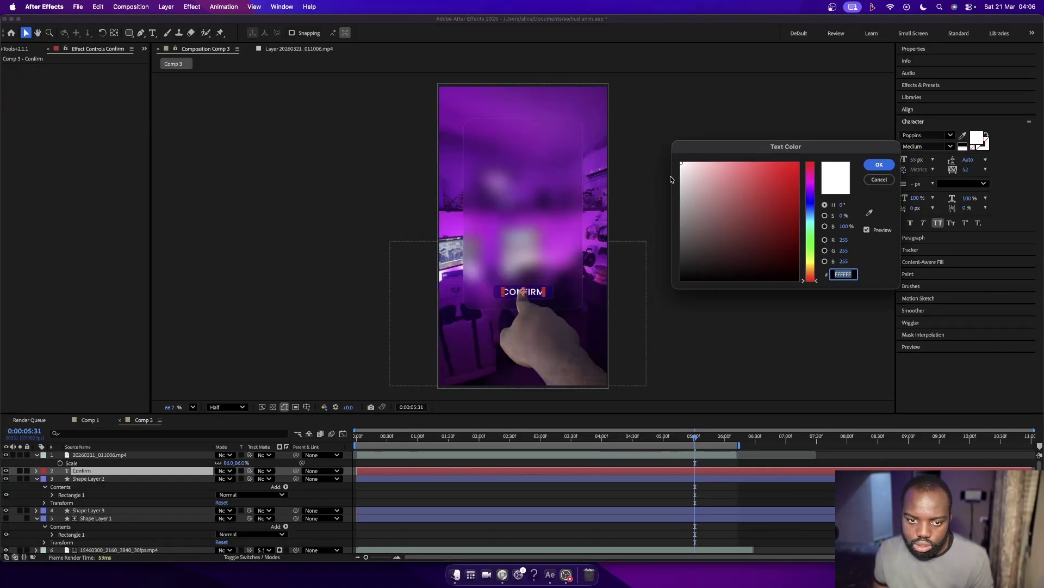
pyautogui.moveTo(682, 164)
pyautogui.mouseDown()
pyautogui.moveTo(679, 238)
pyautogui.moveTo(730, 207)
pyautogui.moveTo(683, 187)
pyautogui.mouseUp()
pyautogui.click(878, 166)
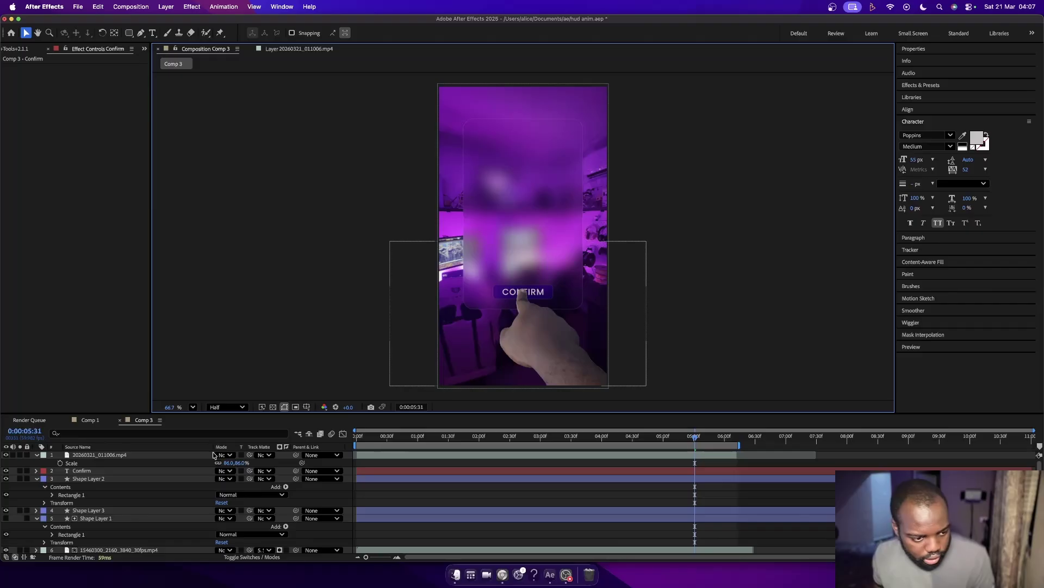
# Reduce the Confirm text's font size slightly and deselect the layer.
pyautogui.click(113, 471)
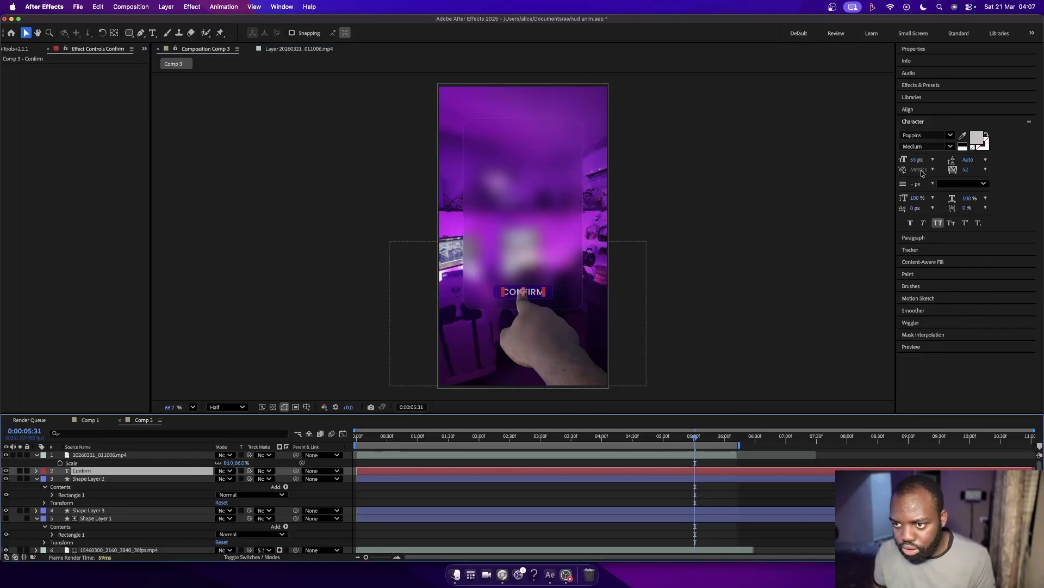
pyautogui.moveTo(916, 159); pyautogui.dragTo(907, 159)
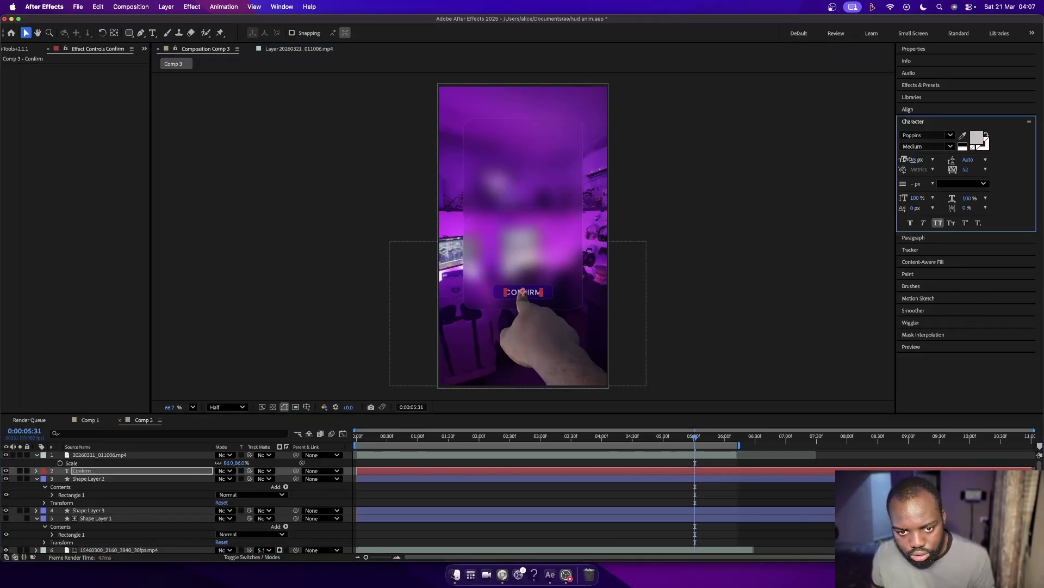
pyautogui.click(708, 261)
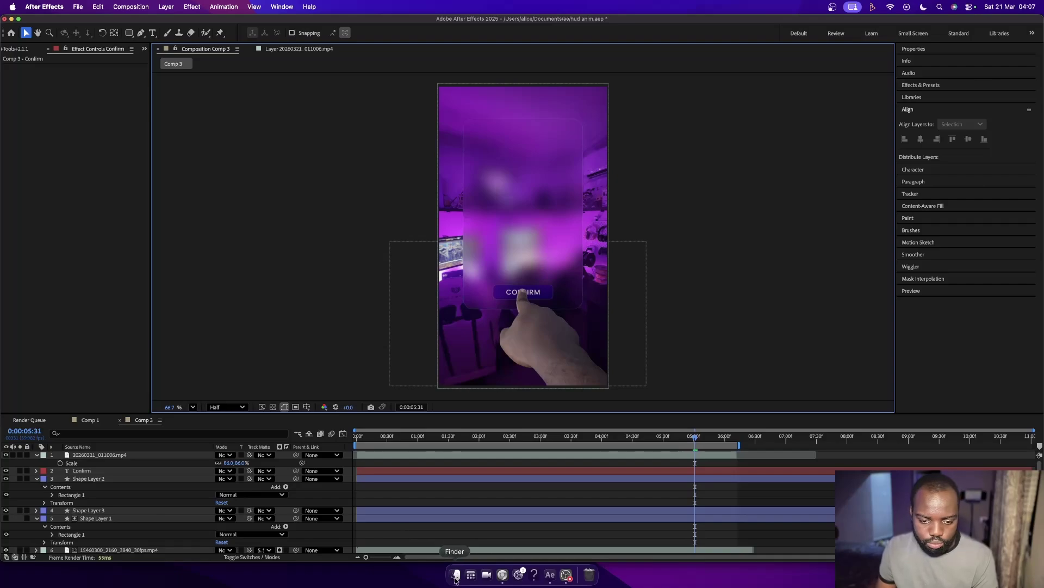
# Find the Sprite logo 3840px-Sprite_2022.svg.png among the project files and add it as the top layer of Comp 3.
pyautogui.click(11, 49)
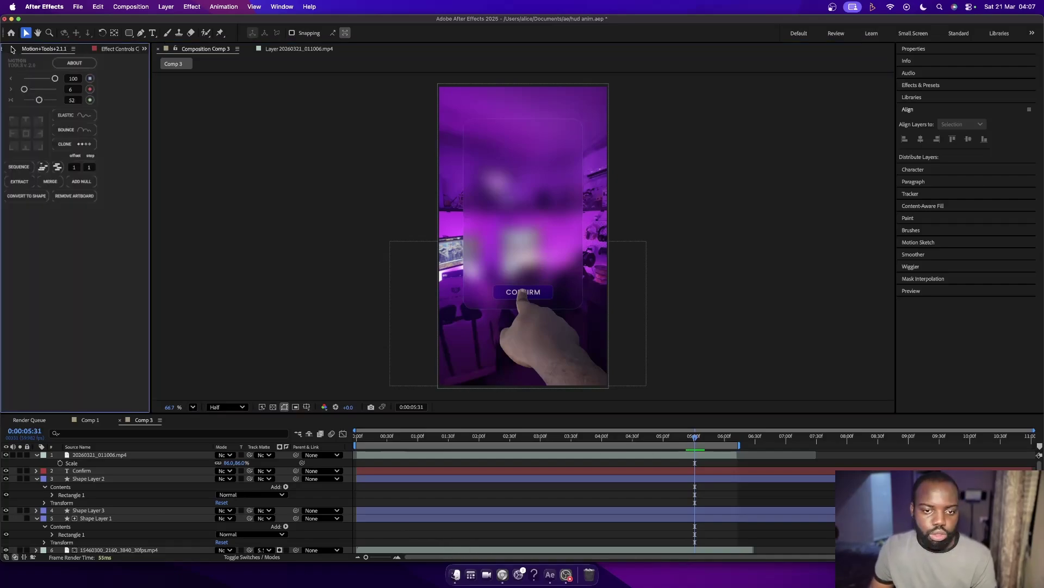
pyautogui.click(6, 50)
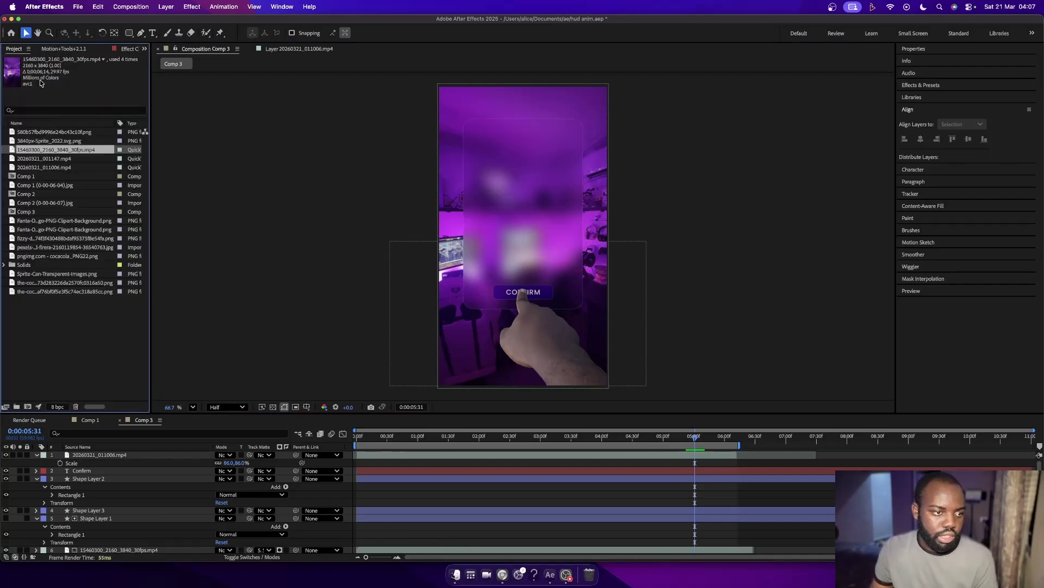
pyautogui.click(49, 132)
pyautogui.moveTo(47, 136); pyautogui.dragTo(76, 221)
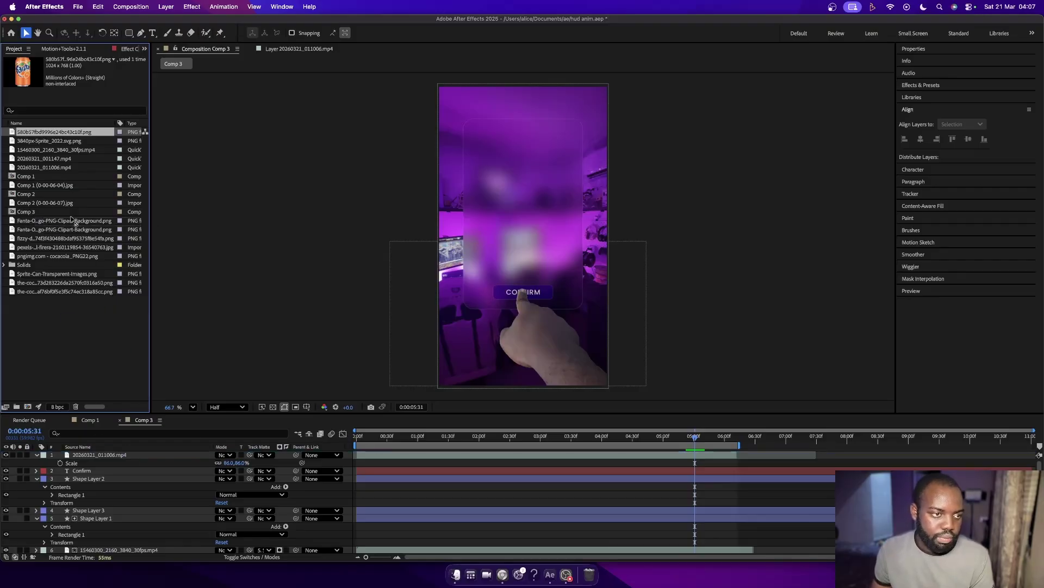
pyautogui.click(47, 141)
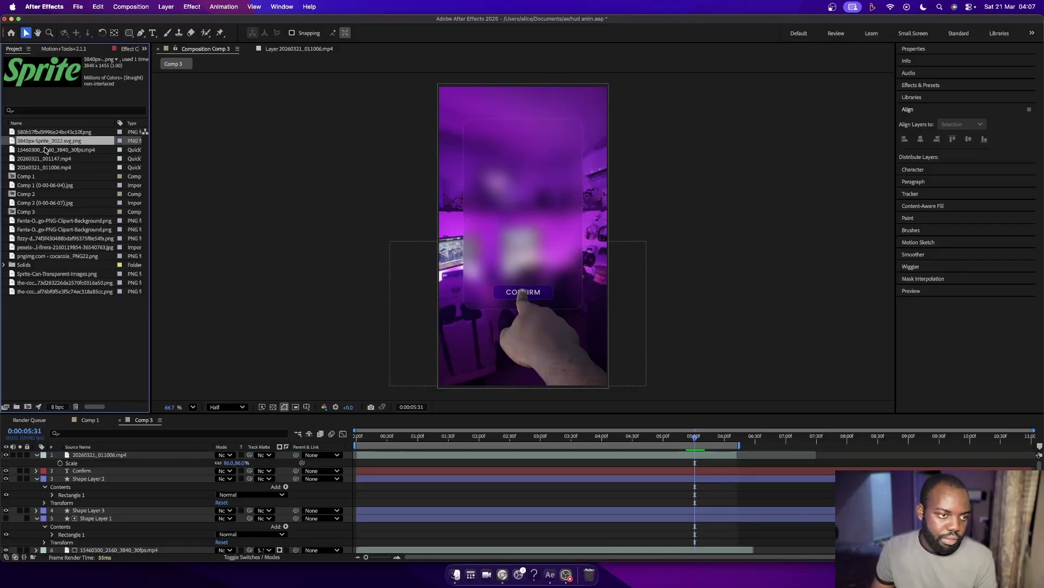
pyautogui.click(46, 151)
pyautogui.click(39, 159)
pyautogui.click(36, 167)
pyautogui.click(40, 149)
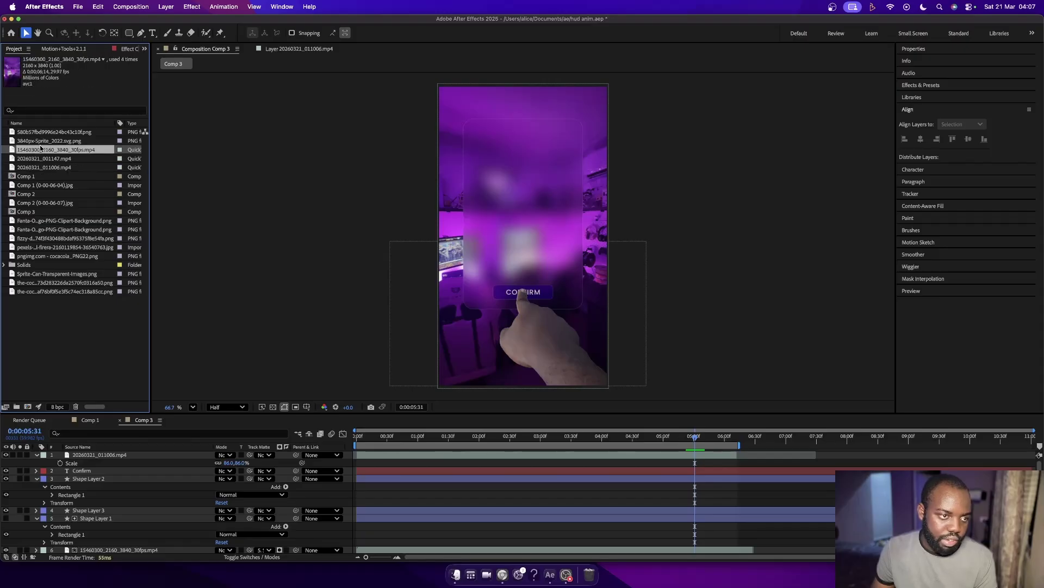
pyautogui.click(40, 143)
pyautogui.moveTo(38, 145); pyautogui.dragTo(112, 455)
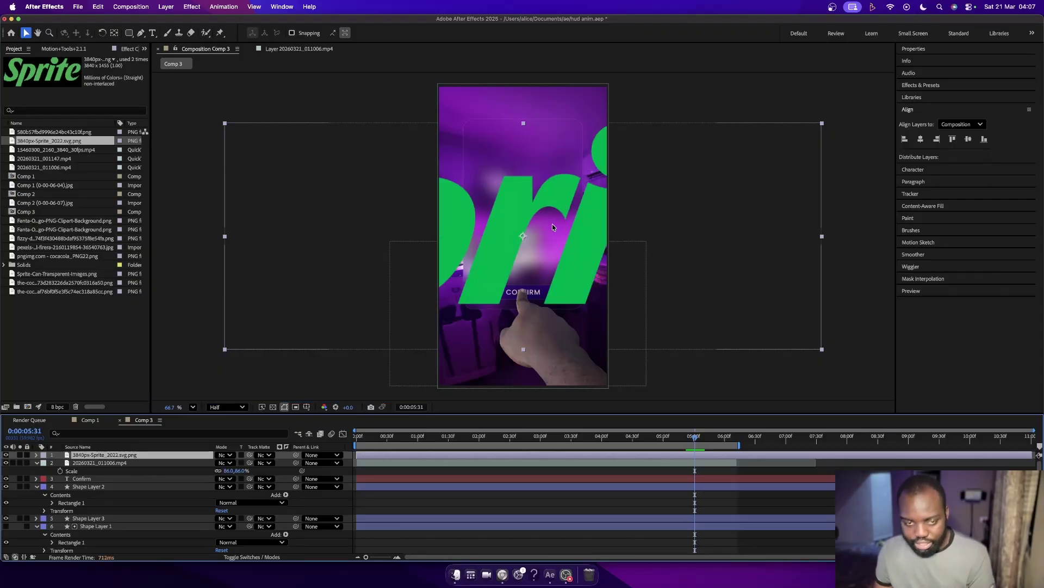
# Scale the Sprite logo to 11% and move it down to just above the Confirm button.
pyautogui.press('s')
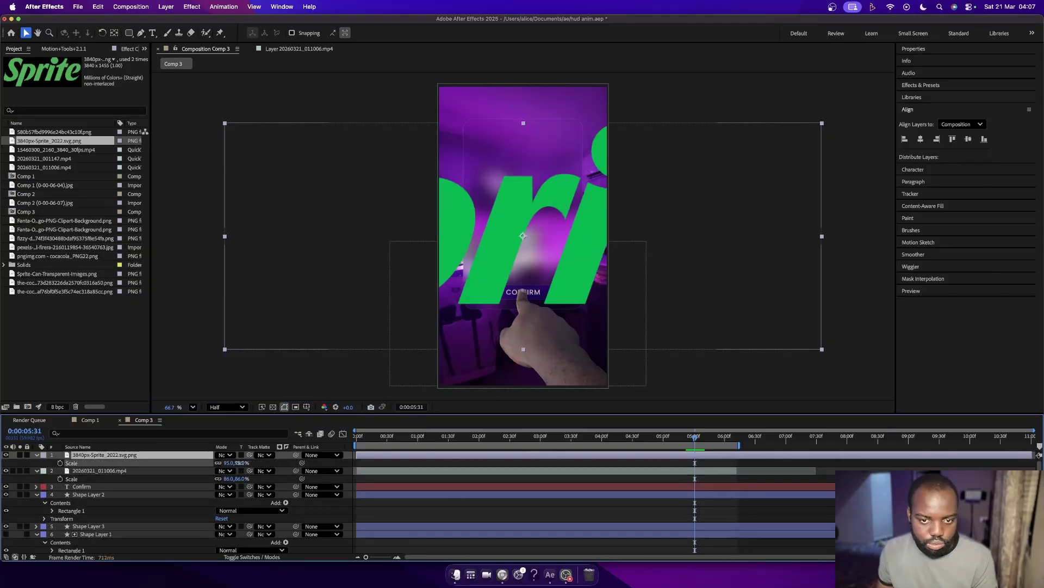
pyautogui.moveTo(238, 462); pyautogui.dragTo(199, 463)
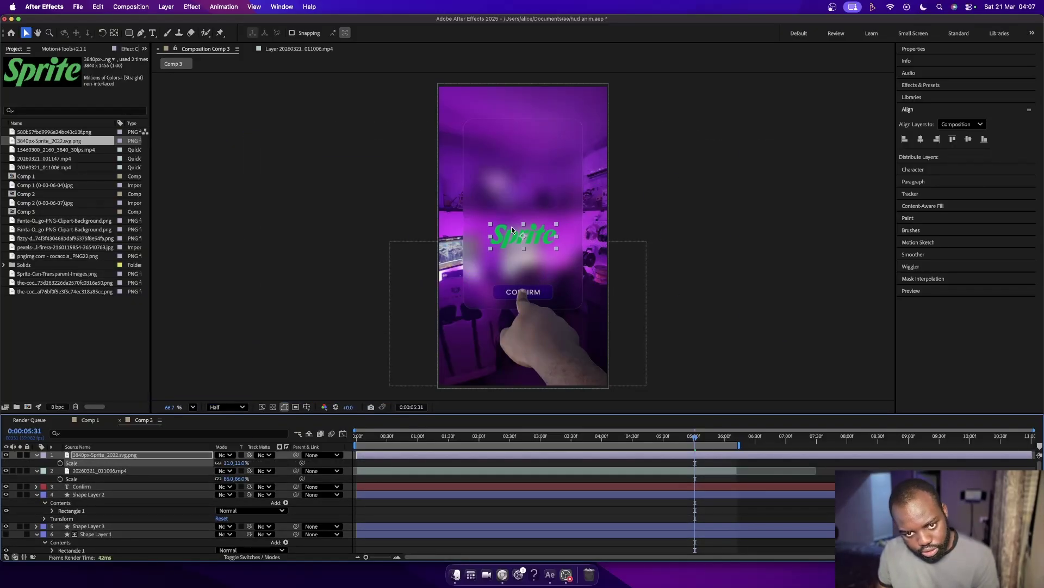
pyautogui.moveTo(540, 236); pyautogui.dragTo(540, 258)
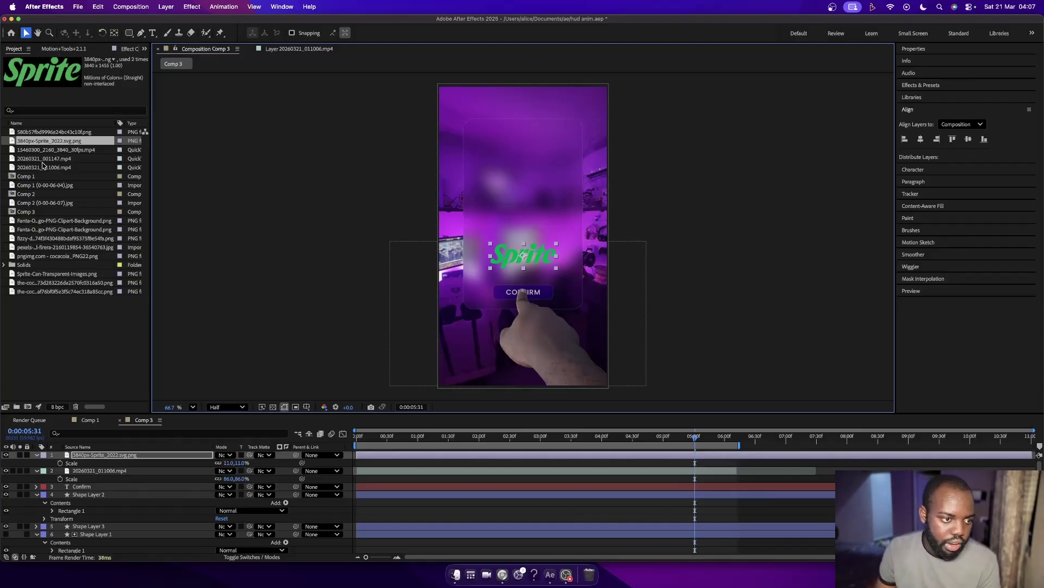
# Add Sprite-Can-Transparent-Images.png to Comp 3 and centre it in the panel above the Sprite logo, using the title/action safe guides.
pyautogui.click(30, 275)
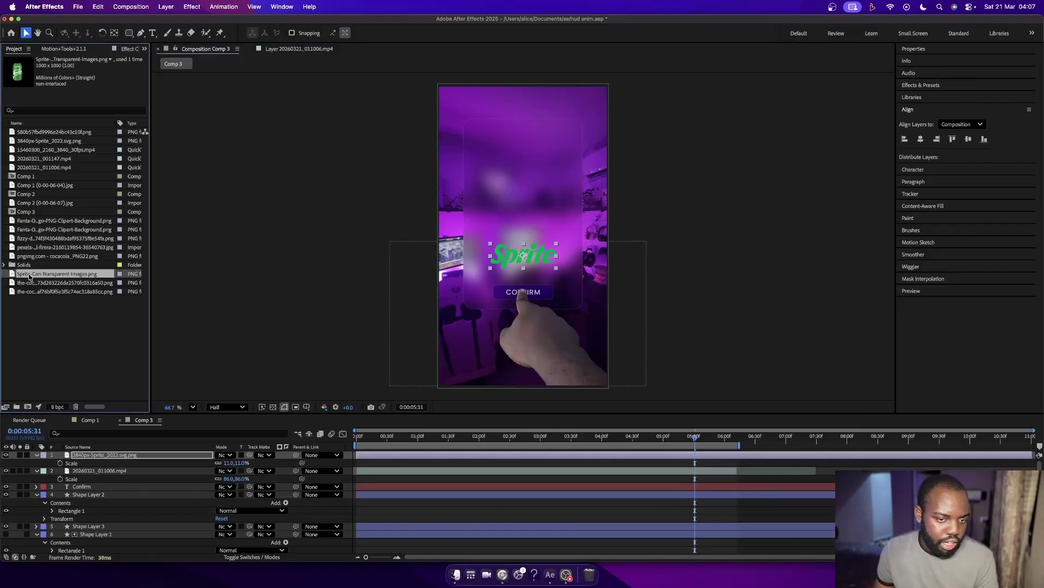
pyautogui.moveTo(30, 277); pyautogui.dragTo(537, 203)
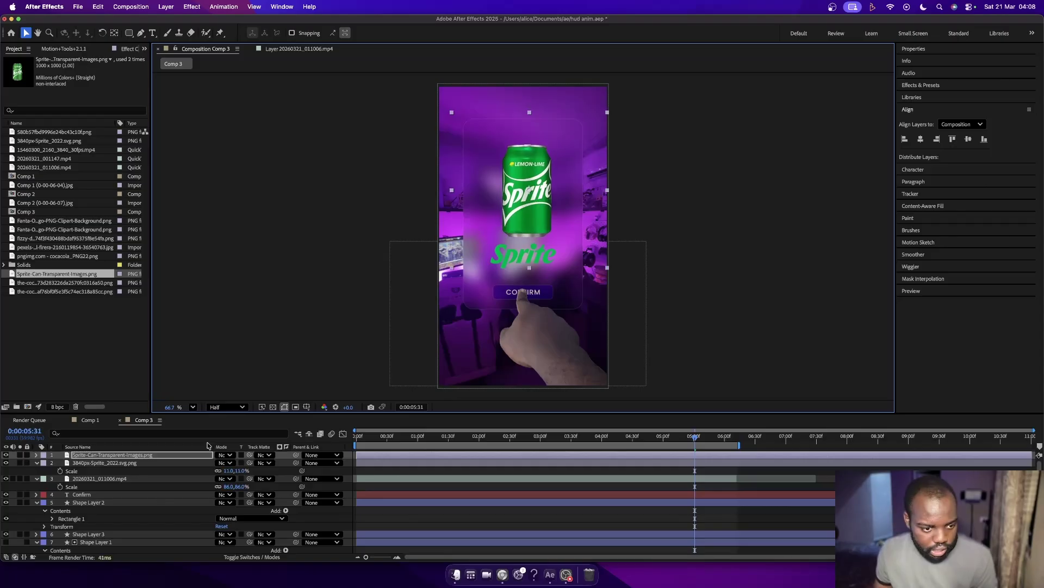
pyautogui.click(307, 407)
pyautogui.click(327, 418)
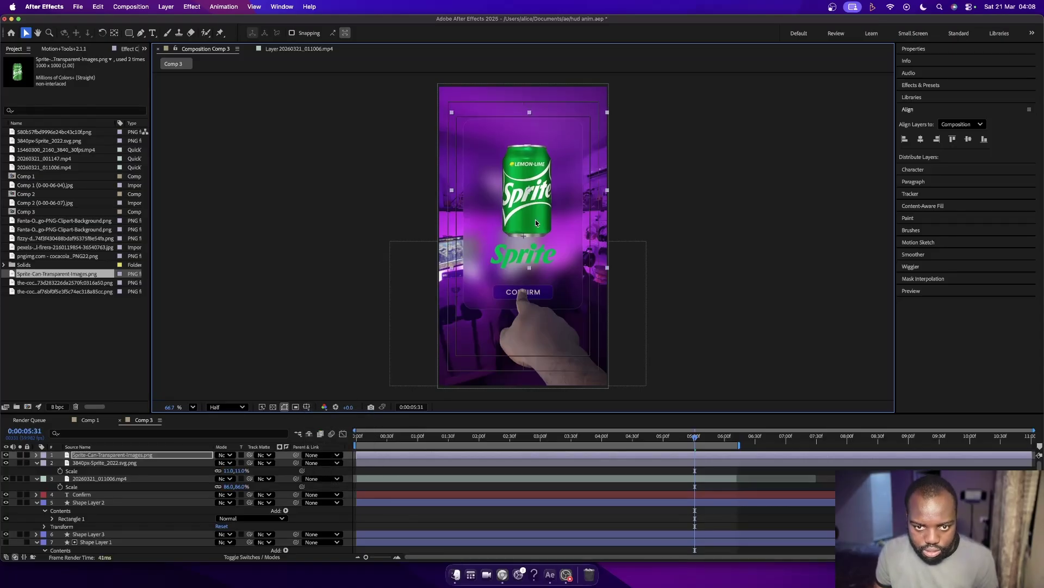
pyautogui.moveTo(536, 210); pyautogui.dragTo(530, 211)
# Place the Sprite can layer below the Sprite logo layer and move both beneath the hand footage 20260321_011006.mp4.
pyautogui.press('super+bracketleft')
pyautogui.click(611, 267)
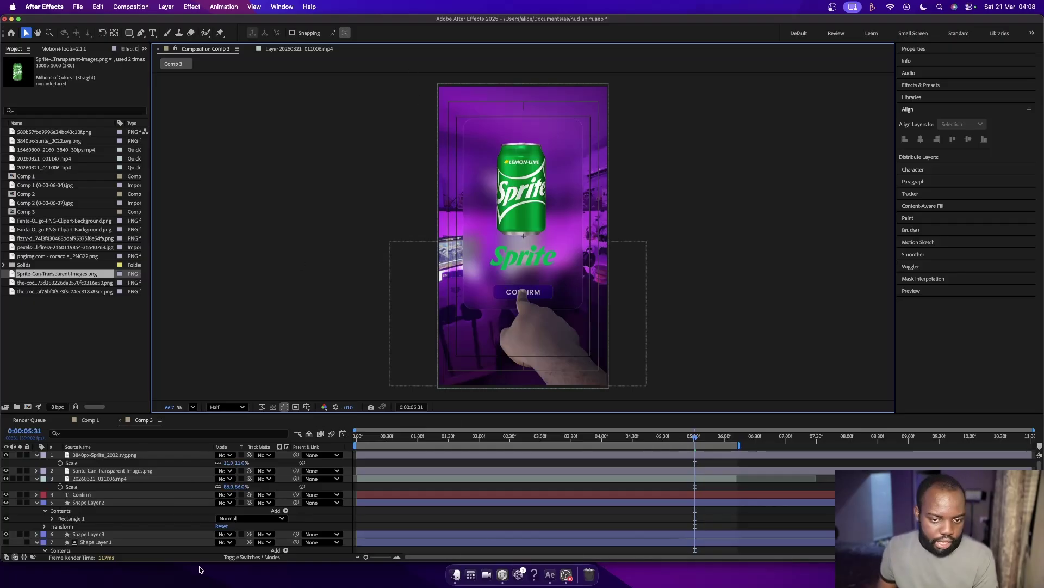
pyautogui.click(115, 471)
pyautogui.keyDown('shift'); pyautogui.click(120, 457); pyautogui.keyUp('shift')
pyautogui.moveTo(121, 472); pyautogui.dragTo(119, 495)
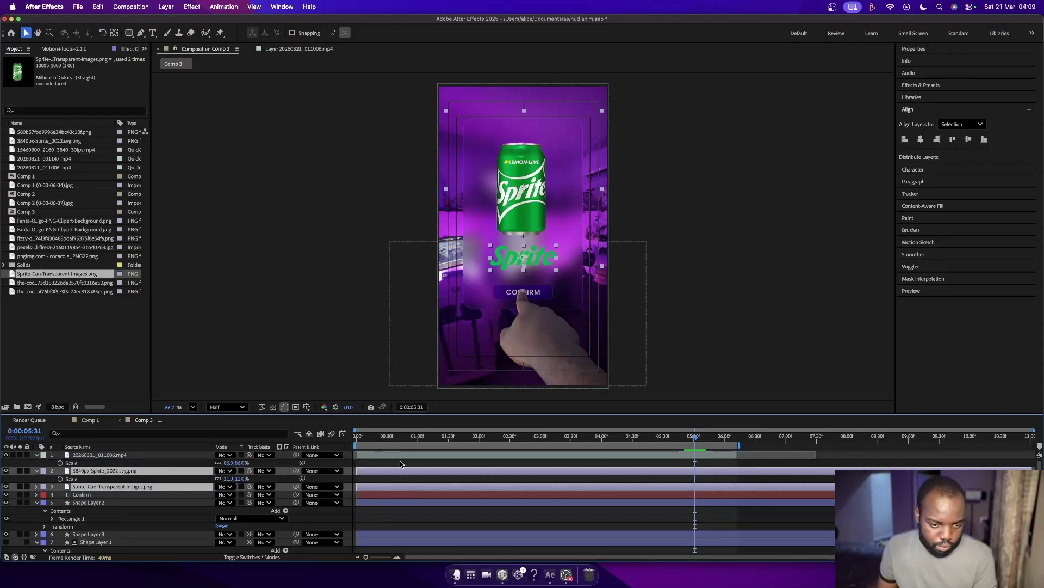
# Play Comp 3 from the start several times to find the frame where the hand finishes its opening gesture.
pyautogui.moveTo(368, 440); pyautogui.dragTo(346, 439)
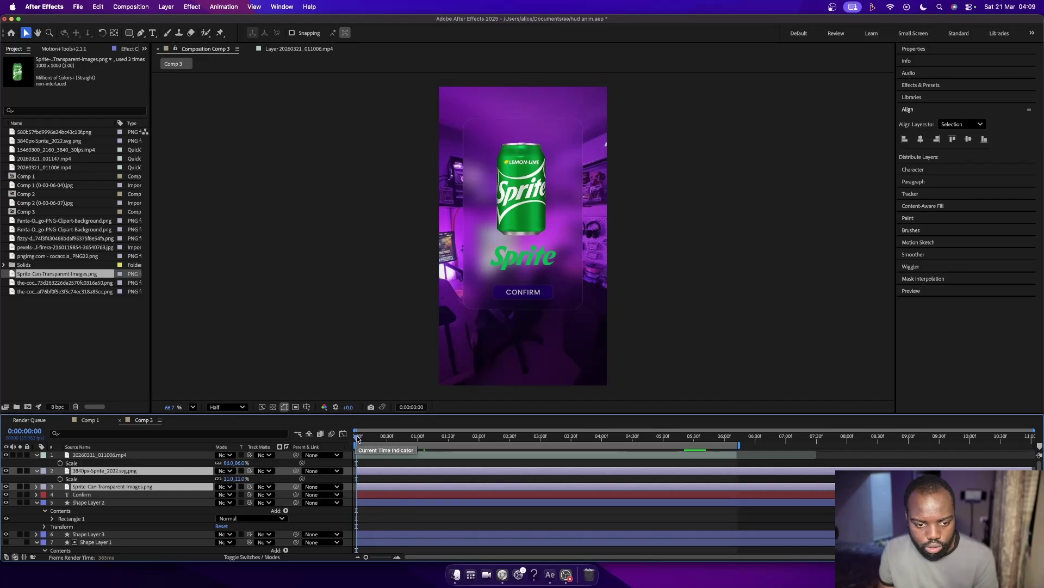
pyautogui.press('space')
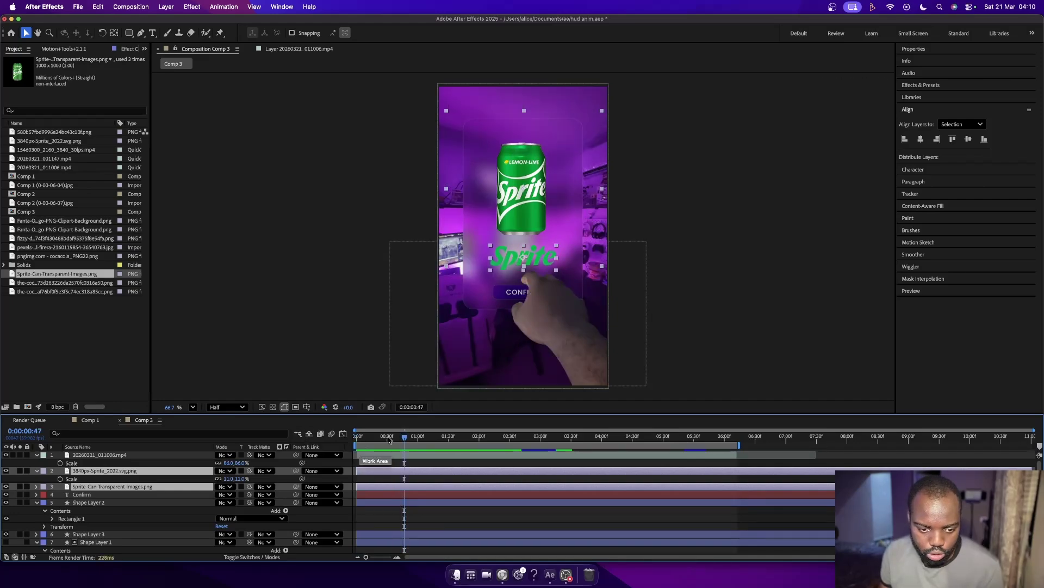
pyautogui.press('space')
pyautogui.press('space')
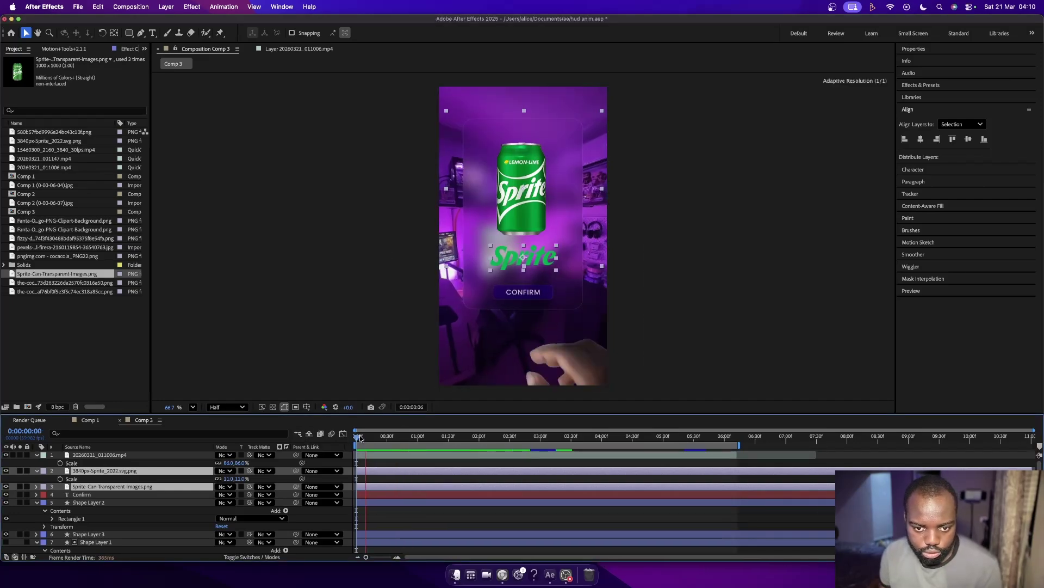
pyautogui.press('space')
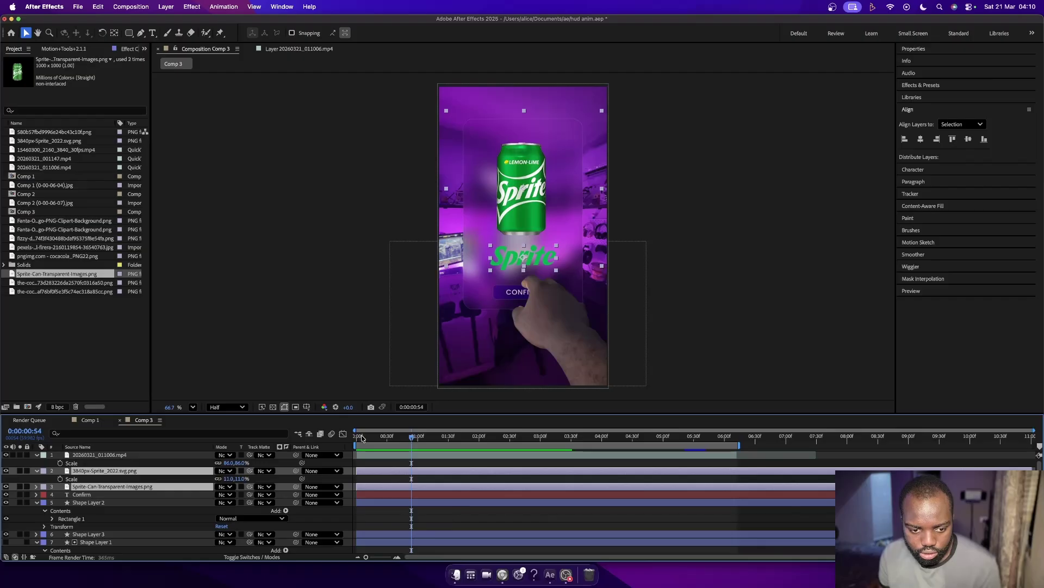
pyautogui.press('space')
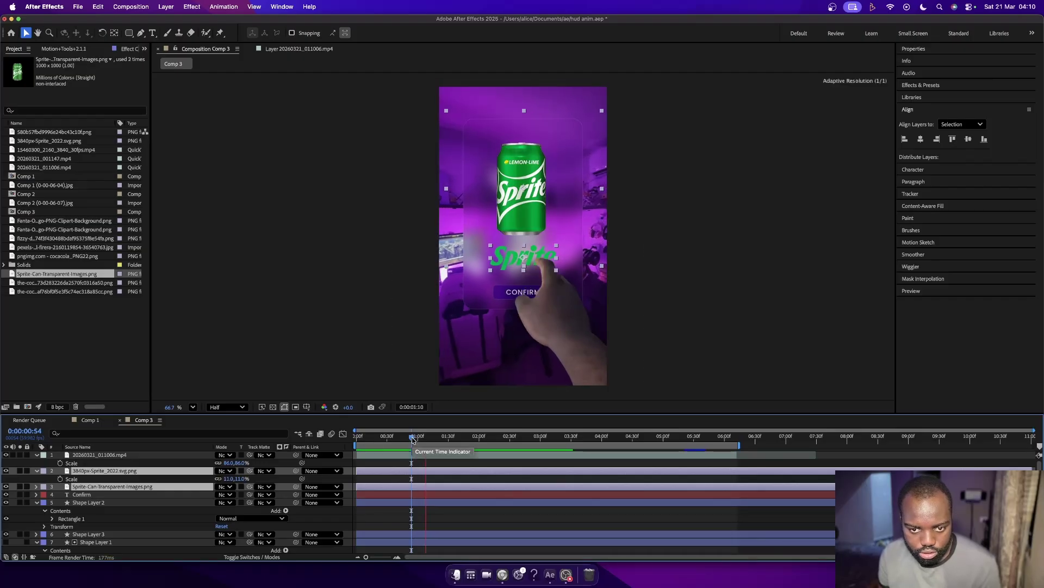
pyautogui.press('space')
pyautogui.press('Home')
pyautogui.press('space')
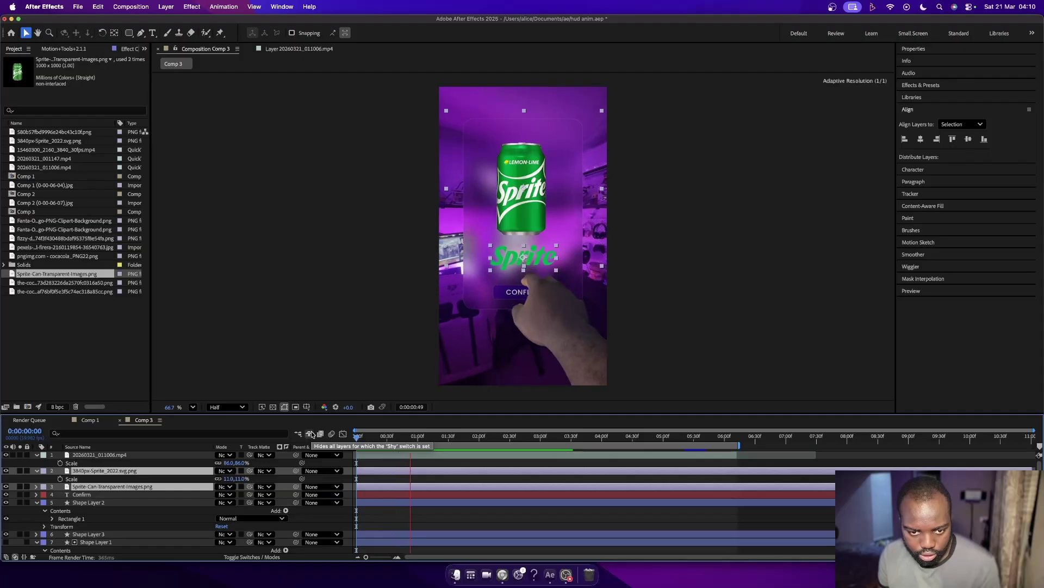
pyautogui.press('space')
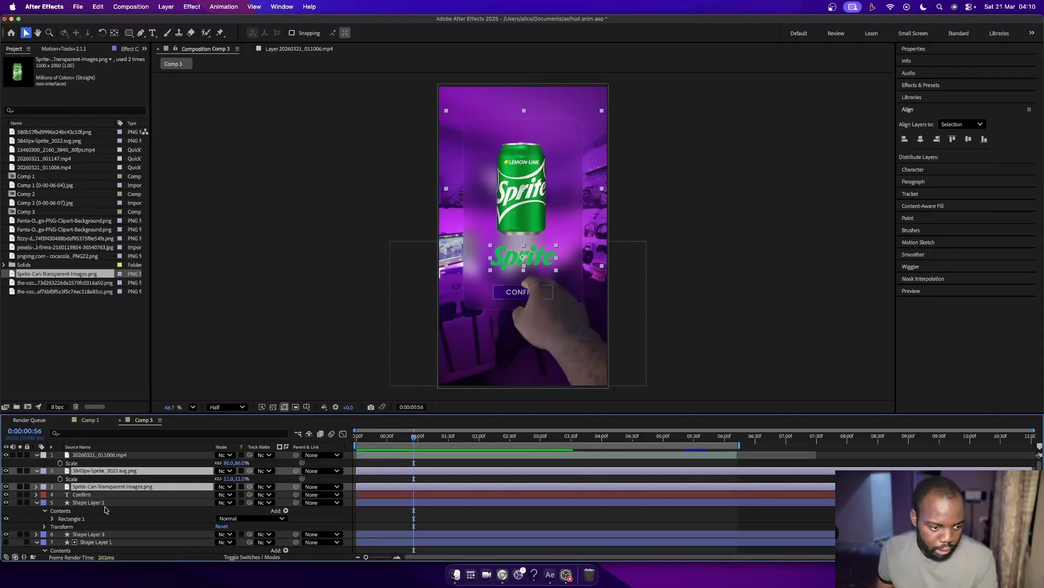
# Add a Scale keyframe to the glass panel's Shape Layer 1 at 0:00:00:56.
pyautogui.click(96, 503)
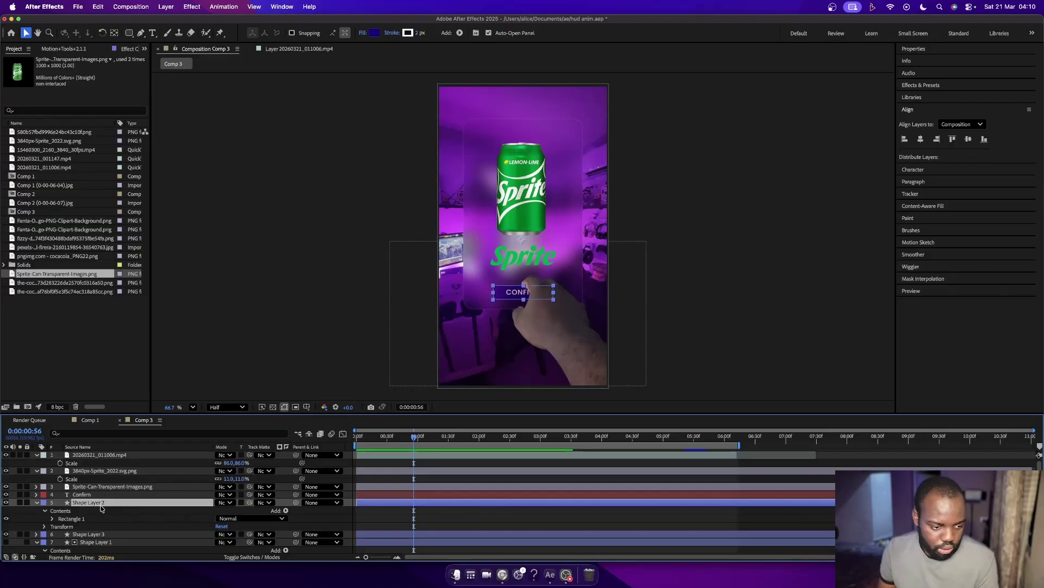
pyautogui.scroll(-2, 101, 511)
pyautogui.click(97, 514)
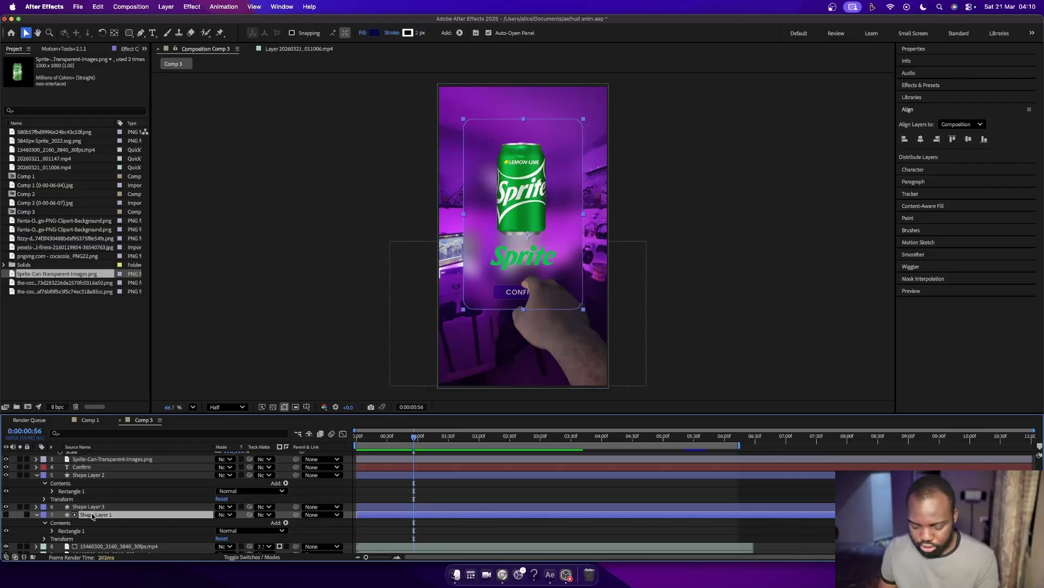
pyautogui.press('s')
pyautogui.click(60, 525)
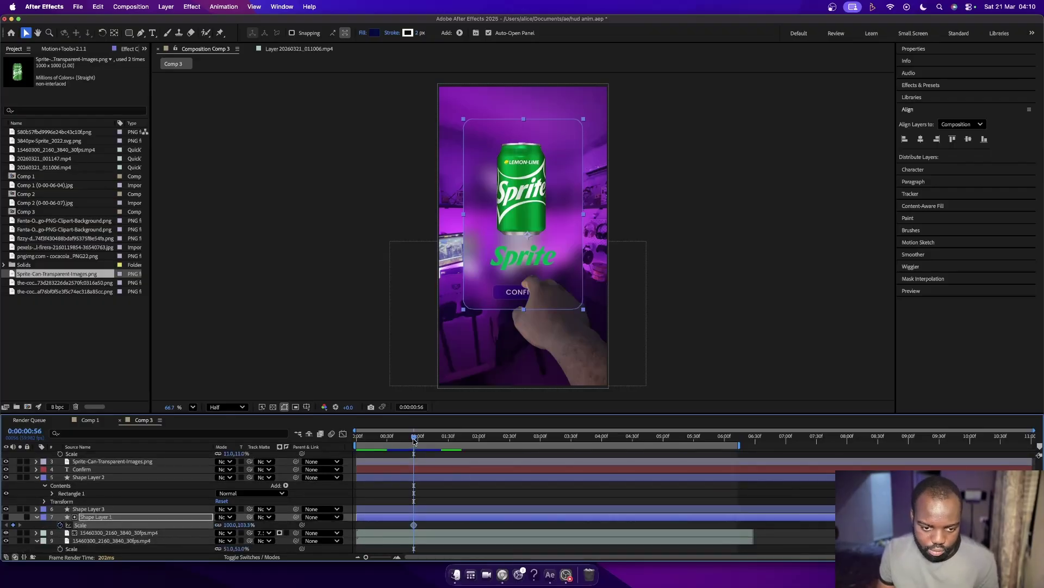
# At 0:00:00:00, set Shape Layer 1's horizontal scale to 0% with its height kept unlinked.
pyautogui.moveTo(413, 439); pyautogui.dragTo(357, 440)
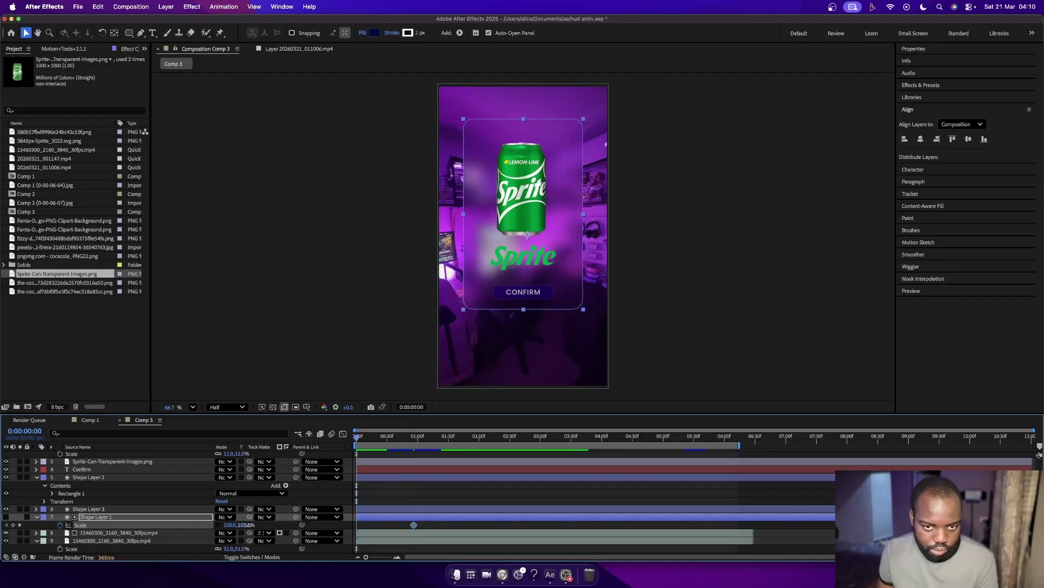
pyautogui.moveTo(246, 525); pyautogui.dragTo(181, 524)
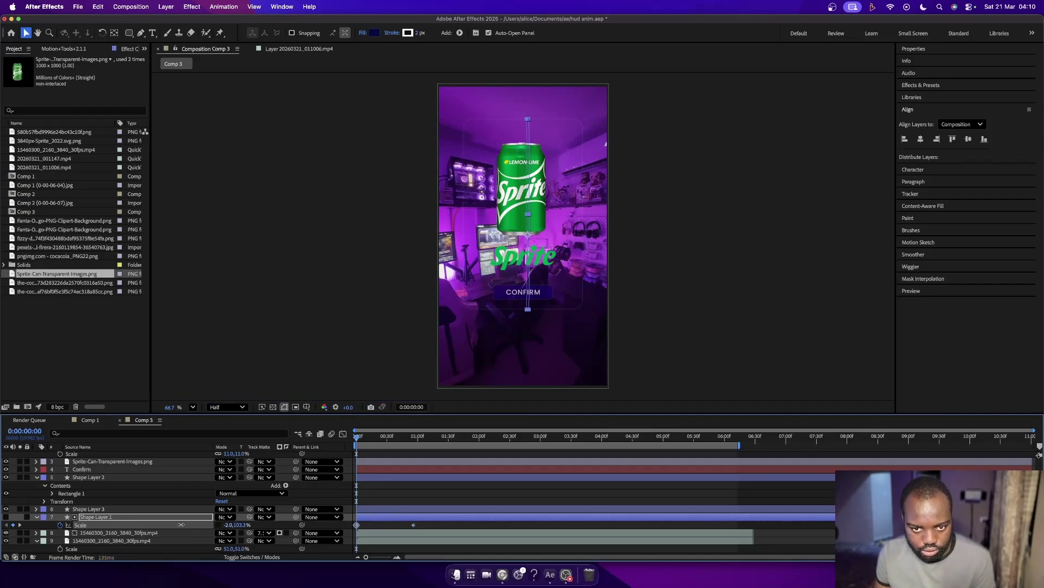
pyautogui.click(230, 525)
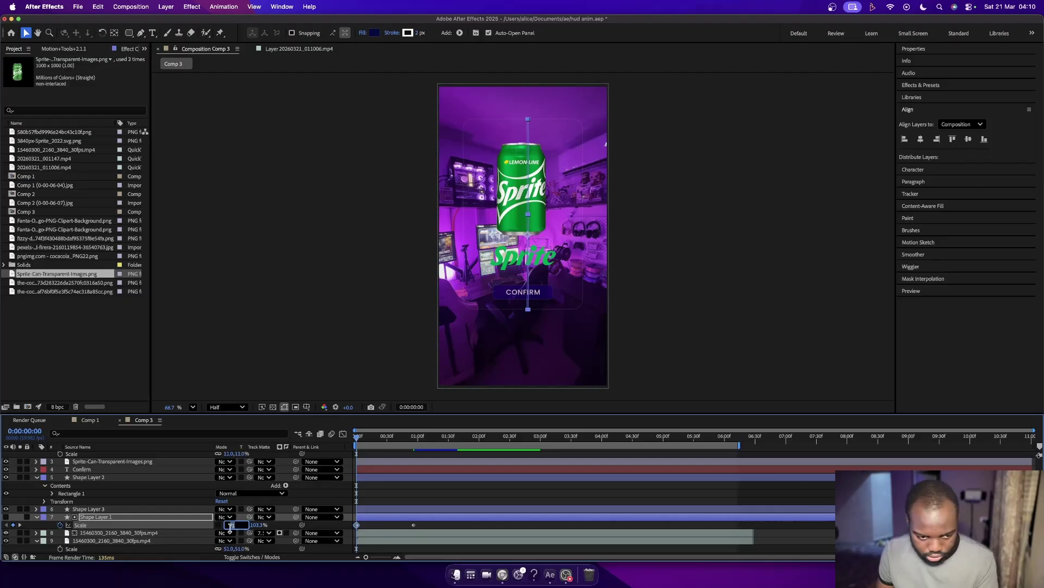
pyautogui.write('0')
pyautogui.press('Return')
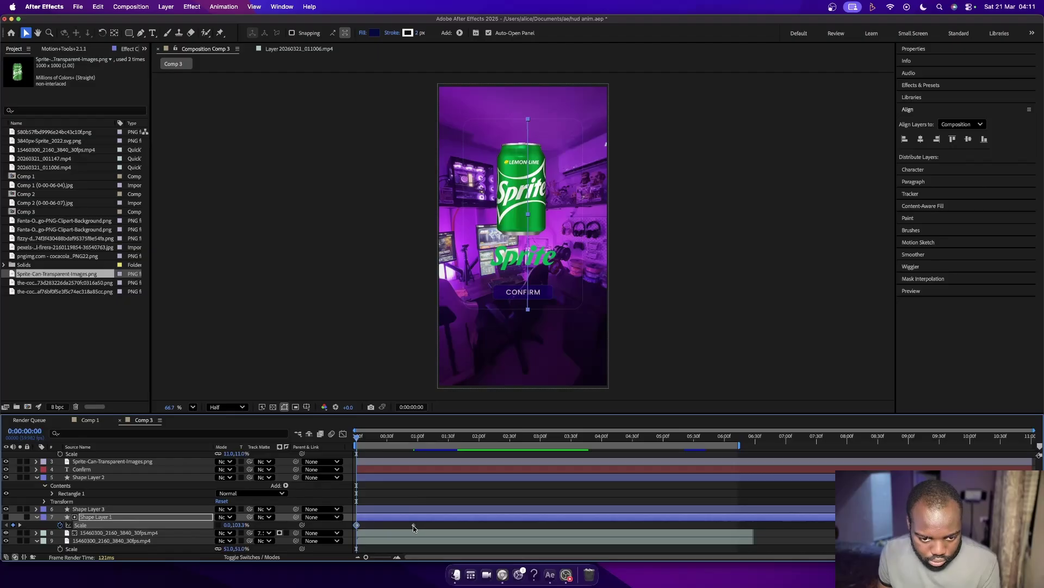
# Move Shape Layer 1's second Scale keyframe to 0:00:00:52 and ease it using the graph editor.
pyautogui.moveTo(414, 528)
pyautogui.moveTo(412, 526); pyautogui.dragTo(409, 525)
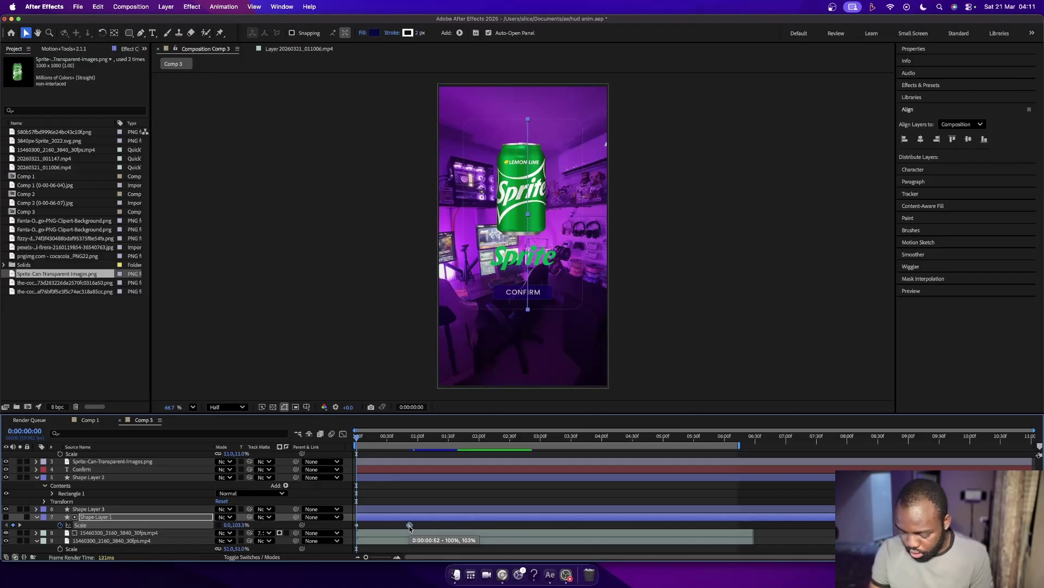
pyautogui.moveTo(410, 526); pyautogui.dragTo(383, 532)
pyautogui.hotkey('shift', 'F3')
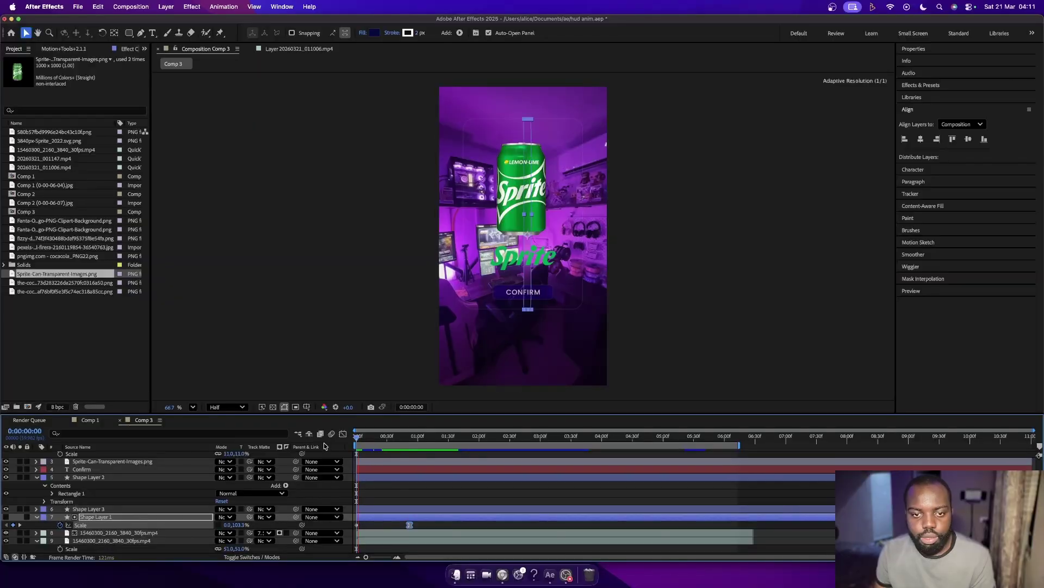
# Preview the glass panel's opening animation against the hand movement from the start to 0:00:00:51.
pyautogui.press('space')
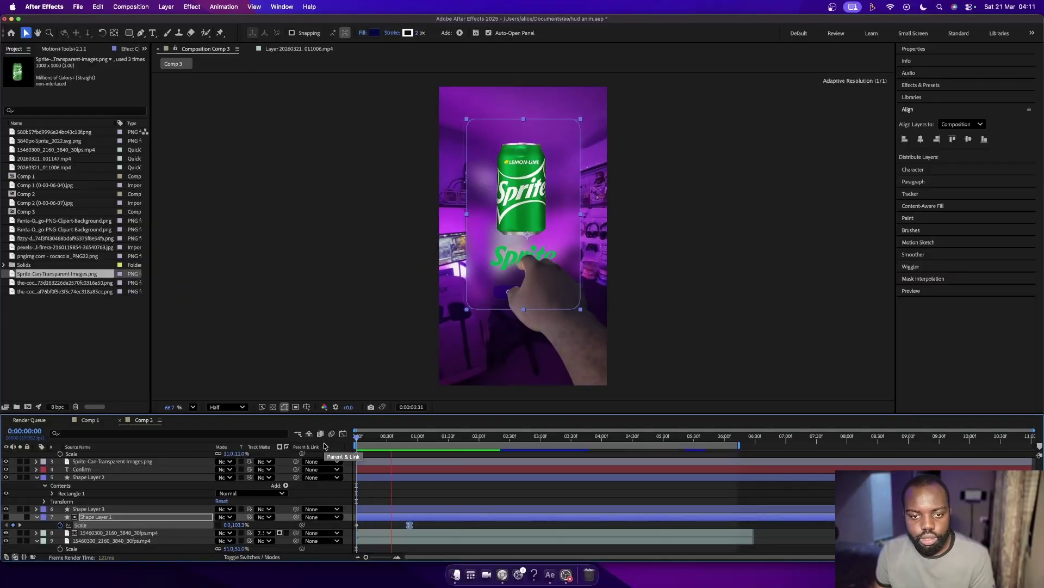
pyautogui.press('space')
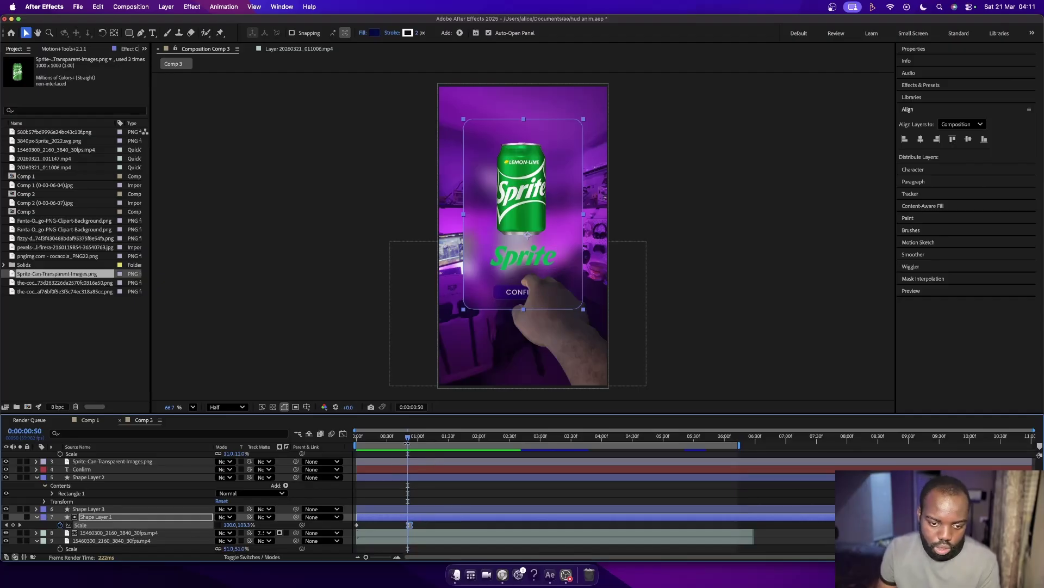
pyautogui.moveTo(409, 439); pyautogui.dragTo(336, 446)
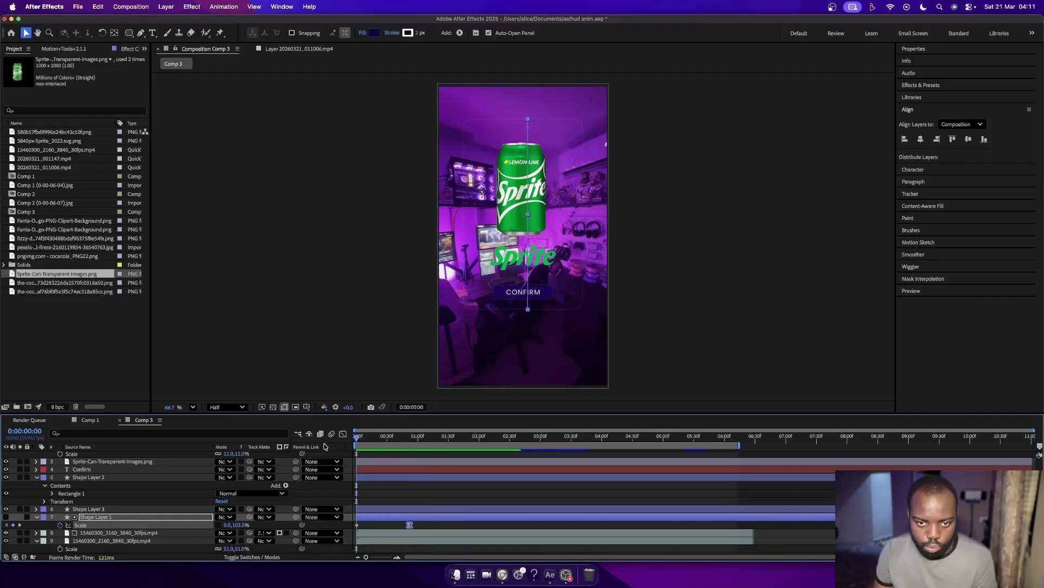
pyautogui.click(555, 364)
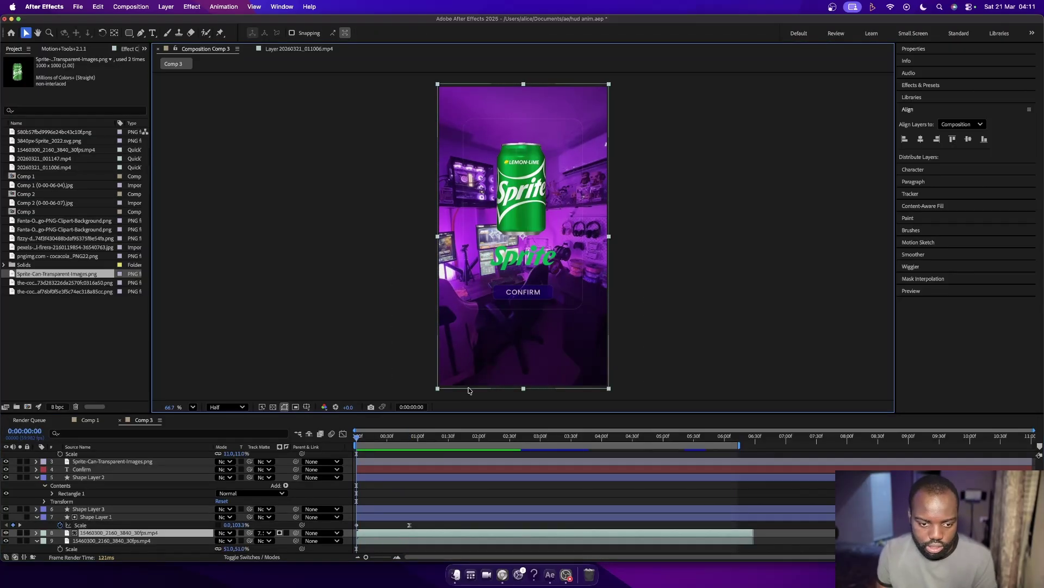
pyautogui.moveTo(358, 439); pyautogui.dragTo(408, 443)
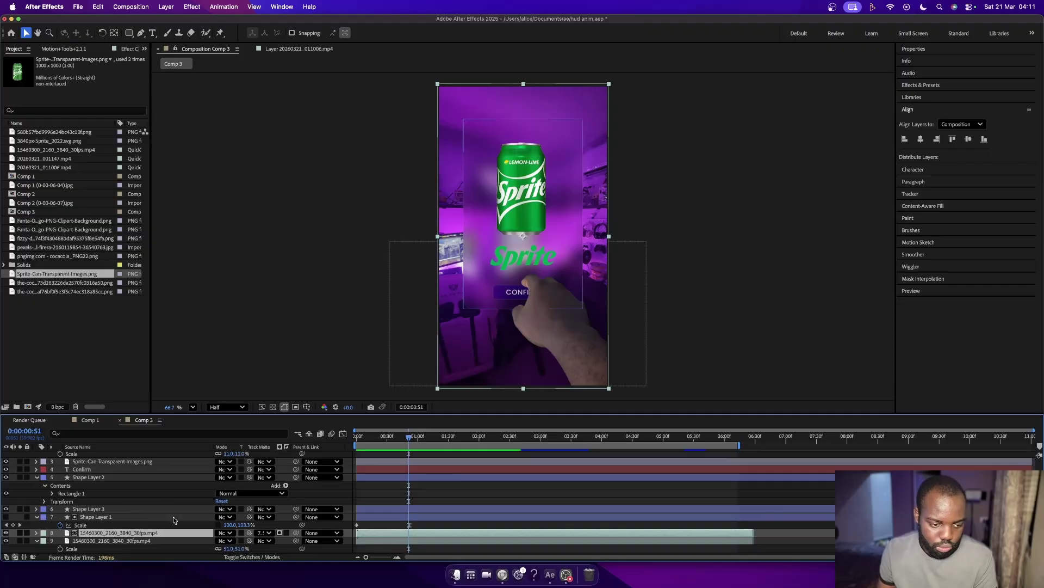
# Duplicate Shape Layer 1 and rename the copy matte.
pyautogui.click(110, 517)
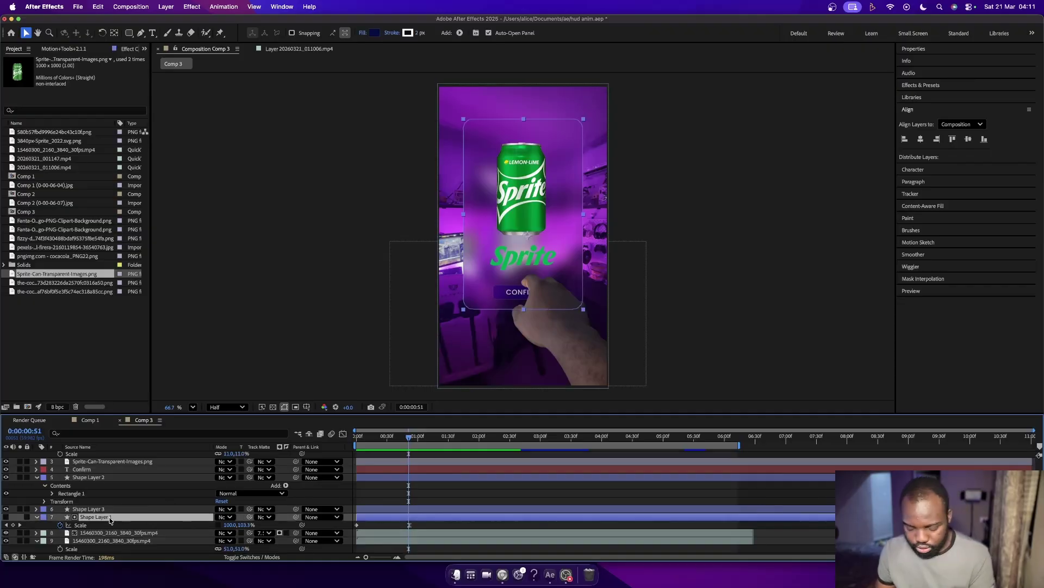
pyautogui.press('super+d')
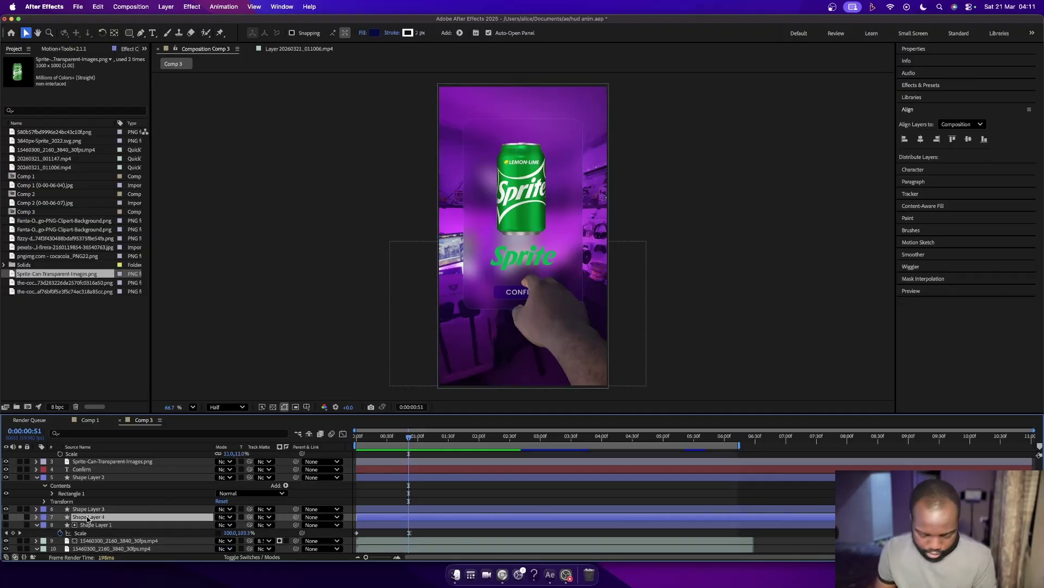
pyautogui.rightClick(90, 518)
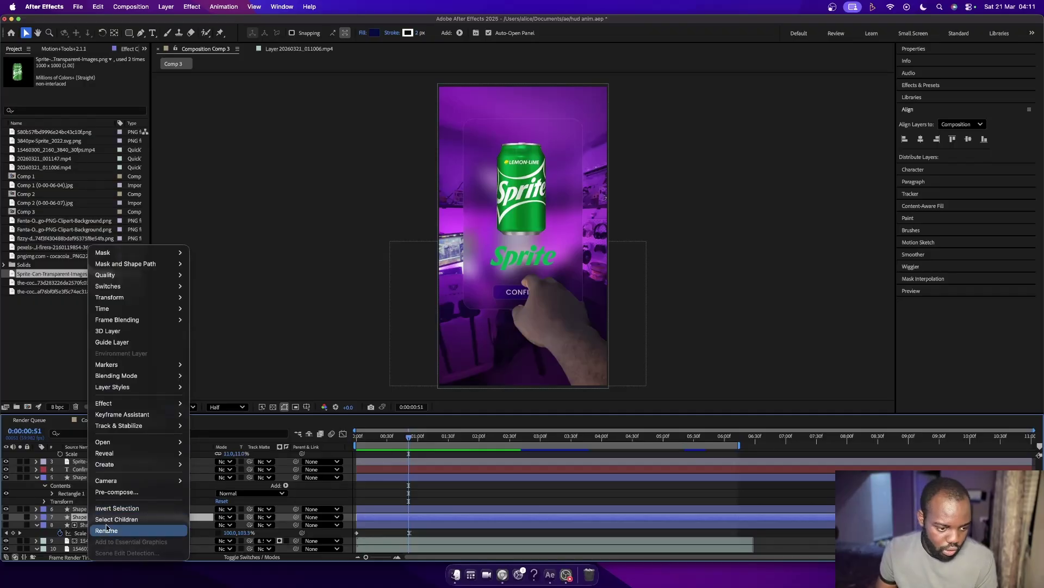
pyautogui.click(105, 530)
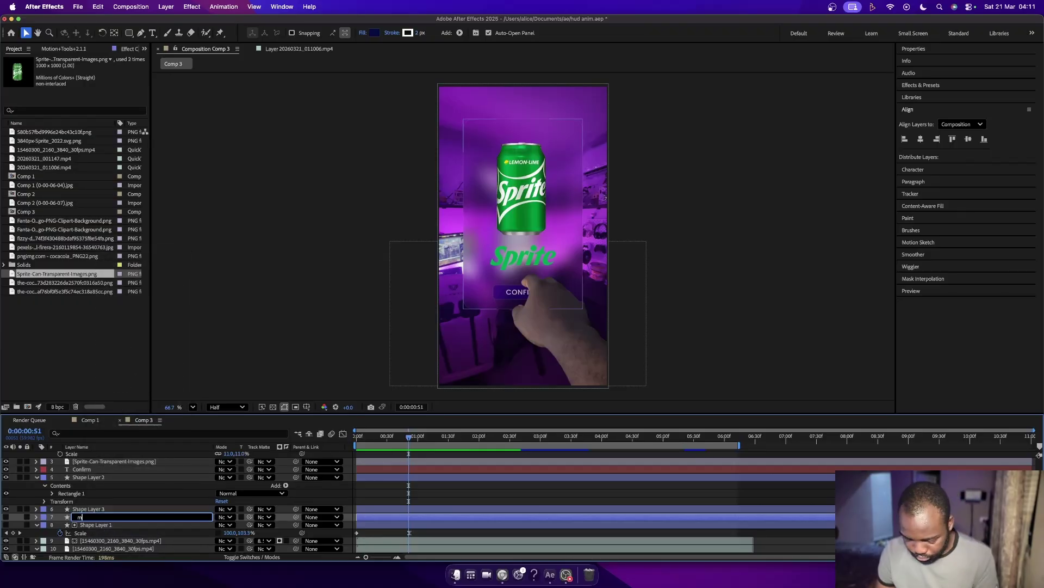
pyautogui.write('matte')
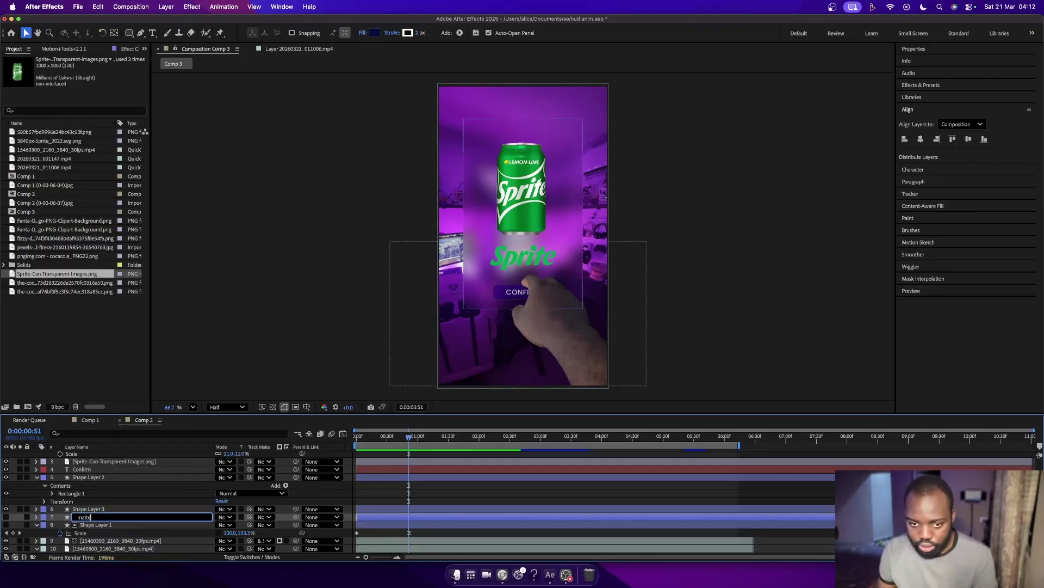
pyautogui.press('Return')
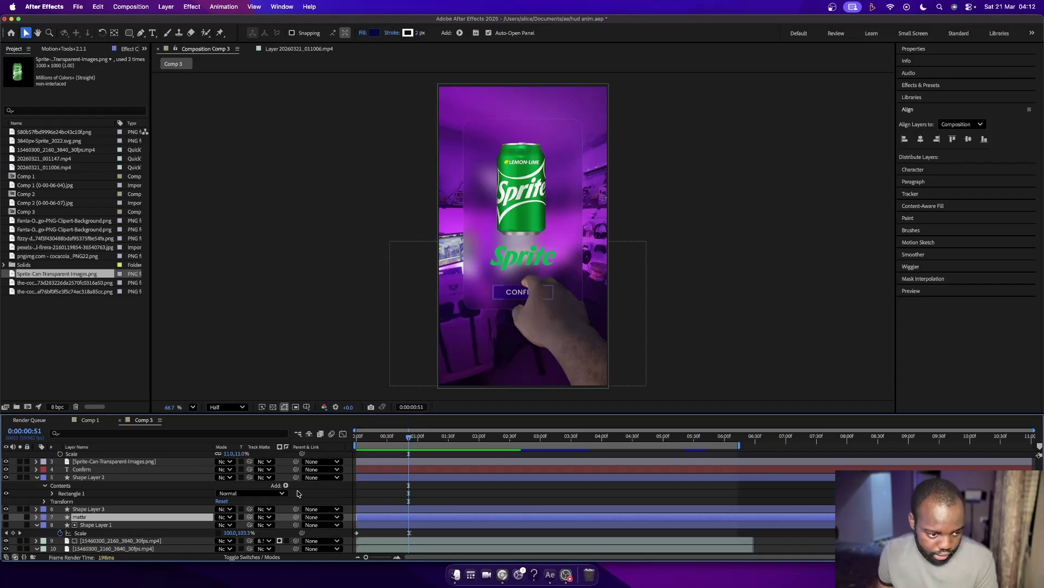
# Set the matte layer as track matte for the 3840px-Sprite_2022.svg.png logo and Sprite-Can-Transparent-Images.png layers.
pyautogui.scroll(2, 298, 493)
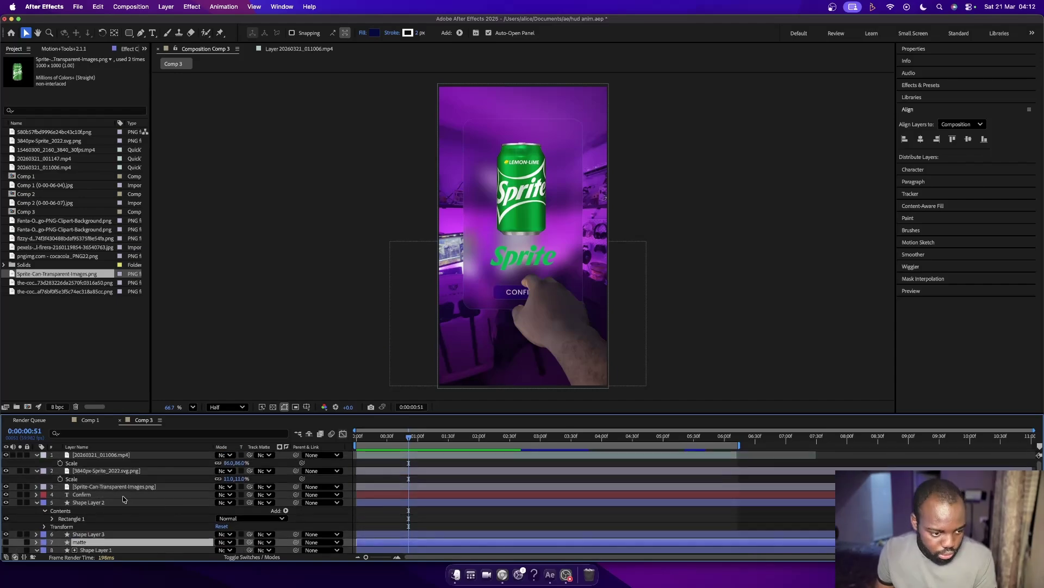
pyautogui.click(101, 488)
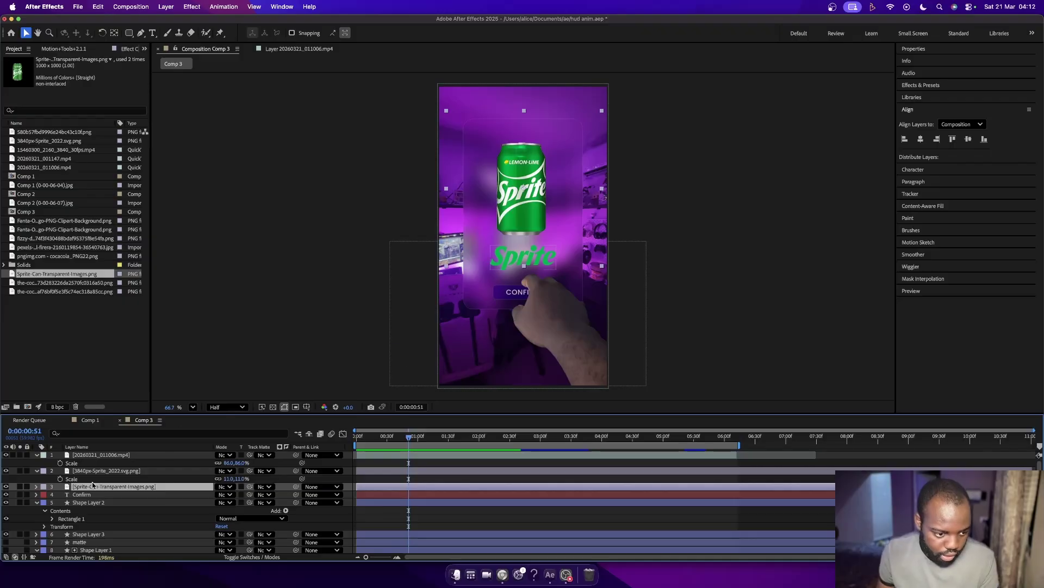
pyautogui.click(100, 457)
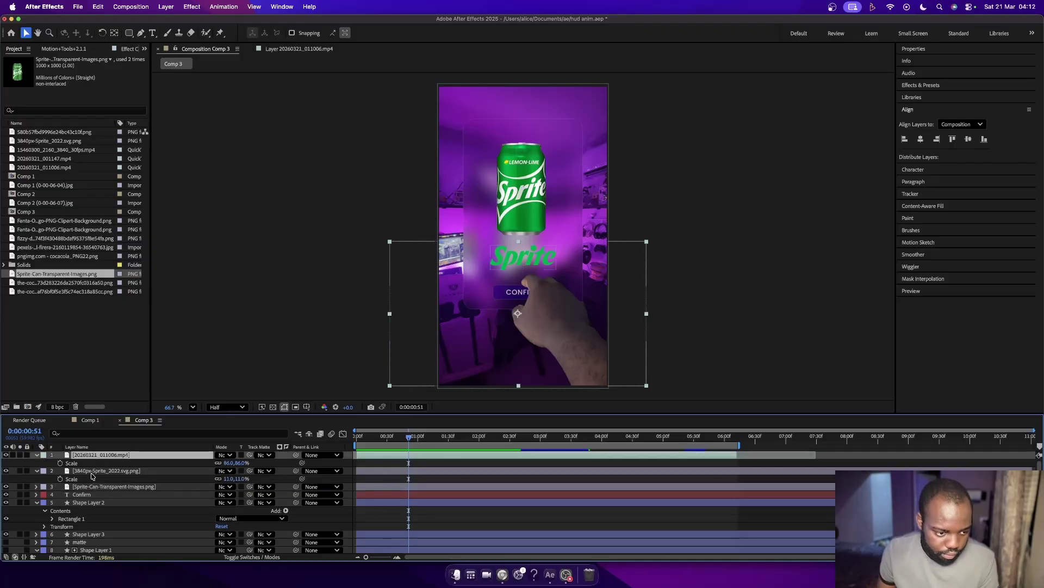
pyautogui.click(92, 471)
pyautogui.keyDown('shift'); pyautogui.click(92, 486); pyautogui.keyUp('shift')
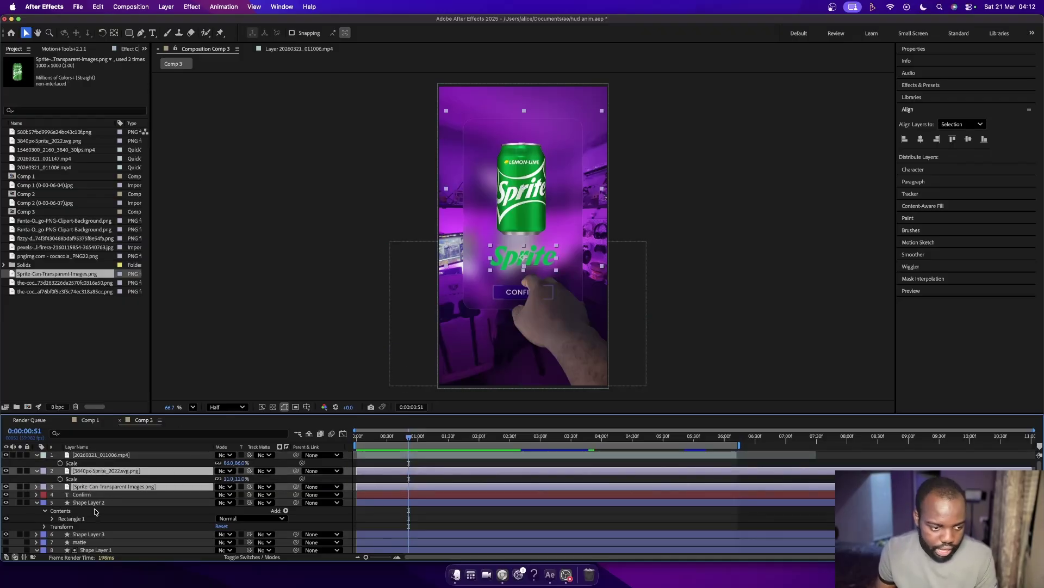
pyautogui.click(269, 471)
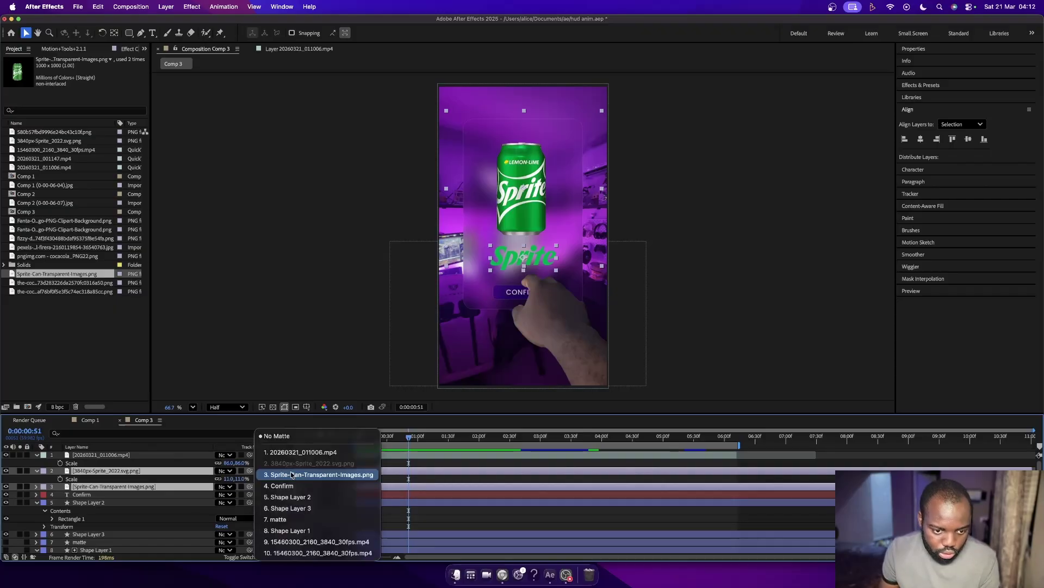
pyautogui.click(287, 520)
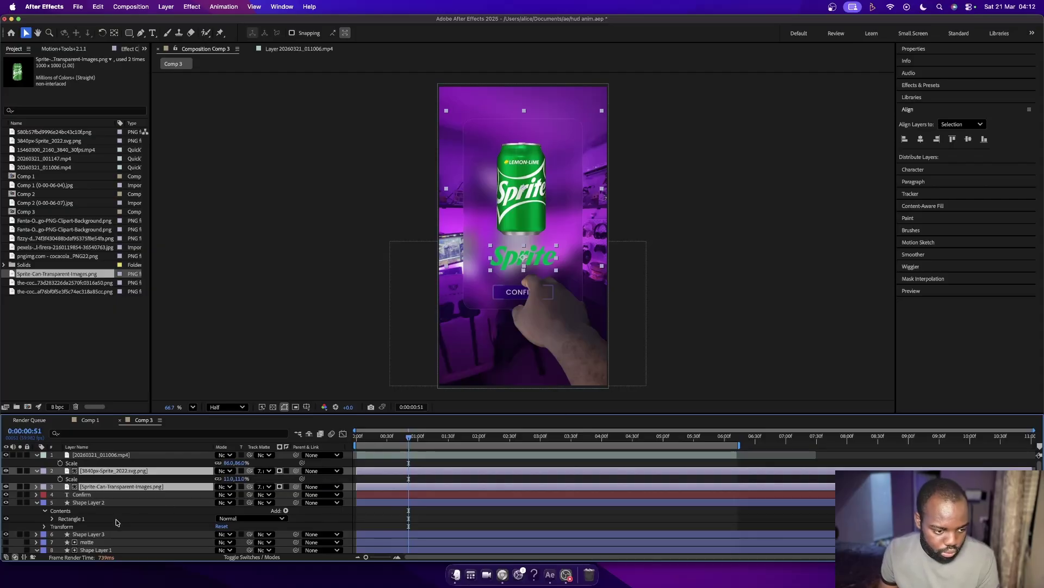
pyautogui.scroll(-1, 106, 536)
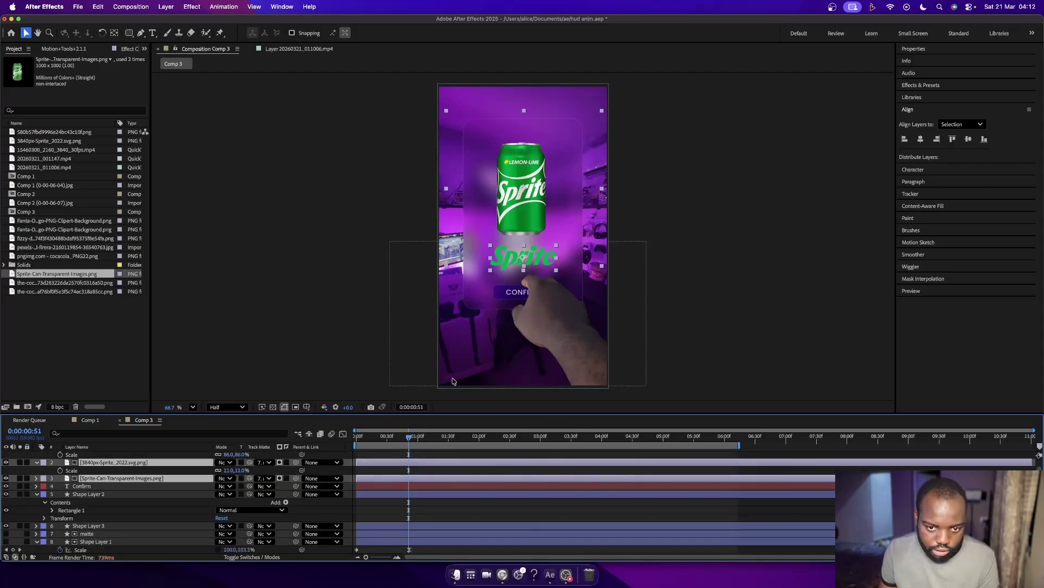
# Set the matte layer as track matte for the Confirm text and its button rectangle, Shape Layer 2.
pyautogui.click(511, 294)
pyautogui.scroll(-3, 114, 508)
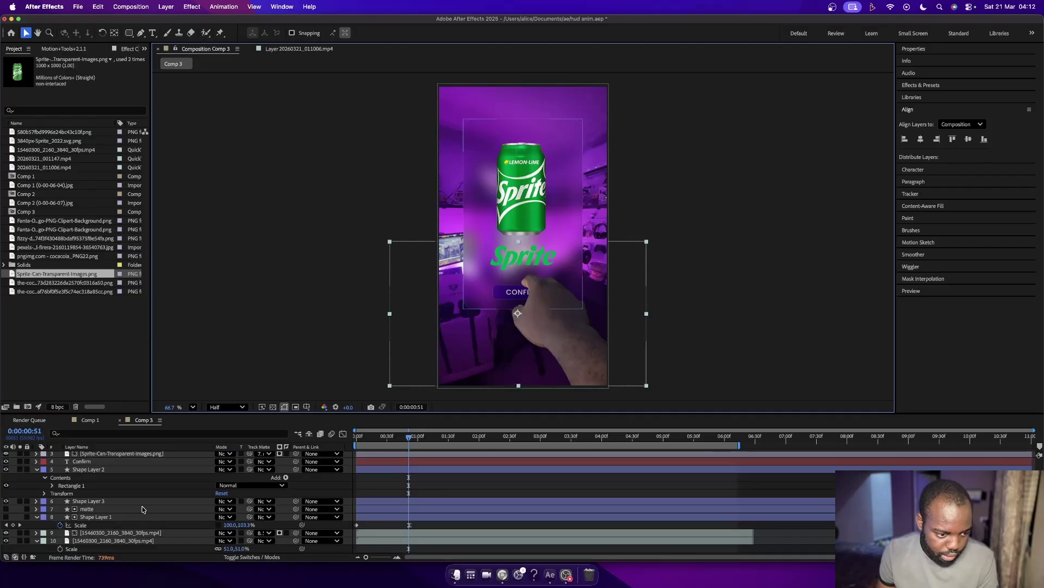
pyautogui.scroll(1, 114, 509)
pyautogui.click(91, 476)
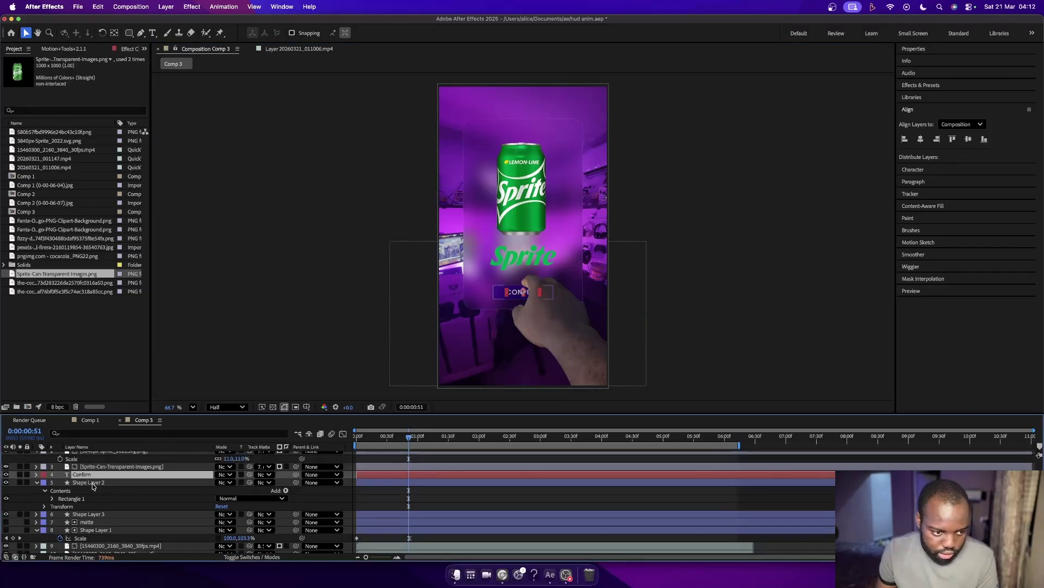
pyautogui.click(90, 483)
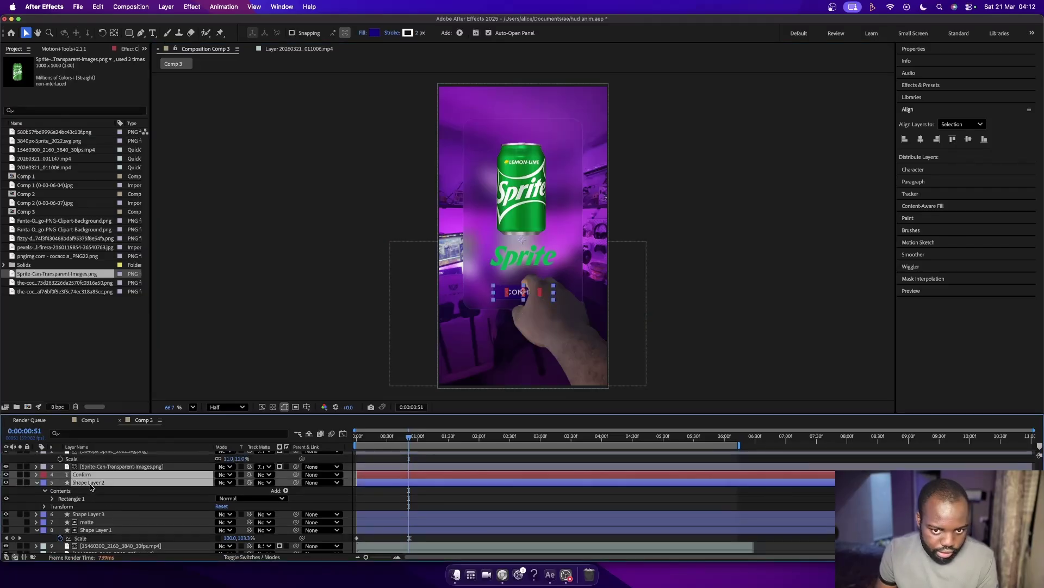
pyautogui.click(265, 483)
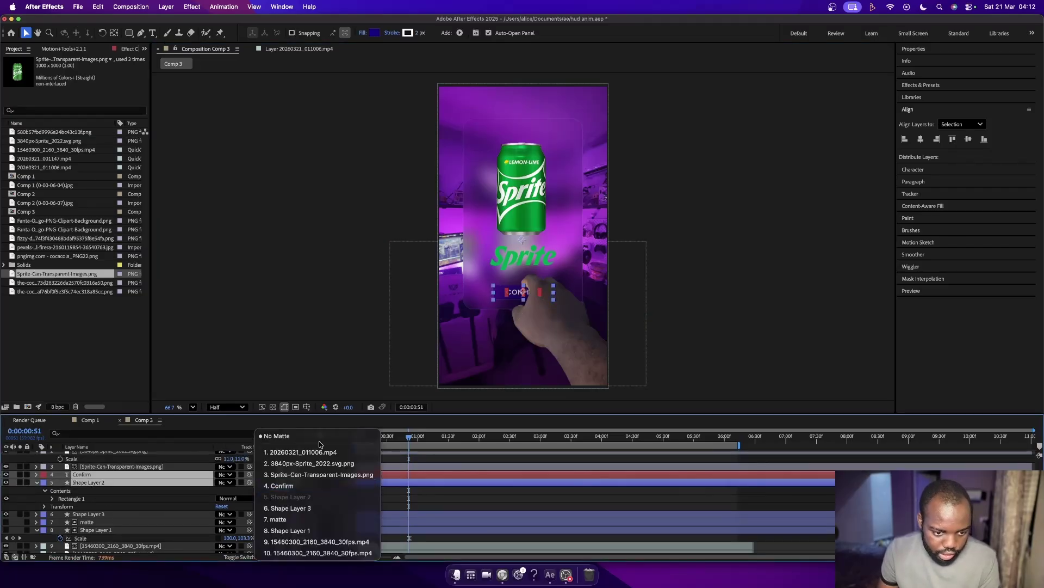
pyautogui.click(284, 520)
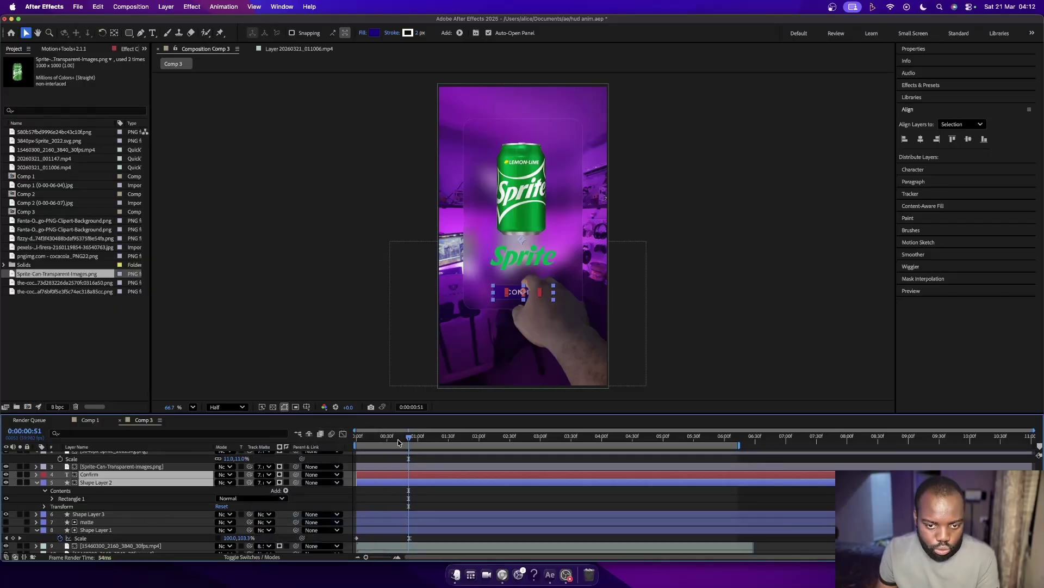
# Preview the matted reveal of the Sprite graphics and Confirm button from the start of the composition.
pyautogui.moveTo(399, 442); pyautogui.dragTo(345, 444)
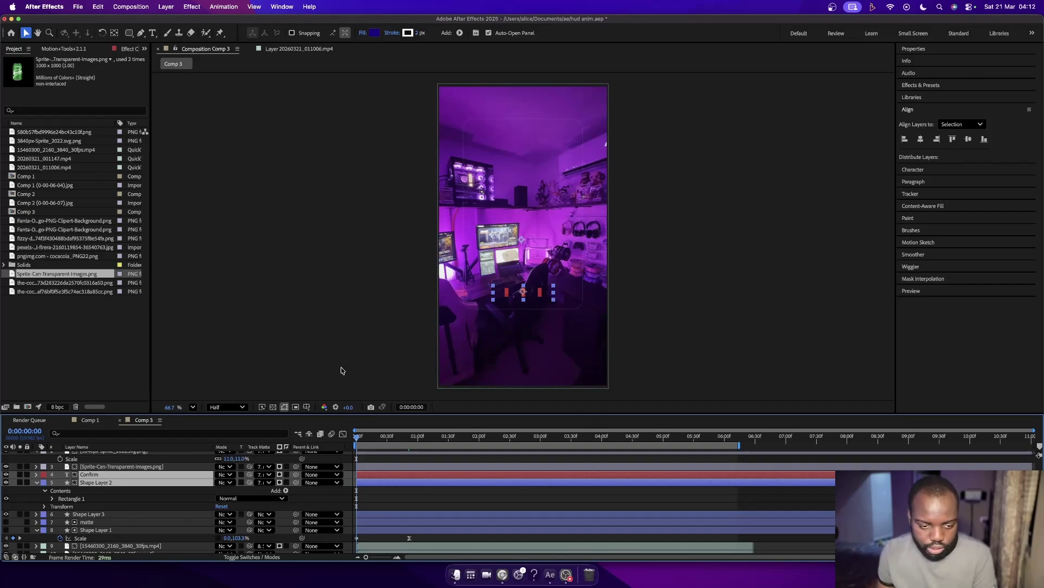
pyautogui.press('space')
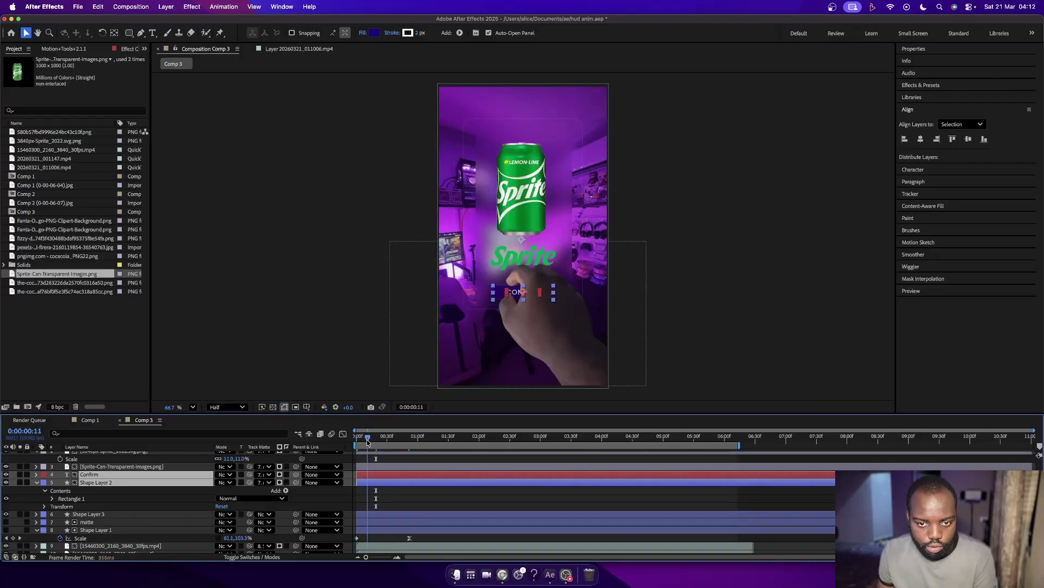
pyautogui.press('space')
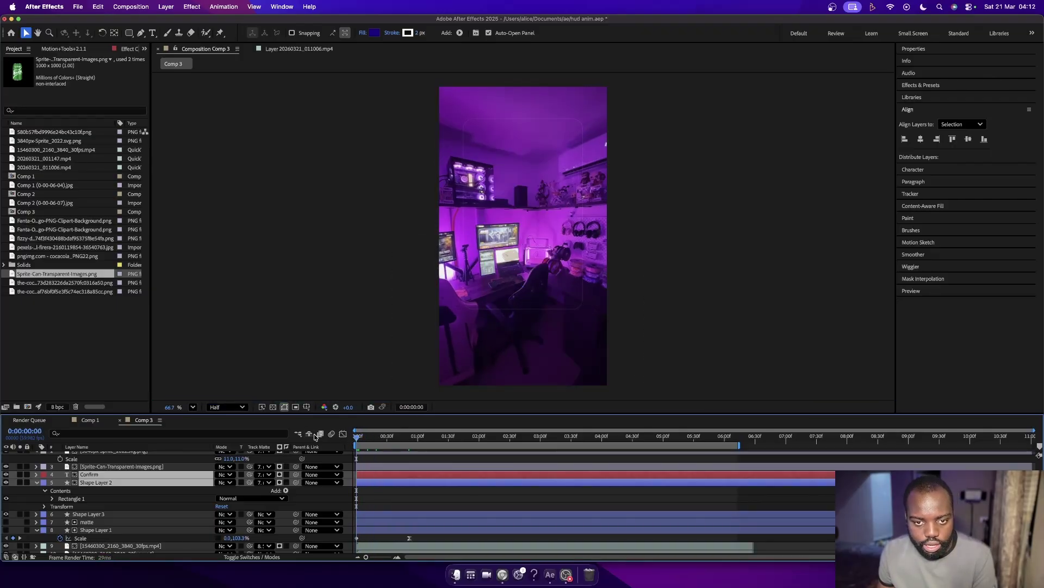
pyautogui.press('space')
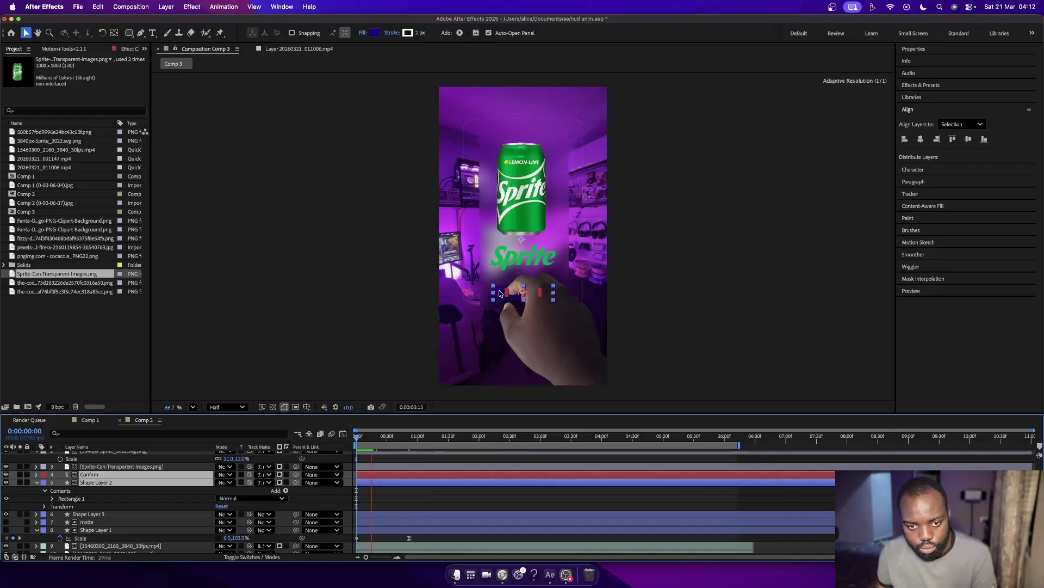
pyautogui.press('space')
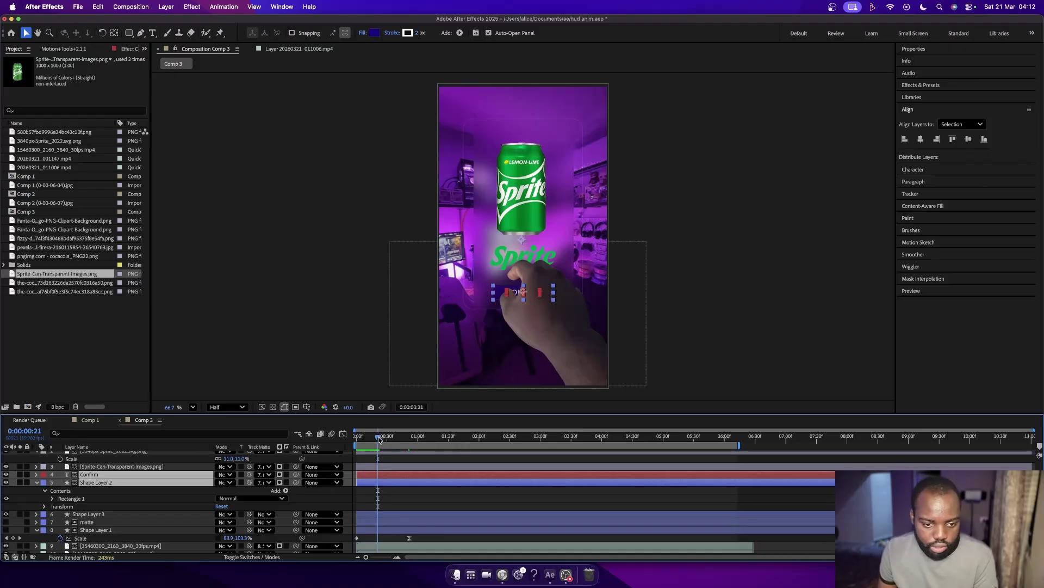
pyautogui.moveTo(379, 440); pyautogui.dragTo(349, 442)
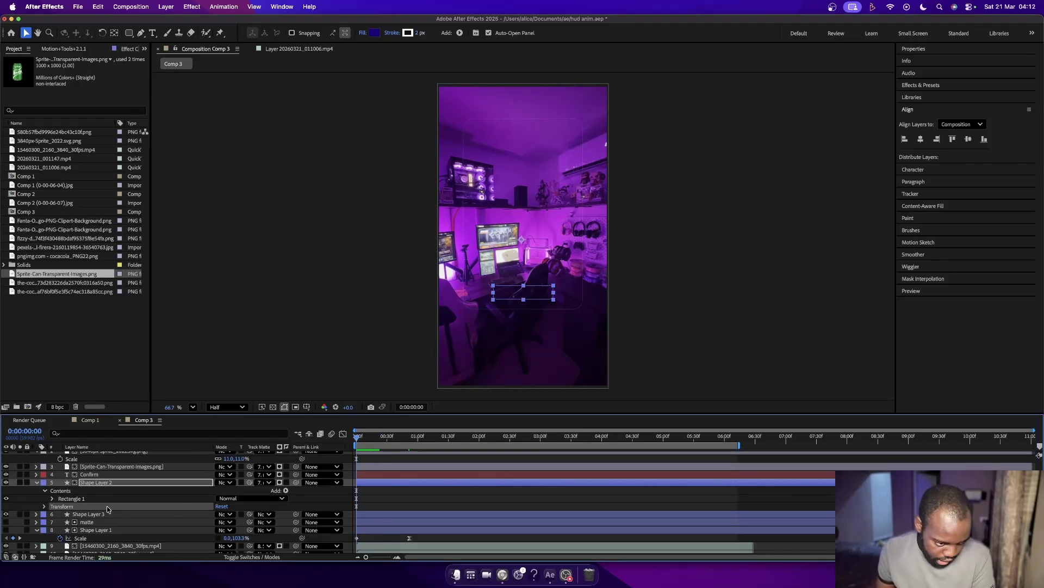
# Link Shape Layer 3's Scale to Shape Layer 1's Scale and preview the panel opening with its outline.
pyautogui.click(95, 482)
pyautogui.scroll(-1, 104, 508)
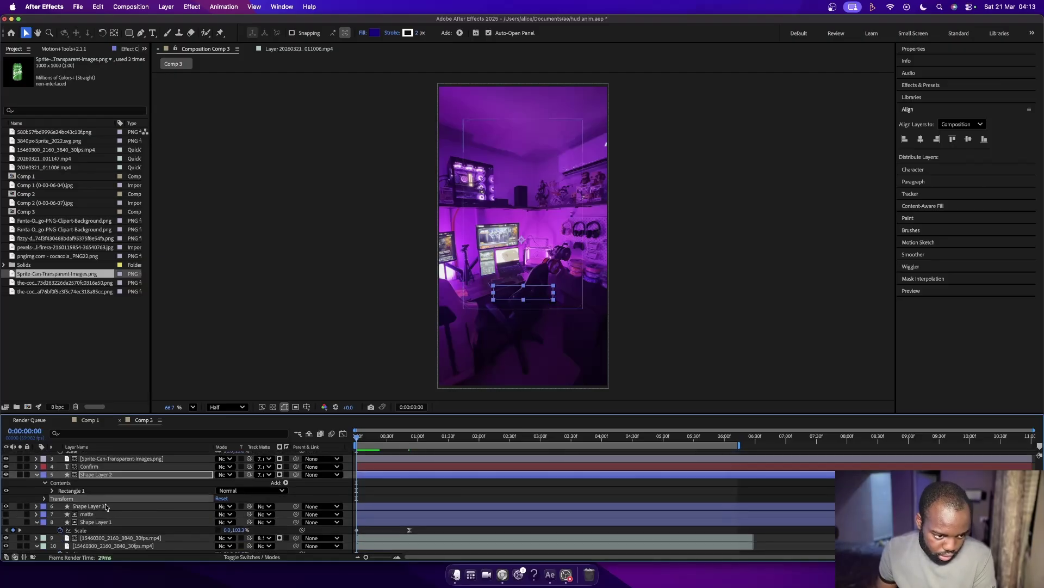
pyautogui.click(103, 507)
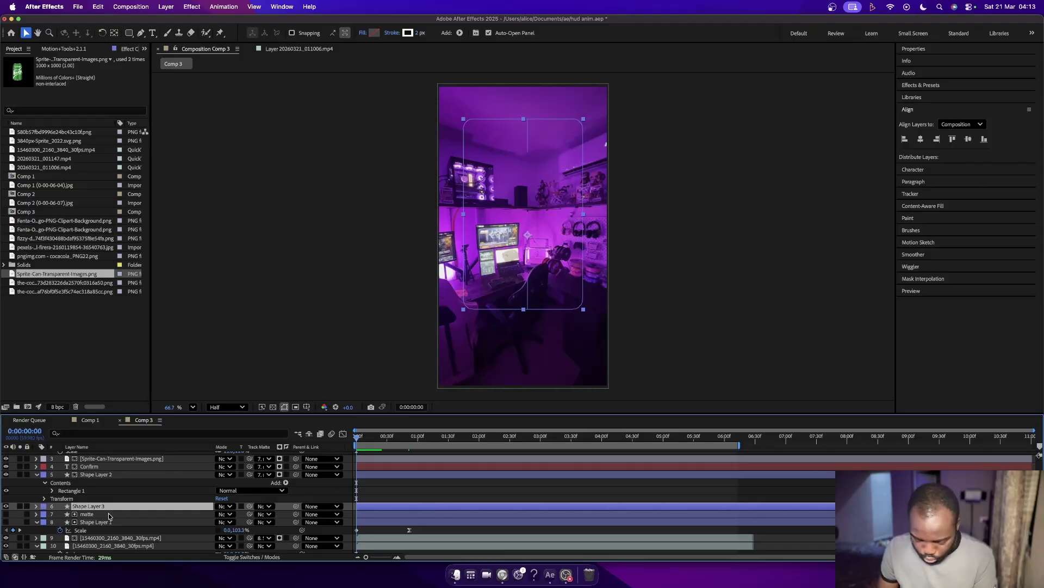
pyautogui.press('s')
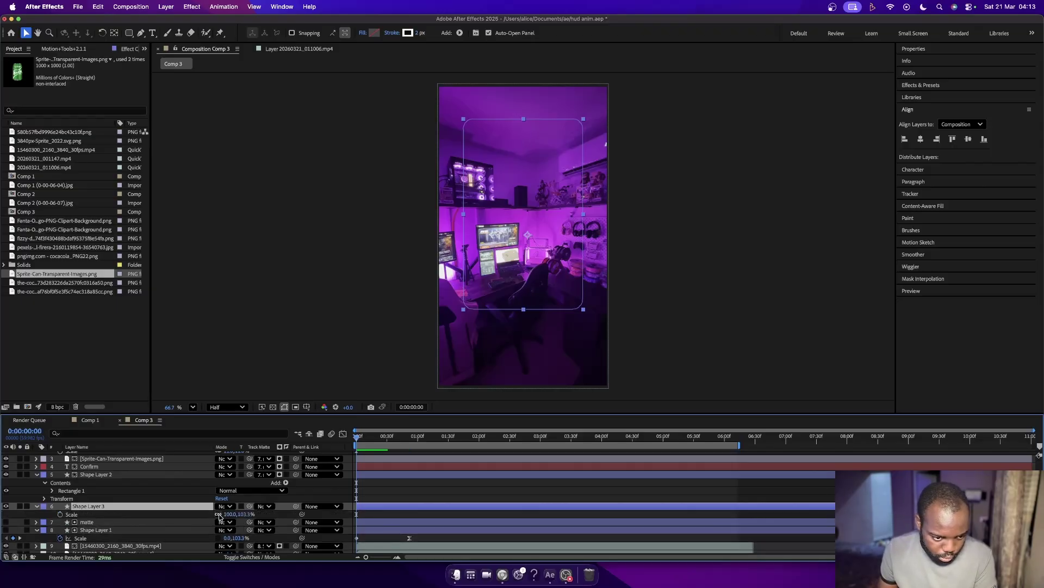
pyautogui.moveTo(302, 515); pyautogui.dragTo(89, 541)
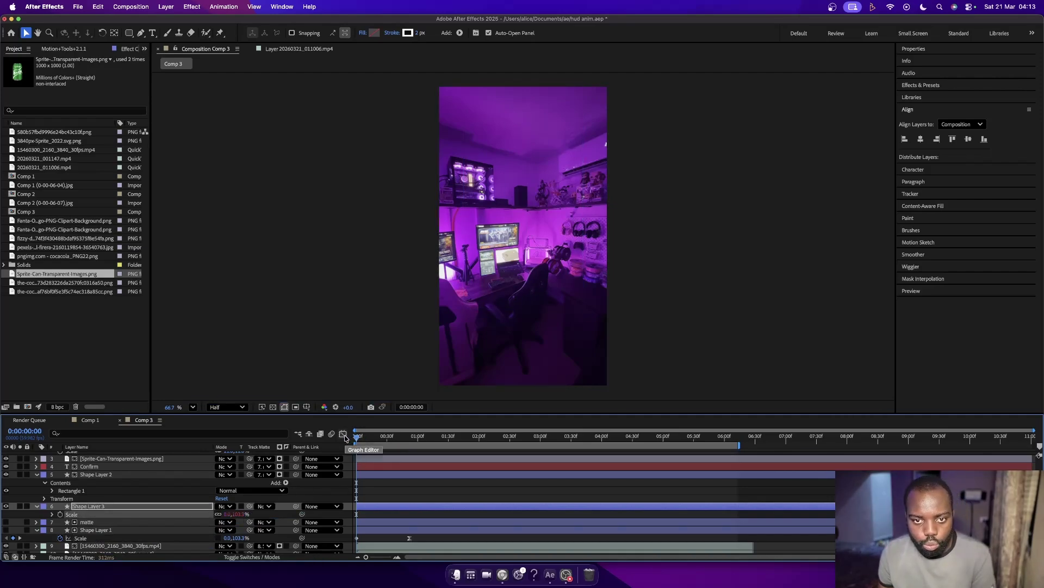
pyautogui.press('space')
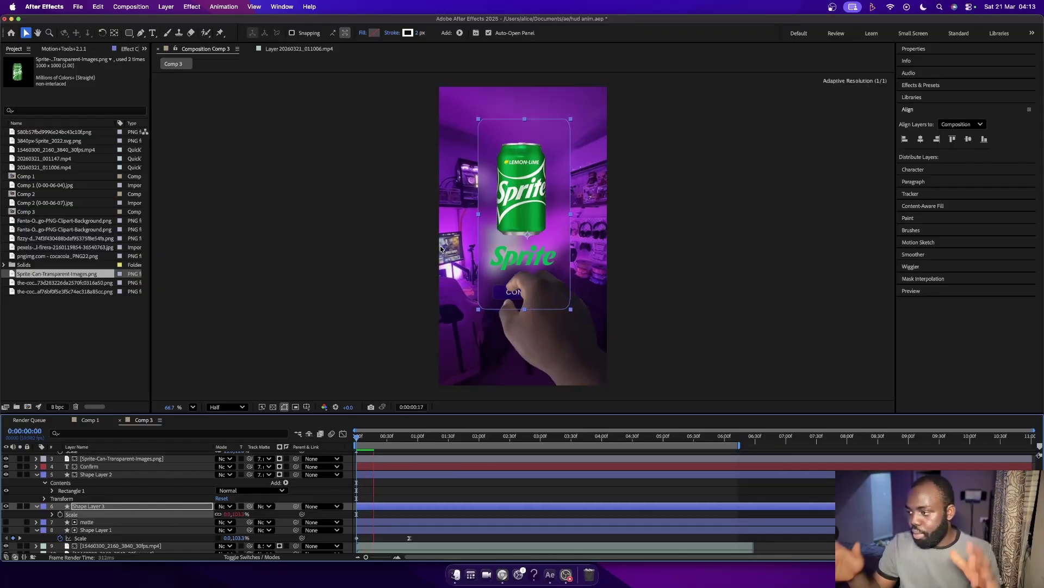
pyautogui.press('k')
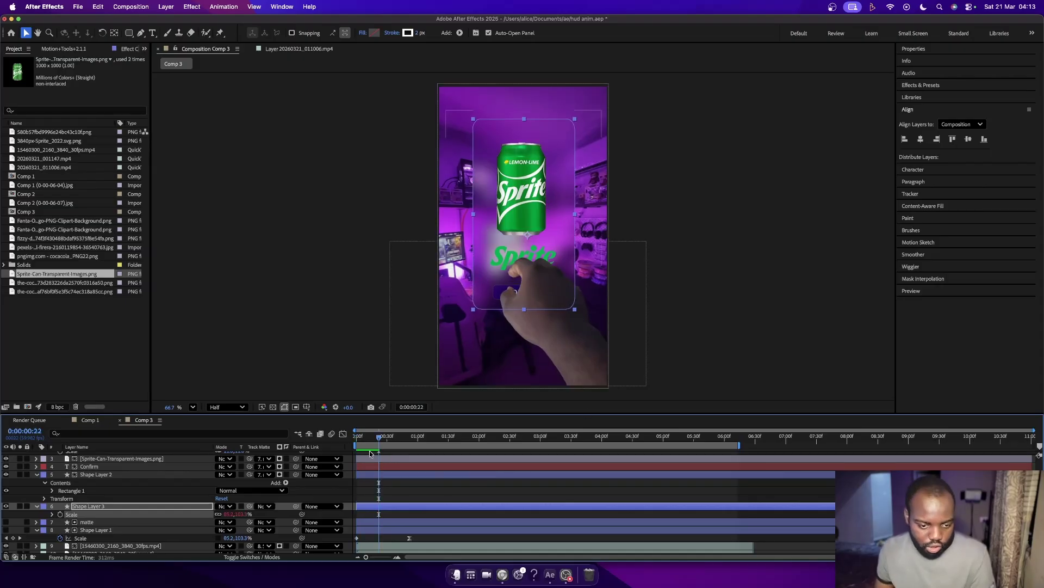
# Move the current time to 0:00:01:28, add a null object and place it directly below the 20260321_011006.mp4 hand layer.
pyautogui.scroll(3, 426, 482)
pyautogui.click(415, 471)
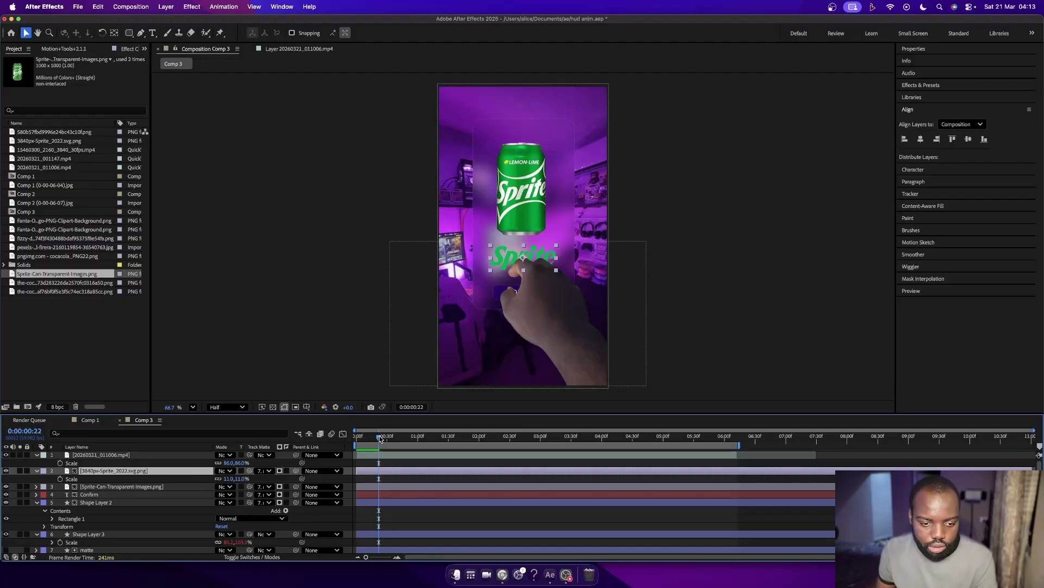
pyautogui.moveTo(380, 438); pyautogui.dragTo(441, 439)
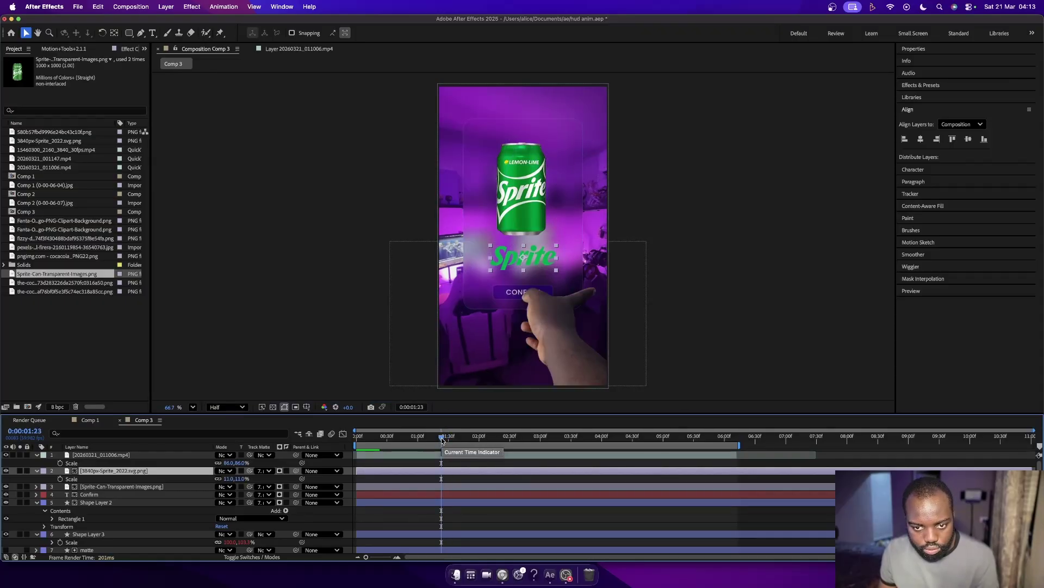
pyautogui.moveTo(442, 437); pyautogui.dragTo(446, 437)
pyautogui.press('Return')
pyautogui.click(110, 466)
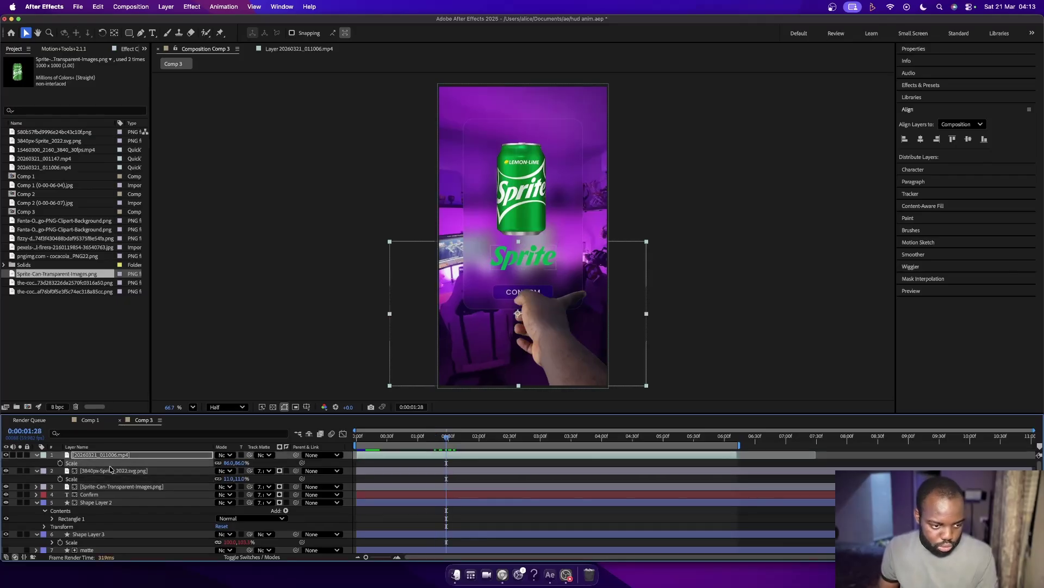
pyautogui.click(39, 466)
pyautogui.rightClick(41, 466)
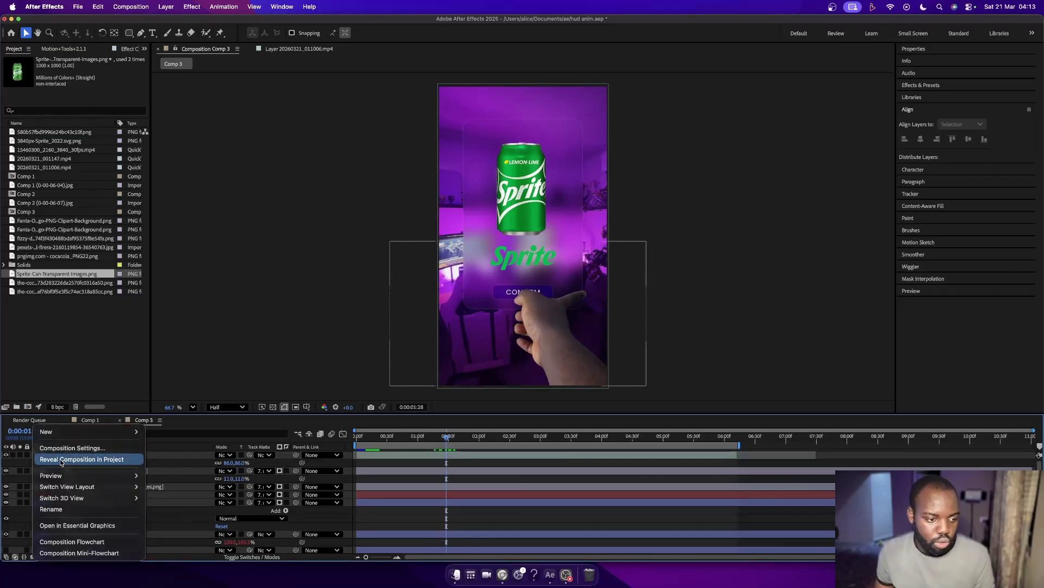
pyautogui.moveTo(54, 432)
pyautogui.click(168, 491)
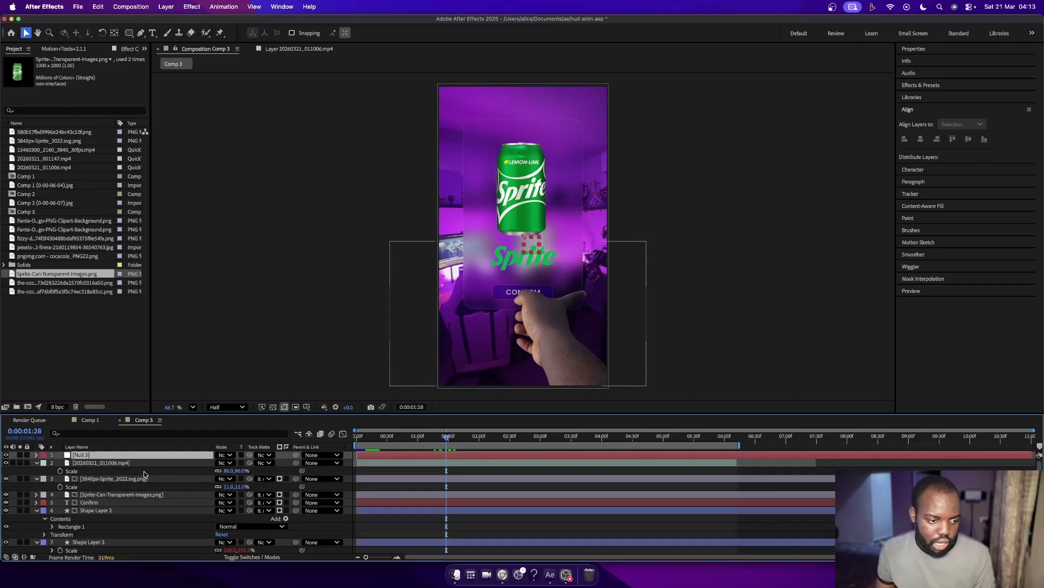
pyautogui.moveTo(102, 455); pyautogui.dragTo(92, 468)
# Parent the Sprite logo and Sprite can layers to Null 3.
pyautogui.click(100, 496)
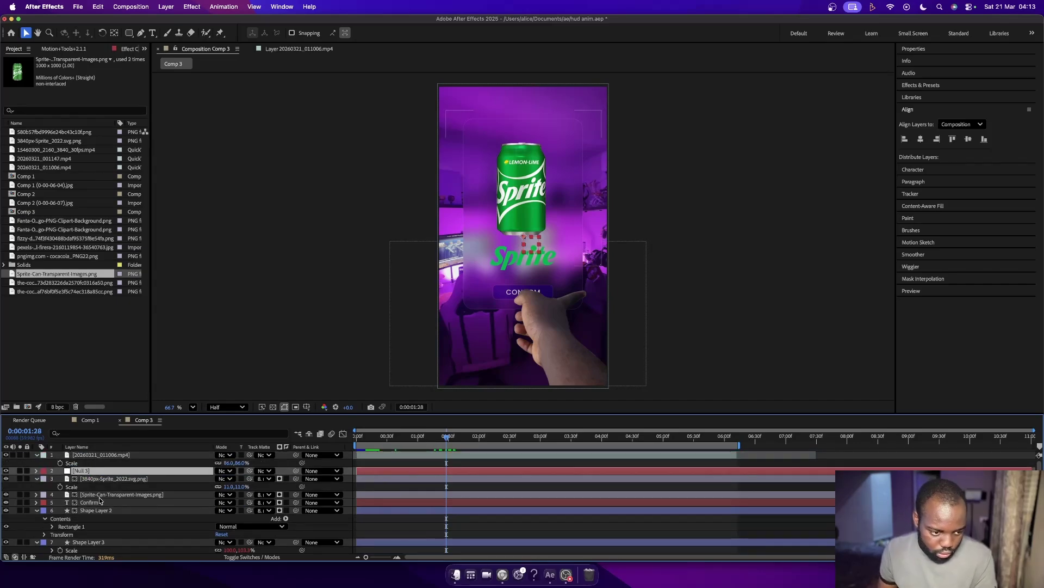
pyautogui.keyDown('shift'); pyautogui.click(101, 471); pyautogui.keyUp('shift')
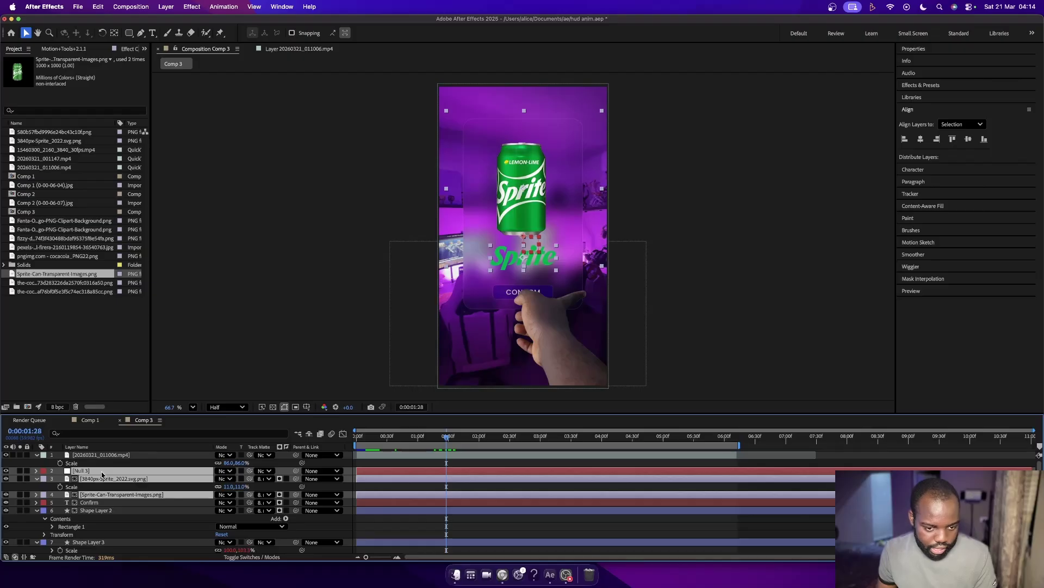
pyautogui.click(121, 501)
pyautogui.click(116, 494)
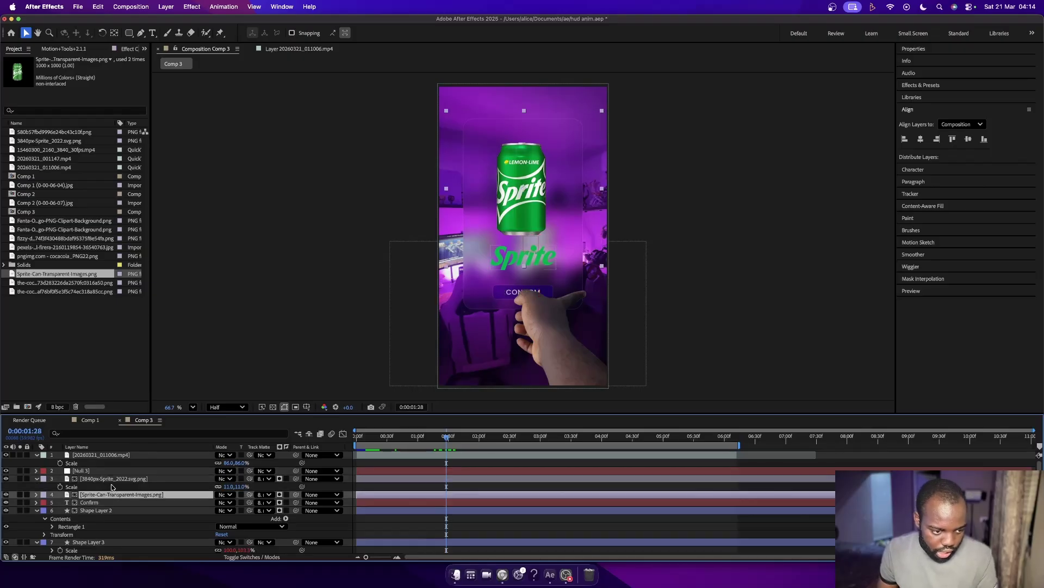
pyautogui.keyDown('shift'); pyautogui.click(110, 479); pyautogui.keyUp('shift')
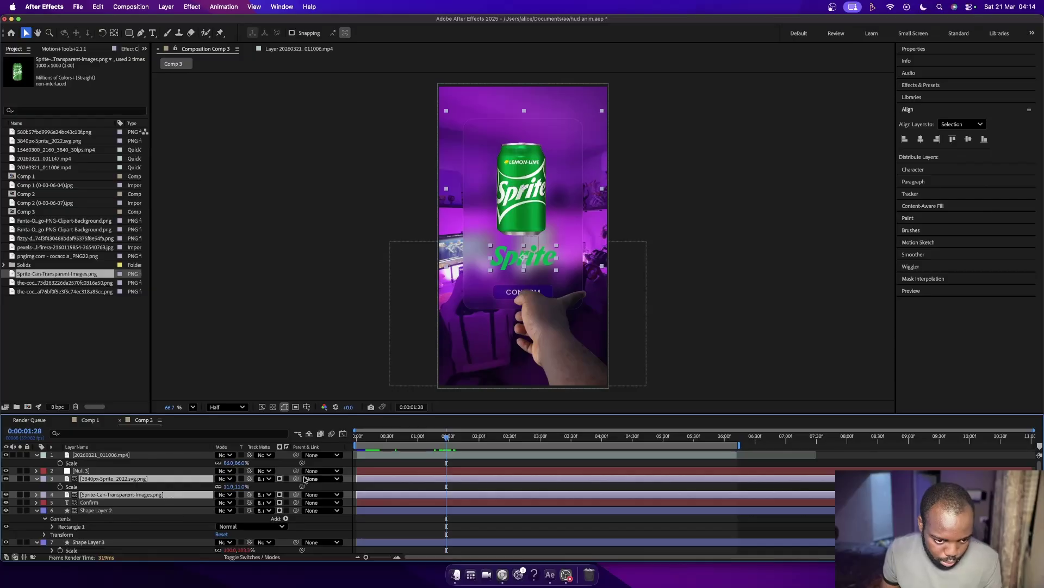
pyautogui.moveTo(296, 480); pyautogui.dragTo(115, 472)
# Keyframe Null 3's Position at 0:00:01:28, and at 0:00:01:37 set it to -102, 960 so the Sprite graphics slide out.
pyautogui.click(109, 471)
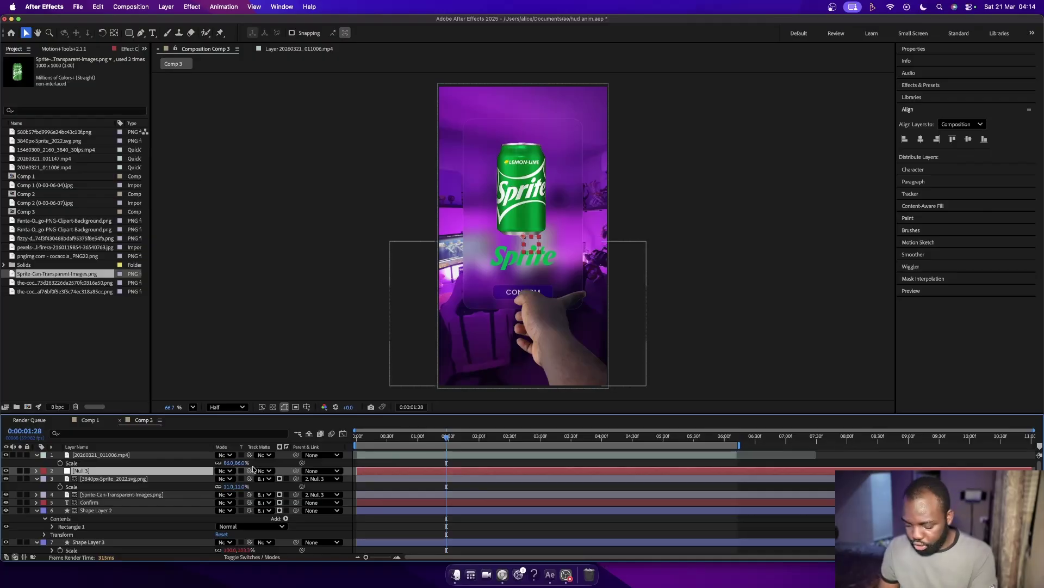
pyautogui.press('p')
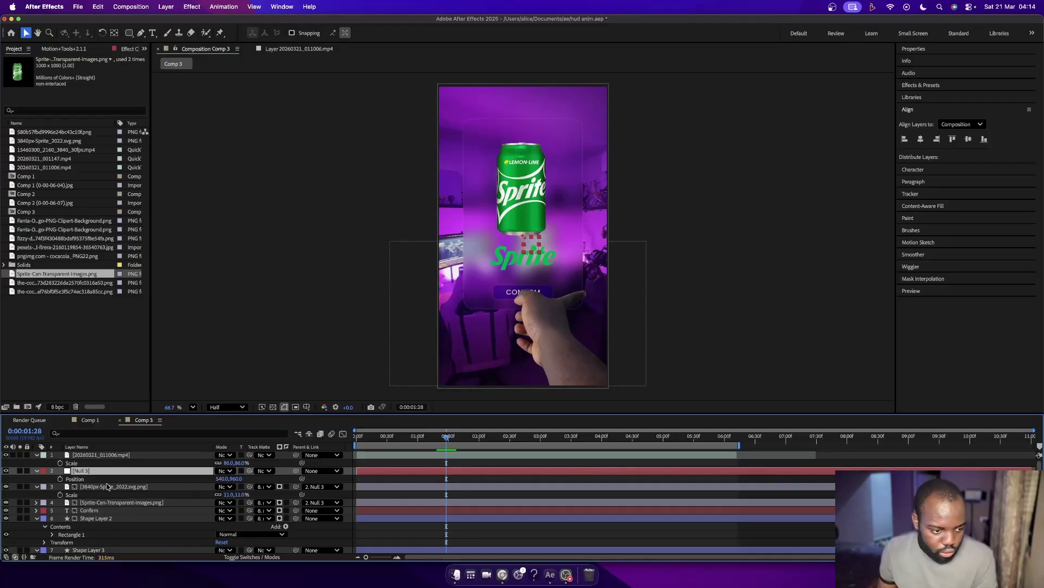
pyautogui.click(61, 479)
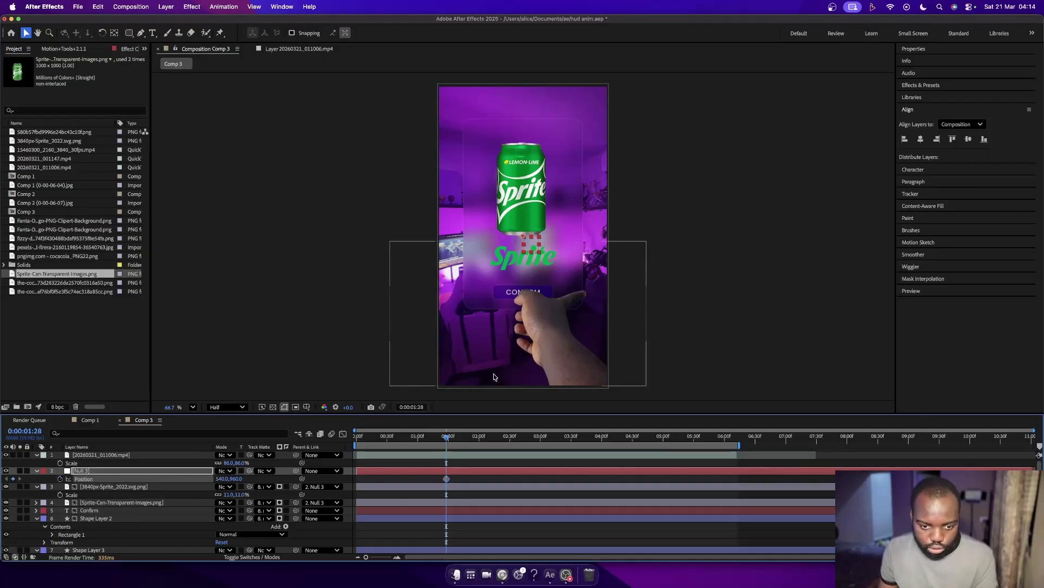
pyautogui.moveTo(448, 439); pyautogui.dragTo(456, 439)
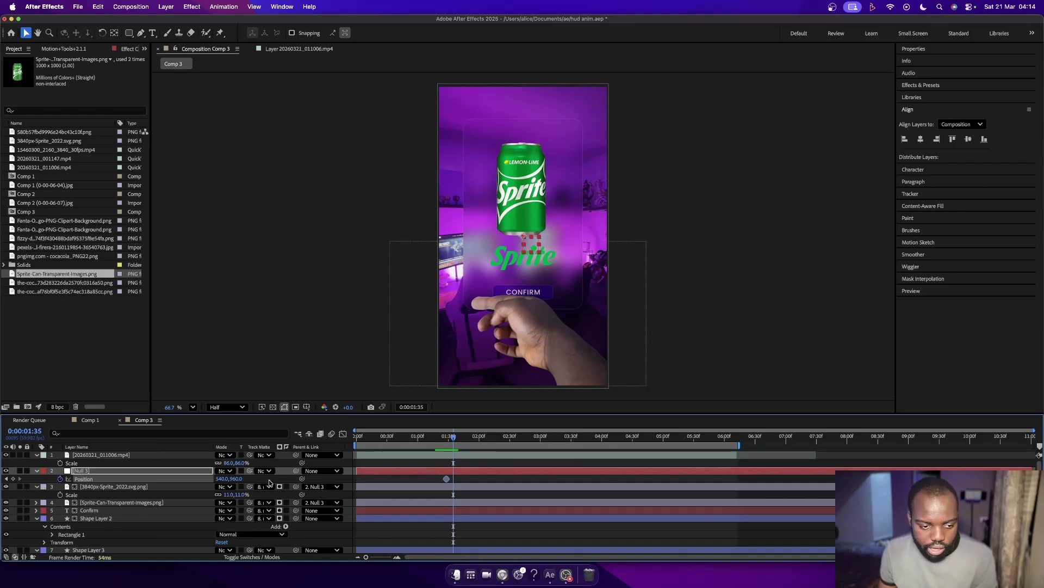
pyautogui.click(456, 439)
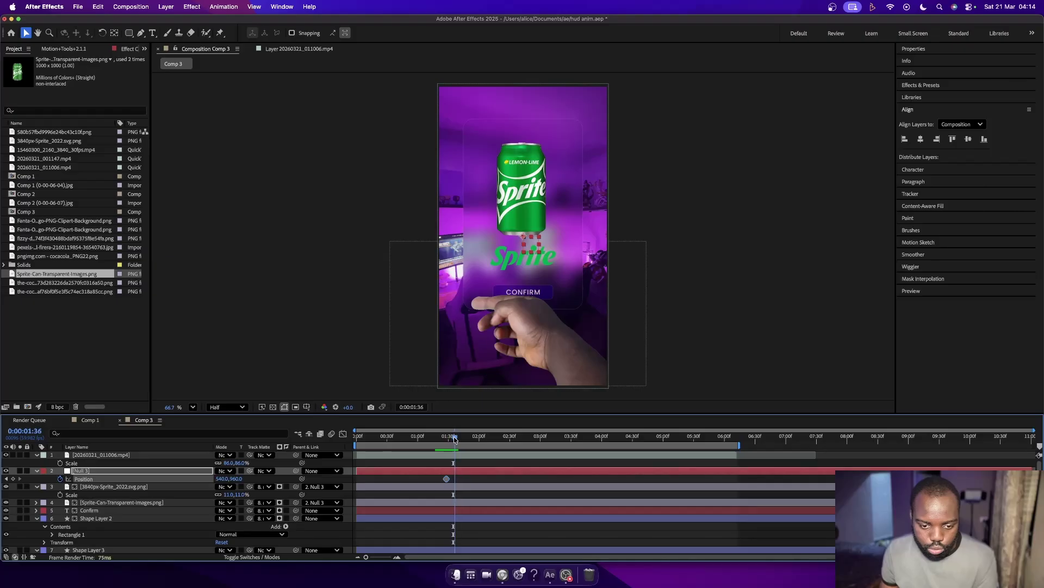
pyautogui.moveTo(455, 439); pyautogui.dragTo(456, 439)
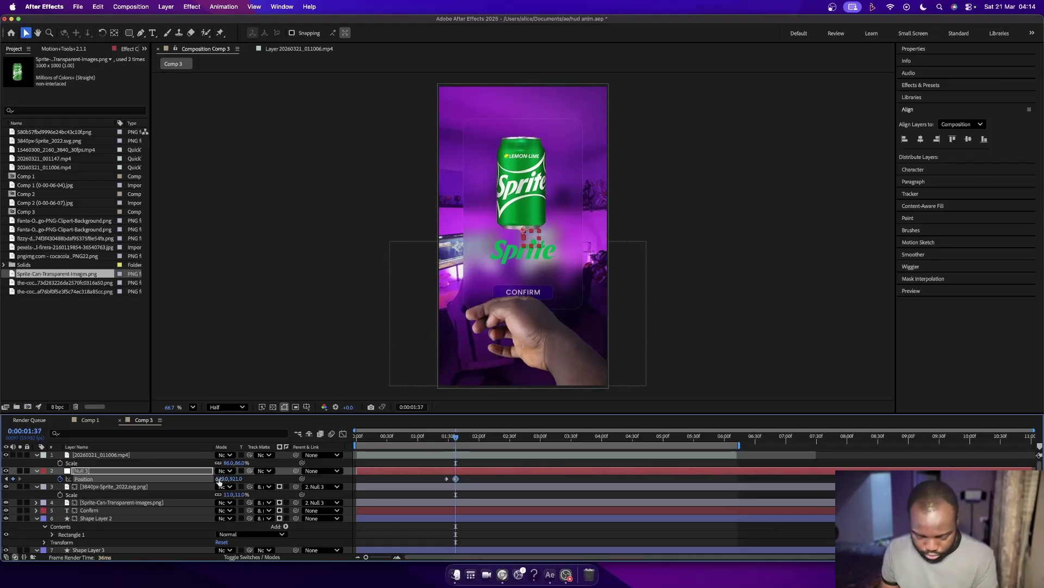
pyautogui.moveTo(216, 479); pyautogui.dragTo(157, 486)
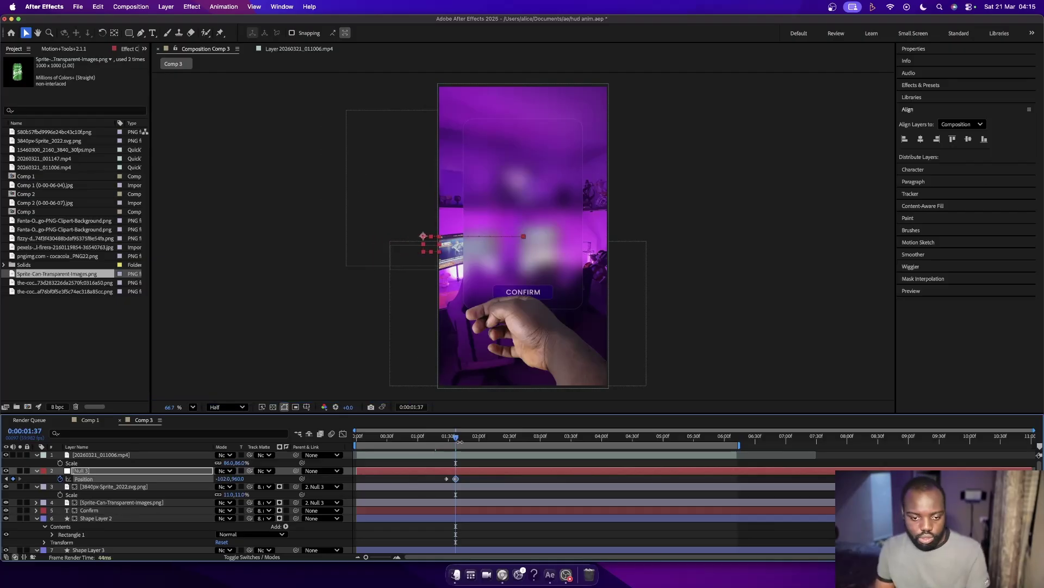
# Apply Easy Ease to Null 3's last Position keyframe and reshape its speed graph to peak early and slow into the end.
pyautogui.moveTo(453, 438)
pyautogui.mouseDown()
pyautogui.moveTo(462, 442)
pyautogui.moveTo(453, 444)
pyautogui.mouseUp()
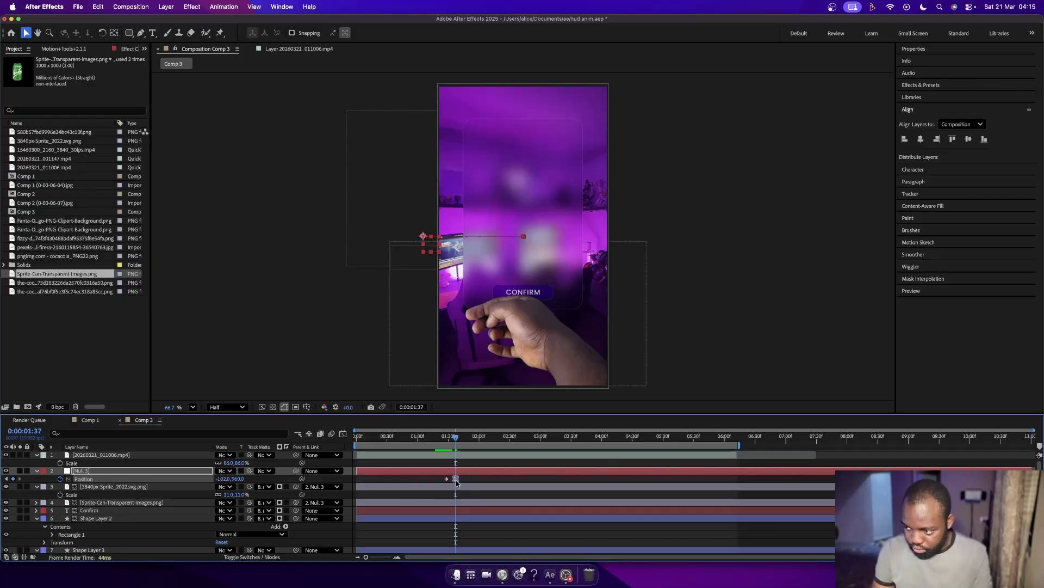
pyautogui.press('F9')
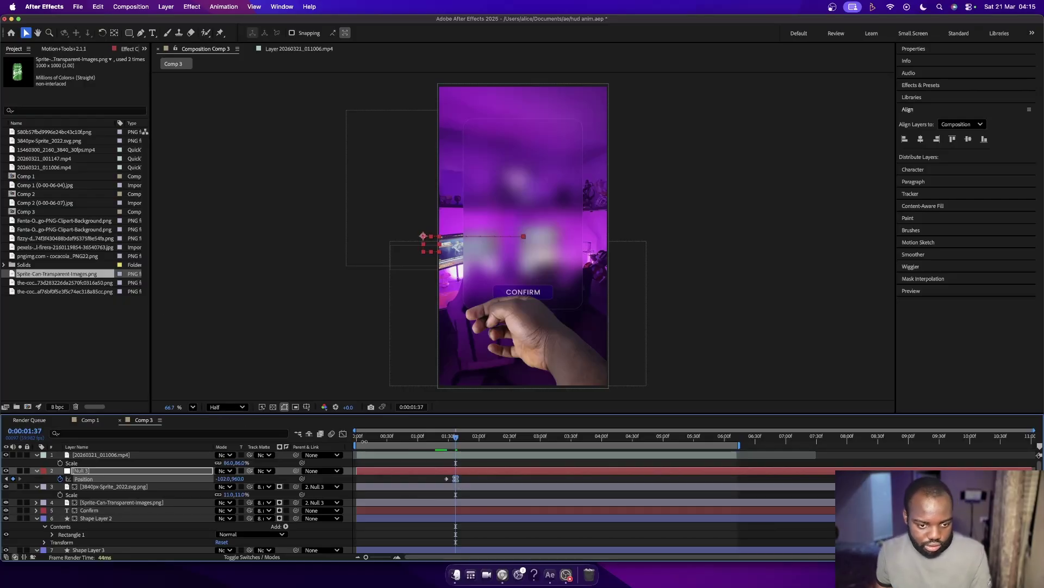
pyautogui.click(343, 435)
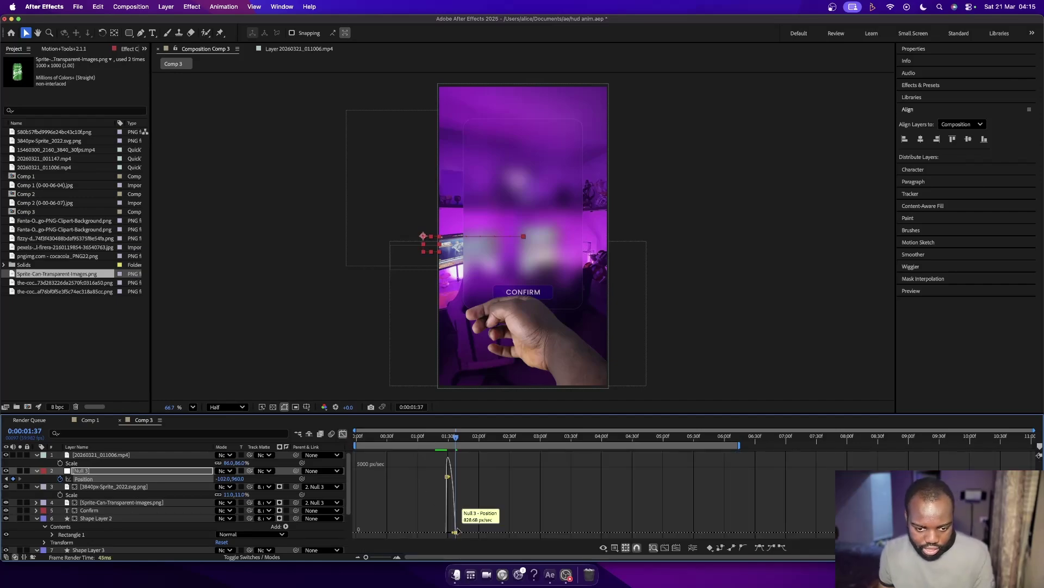
pyautogui.moveTo(454, 534); pyautogui.dragTo(447, 531)
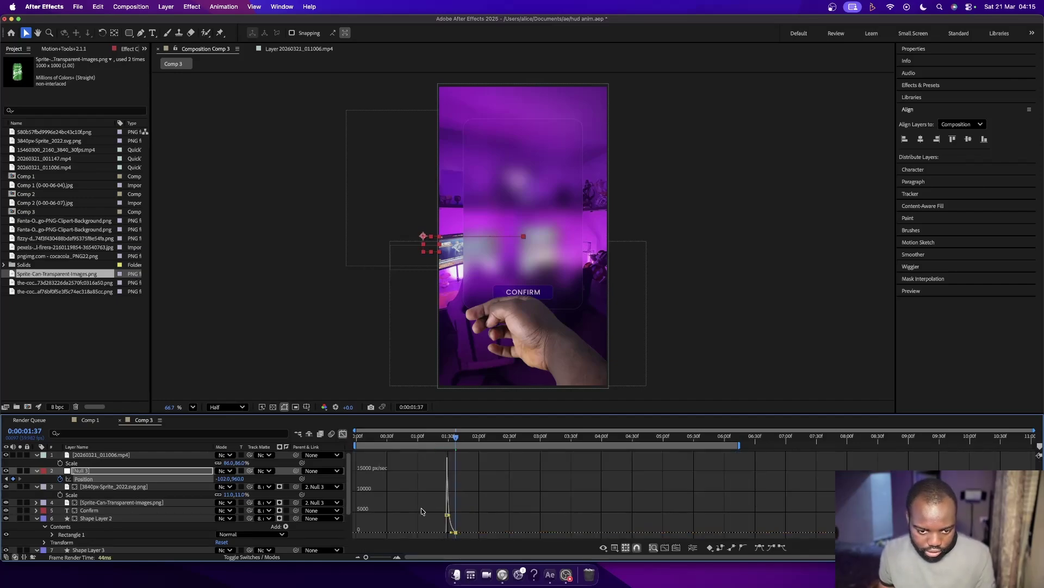
pyautogui.click(343, 434)
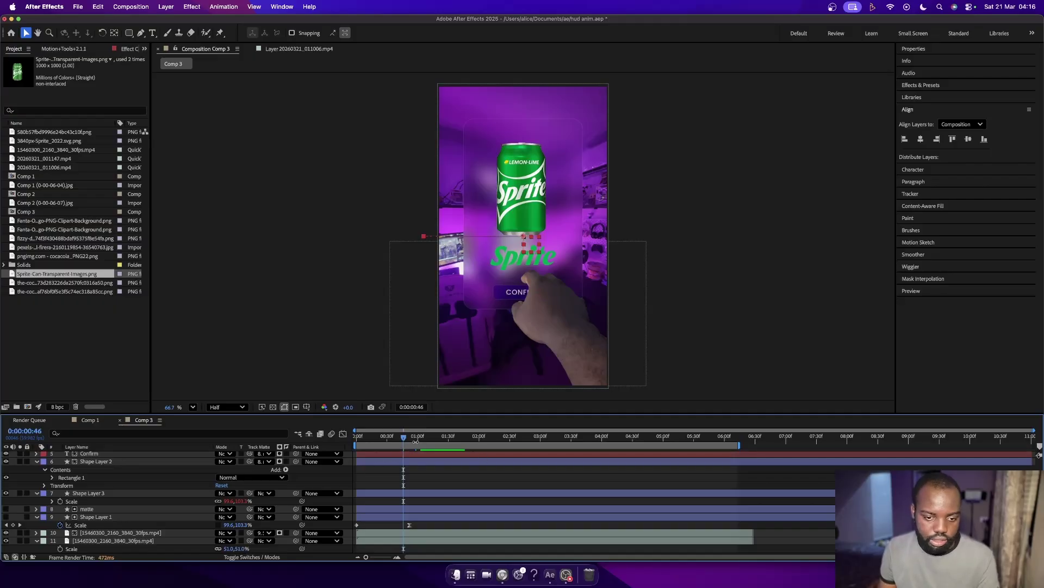
# Hide the 15460300_2160_3840_30fps.mp4 background footage and preview the Sprite graphics sliding out from 0:00:00:41.
pyautogui.moveTo(413, 438); pyautogui.dragTo(402, 438)
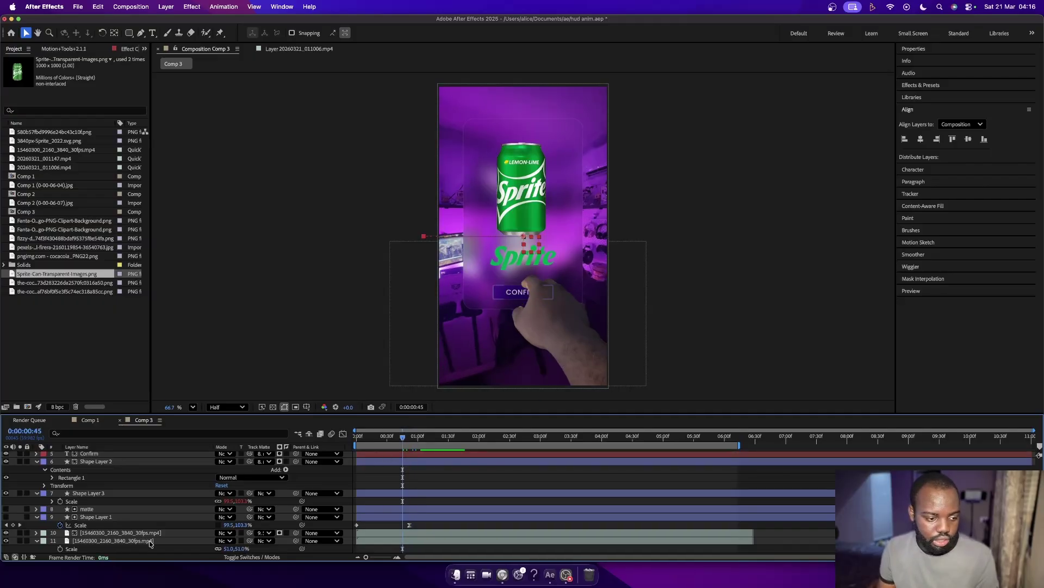
pyautogui.click(6, 540)
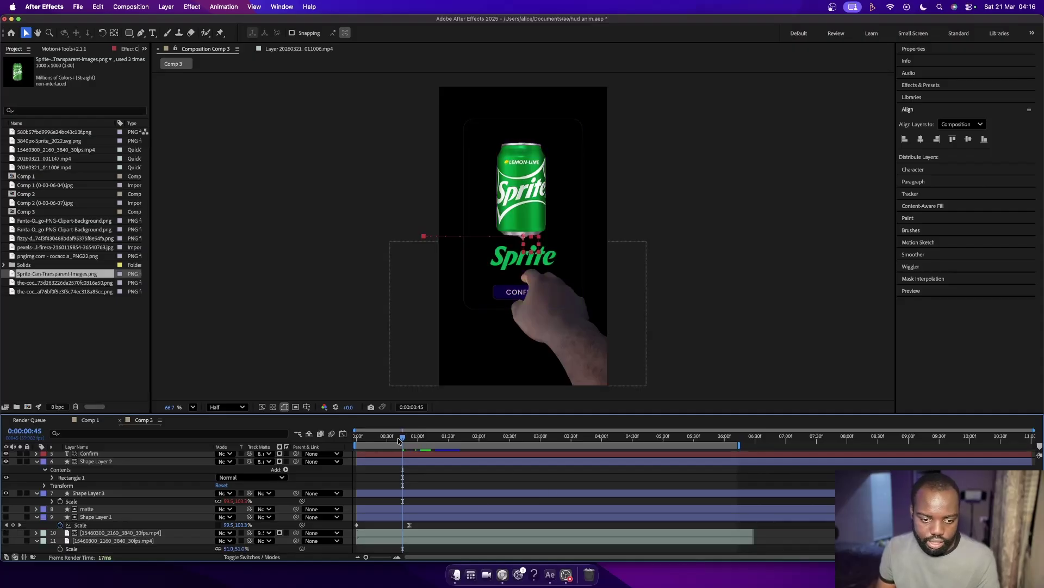
pyautogui.moveTo(399, 440); pyautogui.dragTo(396, 440)
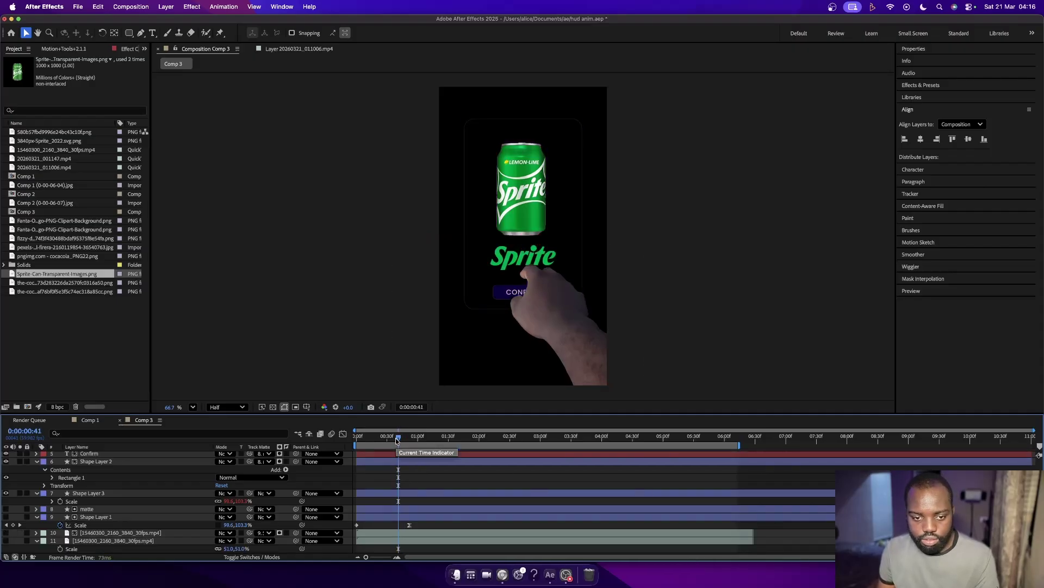
pyautogui.press('space')
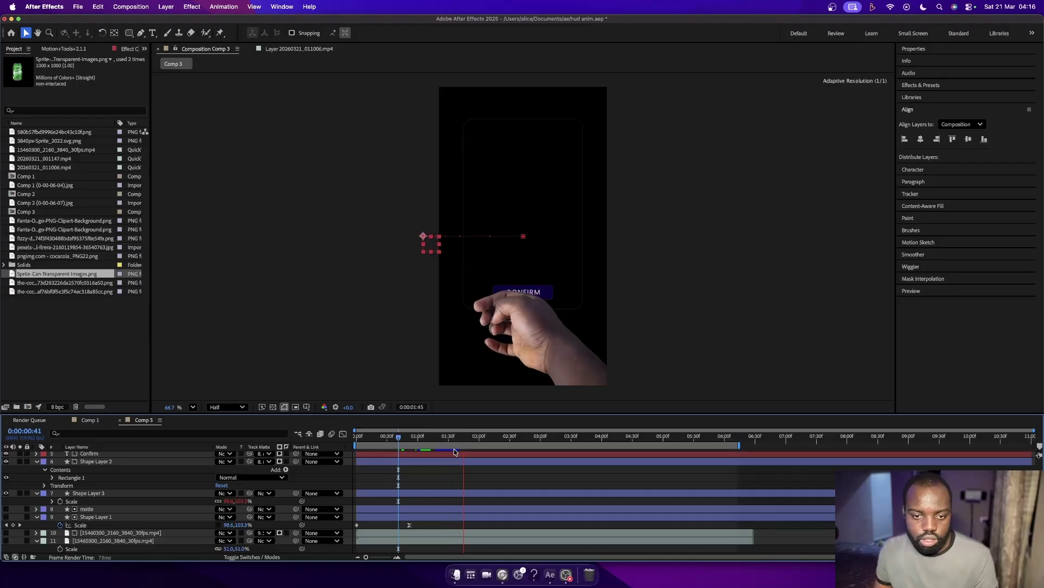
pyautogui.press('space')
# Trim the ends of Null 3, the Sprite logo and the Sprite can layers to 0:00:01:37.
pyautogui.scroll(3, 414, 490)
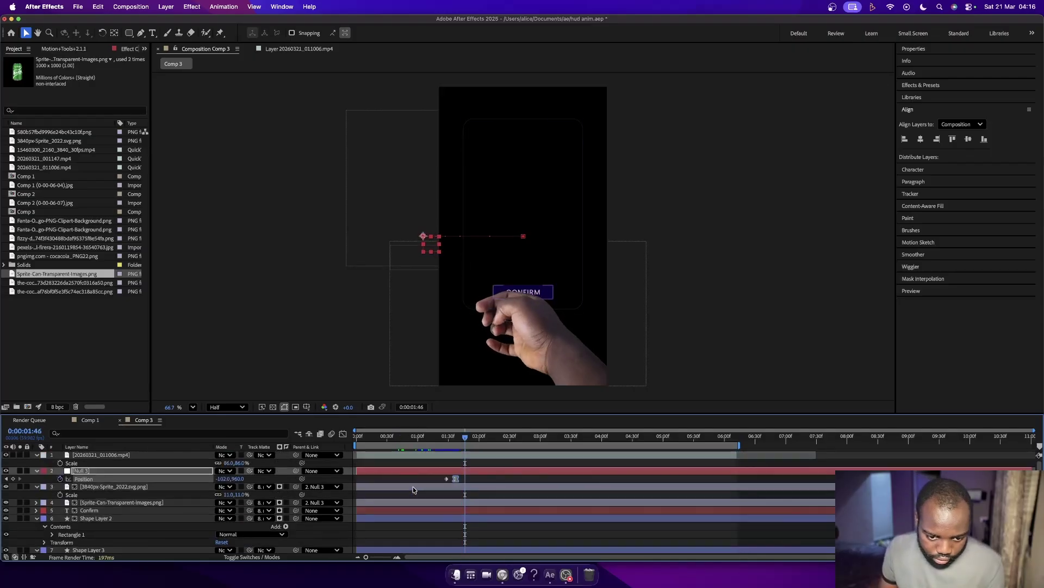
pyautogui.click(456, 437)
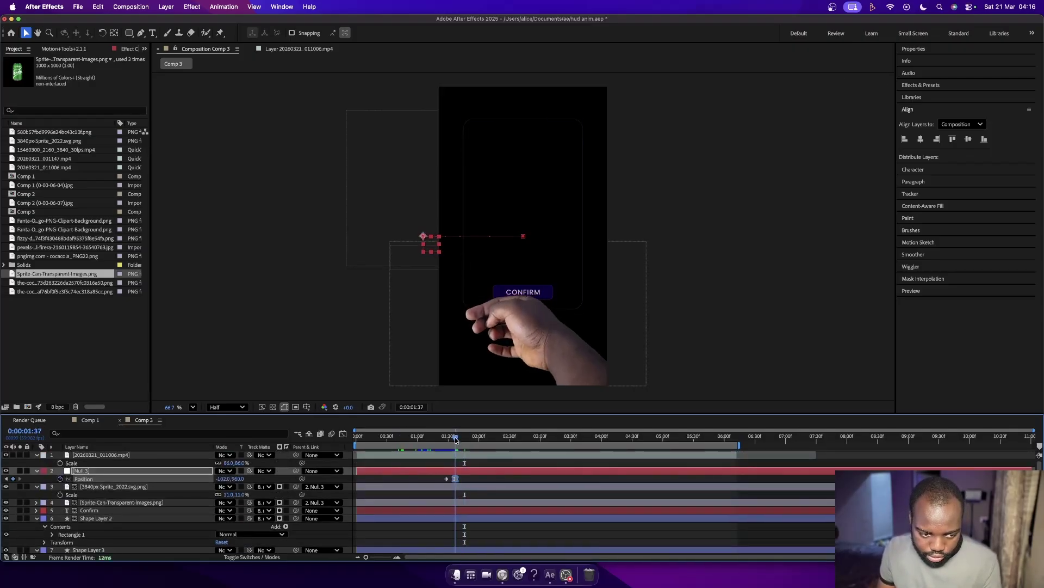
pyautogui.click(462, 502)
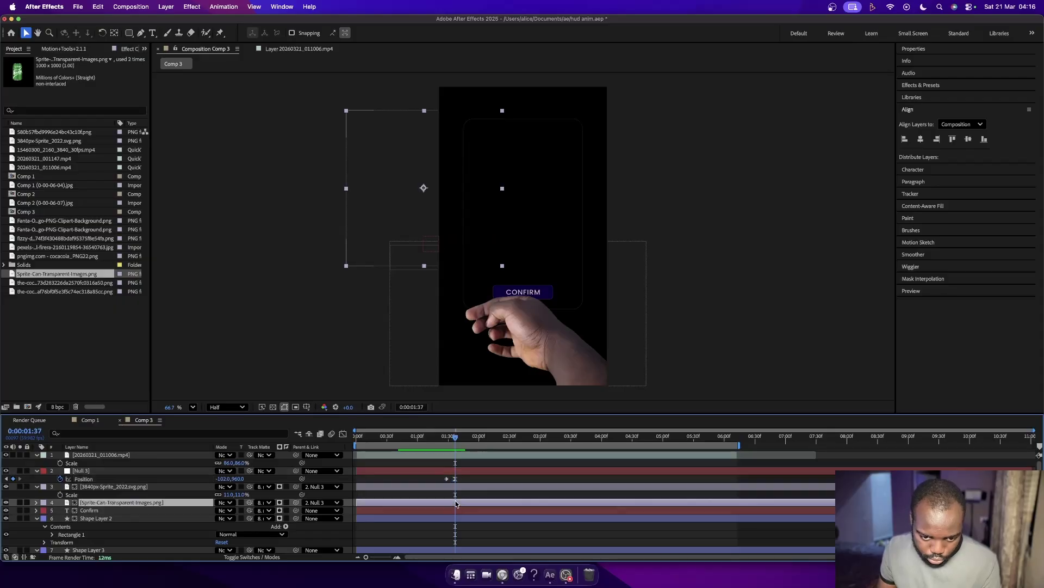
pyautogui.keyDown('shift'); pyautogui.click(462, 471); pyautogui.keyUp('shift')
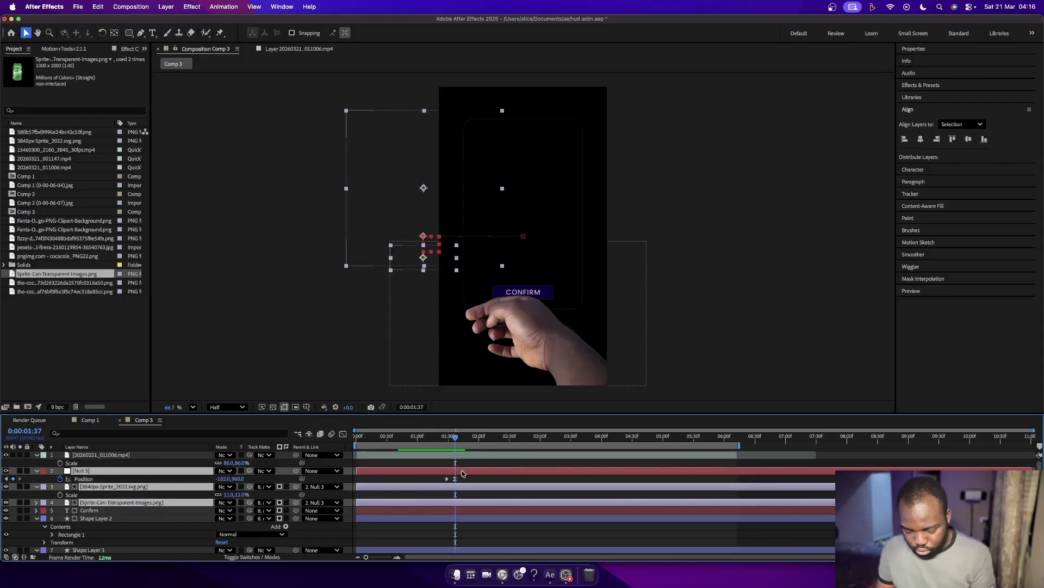
pyautogui.hotkey('alt', ']')
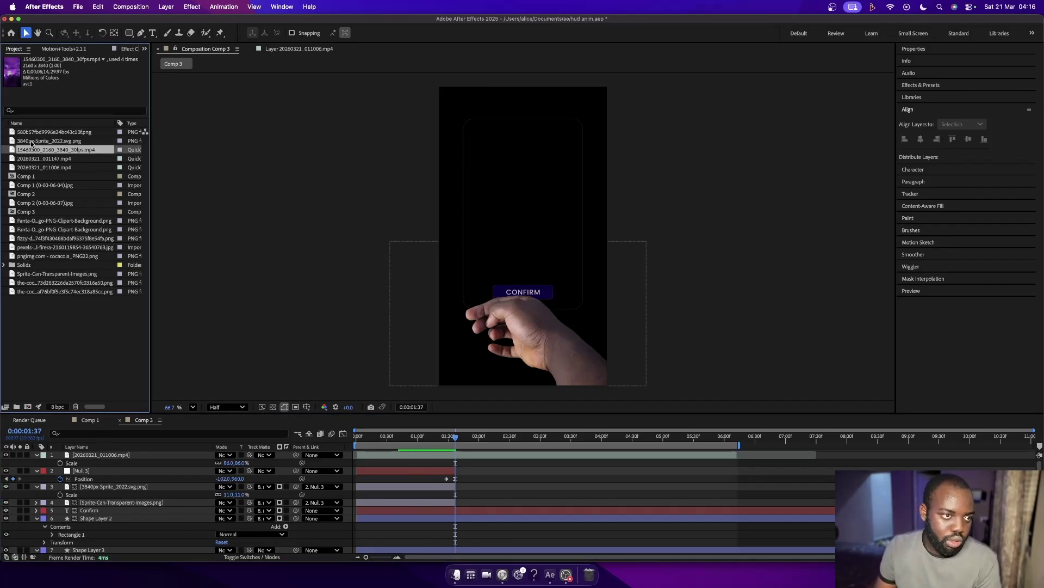
# Add the pngimg.com - cocacola_PNG22.png can below the hand layer, scale it to 74% and place it over the Sprite can.
pyautogui.moveTo(57, 256); pyautogui.dragTo(413, 471)
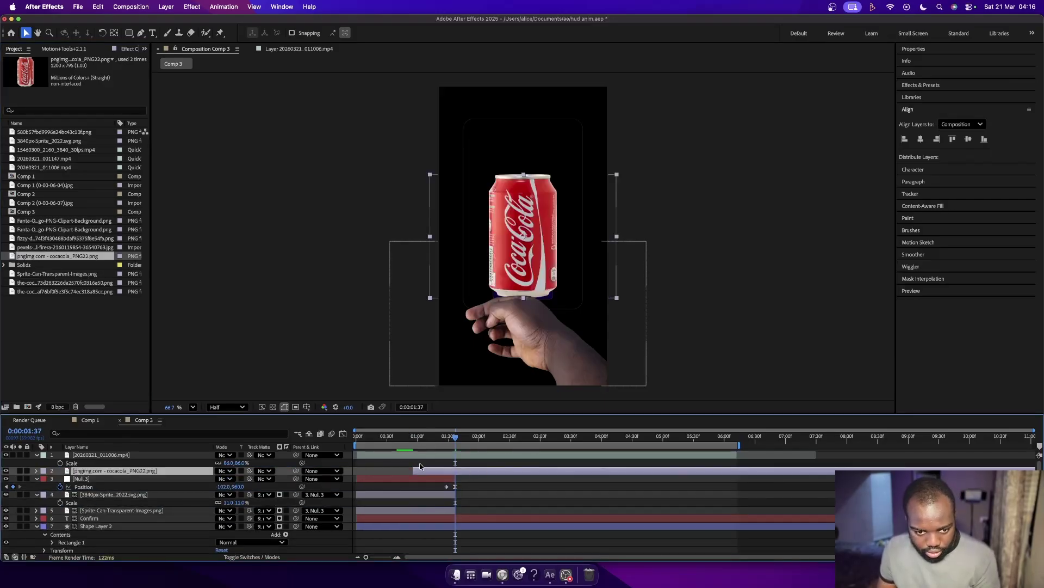
pyautogui.moveTo(408, 435); pyautogui.dragTo(422, 439)
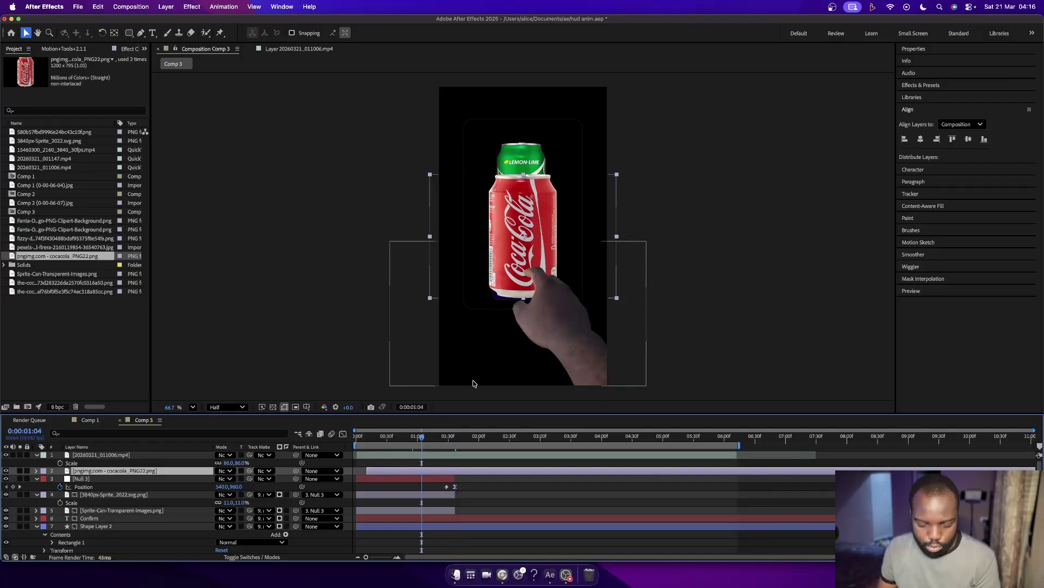
pyautogui.press('s')
pyautogui.moveTo(227, 479); pyautogui.dragTo(210, 479)
# Add the Coca-Cola logo image below the Coca-Cola can layer, scale it to 25% and place it over the Sprite logo.
pyautogui.click(64, 220)
pyautogui.moveTo(64, 282); pyautogui.dragTo(406, 485)
pyautogui.press('s')
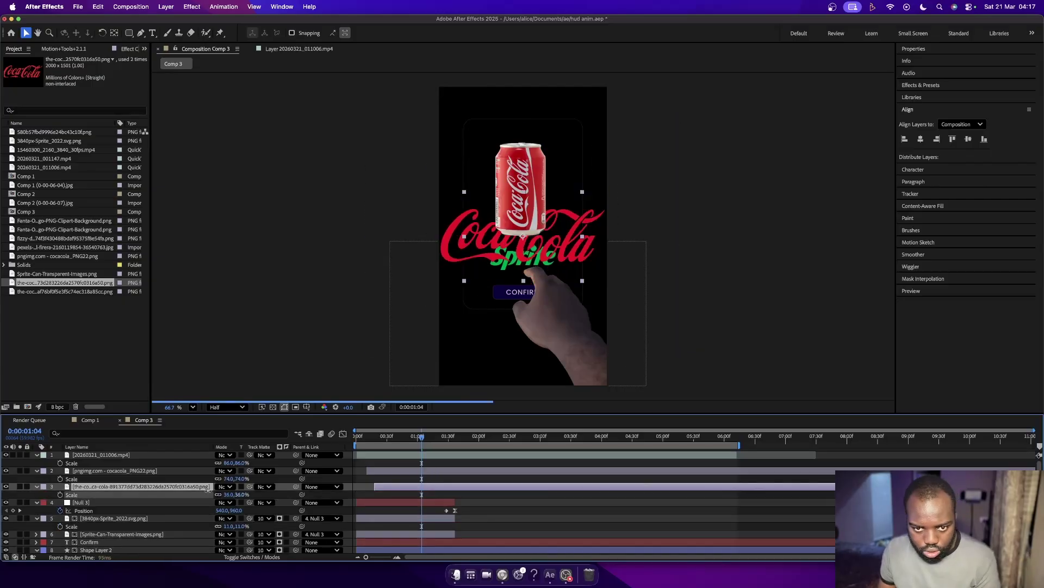
pyautogui.moveTo(234, 494); pyautogui.dragTo(220, 494)
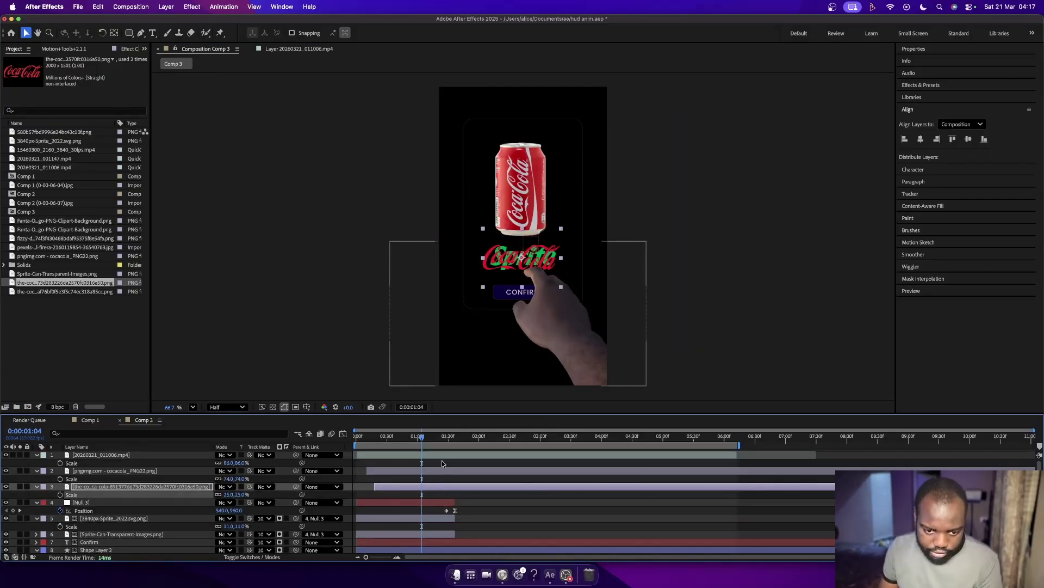
# Trim the starts of the Coca-Cola can and logo layers at 0:00:01:36 and shift both to begin at 0:00:01:28.
pyautogui.moveTo(448, 440); pyautogui.dragTo(455, 441)
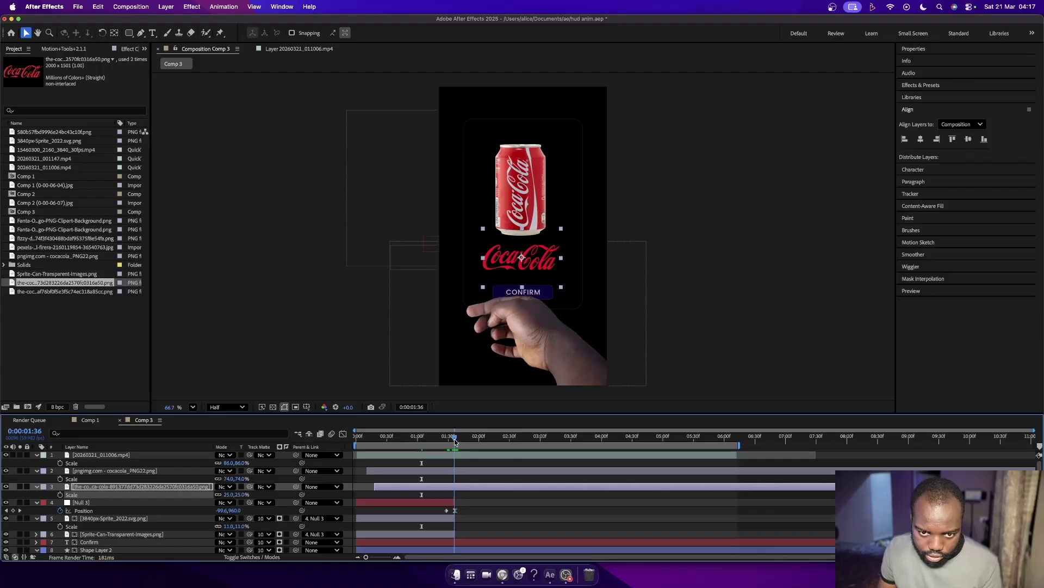
pyautogui.keyDown('shift'); pyautogui.click(463, 471); pyautogui.keyUp('shift')
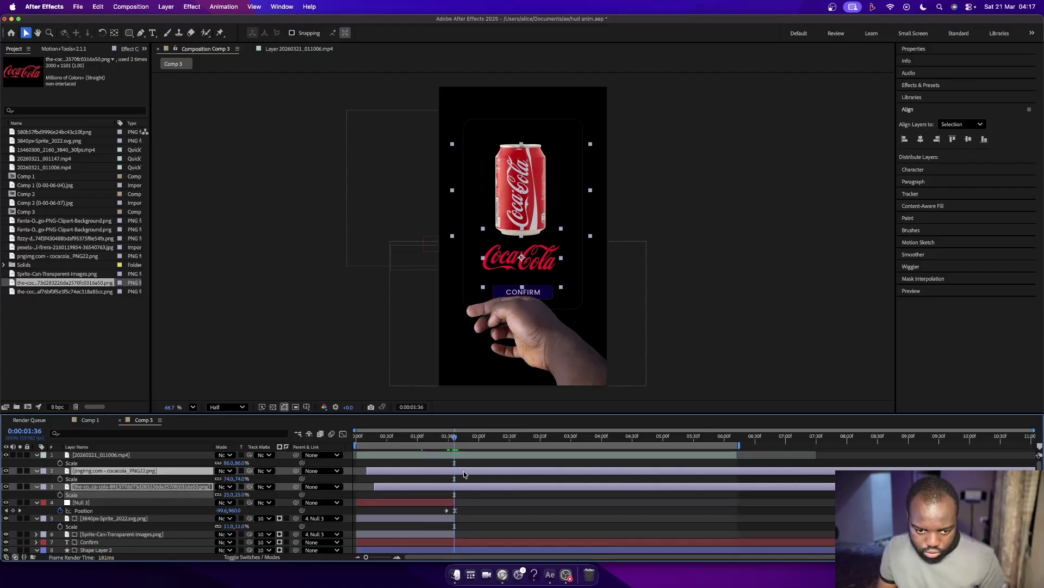
pyautogui.hotkey('alt', '[')
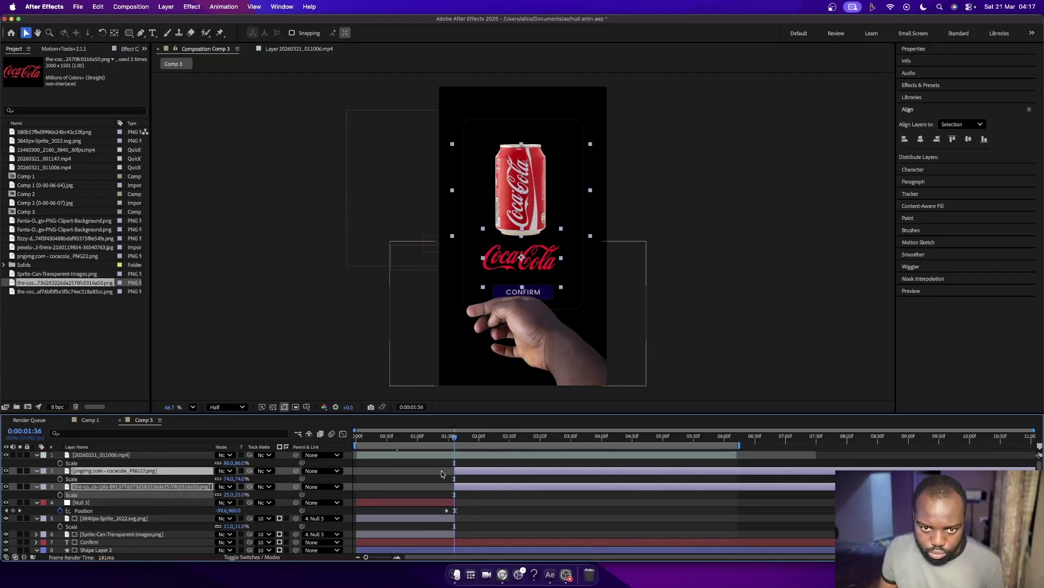
pyautogui.moveTo(455, 437); pyautogui.dragTo(447, 440)
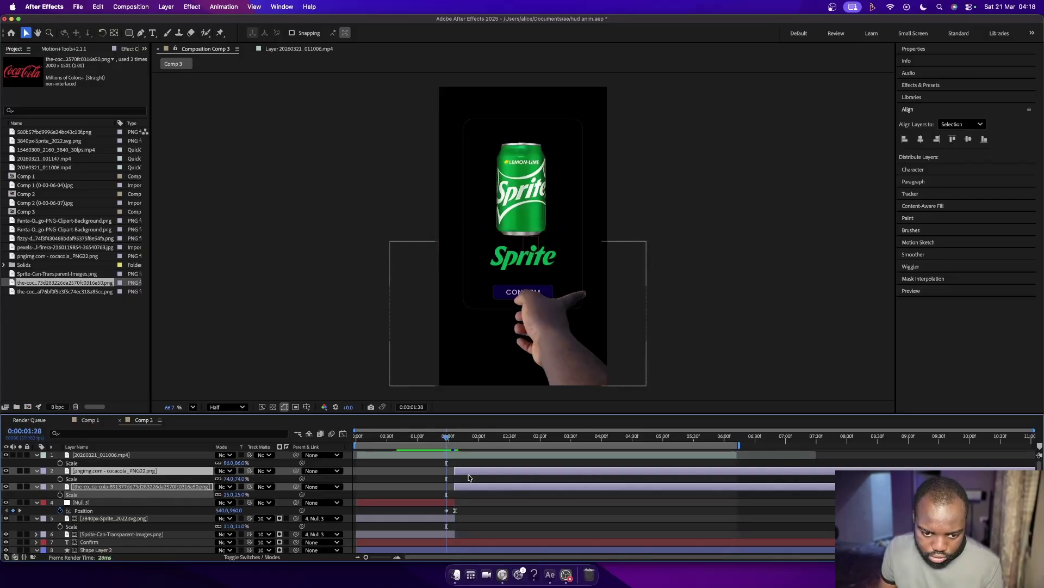
pyautogui.click(473, 490)
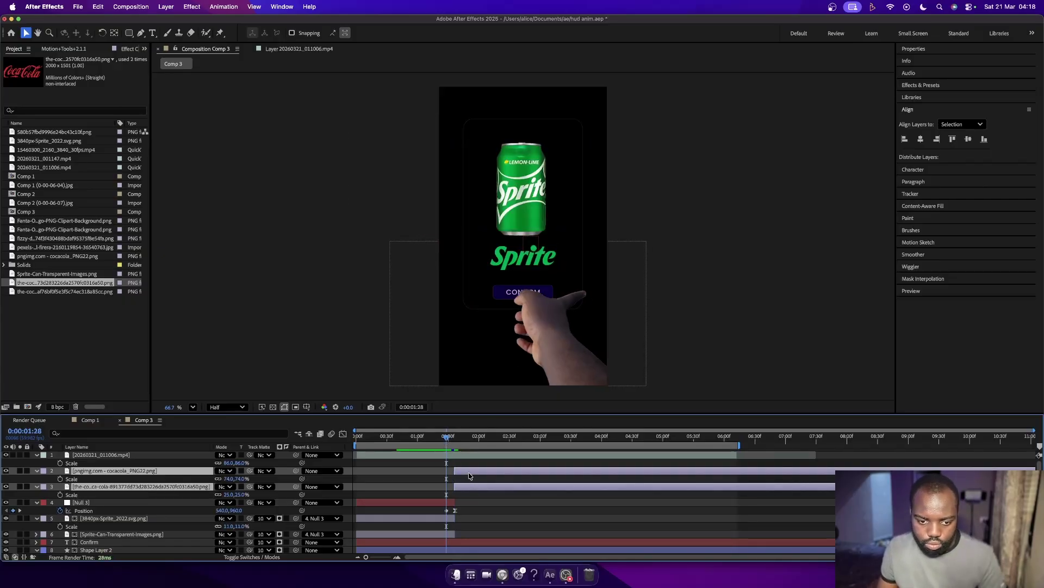
pyautogui.press('[')
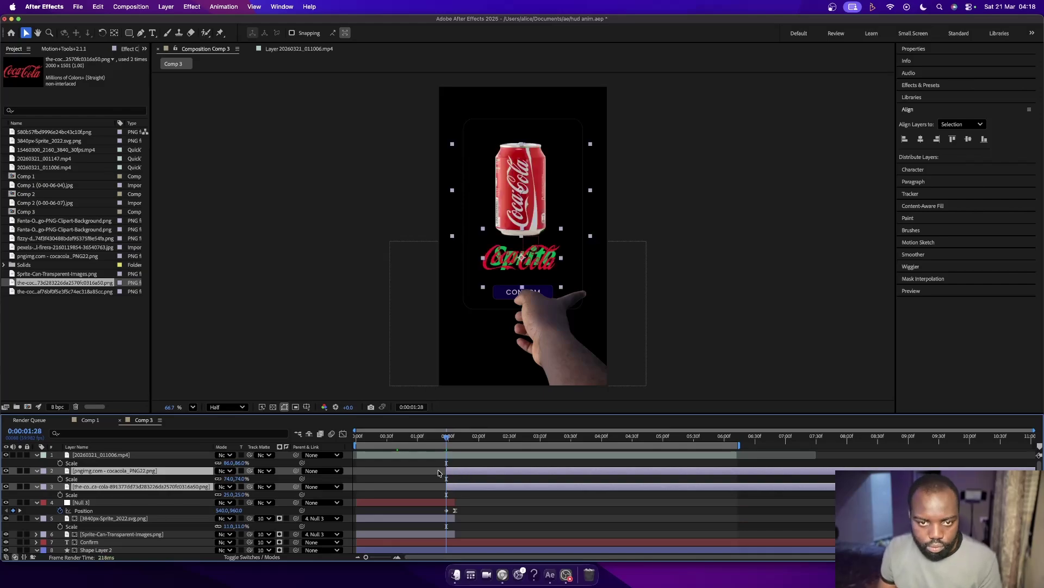
# Duplicate Null 3, place the copy directly below the hand layer and shift it to start at 0:00:01:28.
pyautogui.click(88, 503)
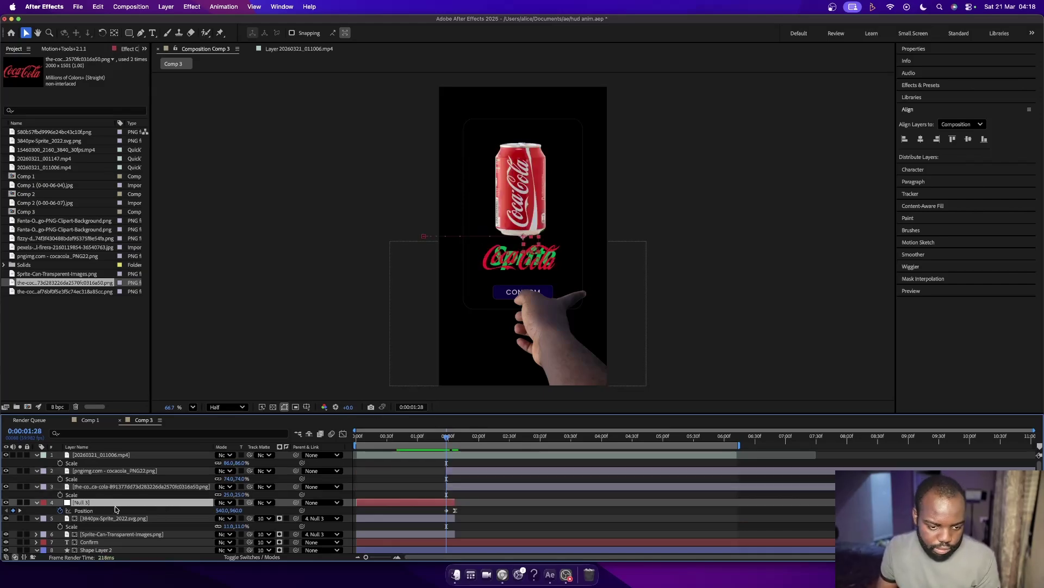
pyautogui.press('super+d')
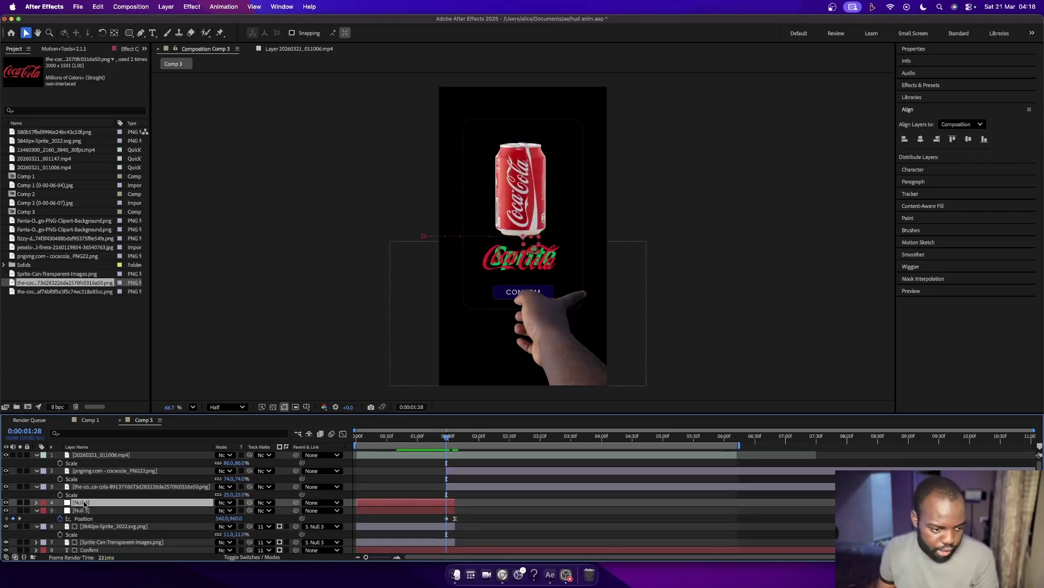
pyautogui.moveTo(84, 504); pyautogui.dragTo(89, 469)
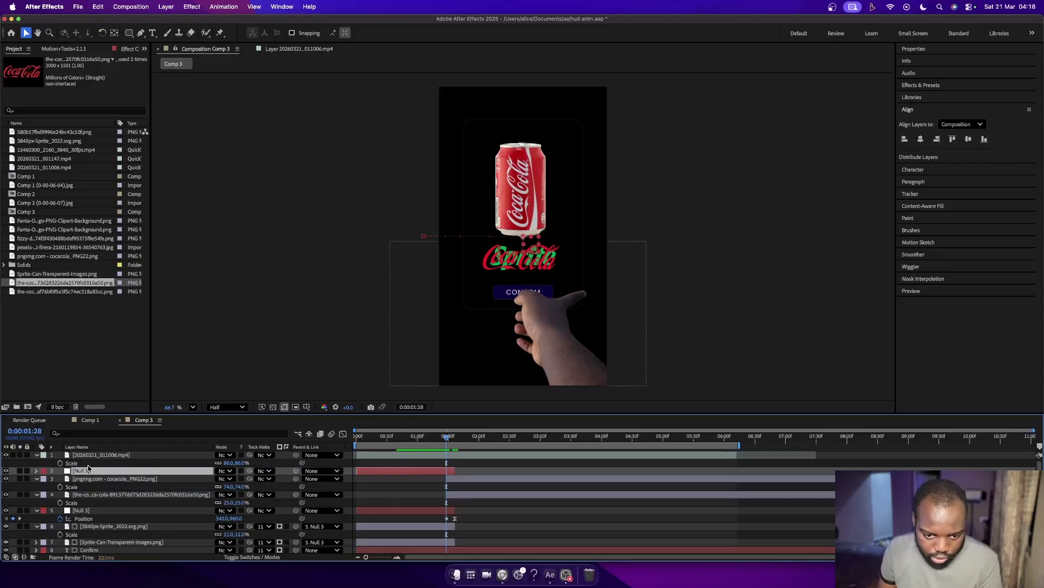
pyautogui.moveTo(414, 471); pyautogui.dragTo(458, 471)
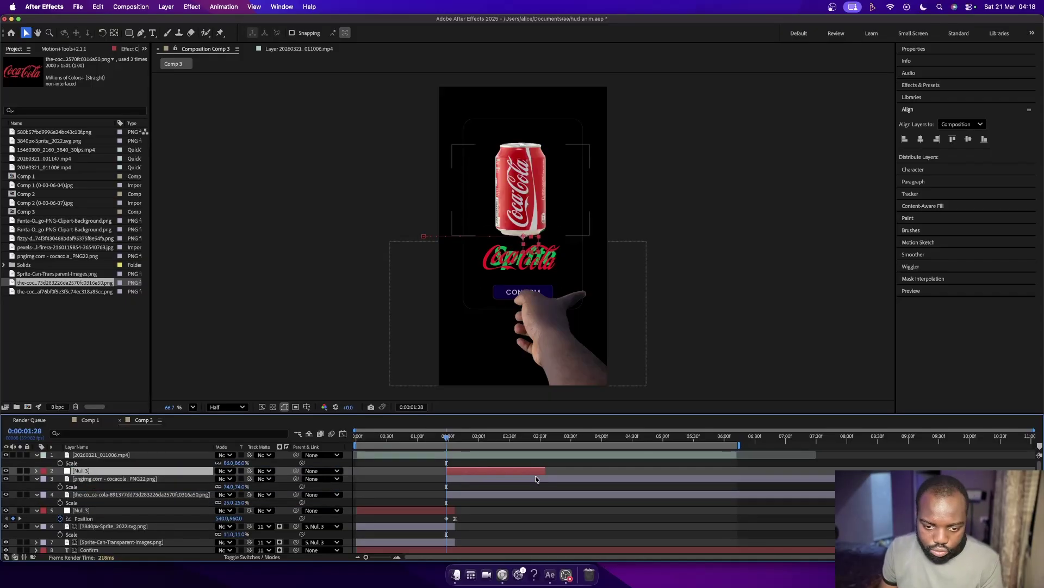
# Show the Null 3 copy's position keyframes and parent the Coca-Cola can and logo layers to that null.
pyautogui.press('p')
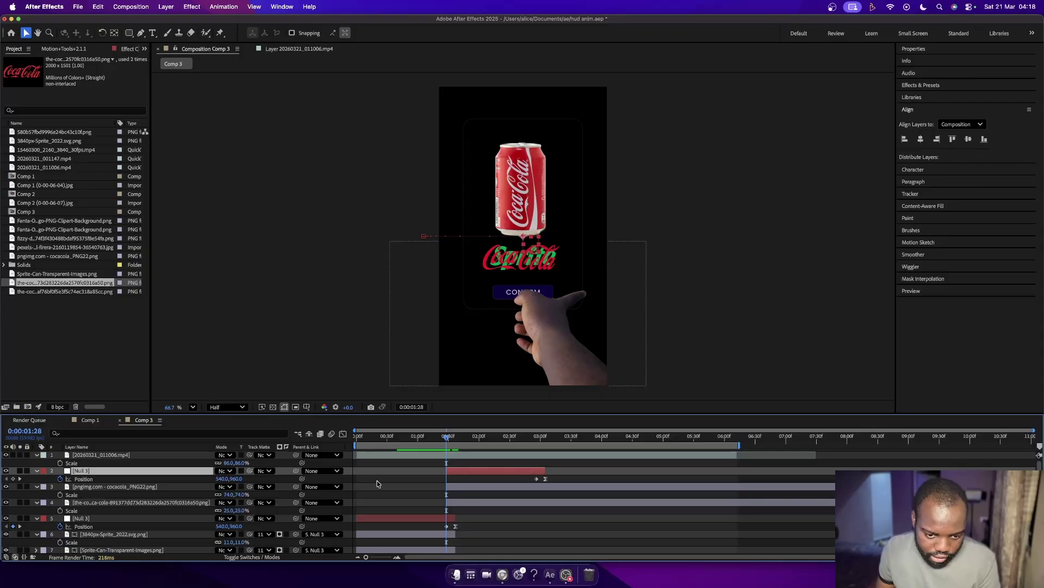
pyautogui.click(467, 501)
pyautogui.keyDown('shift'); pyautogui.click(464, 487); pyautogui.keyUp('shift')
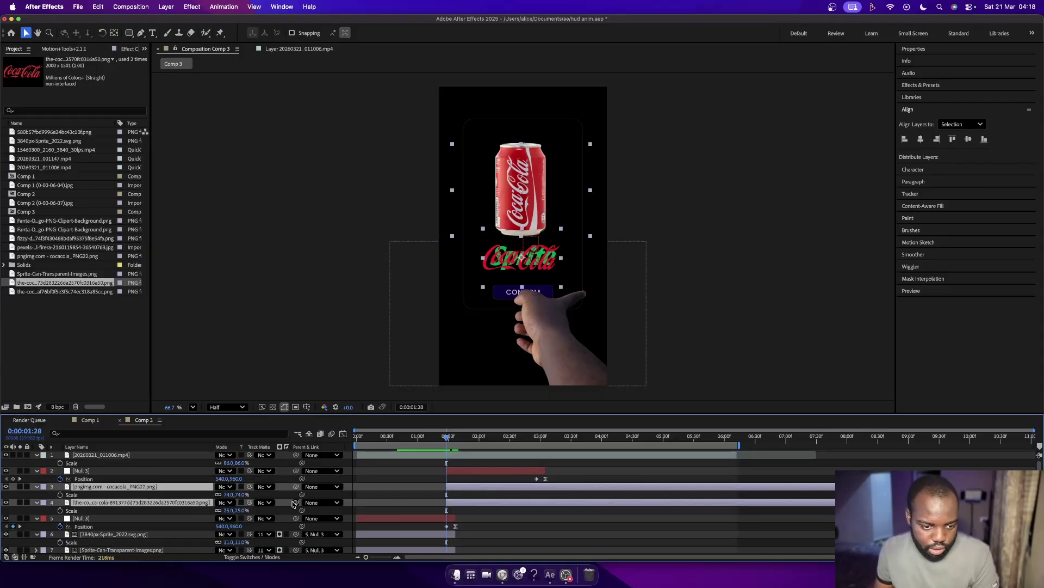
pyautogui.moveTo(297, 504); pyautogui.dragTo(126, 472)
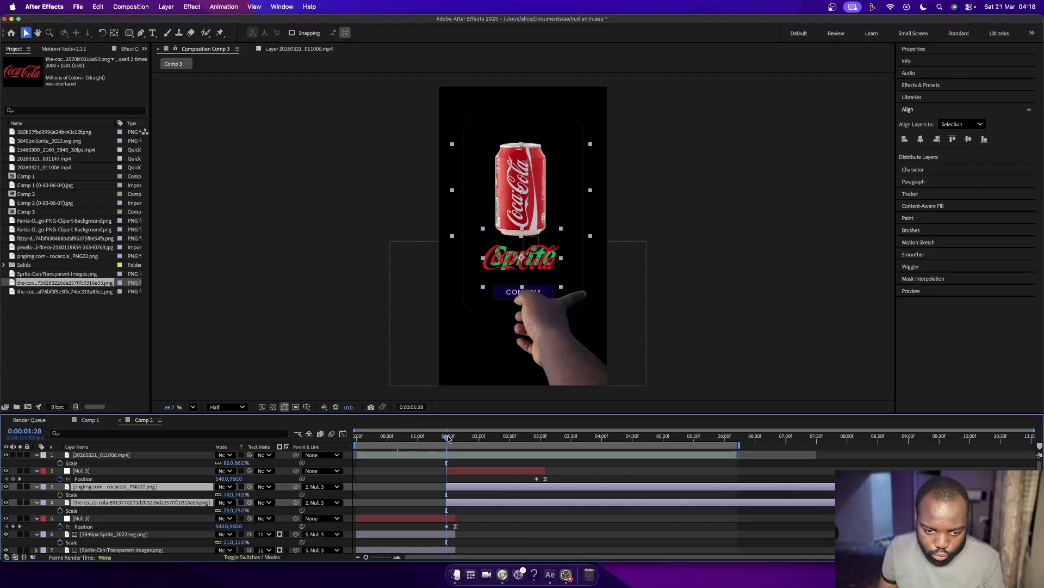
# Keyframe the Null 3 copy's position at 540, 960 at 0:00:01:37 and at 1206, 960 at 0:00:01:28.
pyautogui.moveTo(448, 435); pyautogui.dragTo(457, 438)
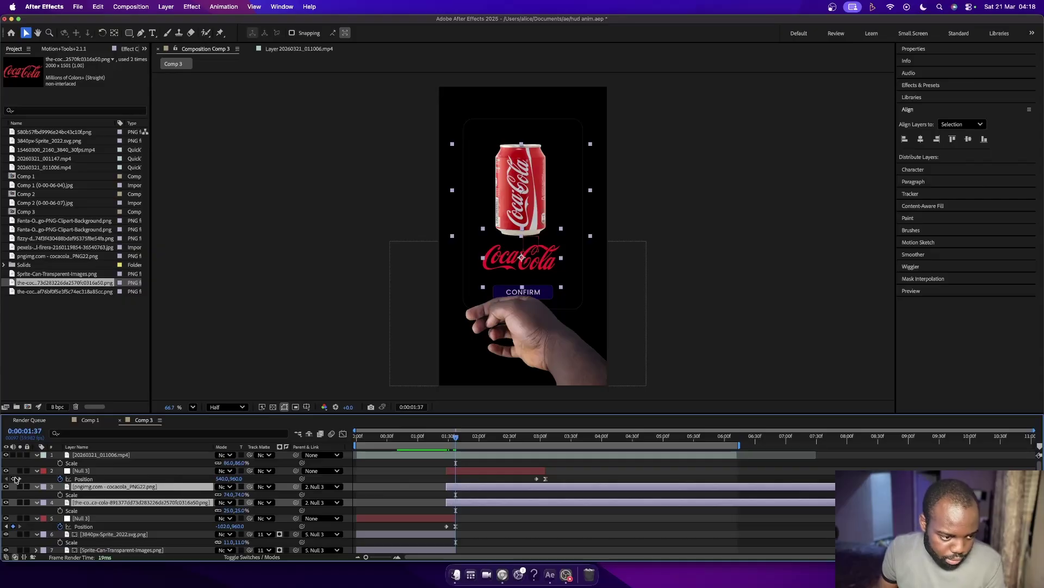
pyautogui.click(13, 478)
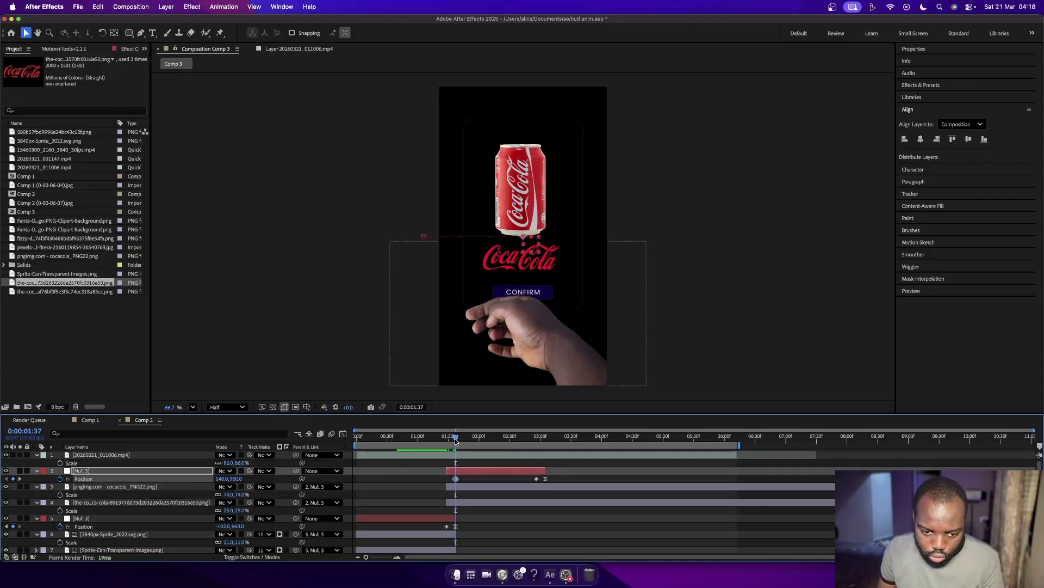
pyautogui.moveTo(456, 439); pyautogui.dragTo(446, 443)
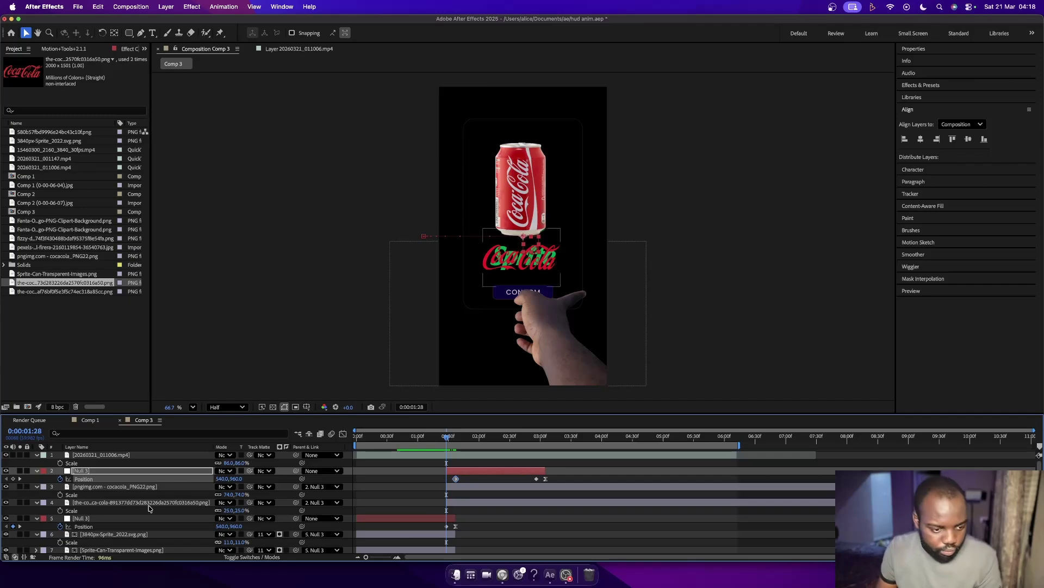
pyautogui.moveTo(222, 481); pyautogui.dragTo(502, 473)
pyautogui.moveTo(516, 472); pyautogui.dragTo(526, 472)
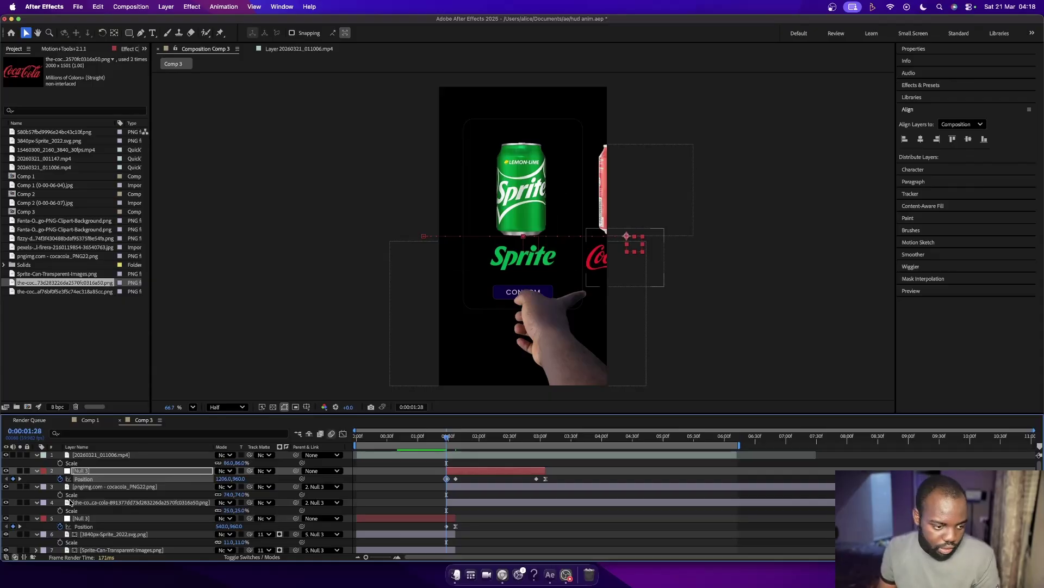
# Set the matte layer as track matte for the Coca-Cola can and logo, and move the null's 0:00:01:28 position to 1249, 960.
pyautogui.click(93, 488)
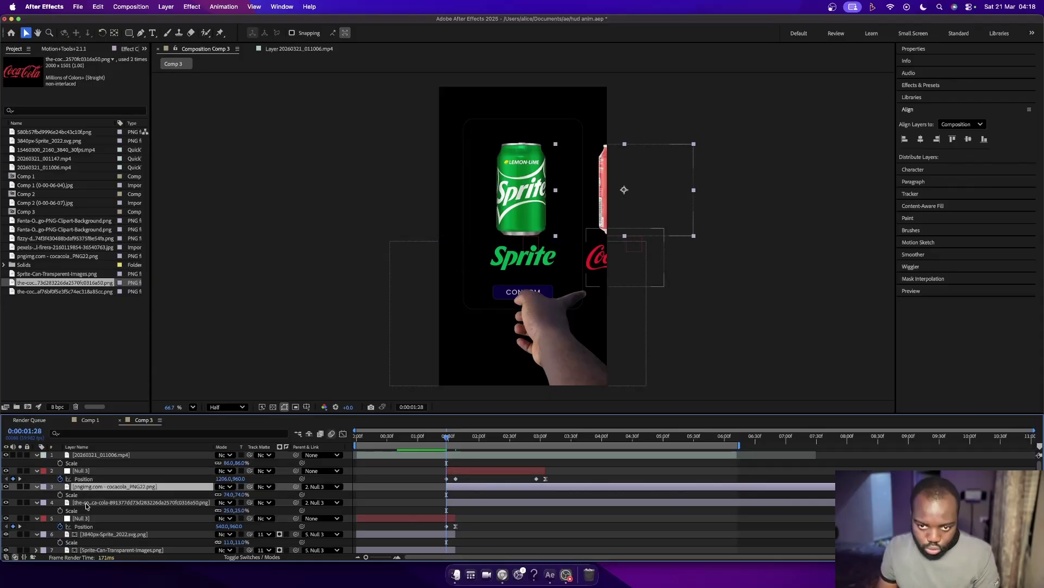
pyautogui.keyDown('shift'); pyautogui.click(86, 505); pyautogui.keyUp('shift')
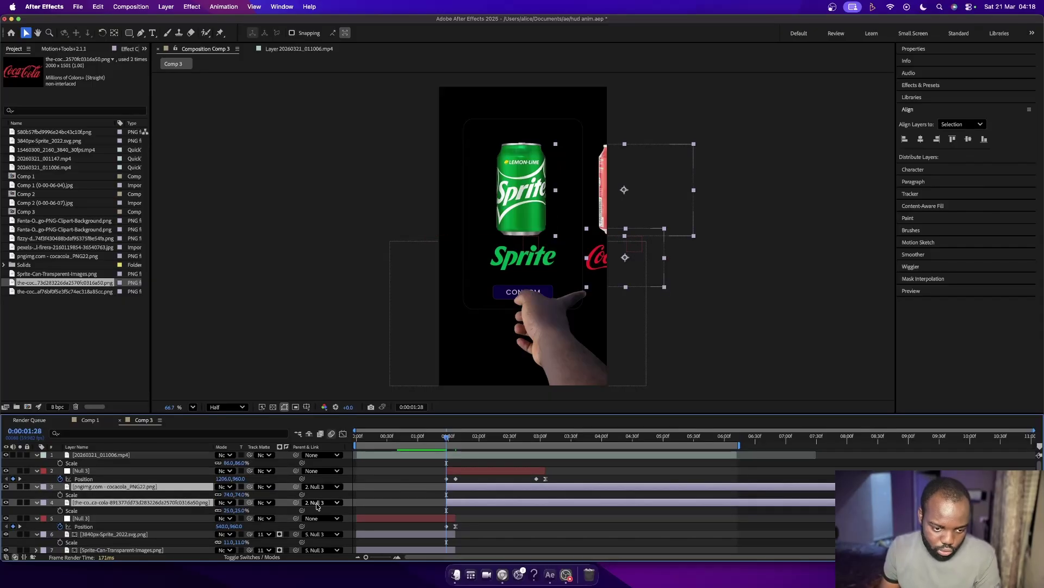
pyautogui.click(261, 503)
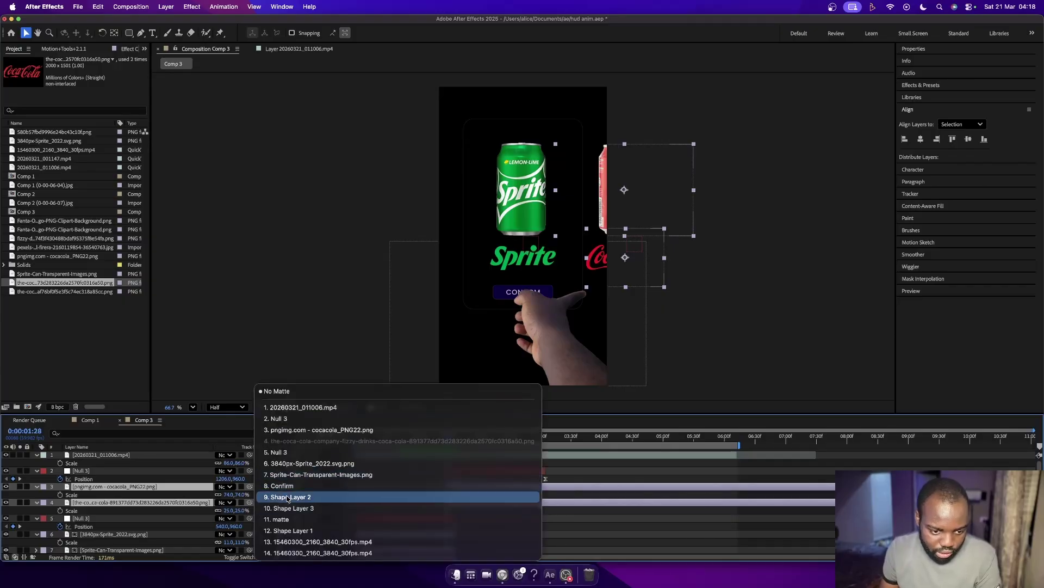
pyautogui.click(284, 520)
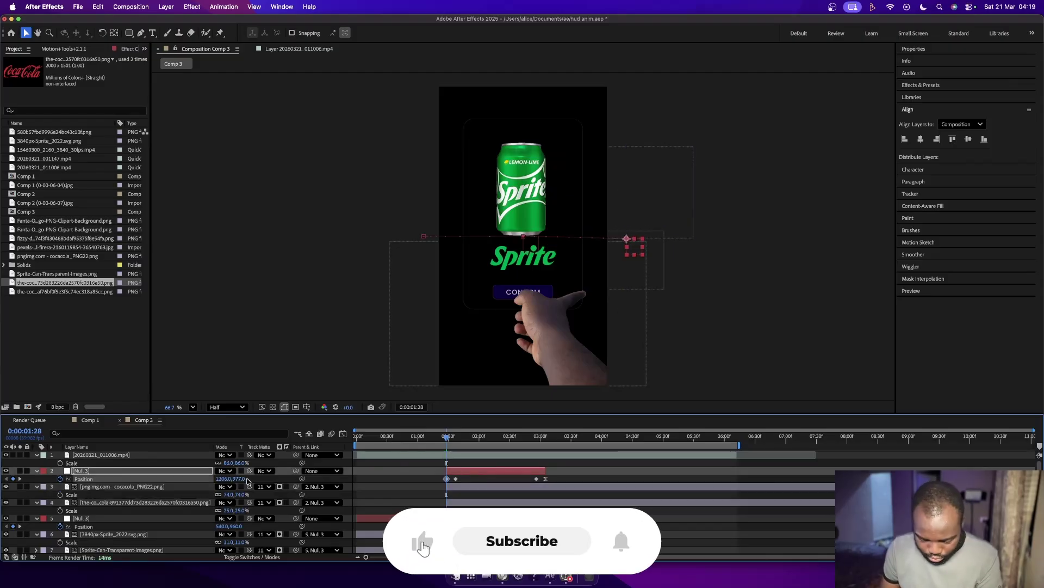
pyautogui.moveTo(230, 479); pyautogui.dragTo(245, 478)
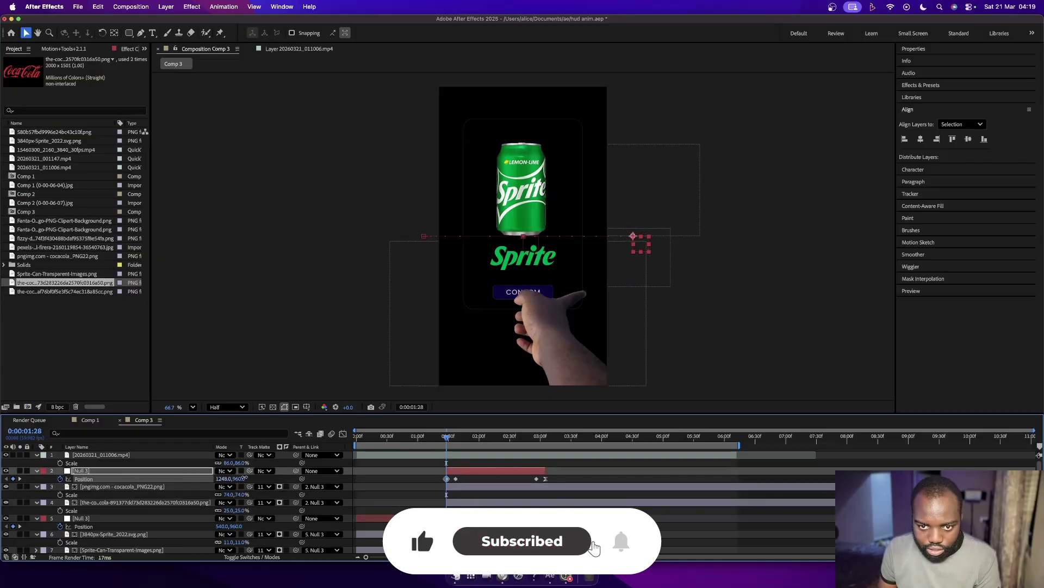
# Ease the null's 0:00:01:37 position keyframe with a speed curve that starts fast and slows down, and preview the Coca-Cola slide-in.
pyautogui.click(456, 479)
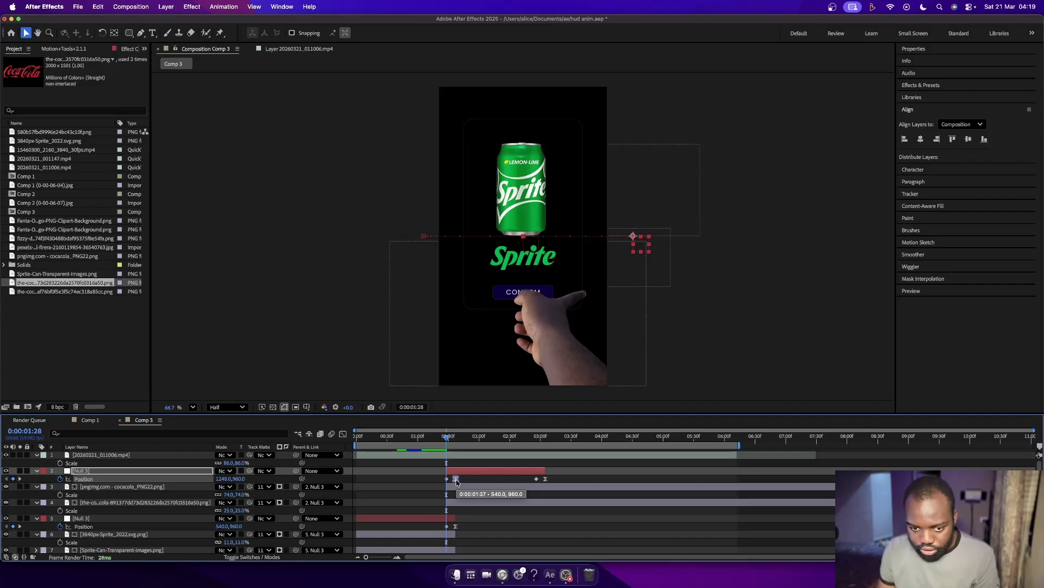
pyautogui.click(343, 433)
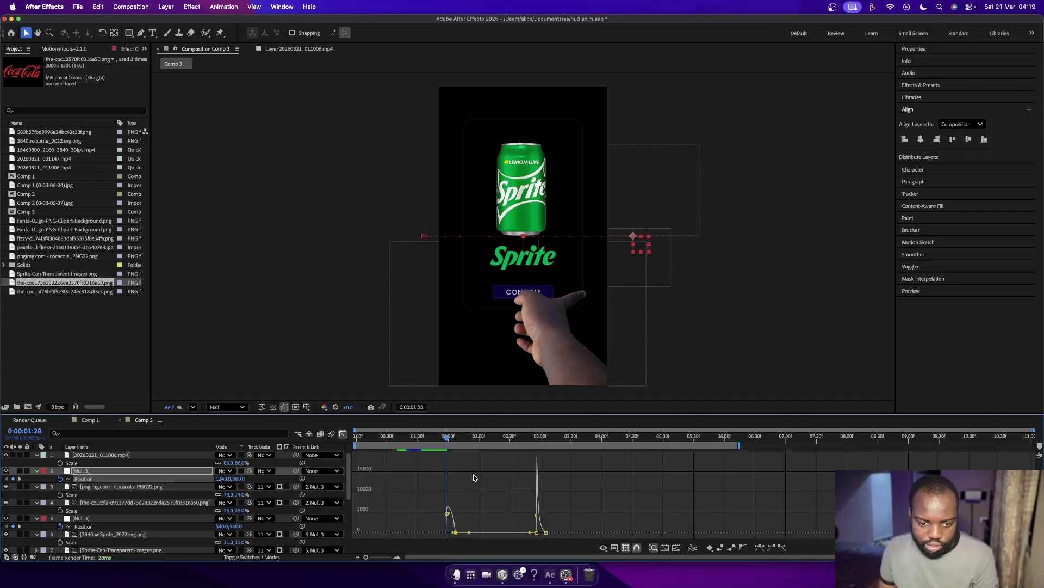
pyautogui.moveTo(455, 533); pyautogui.dragTo(432, 523)
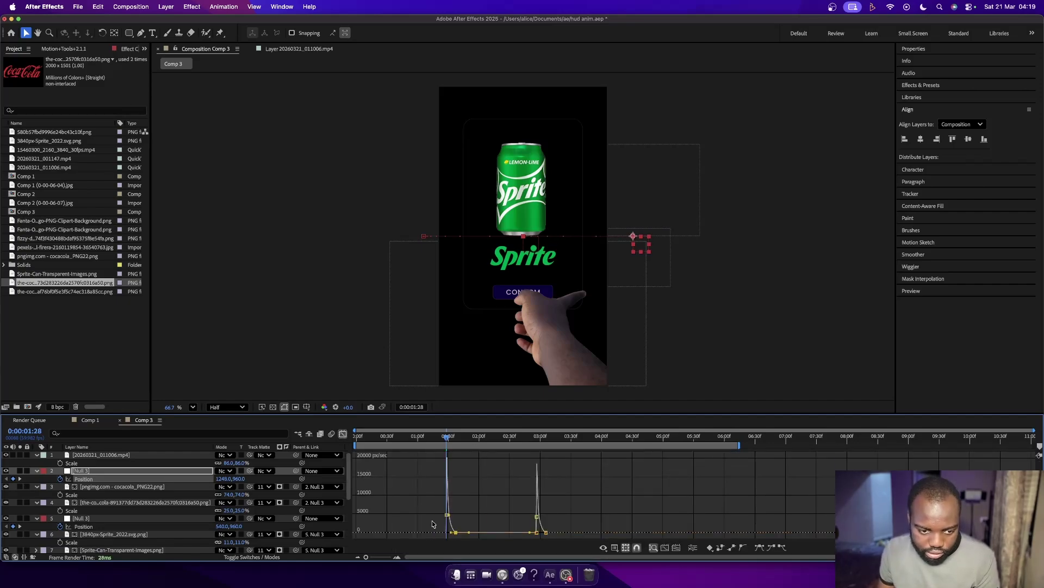
pyautogui.click(342, 434)
pyautogui.click(409, 437)
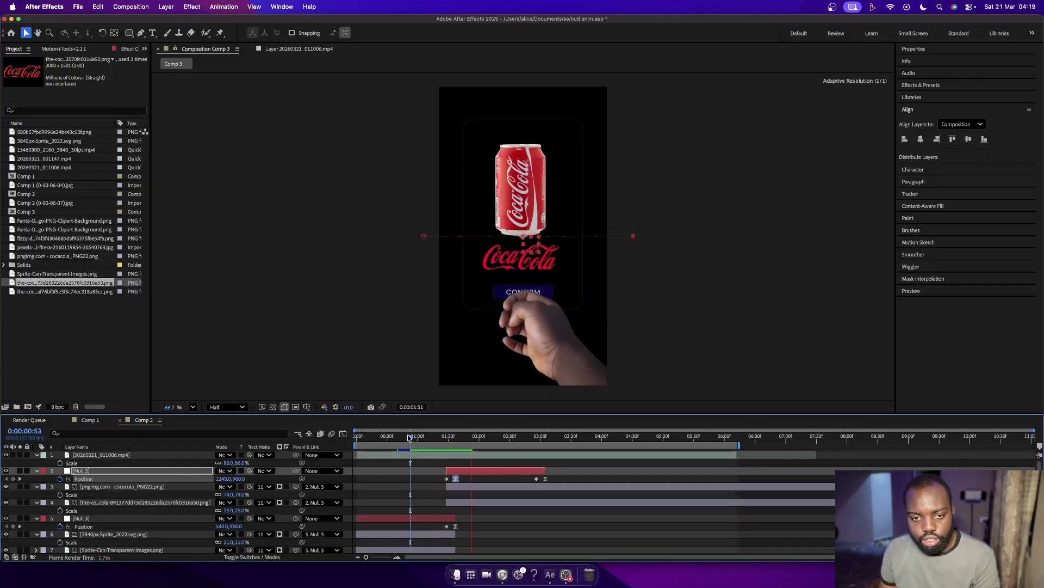
pyautogui.moveTo(422, 438); pyautogui.dragTo(448, 439)
pyautogui.press('space')
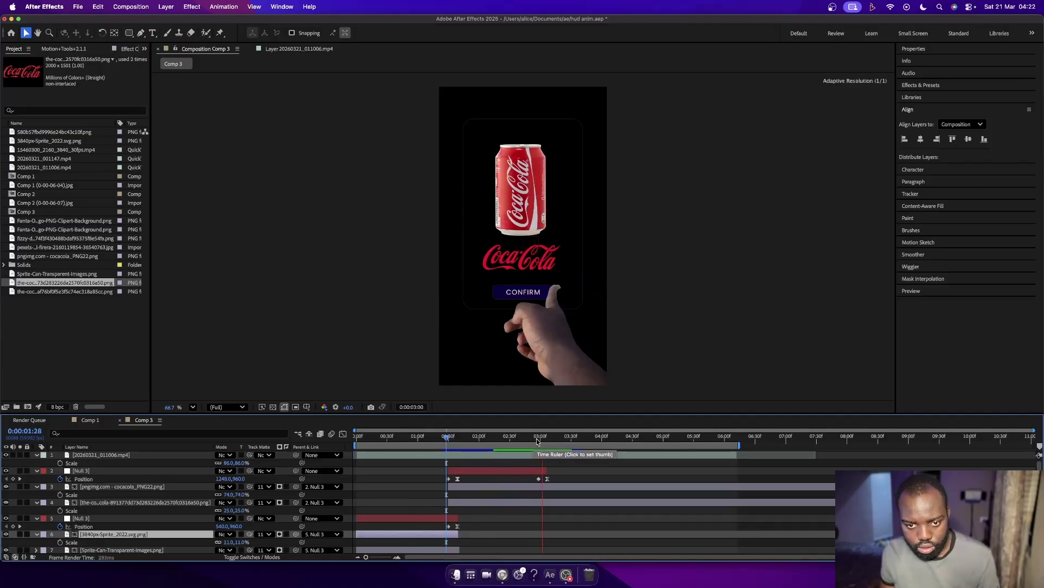
pyautogui.press('space')
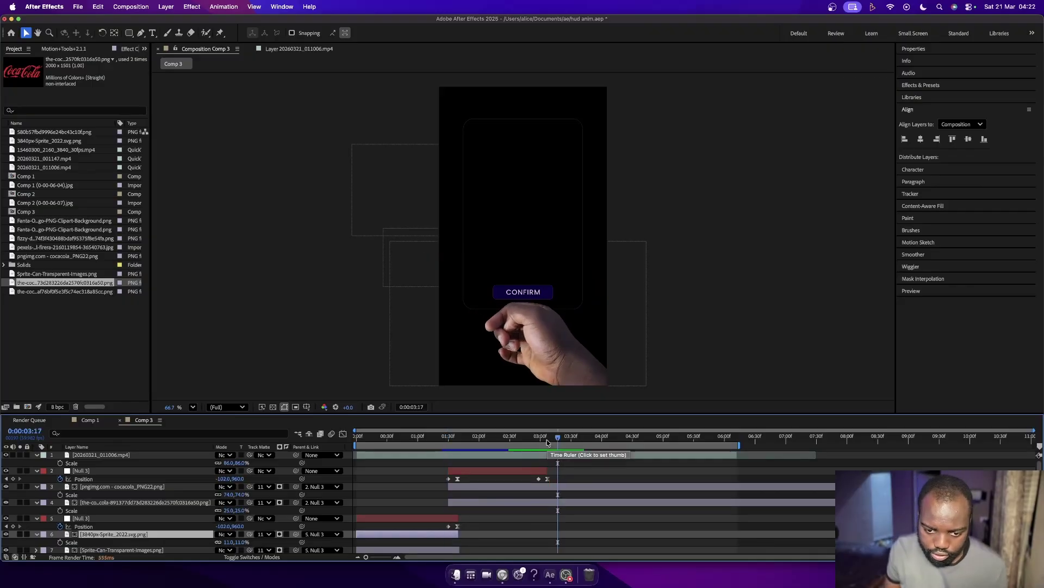
# Trim the ends of the Coca-Cola can and logo layers at 0:00:03:06.
pyautogui.click(547, 438)
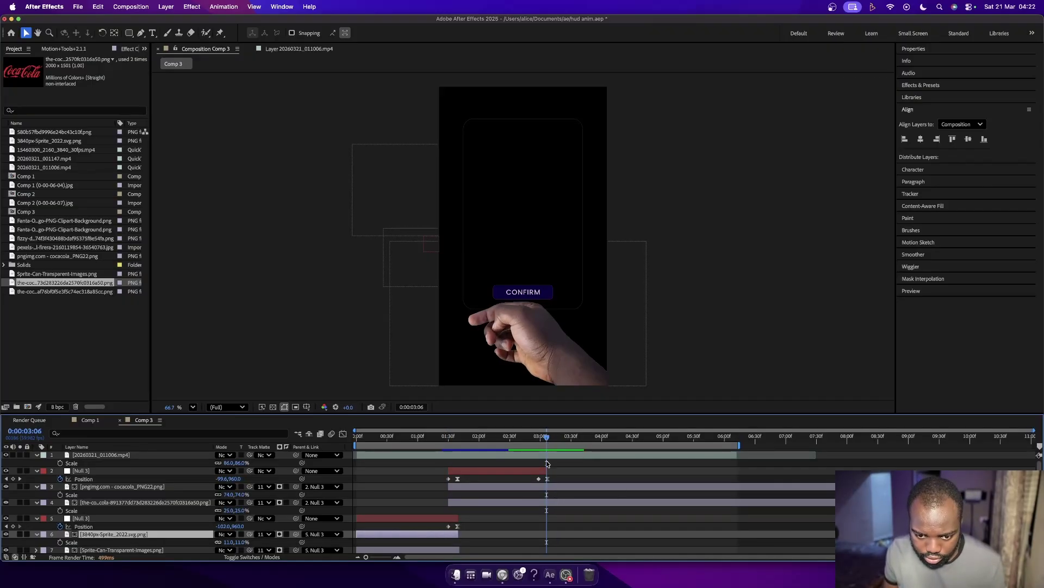
pyautogui.click(554, 487)
pyautogui.keyDown('shift'); pyautogui.click(554, 502); pyautogui.keyUp('shift')
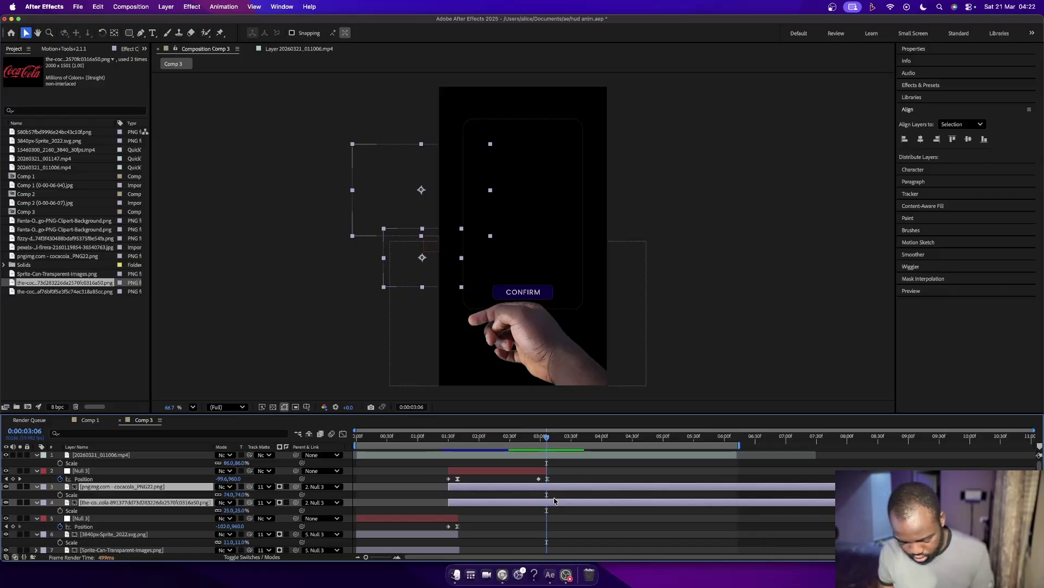
pyautogui.press('super+shift+a')
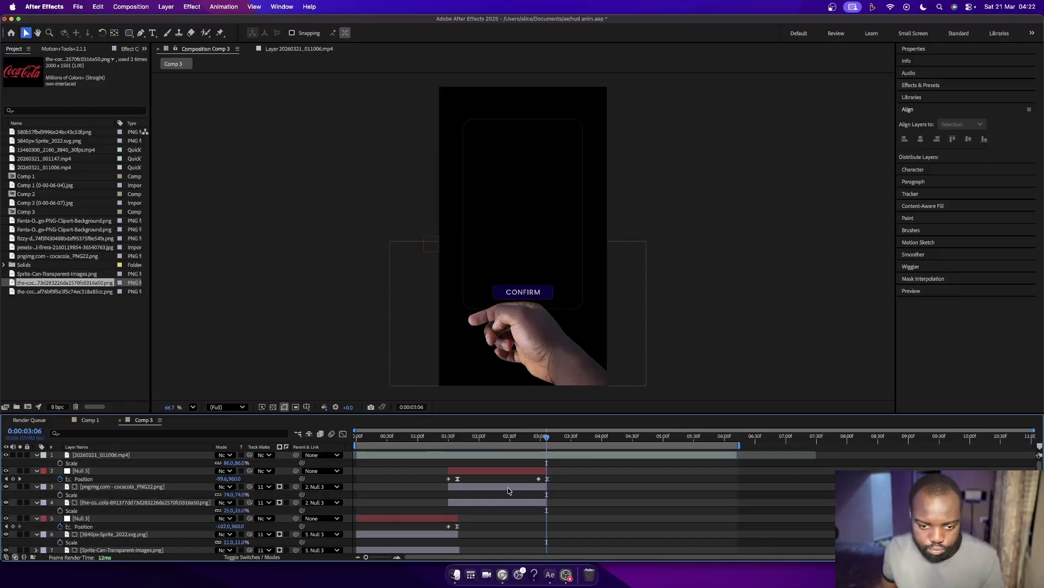
pyautogui.click(505, 505)
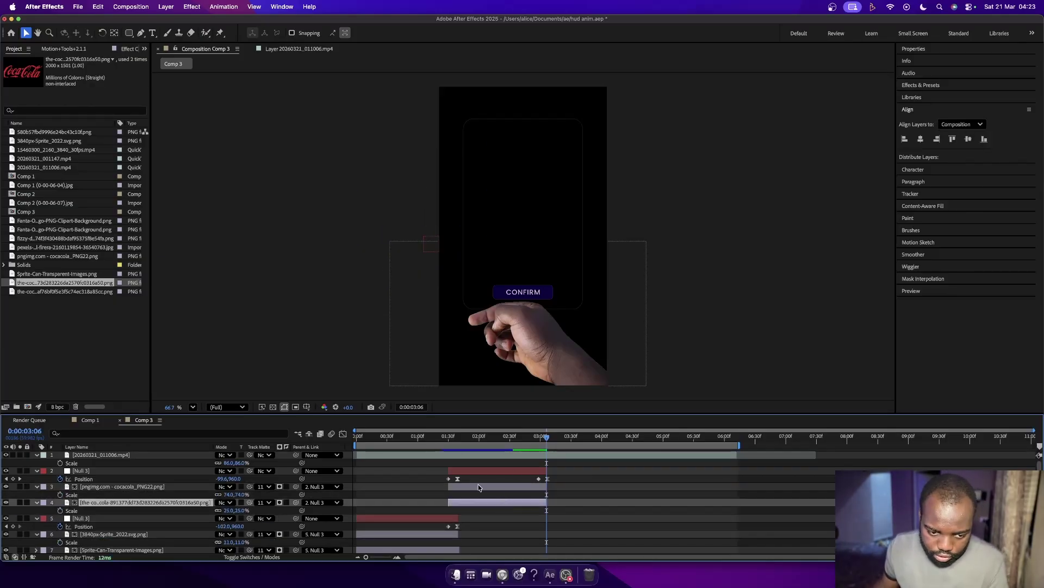
pyautogui.click(480, 487)
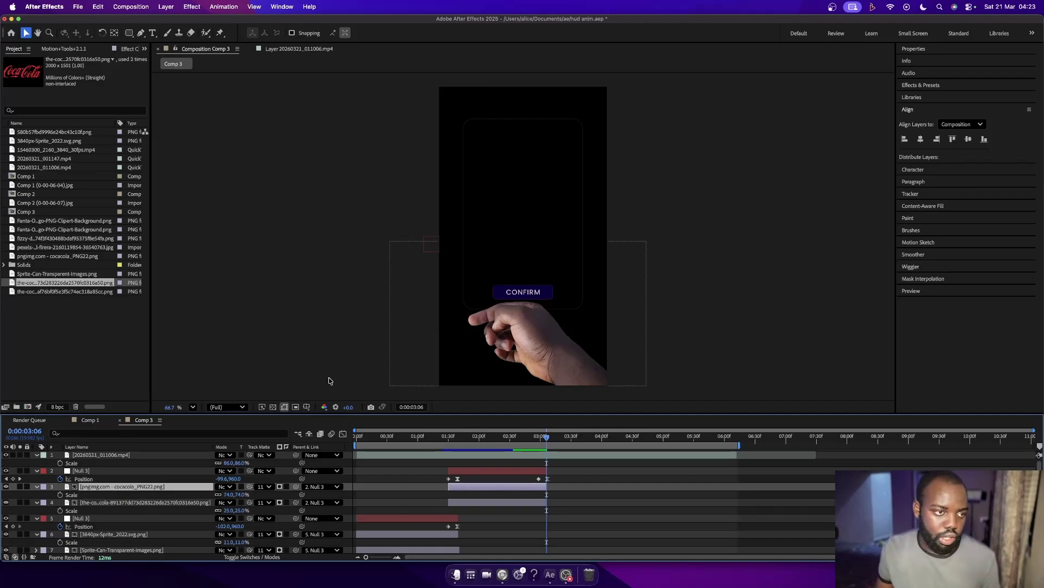
# Add the Fanta can image 580b57fbd9996e24bc43c10f.png below the hand layer, scale it to 83% and place it over the Coca-Cola can.
pyautogui.click(39, 143)
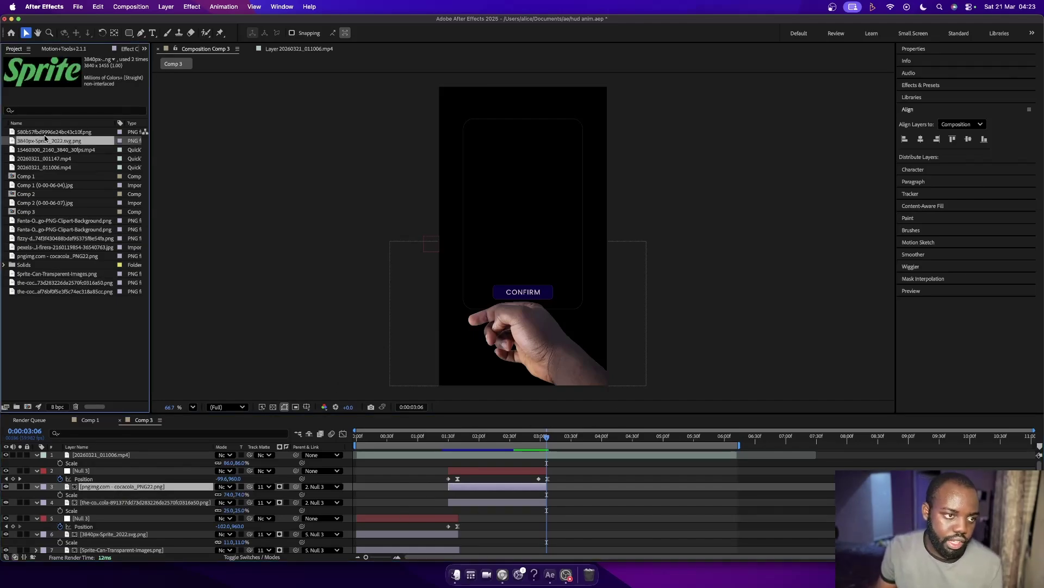
pyautogui.click(40, 134)
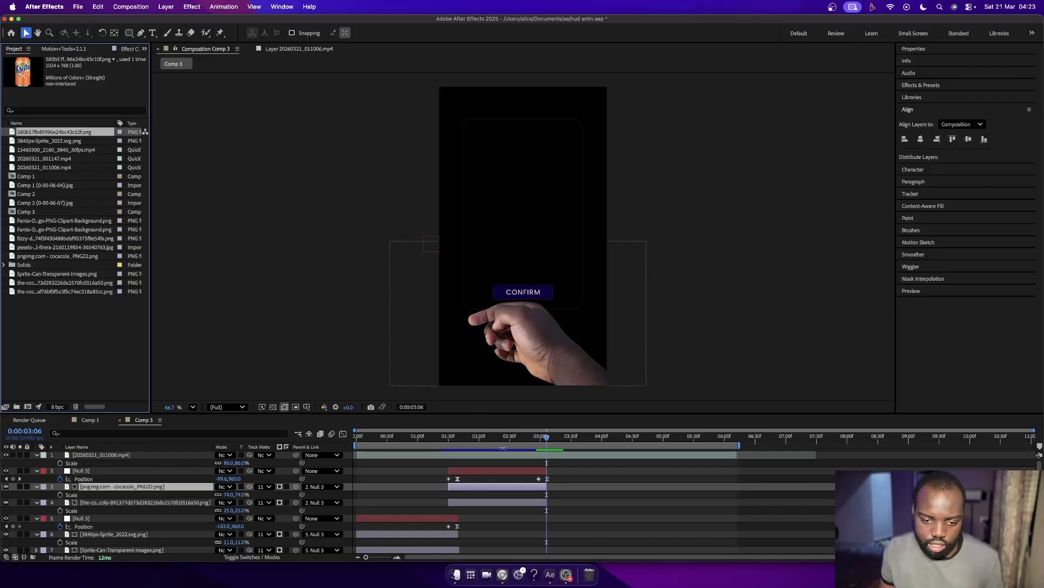
pyautogui.moveTo(503, 447); pyautogui.dragTo(496, 468)
pyautogui.moveTo(234, 478); pyautogui.dragTo(223, 479)
# Add the Fanta orange logo image below the Fanta can layer, scaled to 22%, tilted slightly clockwise and placed over the Coca-Cola logo.
pyautogui.moveTo(65, 221); pyautogui.dragTo(521, 259)
pyautogui.press('shift+alt+KP_Subtract')
pyautogui.press('shift+alt+KP_Subtract')
pyautogui.press('shift+alt+KP_Subtract')
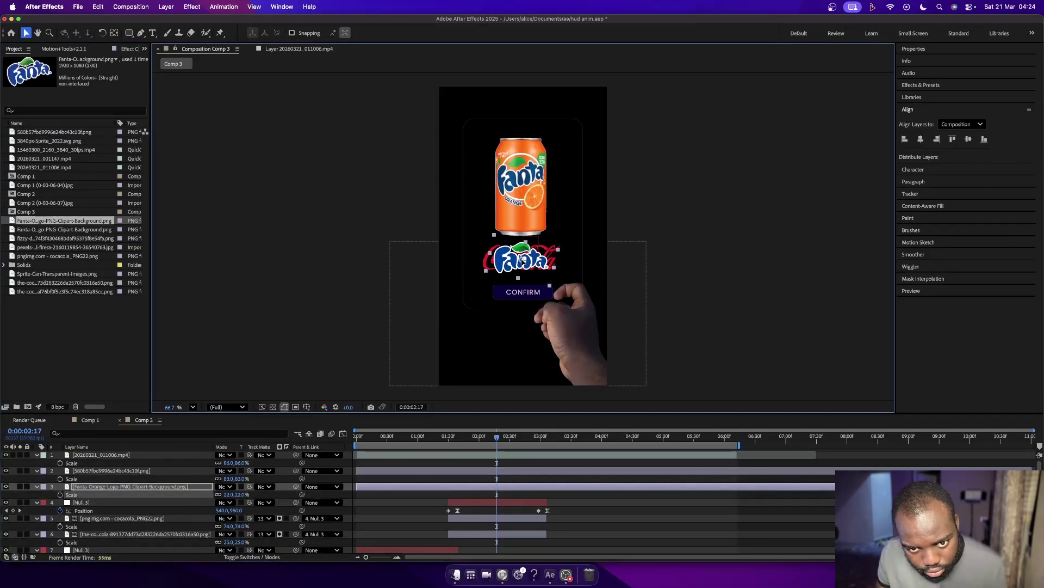
# Trim the starts of the Fanta can and logo layers at 0:00:02:58.
pyautogui.press('k')
pyautogui.press('super+shift+Up')
pyautogui.hotkey('alt', '[')
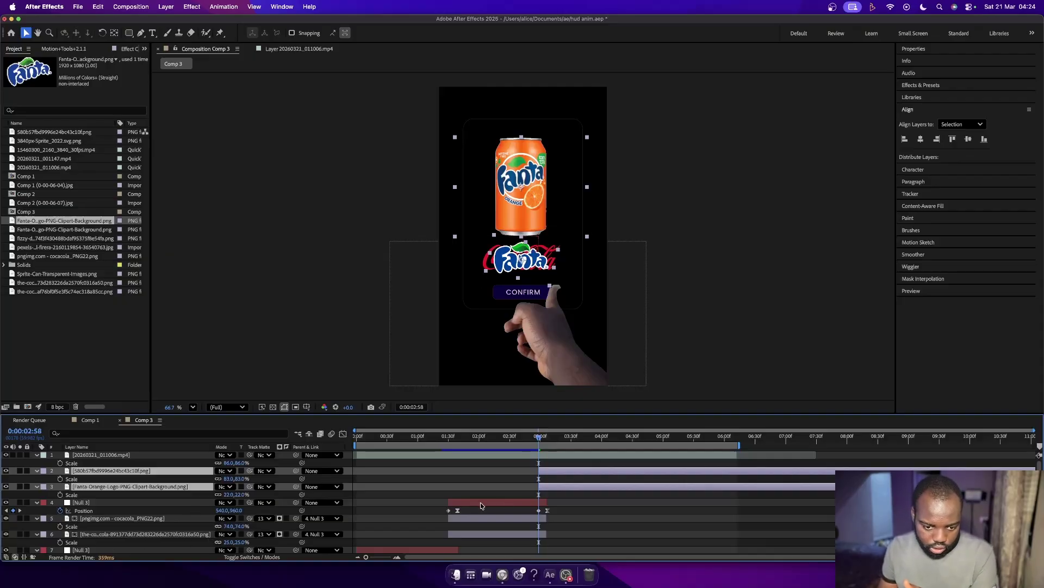
# Duplicate the original Null 3, place the copy directly below the hand layer and shift it to start at 0:00:02:58.
pyautogui.click(131, 552)
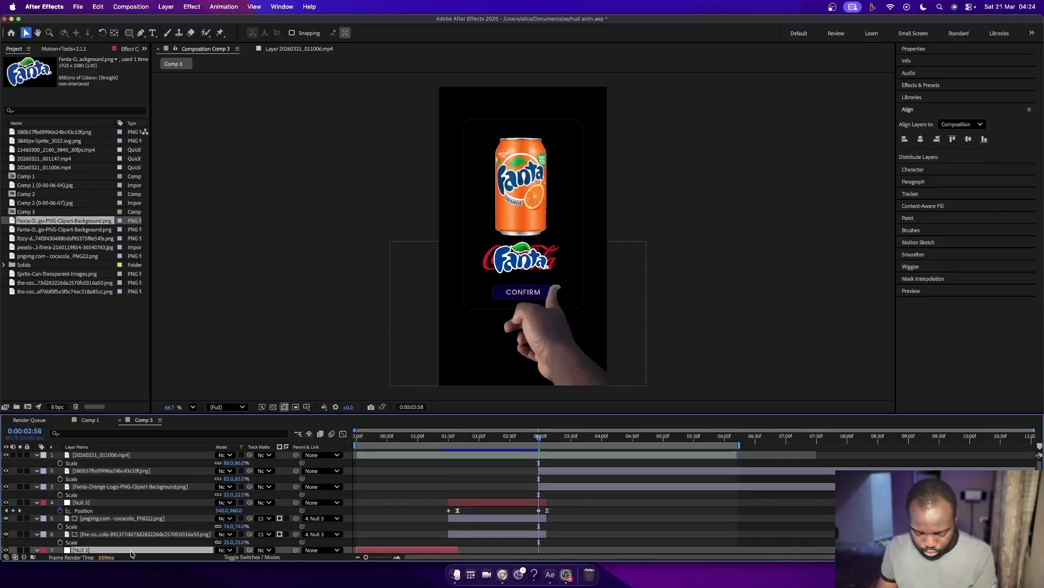
pyautogui.press('super+d')
pyautogui.moveTo(99, 554); pyautogui.dragTo(115, 462)
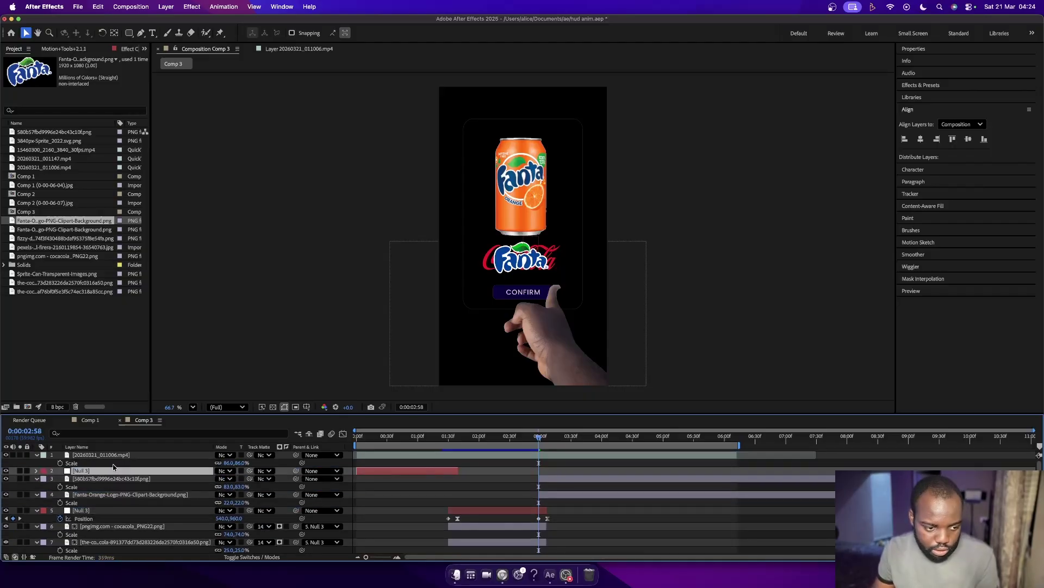
pyautogui.moveTo(386, 471); pyautogui.dragTo(567, 478)
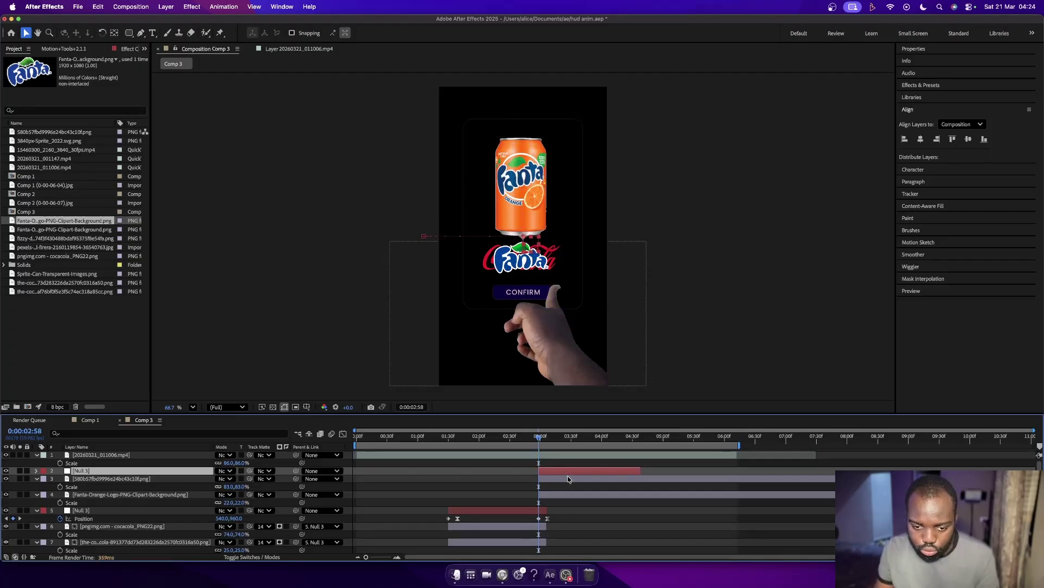
# Set the matte layer as track matte for the Fanta can and logo, and parent both to the newest Null 3 copy.
pyautogui.press('p')
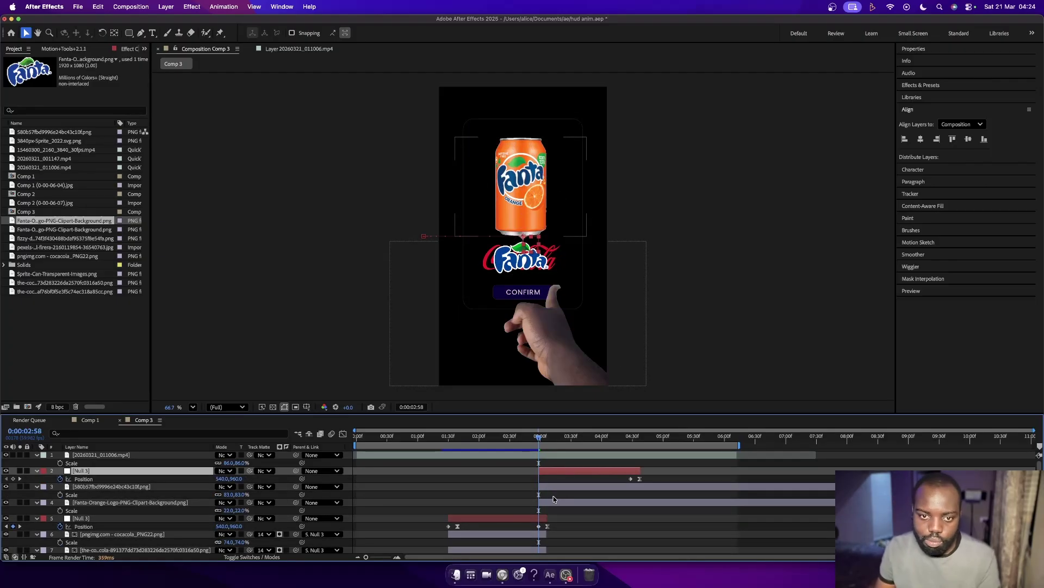
pyautogui.click(561, 486)
pyautogui.keyDown('shift'); pyautogui.click(553, 502); pyautogui.keyUp('shift')
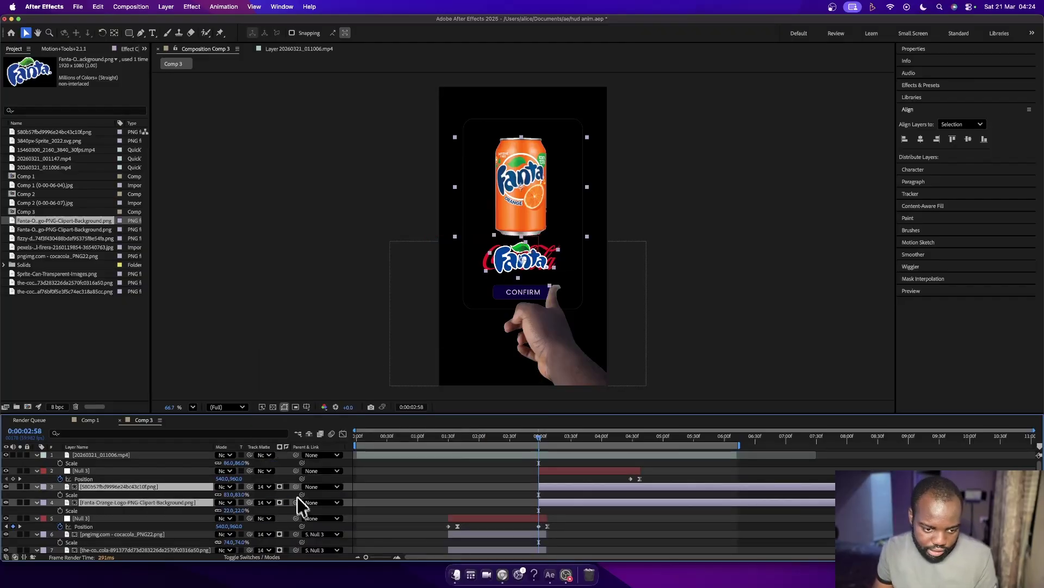
pyautogui.moveTo(297, 503); pyautogui.dragTo(82, 470)
# Keyframe the newest Null 3 copy's position from 1385, 960 at 0:00:02:58 to 540, 960 at 0:00:03:07.
pyautogui.click(594, 470)
pyautogui.press('k')
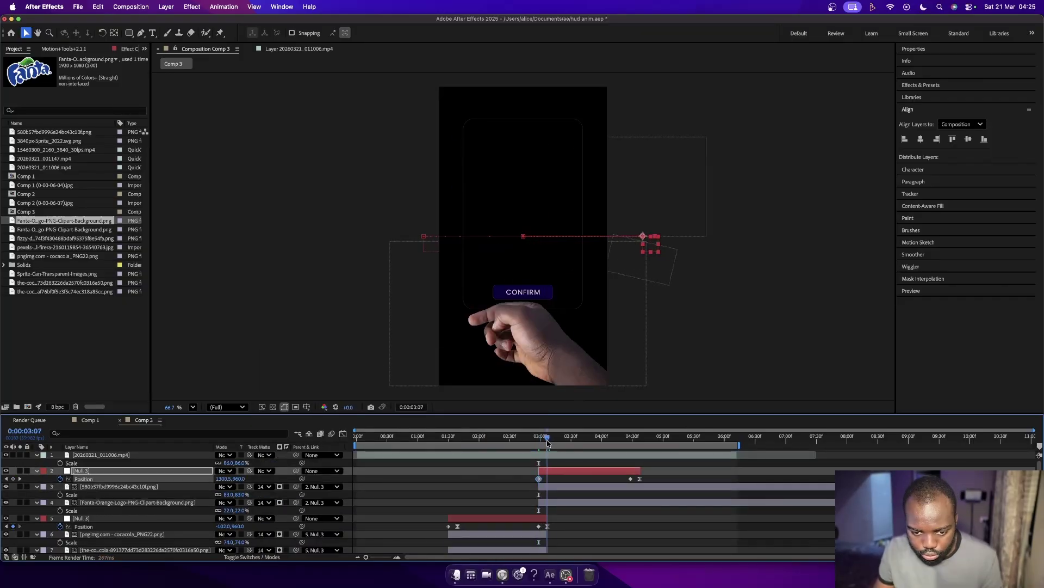
pyautogui.click(539, 526)
pyautogui.hotkey('ctrl', 'c')
pyautogui.click(571, 470)
pyautogui.hotkey('ctrl', 'v')
# Ease the 0:00:03:07 position keyframe with a fast-starting speed curve and preview the Coca-Cola-to-Fanta change from 0:00:02:50.
pyautogui.press('F9')
pyautogui.hotkey('shift', 'F3')
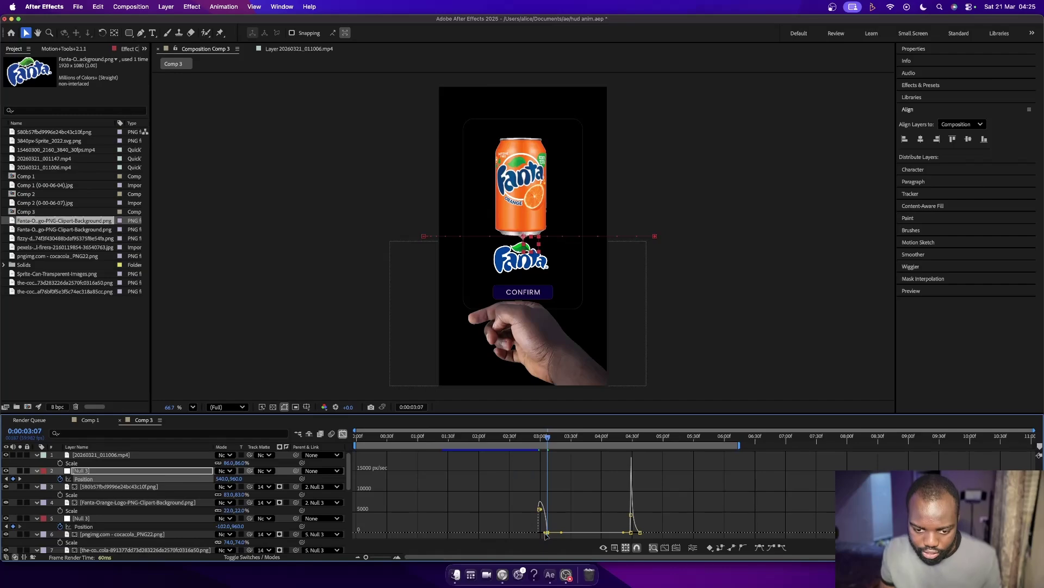
pyautogui.hotkey('shift', 'F3')
pyautogui.click(531, 438)
pyautogui.press('space')
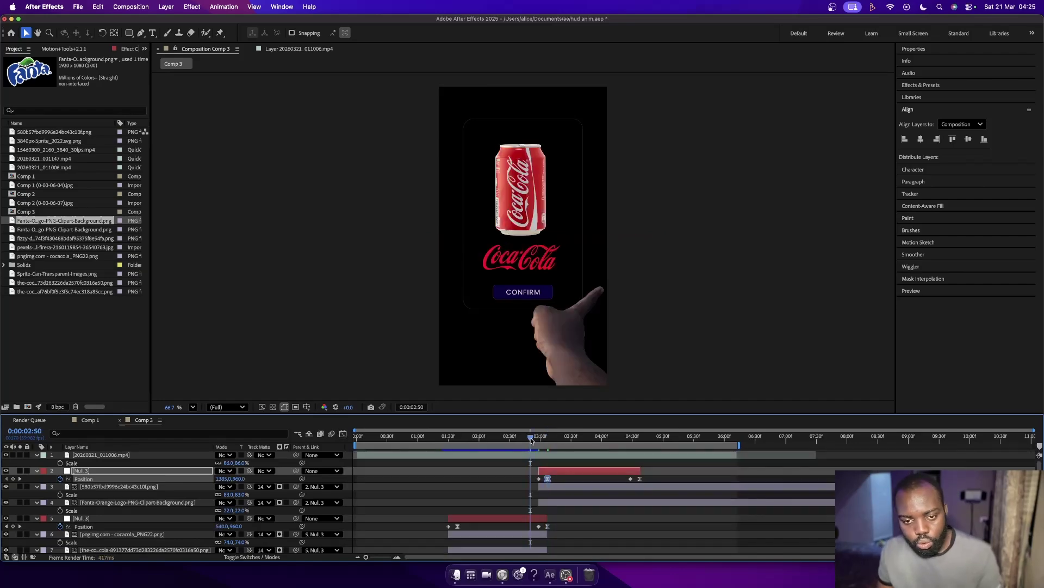
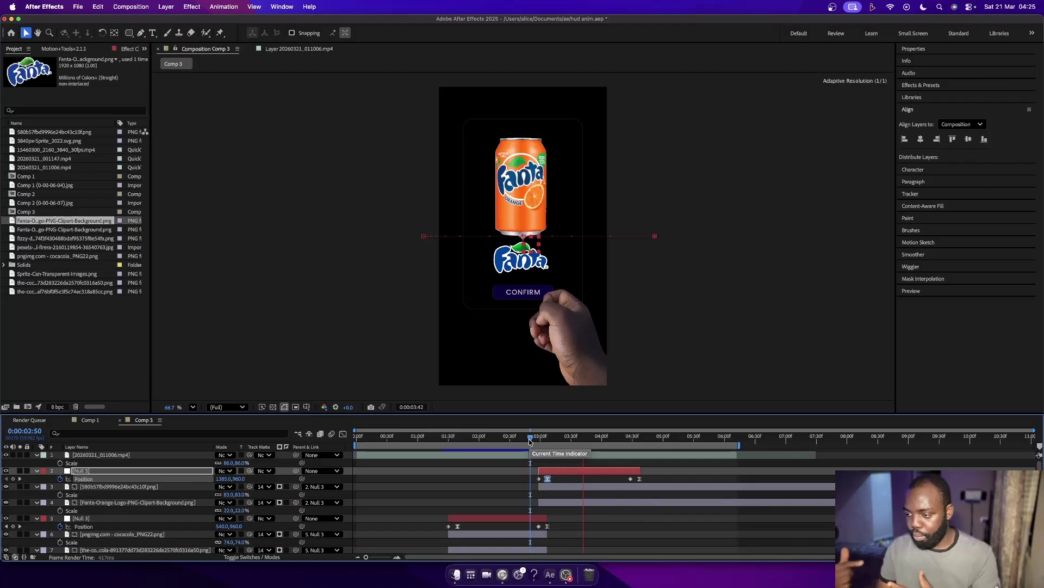
# Move the Fanta null's two exit position keyframes earlier so the slide-out starts at 0:00:04:12.
pyautogui.press('space')
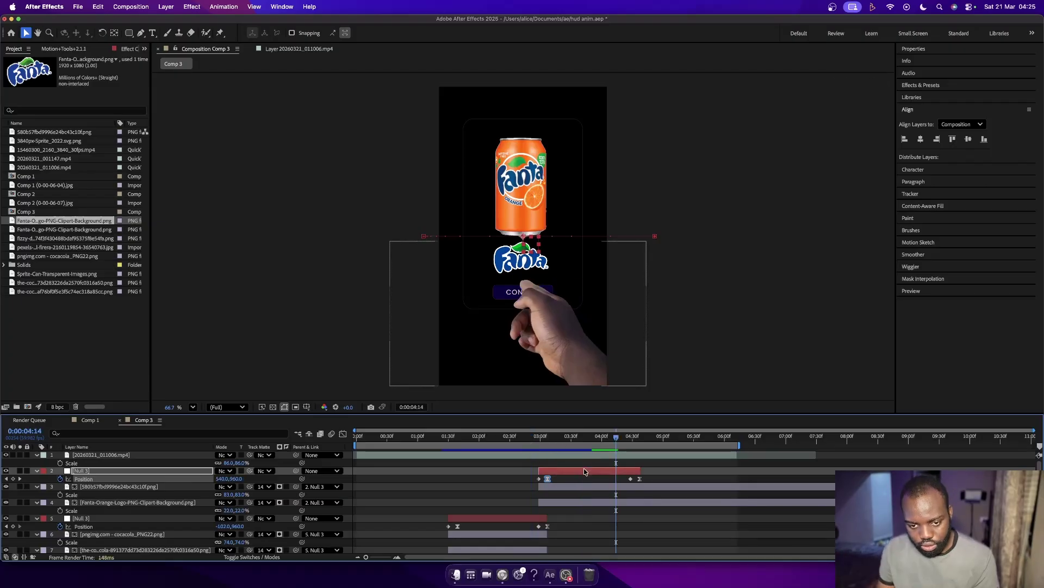
pyautogui.moveTo(618, 440); pyautogui.dragTo(615, 441)
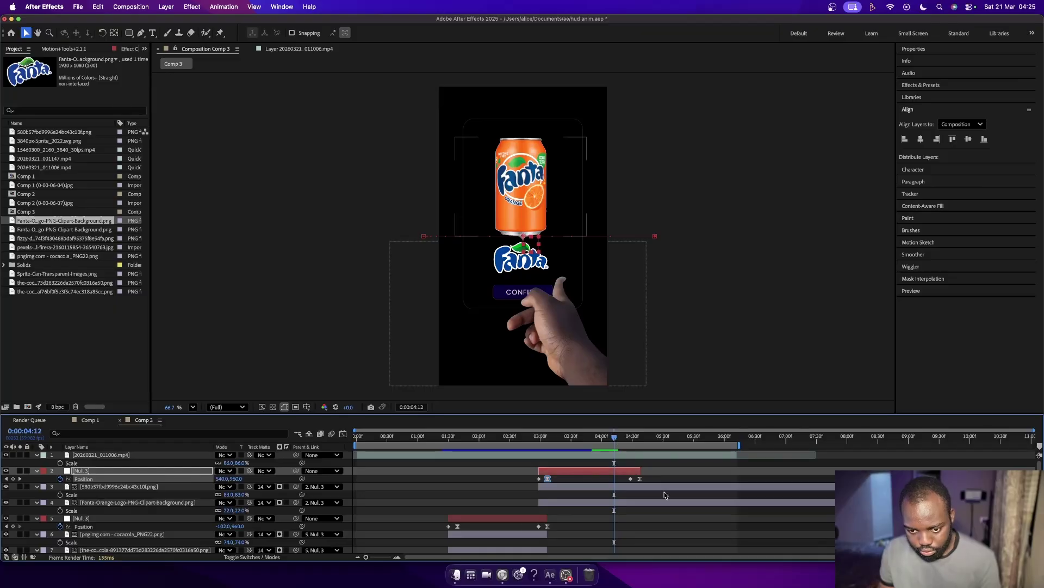
pyautogui.moveTo(652, 479); pyautogui.dragTo(614, 481)
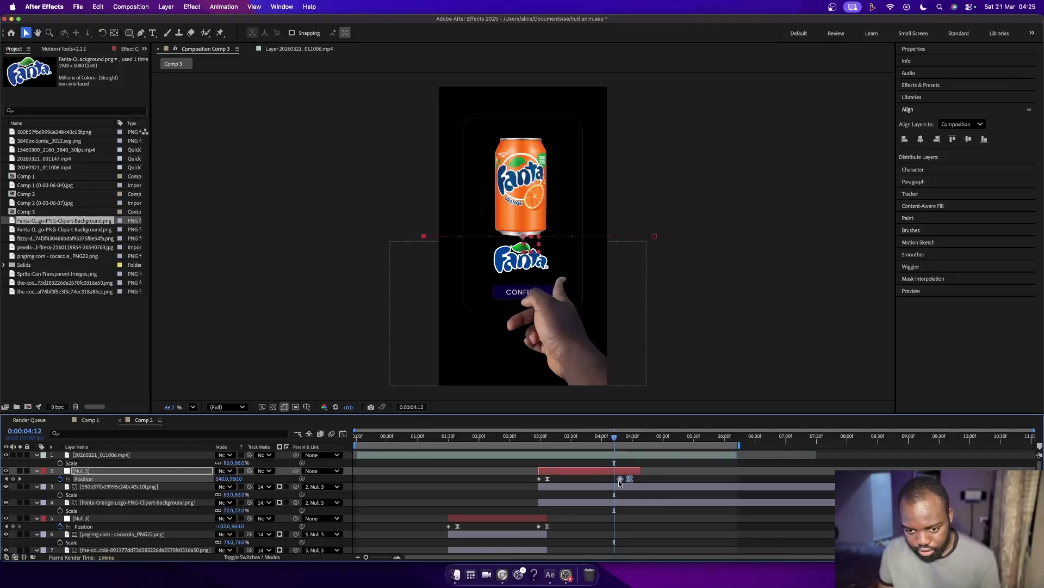
# Trim the Fanta null, can and logo layers to end at 0:00:04:21.
pyautogui.click(623, 437)
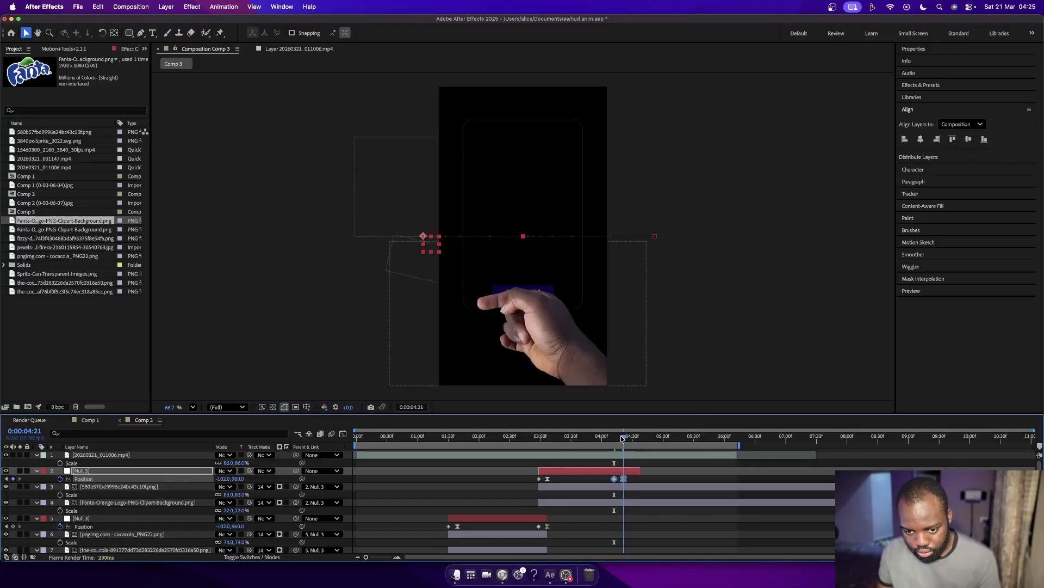
pyautogui.click(635, 470)
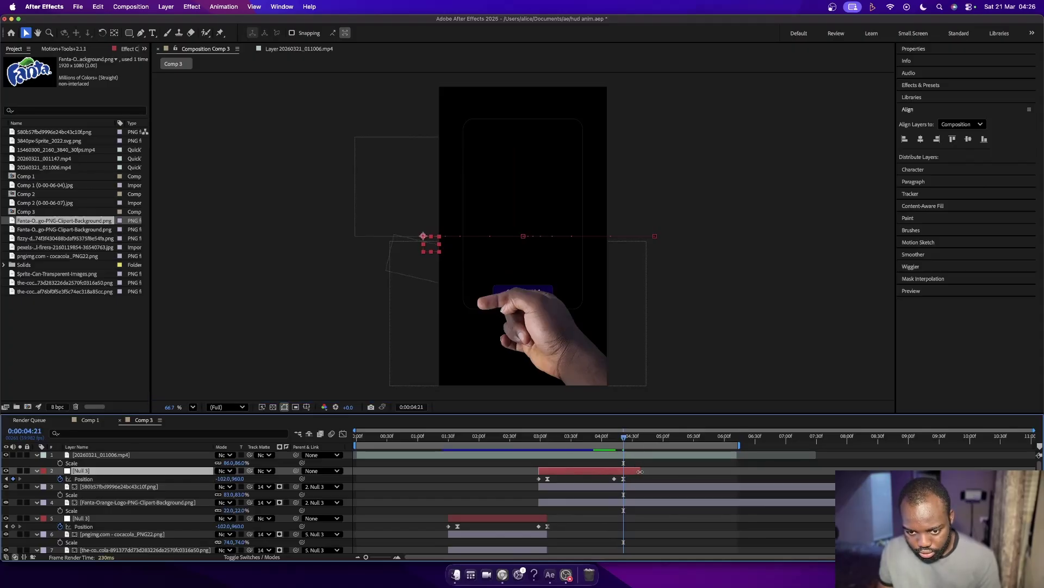
pyautogui.moveTo(640, 471); pyautogui.dragTo(625, 472)
pyautogui.click(629, 486)
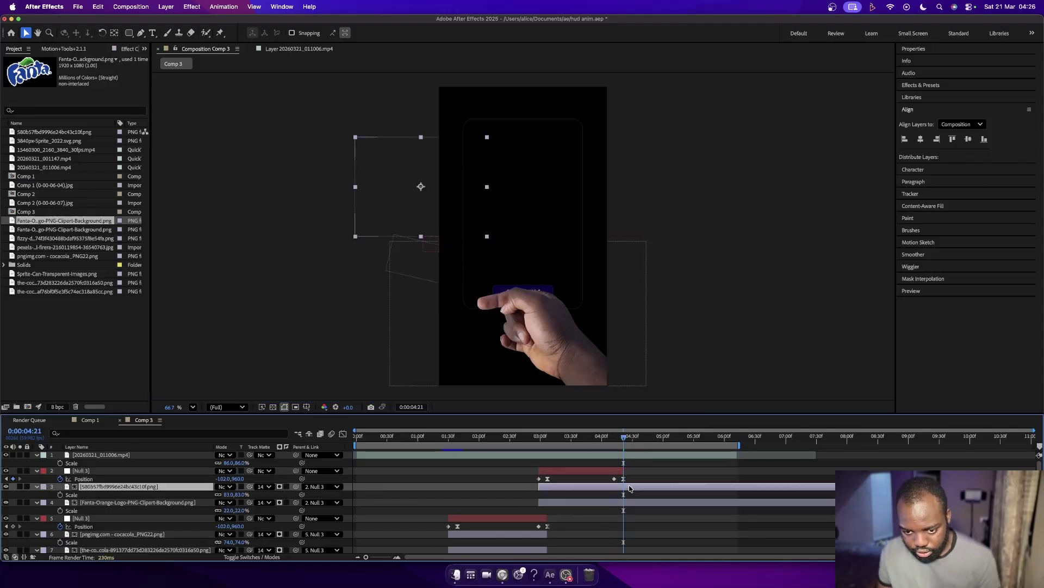
pyautogui.keyDown('shift'); pyautogui.click(628, 503); pyautogui.keyUp('shift')
pyautogui.hotkey('alt', ']')
pyautogui.press('super+shift+a')
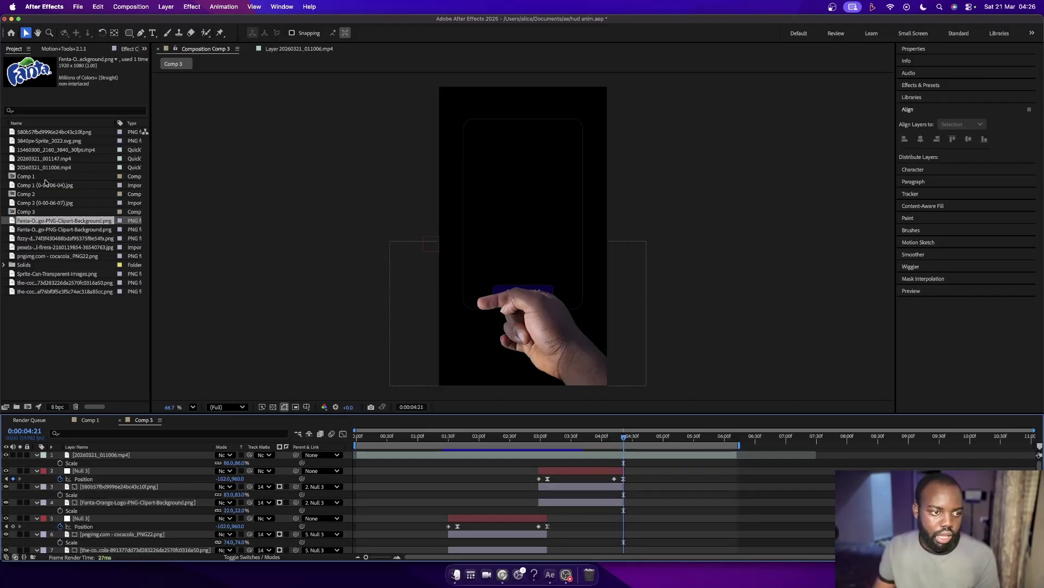
# Add the Coca-Cola Zero can image over the existing can position and show the matted background video behind the drink graphics.
pyautogui.click(32, 239)
pyautogui.moveTo(32, 238); pyautogui.dragTo(522, 186)
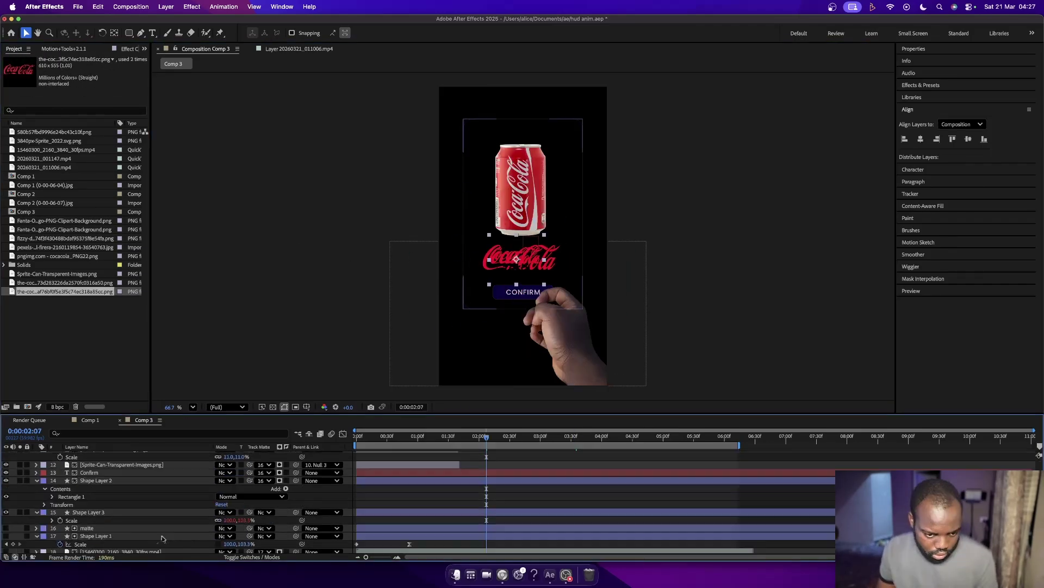
pyautogui.scroll(-2, 162, 538)
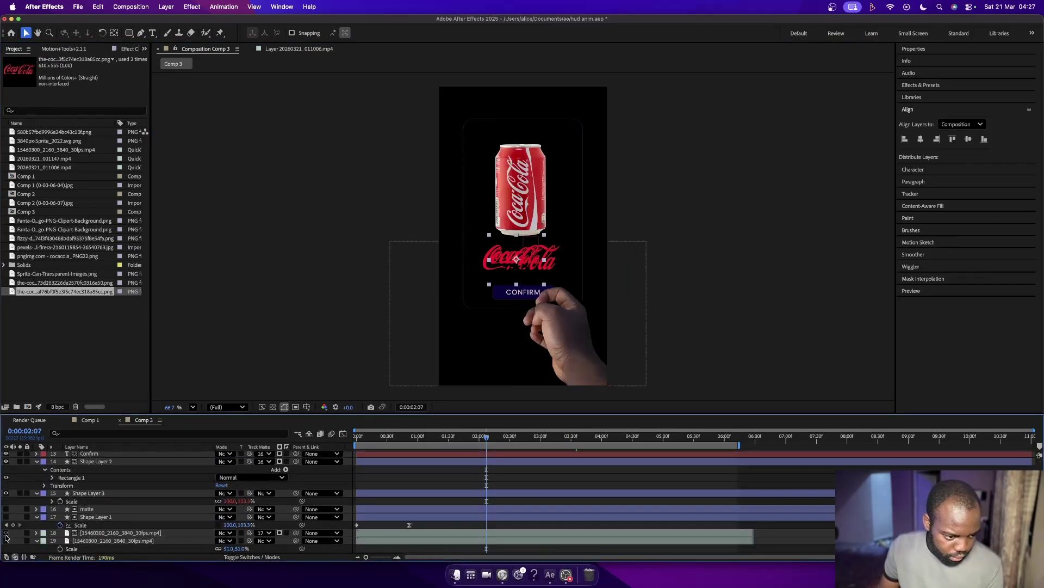
pyautogui.click(6, 533)
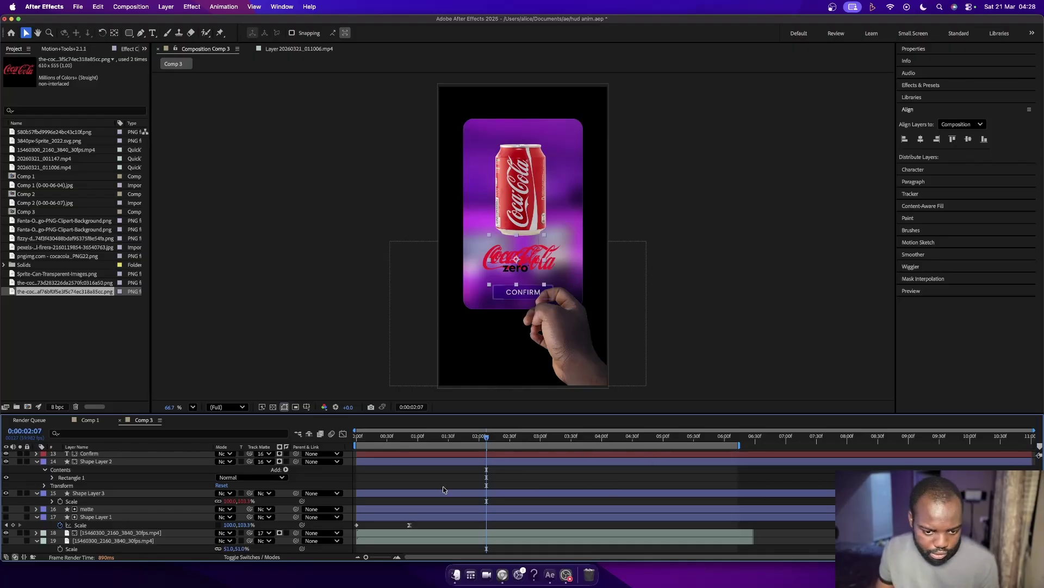
pyautogui.scroll(10, 576, 454)
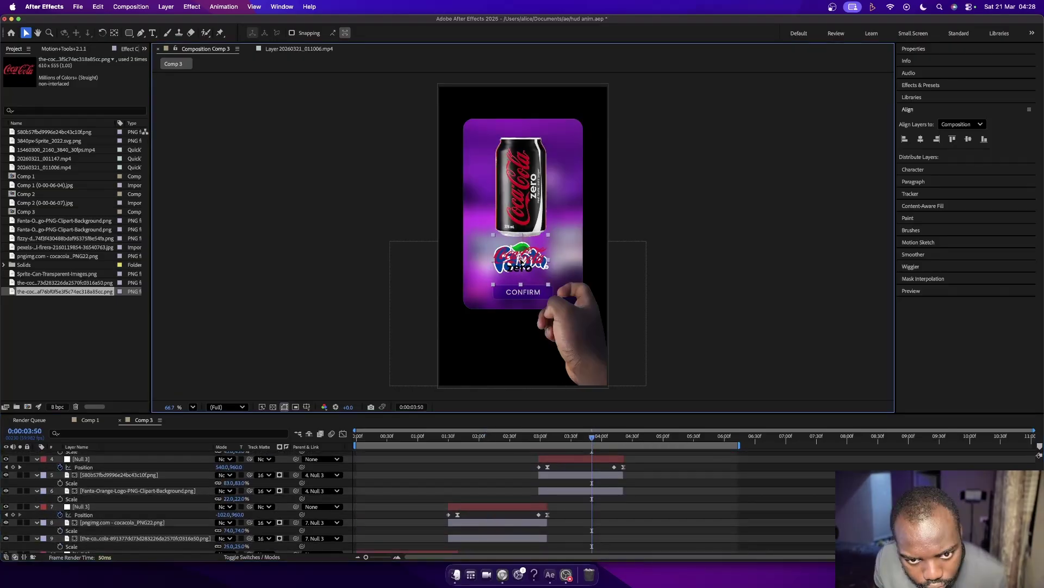
# Clear the newest Null 3 copy's leftover exit keyframes and start its position animation with a keyframe at 540, 960.
pyautogui.press('super+z')
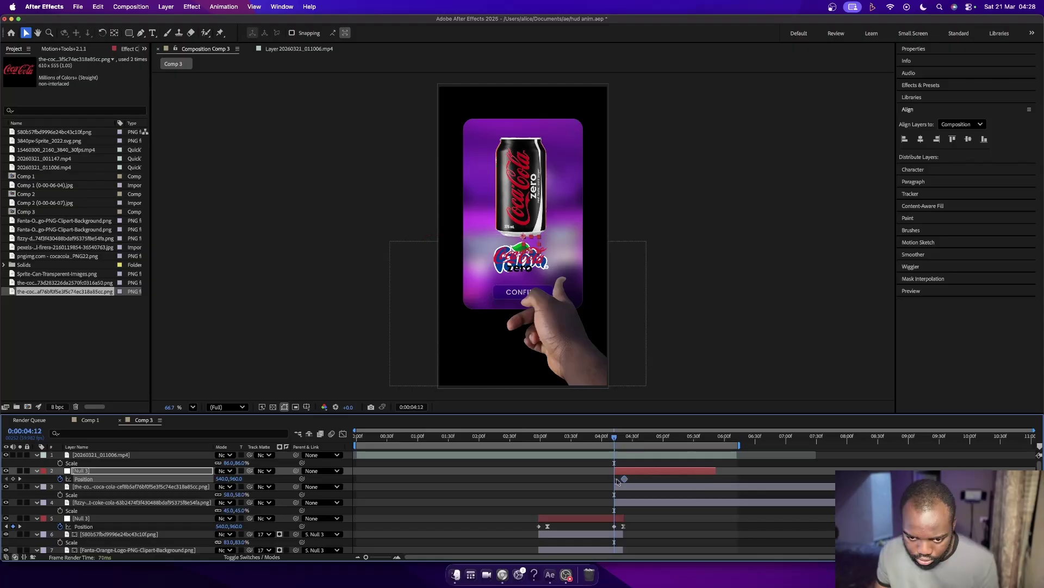
pyautogui.press('super+z')
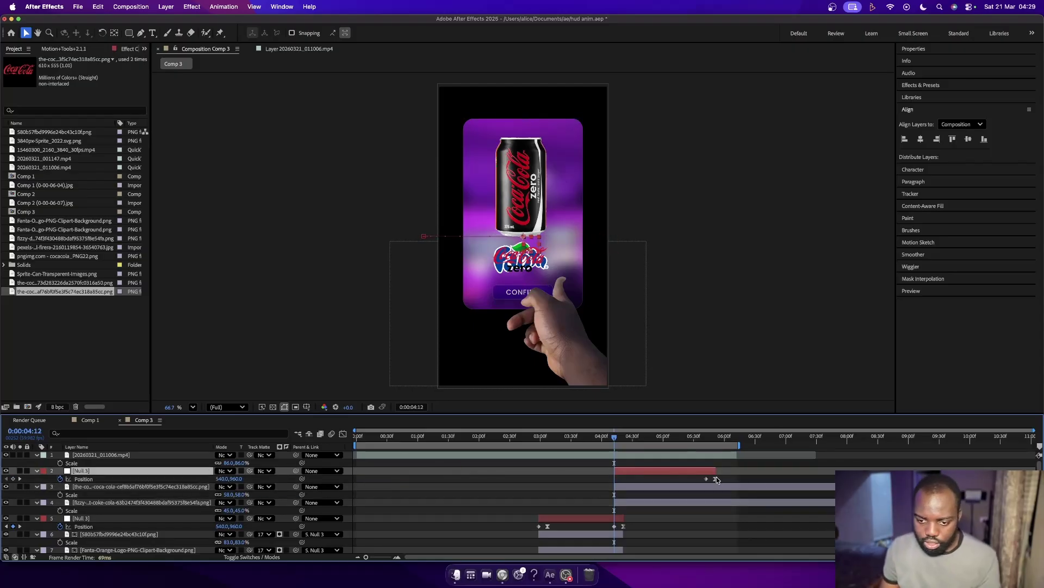
pyautogui.moveTo(726, 479); pyautogui.dragTo(706, 485)
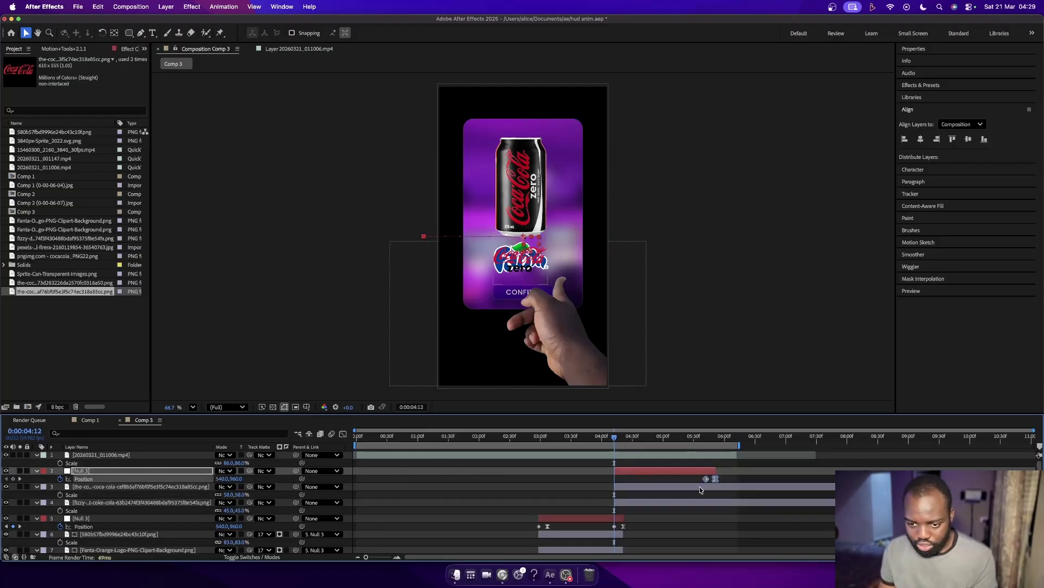
pyautogui.press('Delete')
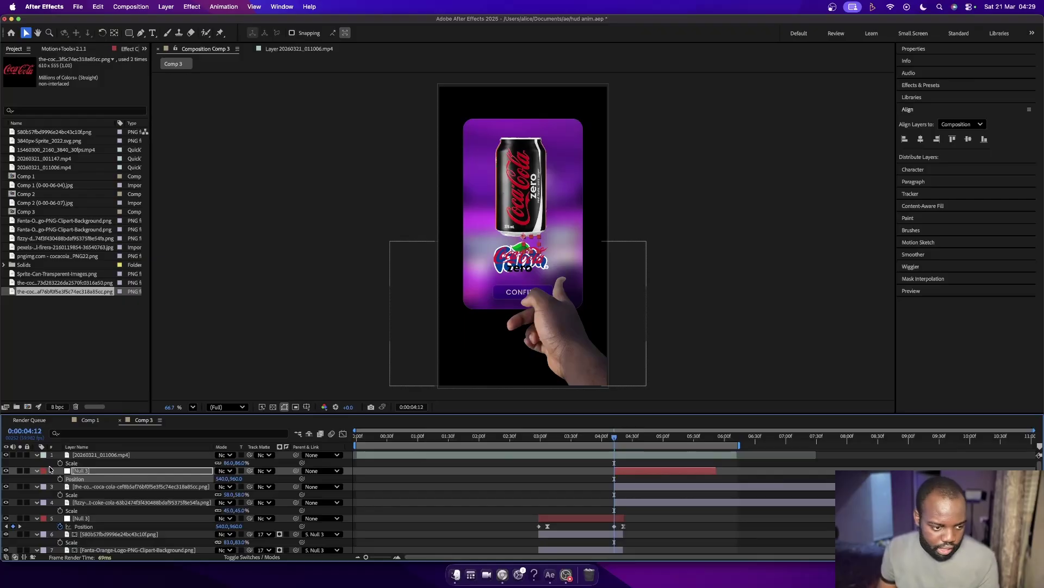
pyautogui.click(60, 478)
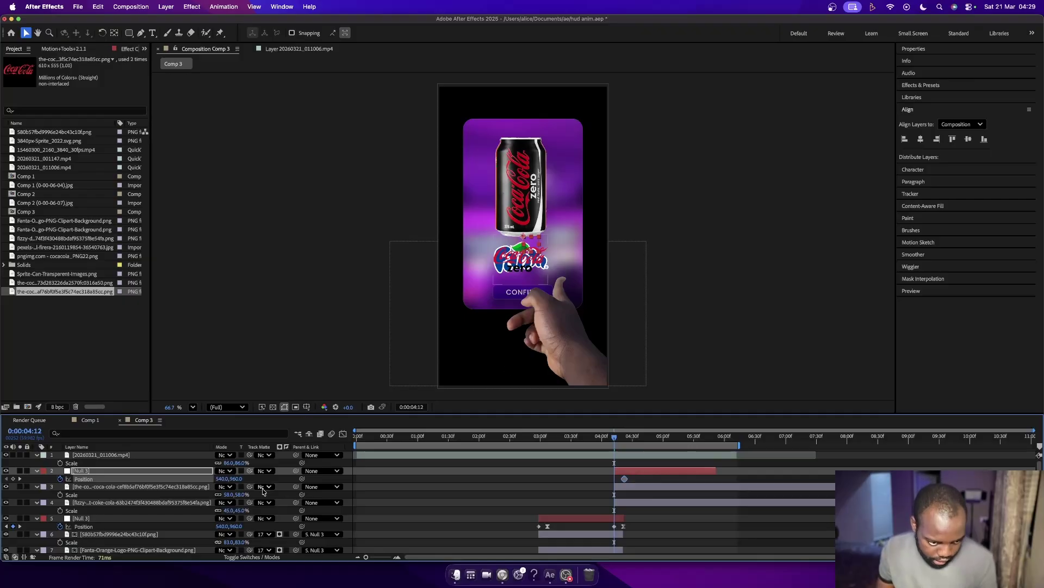
# Set the matte layer as track matte for the Coca-Cola Zero can and logo, and parent both to the newest Null 3 copy.
pyautogui.click(125, 488)
pyautogui.keyDown('shift'); pyautogui.click(147, 503); pyautogui.keyUp('shift')
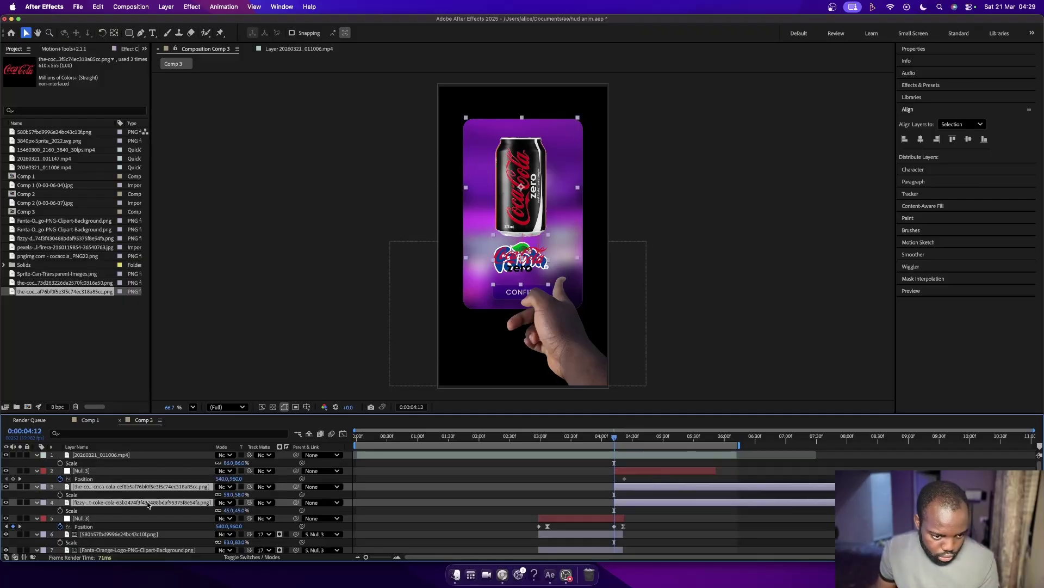
pyautogui.click(262, 503)
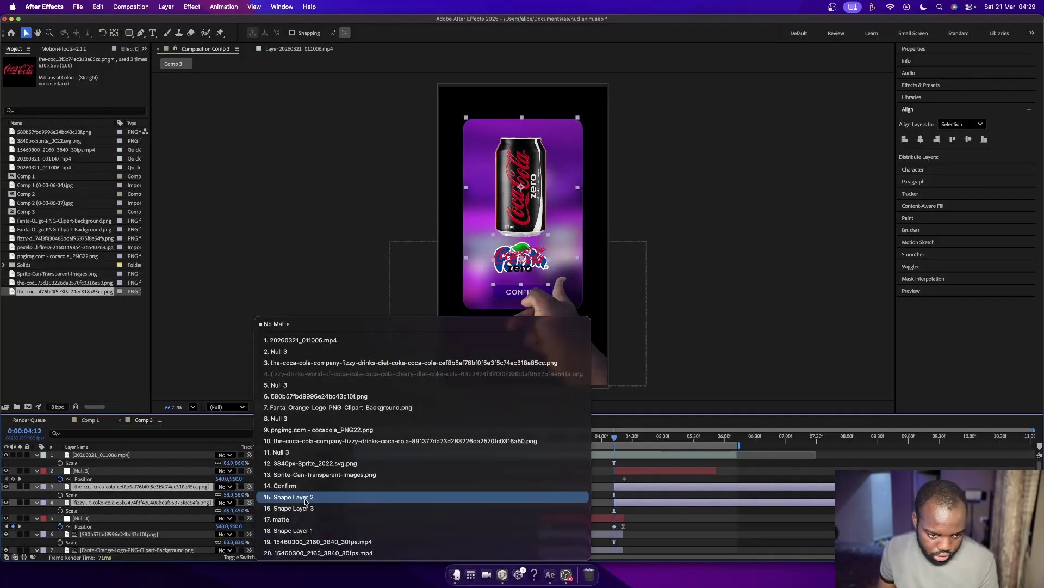
pyautogui.click(277, 506)
pyautogui.moveTo(296, 486); pyautogui.dragTo(139, 473)
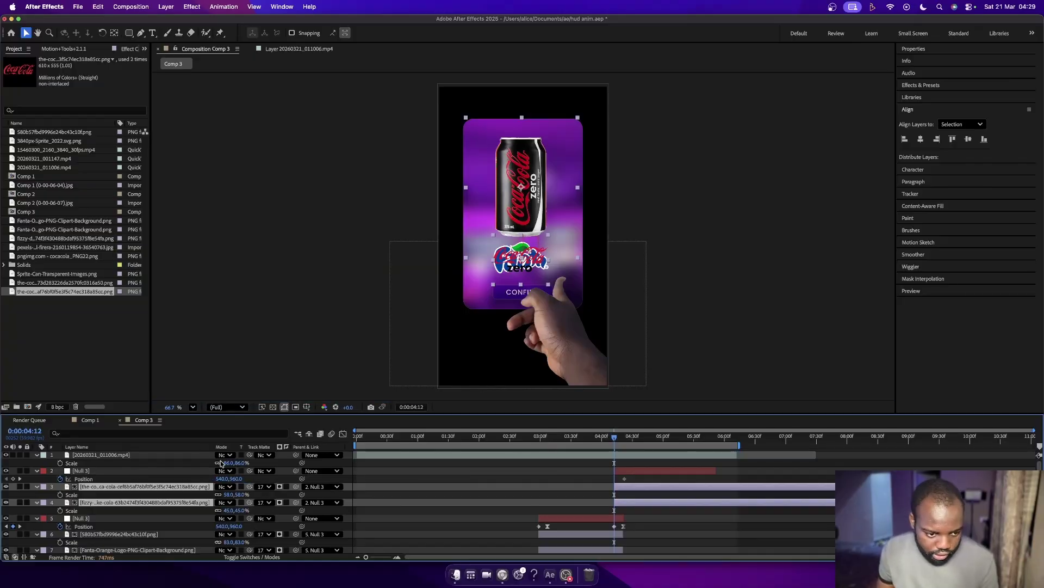
# Keyframe the Coca-Cola Zero null's position from 1399, 960 at 0:00:04:12 to 540, 960 at 0:00:04:21, easing the arrival with a fast-starting speed curve.
pyautogui.click(101, 472)
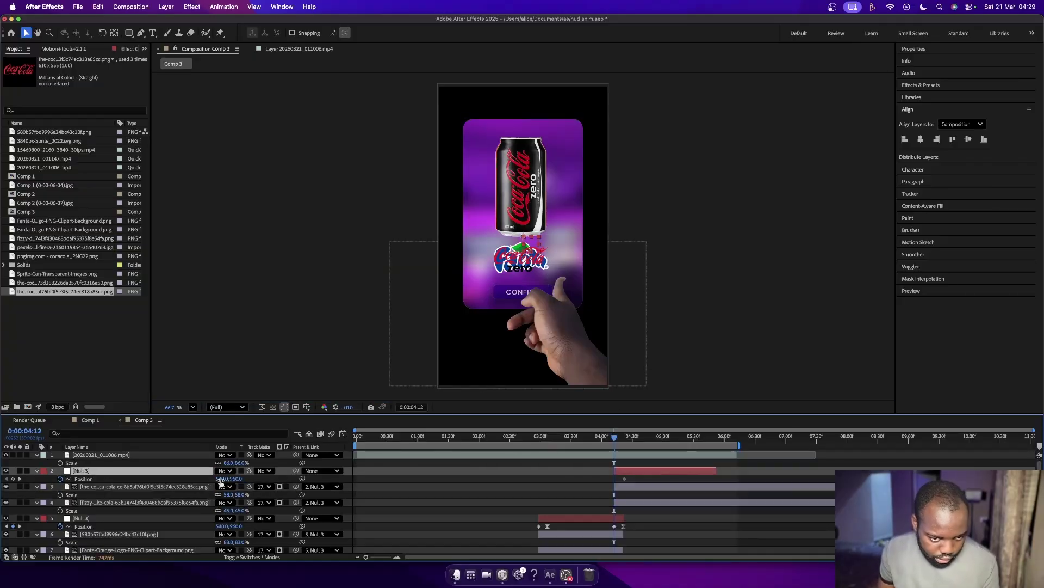
pyautogui.moveTo(220, 479); pyautogui.dragTo(600, 459)
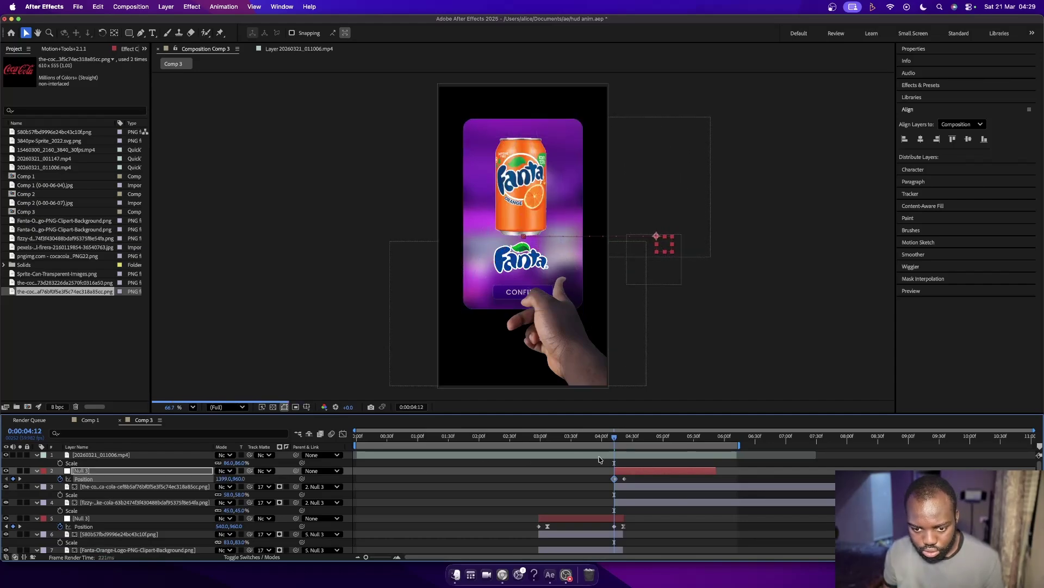
pyautogui.press('space')
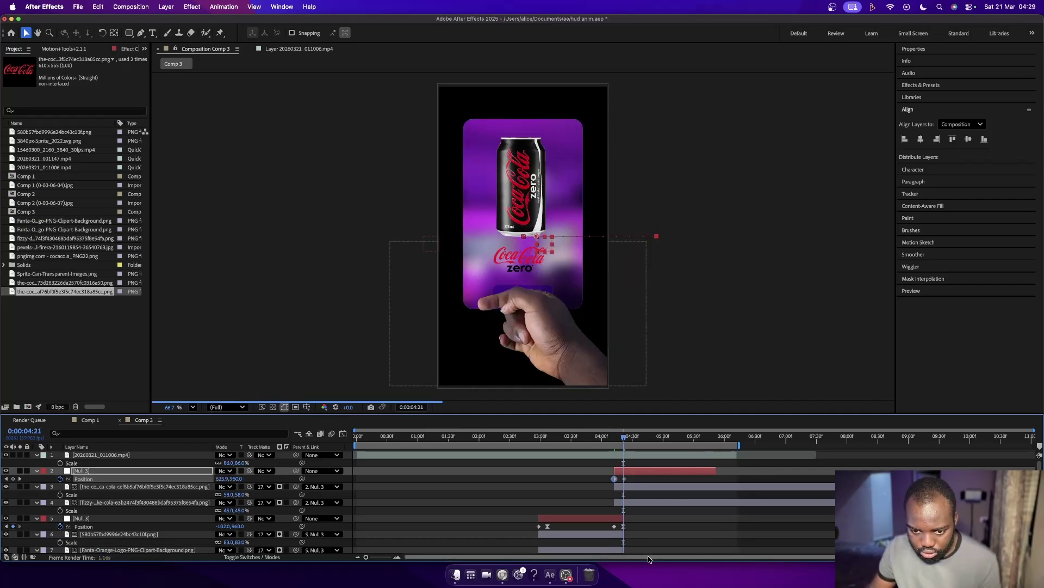
pyautogui.click(624, 479)
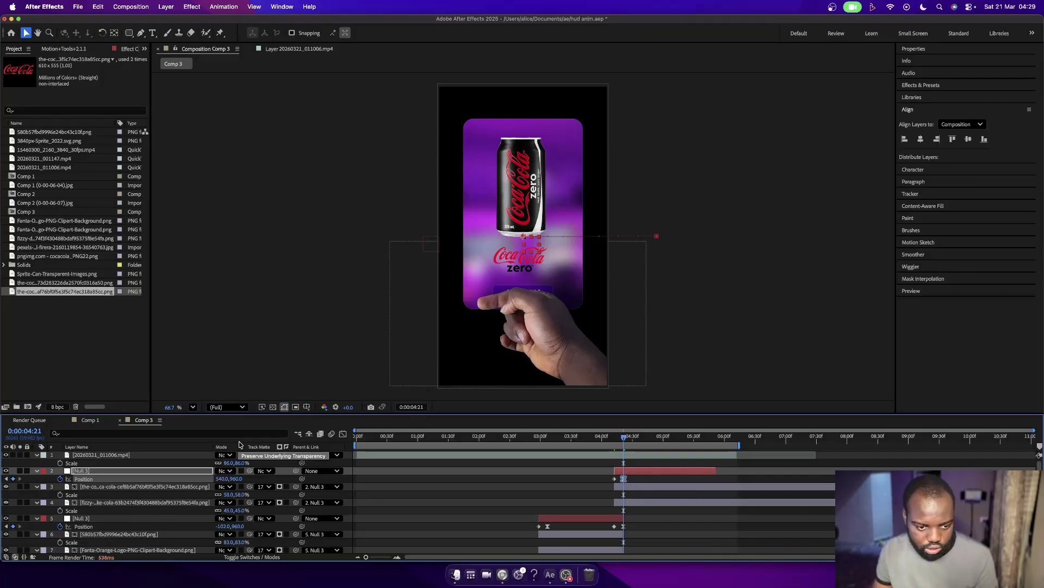
pyautogui.click(343, 434)
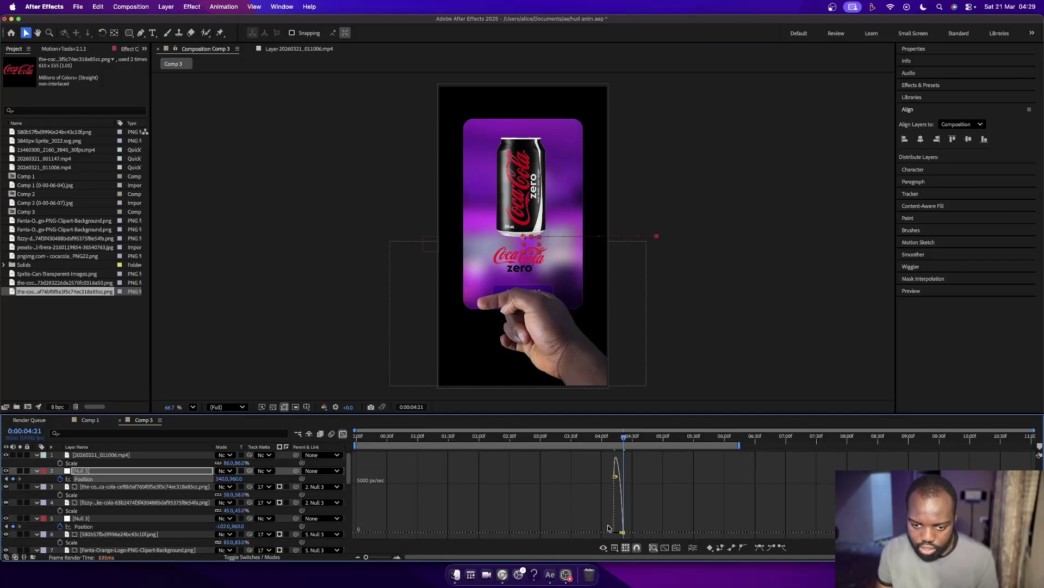
pyautogui.moveTo(621, 535); pyautogui.dragTo(614, 524)
pyautogui.click(342, 434)
# Hide the matted background video layer and preview the hand tapping CONFIRM from 0:00:05:05.
pyautogui.scroll(-10, 396, 492)
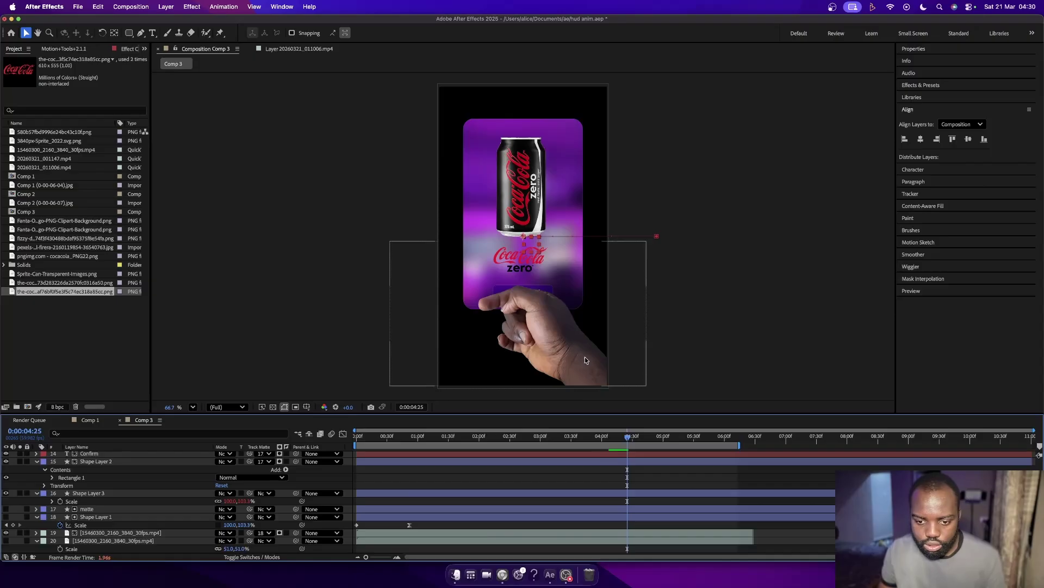
pyautogui.moveTo(631, 440); pyautogui.dragTo(669, 440)
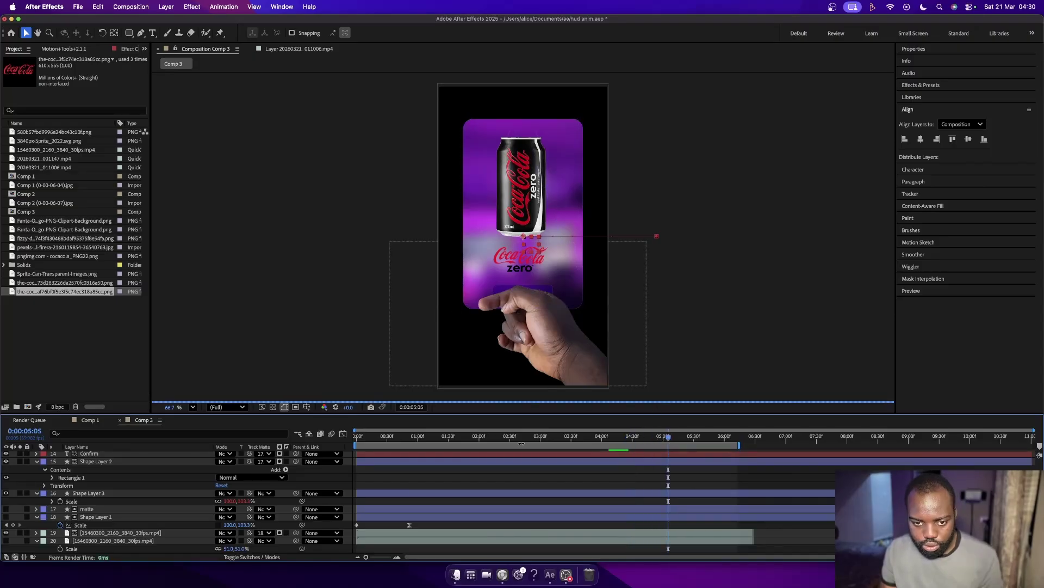
pyautogui.click(6, 533)
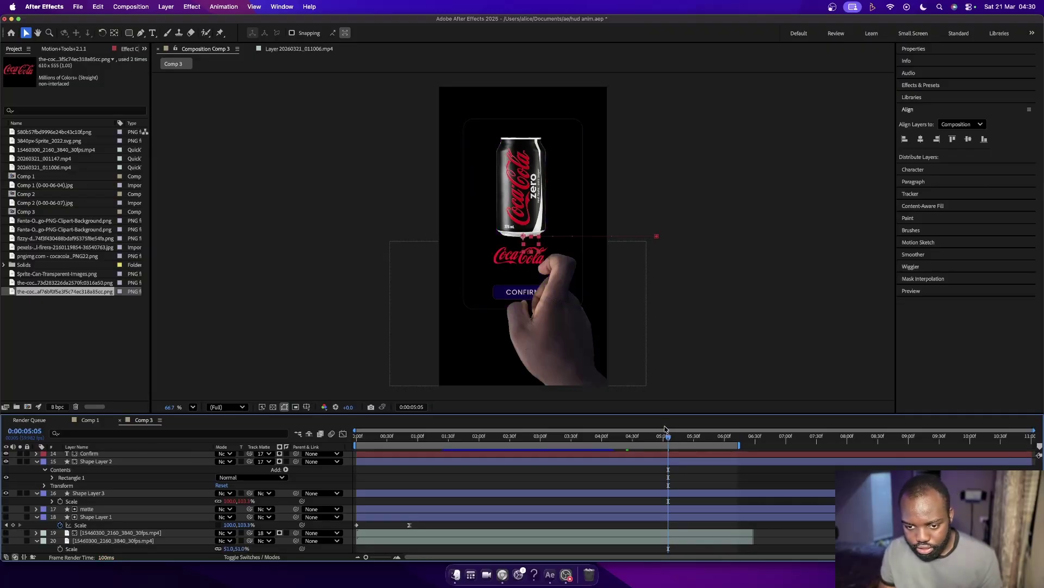
pyautogui.press('space')
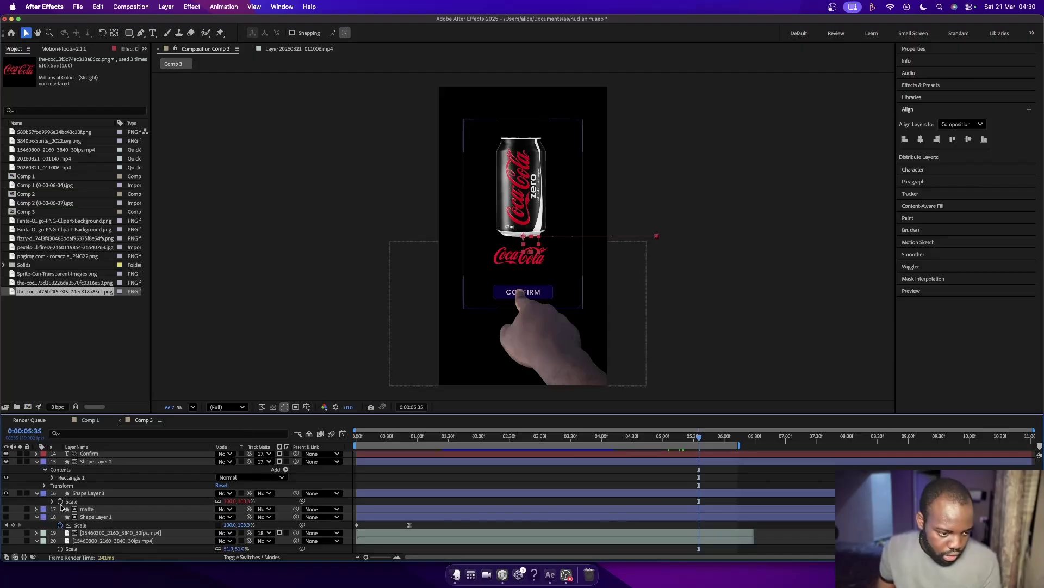
# Create a new null object and place it directly above the Confirm text layer.
pyautogui.click(84, 494)
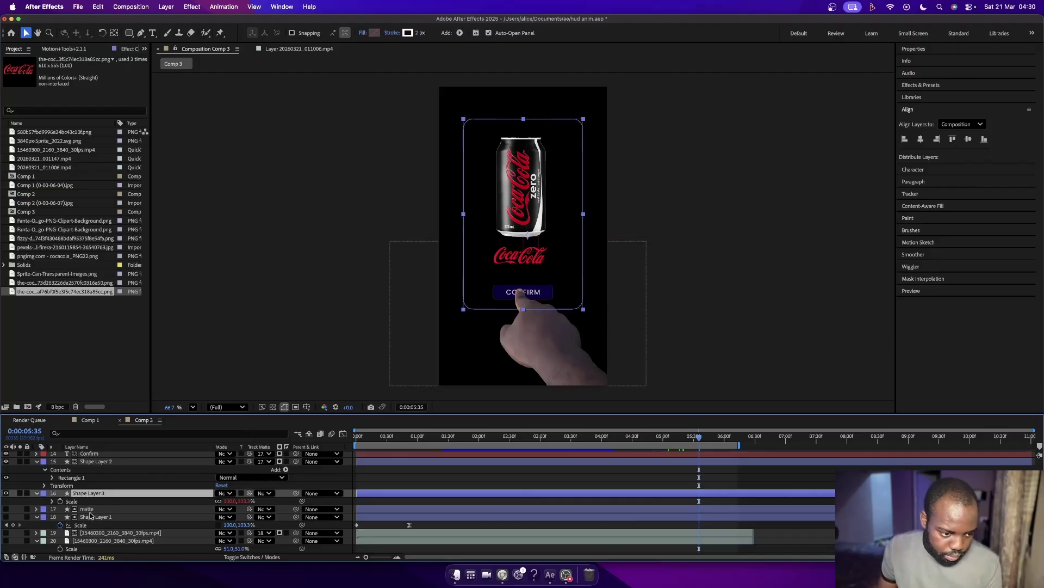
pyautogui.click(91, 517)
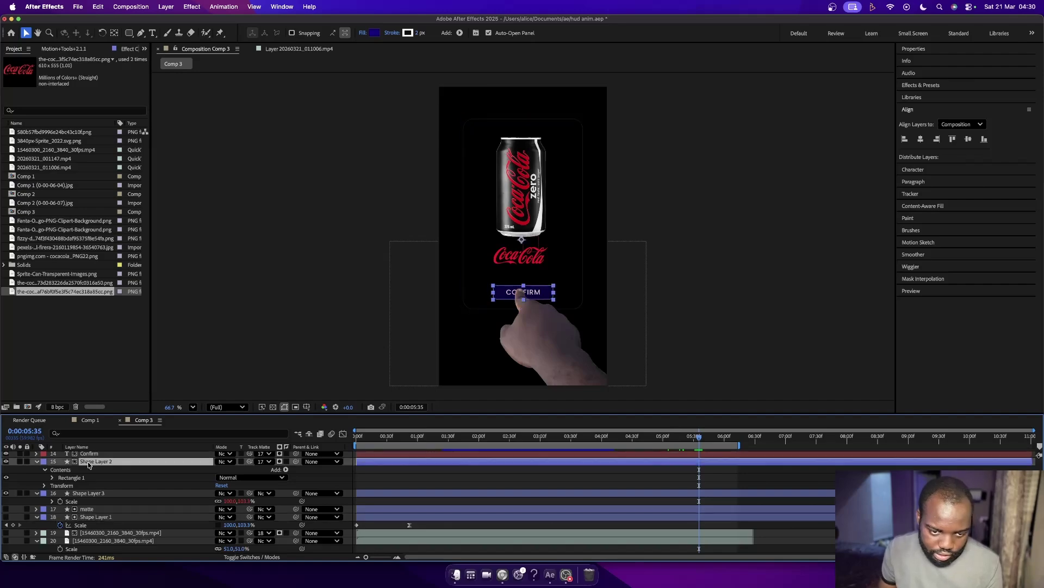
pyautogui.scroll(5, 89, 464)
pyautogui.keyDown('shift'); pyautogui.click(89, 492); pyautogui.keyUp('shift')
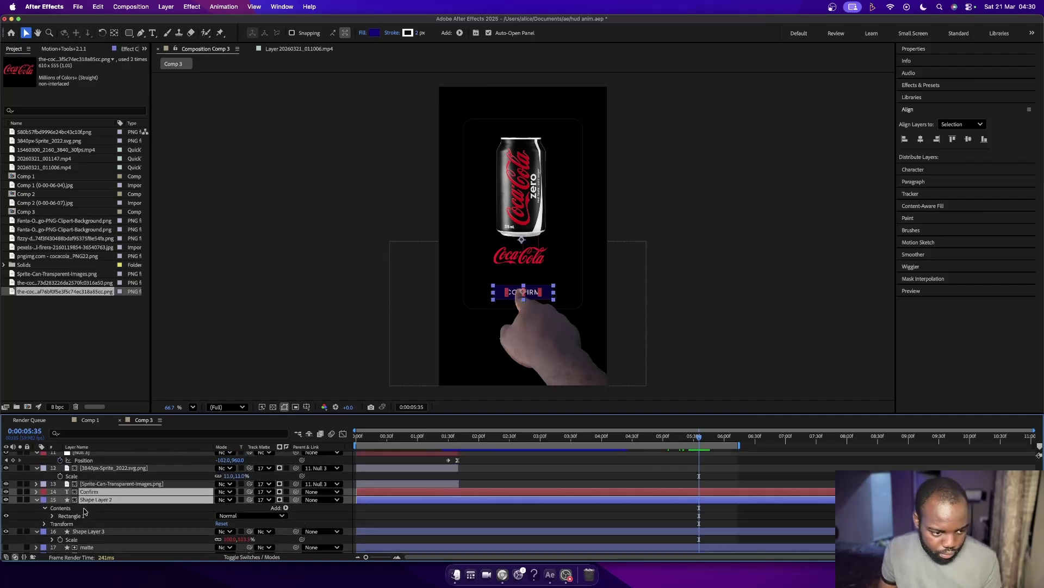
pyautogui.rightClick(32, 515)
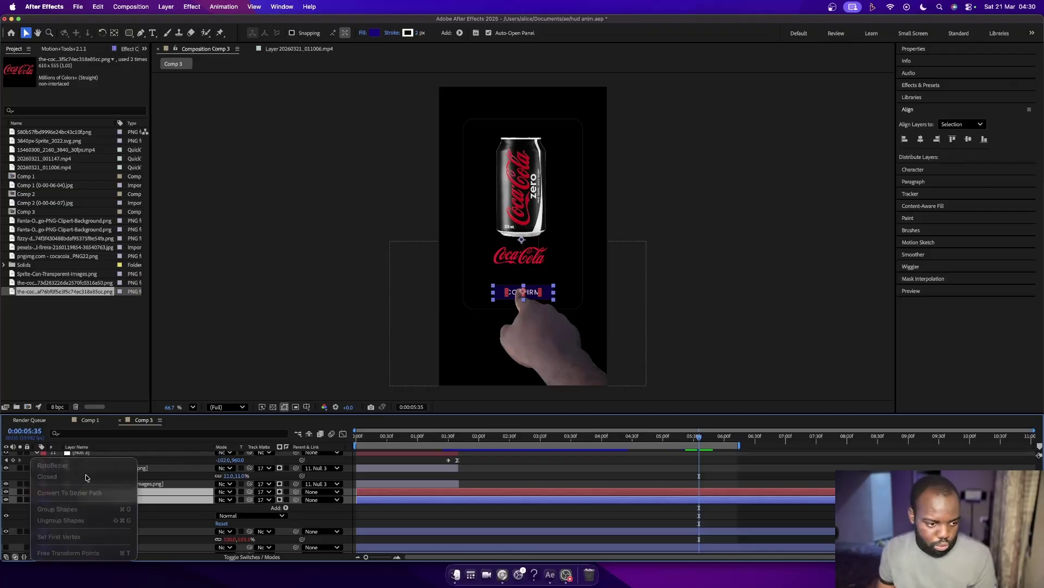
pyautogui.click(16, 515)
pyautogui.click(16, 515)
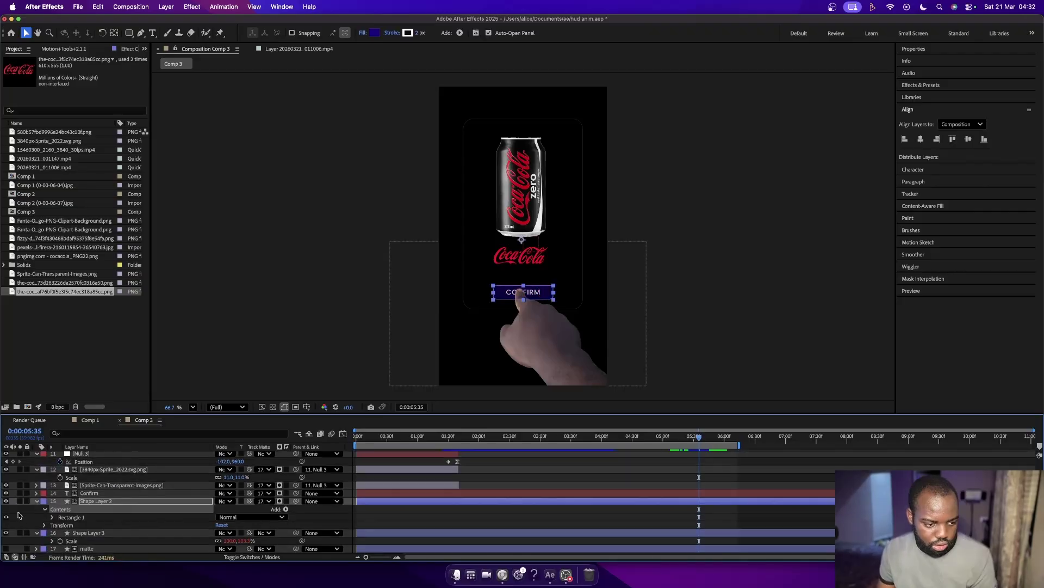
pyautogui.rightClick(22, 513)
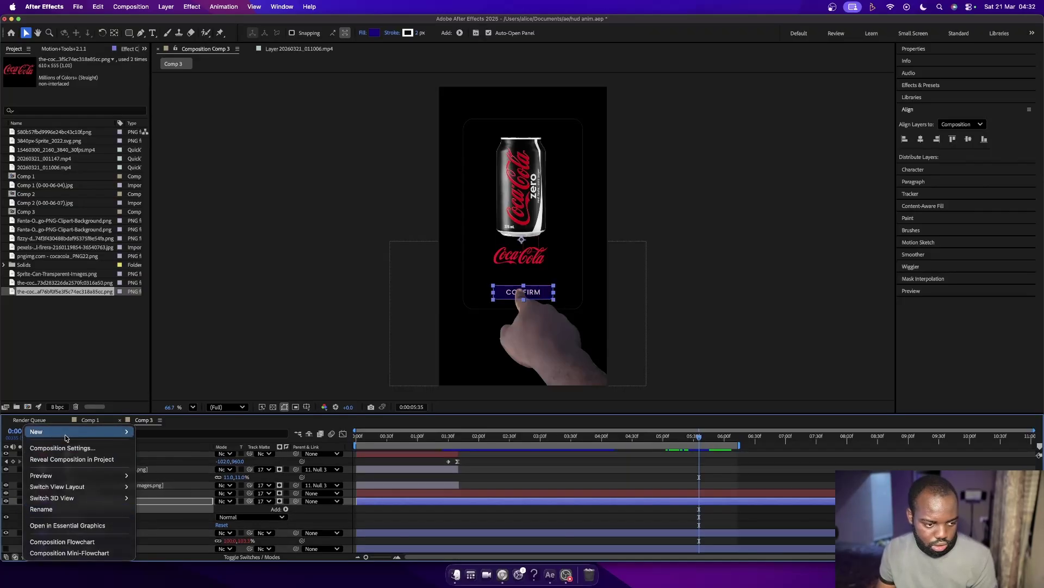
pyautogui.moveTo(65, 433)
pyautogui.click(158, 494)
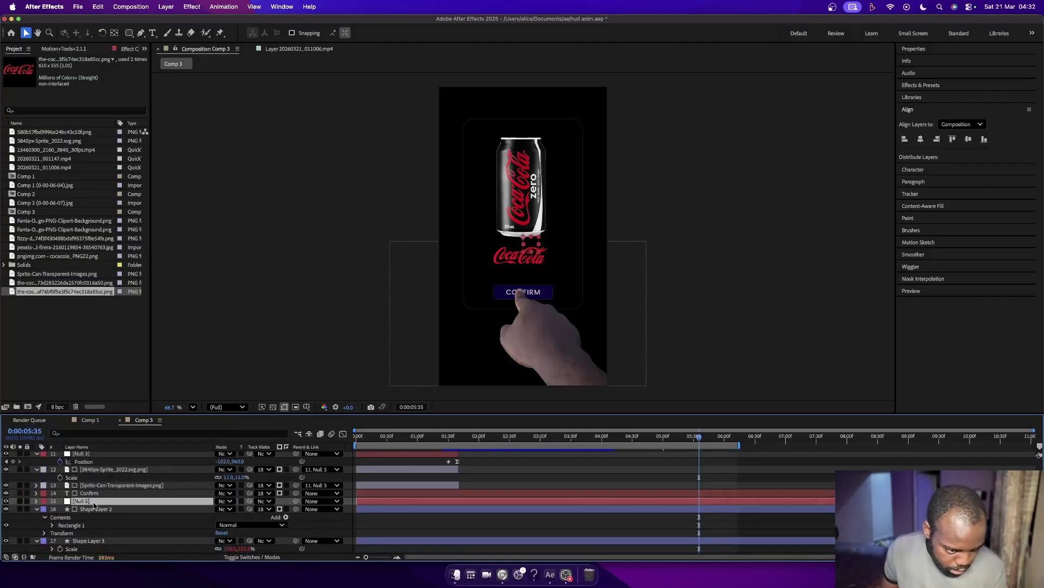
pyautogui.moveTo(95, 505); pyautogui.dragTo(94, 492)
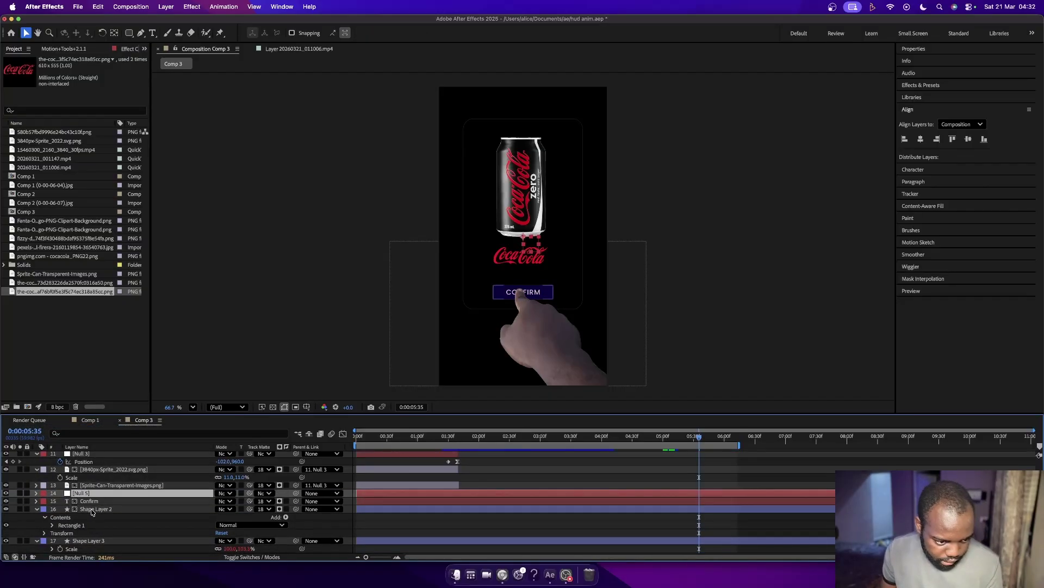
# Move the new null onto the CONFIRM button and parent the Confirm text and Shape Layer 2 to it.
pyautogui.click(98, 509)
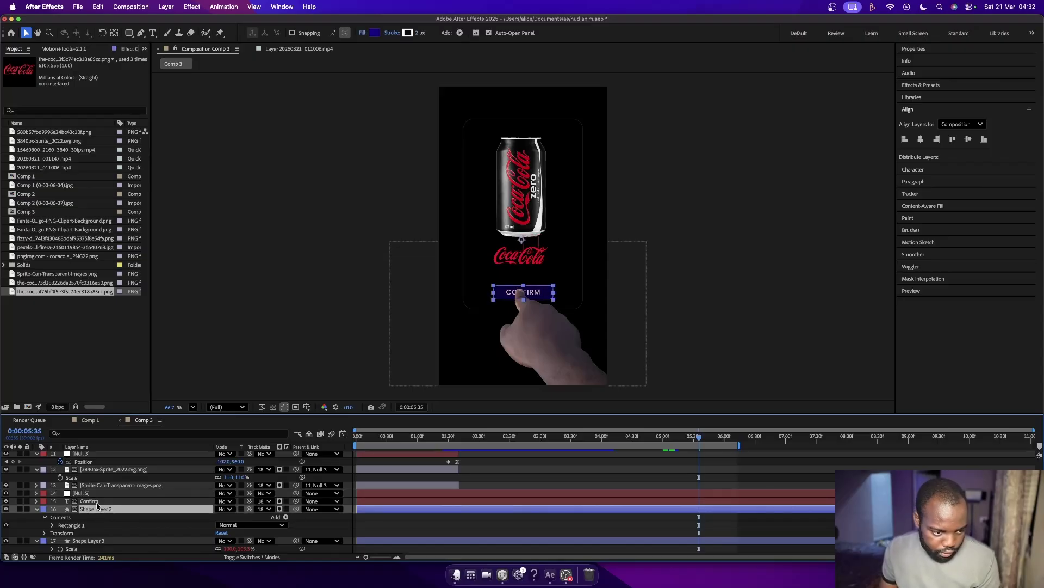
pyautogui.click(101, 501)
pyautogui.click(98, 493)
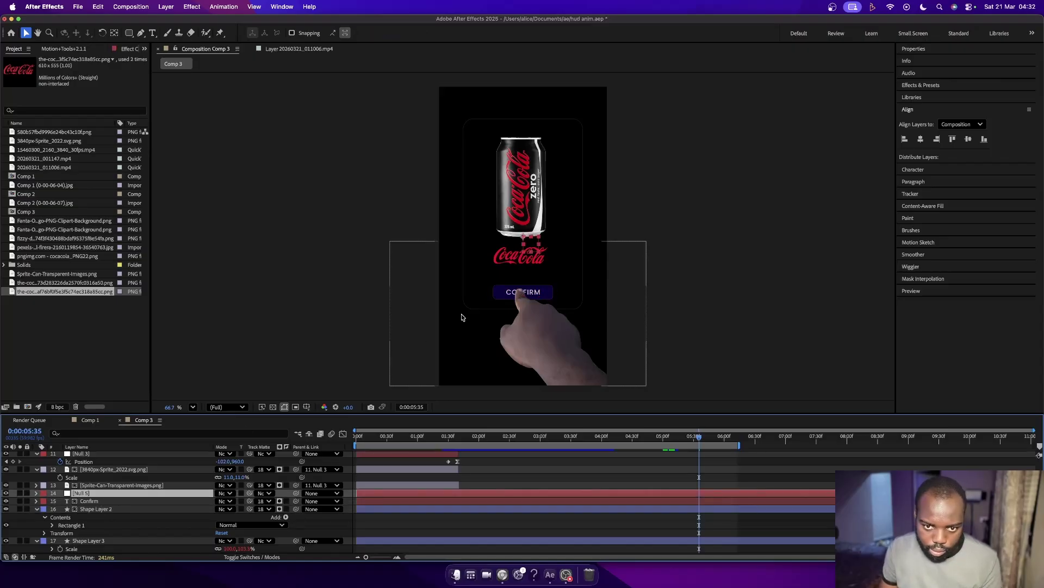
pyautogui.moveTo(525, 238); pyautogui.dragTo(525, 294)
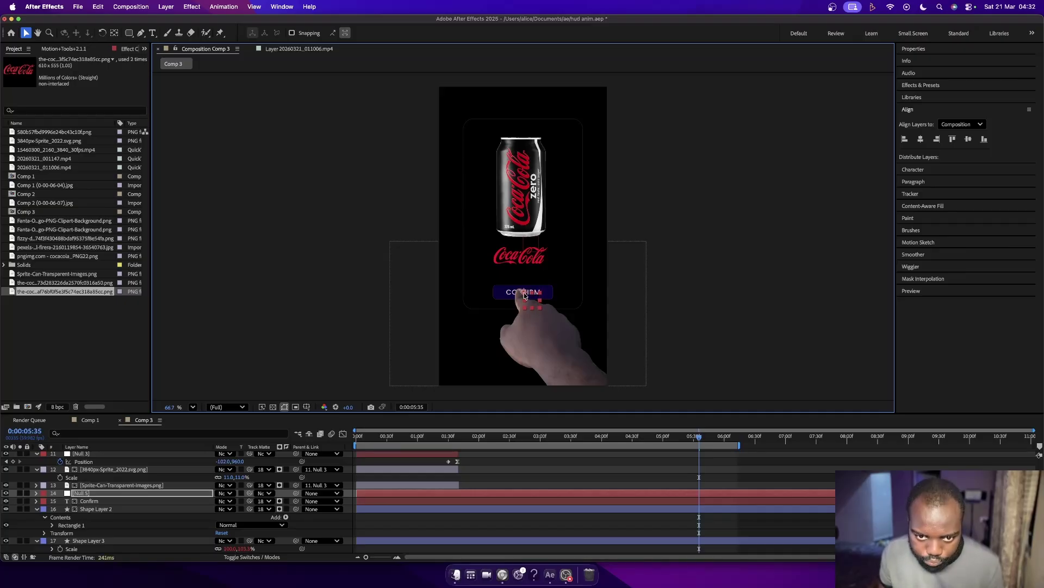
pyautogui.click(94, 509)
pyautogui.keyDown('shift'); pyautogui.click(89, 500); pyautogui.keyUp('shift')
pyautogui.moveTo(296, 501); pyautogui.dragTo(86, 496)
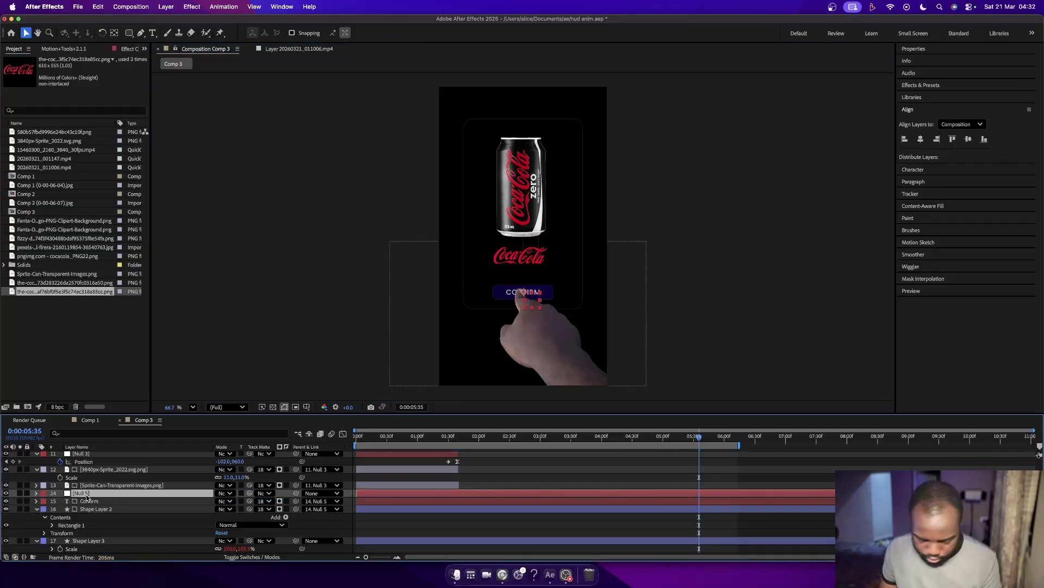
# Keyframe the button null's scale at 100% just before the fingertip touches CONFIRM, and at 95% at 0:00:05:31.
pyautogui.press('s')
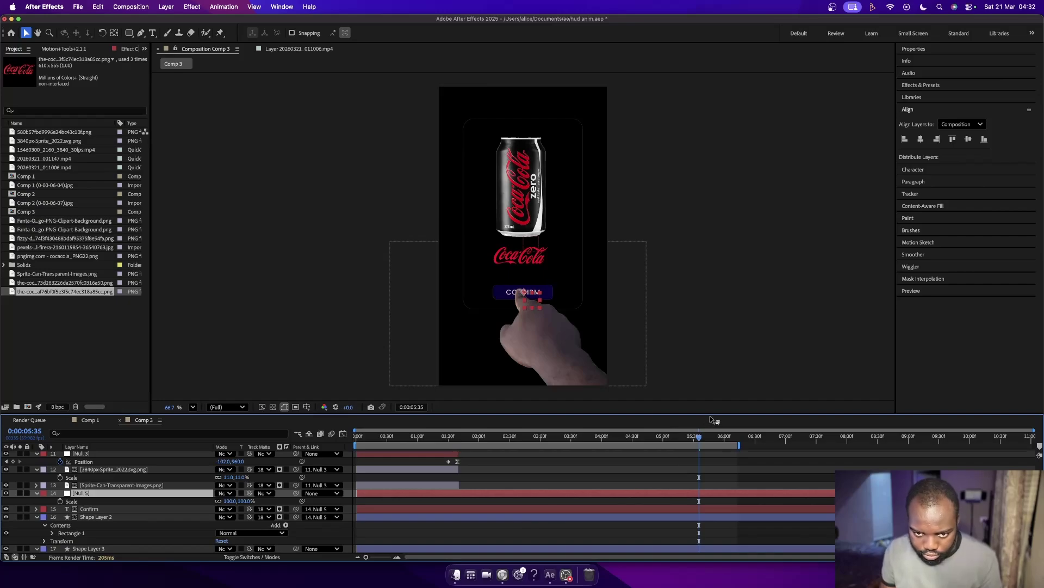
pyautogui.moveTo(698, 439); pyautogui.dragTo(694, 440)
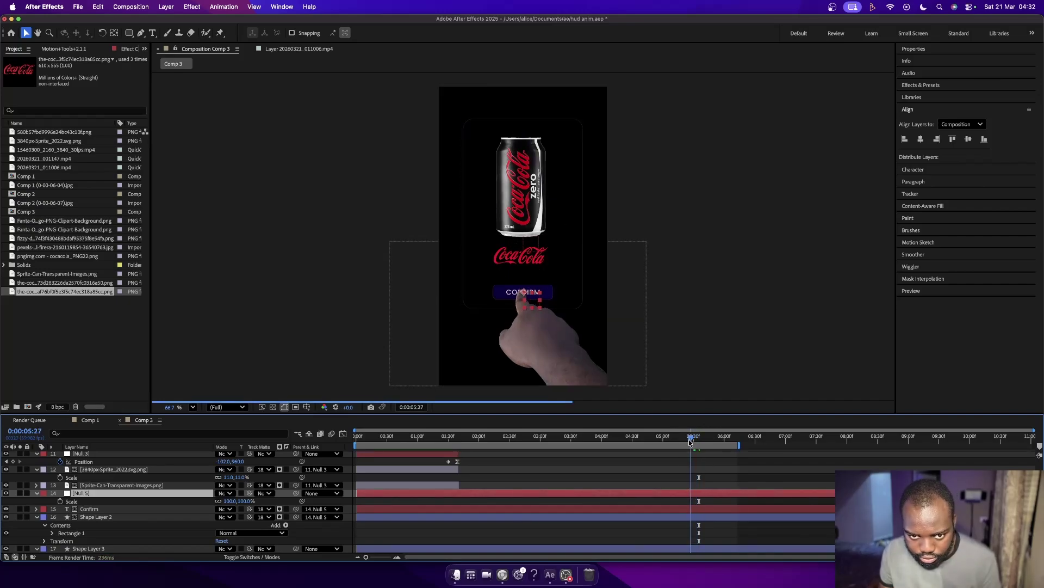
pyautogui.press('pagedown')
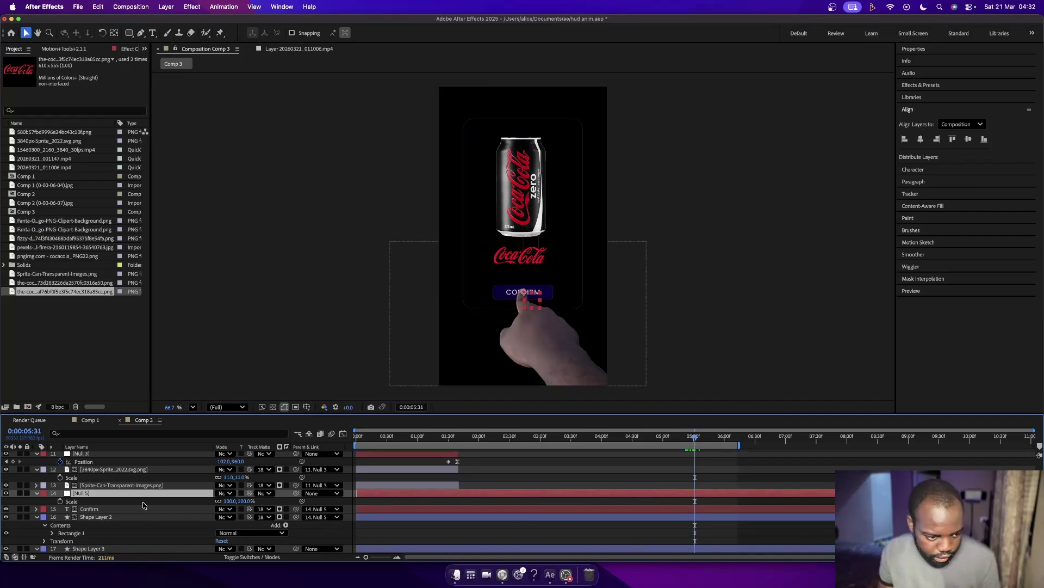
pyautogui.click(60, 501)
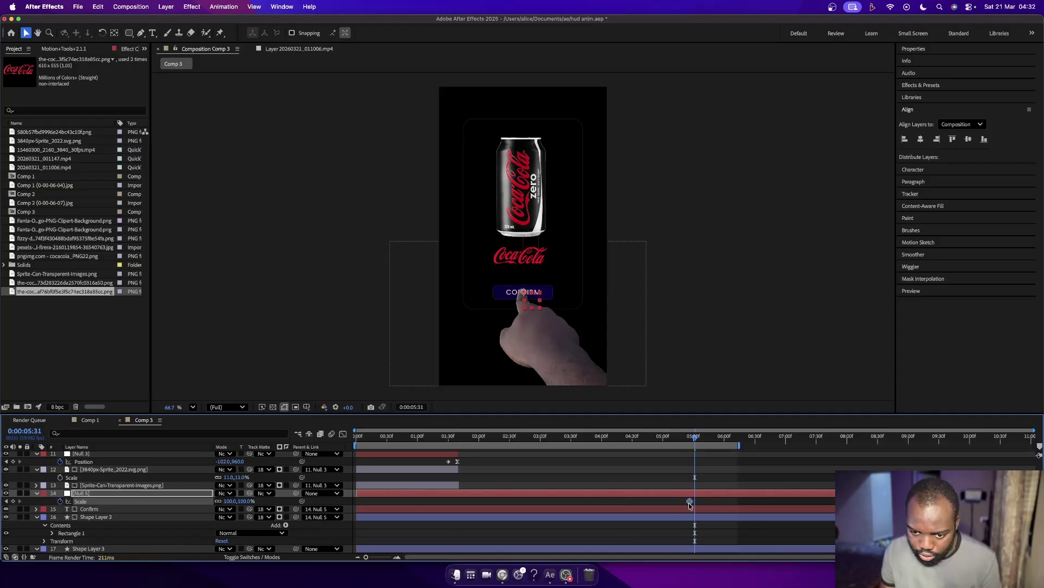
pyautogui.moveTo(689, 505)
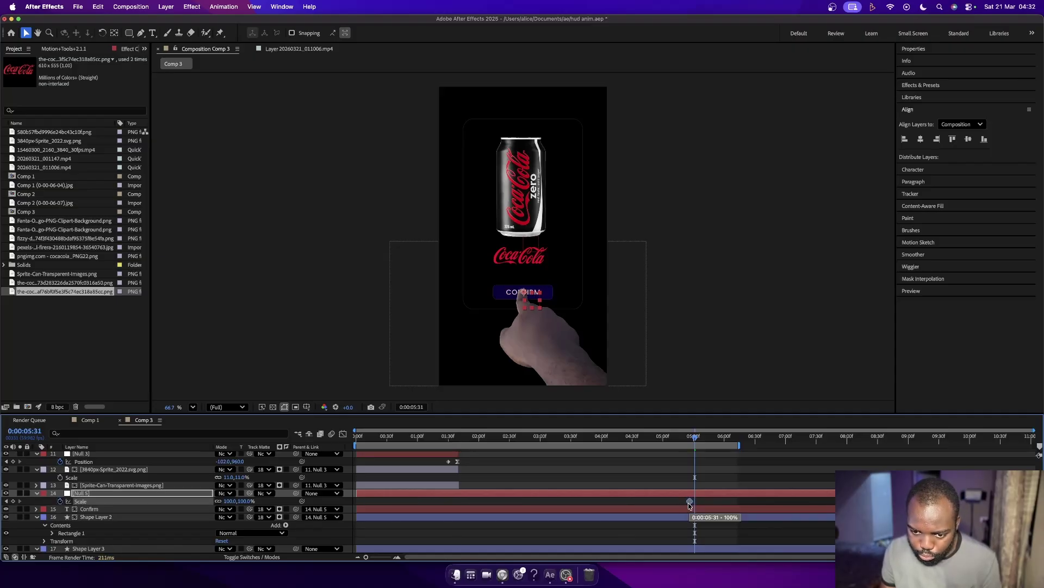
pyautogui.click(234, 500)
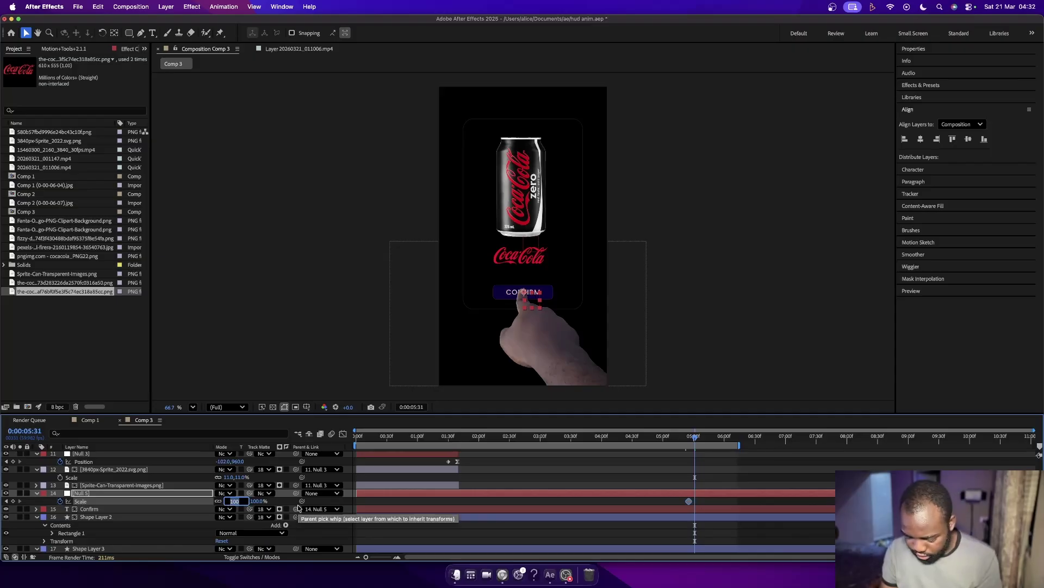
pyautogui.write('95')
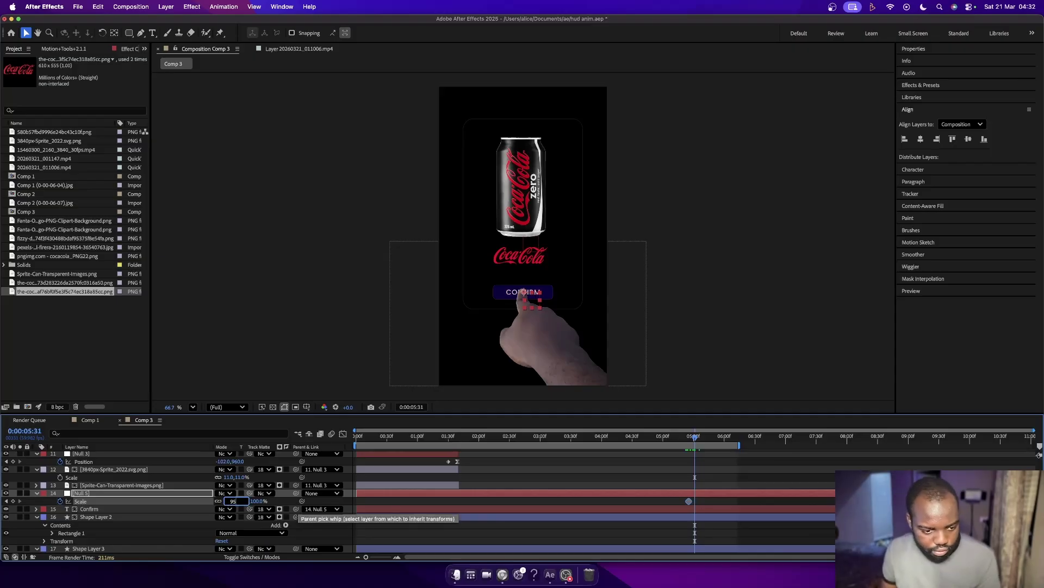
pyautogui.press('Return')
# Retime the button null's scale keyframes so the shrink starts at 0:00:05:30 and reaches 95% just after 0:00:05:33.
pyautogui.click(690, 501)
pyautogui.moveTo(690, 505); pyautogui.dragTo(693, 501)
pyautogui.click(702, 498)
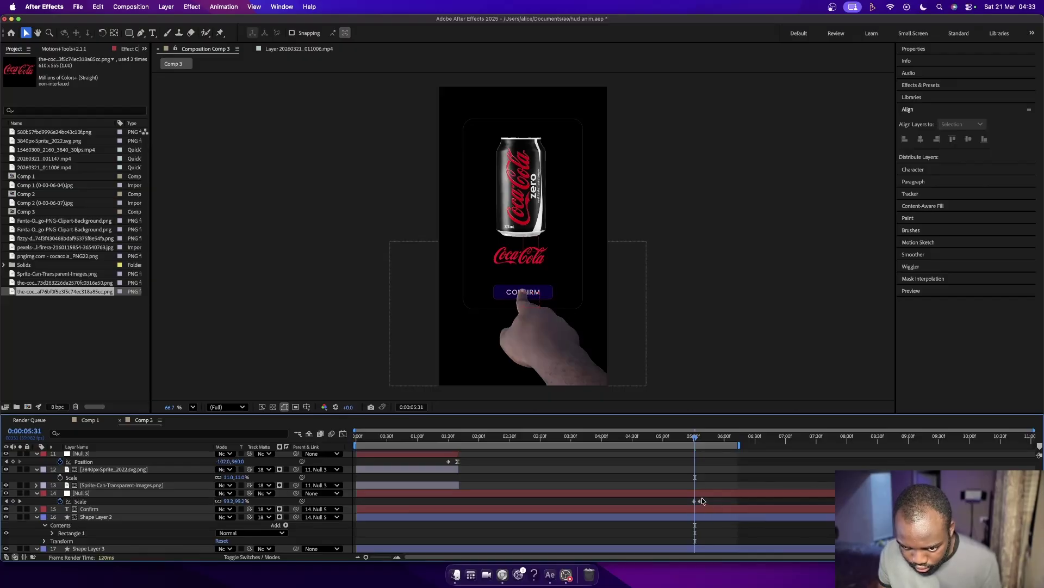
pyautogui.moveTo(694, 439); pyautogui.dragTo(697, 439)
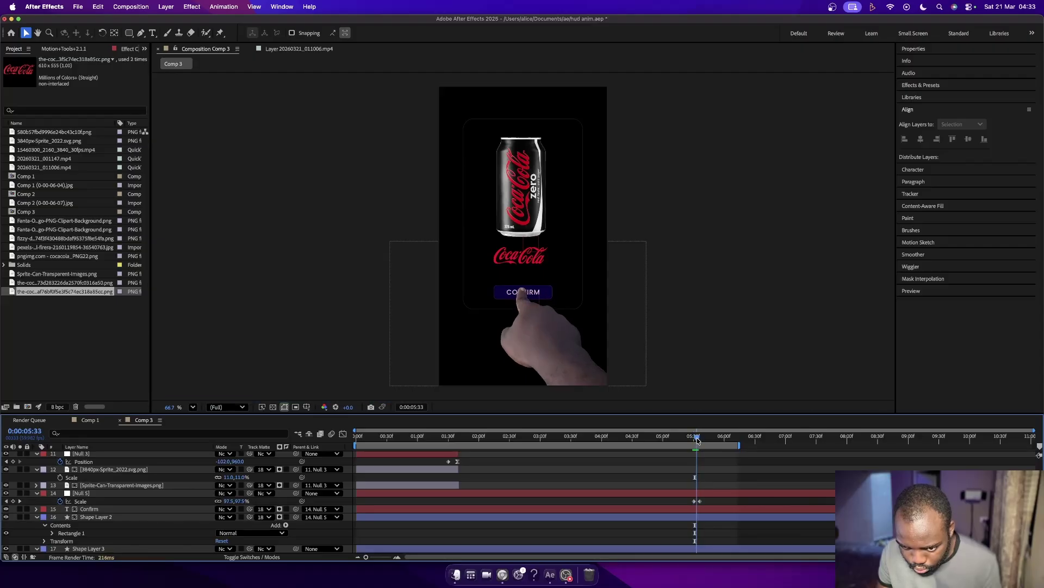
pyautogui.moveTo(700, 501); pyautogui.dragTo(699, 503)
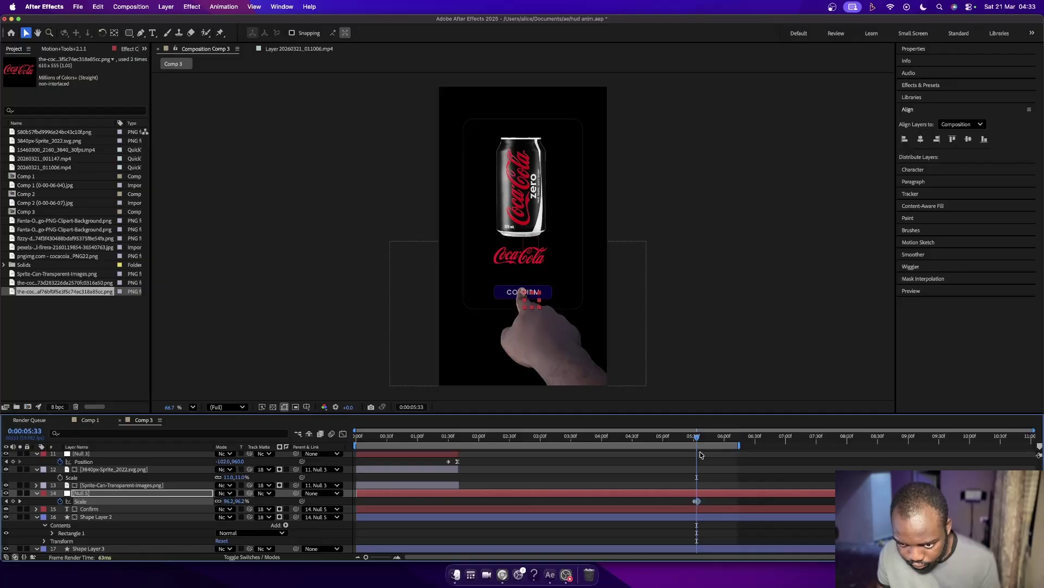
# Add a 100% scale keyframe to the button null at 0:00:05:38 and preview the button press.
pyautogui.click(701, 439)
pyautogui.moveTo(700, 439); pyautogui.dragTo(702, 438)
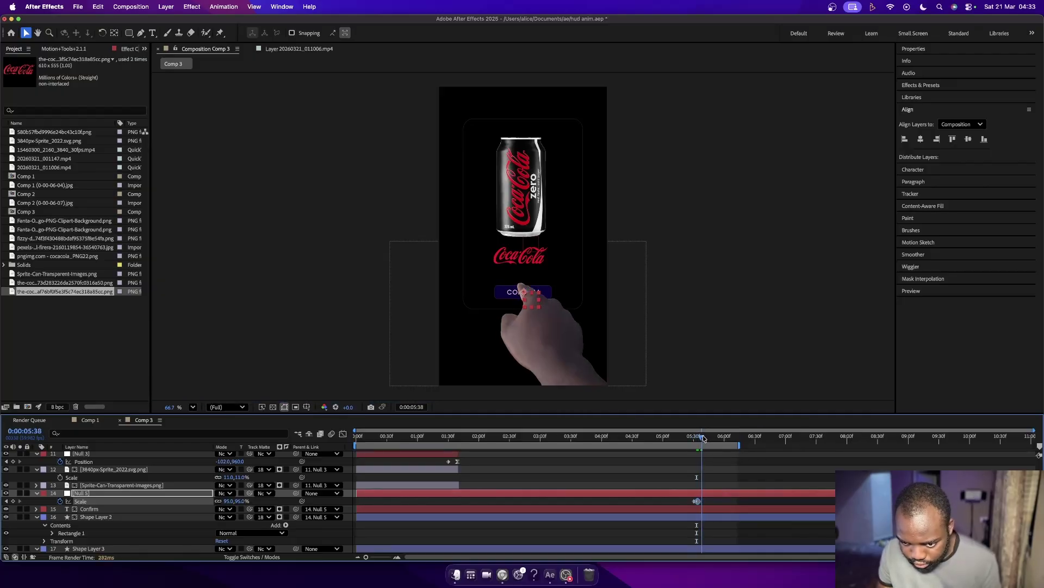
pyautogui.click(229, 501)
pyautogui.write('100')
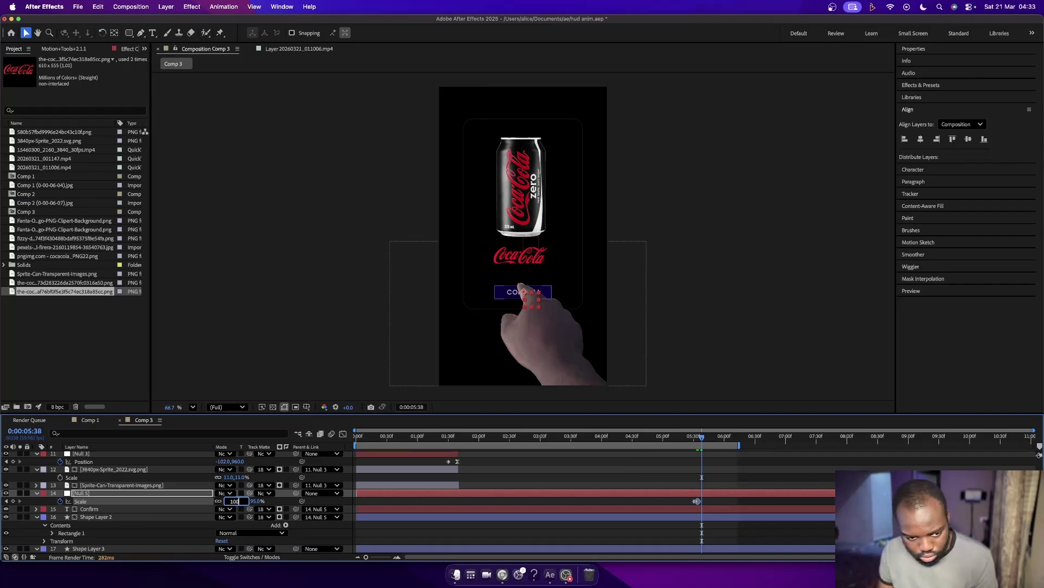
pyautogui.press('Return')
pyautogui.click(677, 438)
pyautogui.press('space')
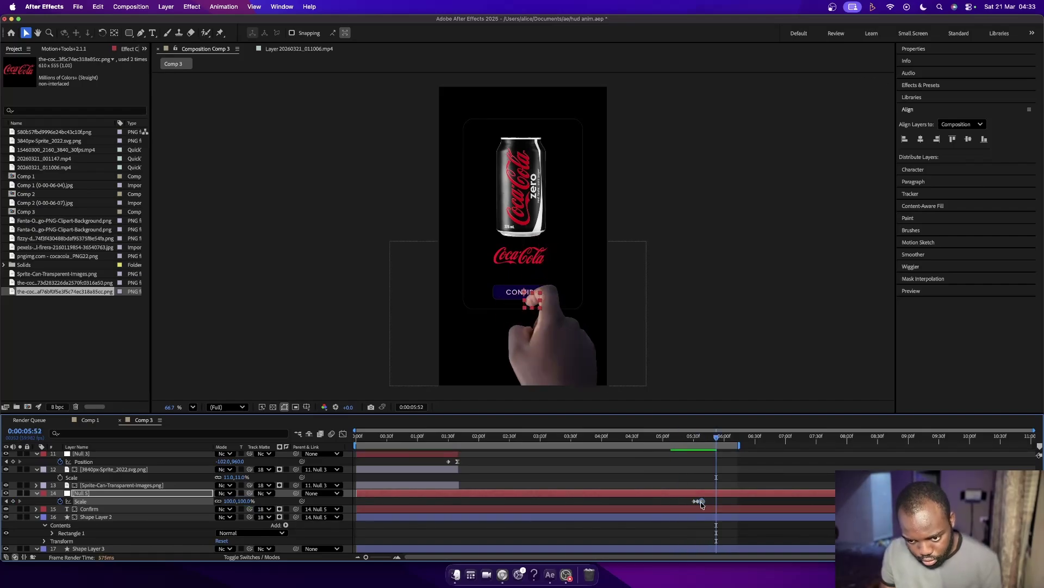
# Spread the null's three scale keyframes further apart, with the 95% one at 0:00:05:36, and preview the tap.
pyautogui.moveTo(702, 501); pyautogui.dragTo(707, 501)
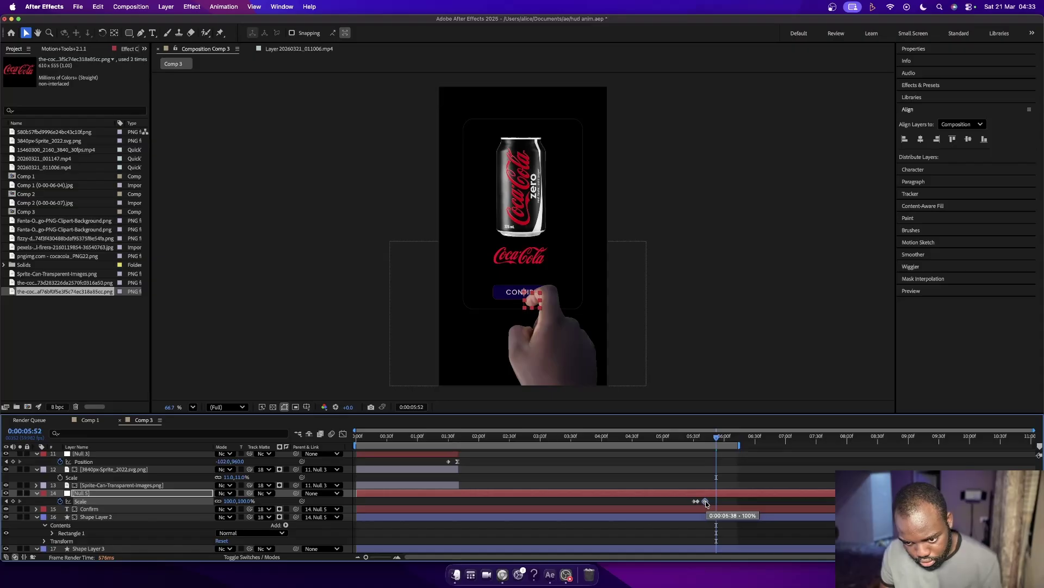
pyautogui.click(674, 436)
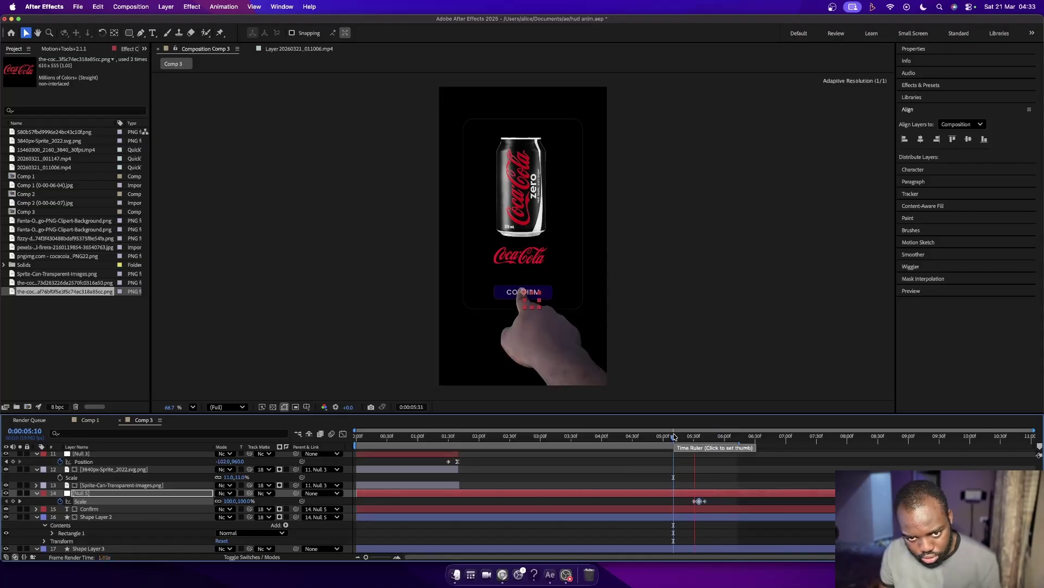
pyautogui.press('space')
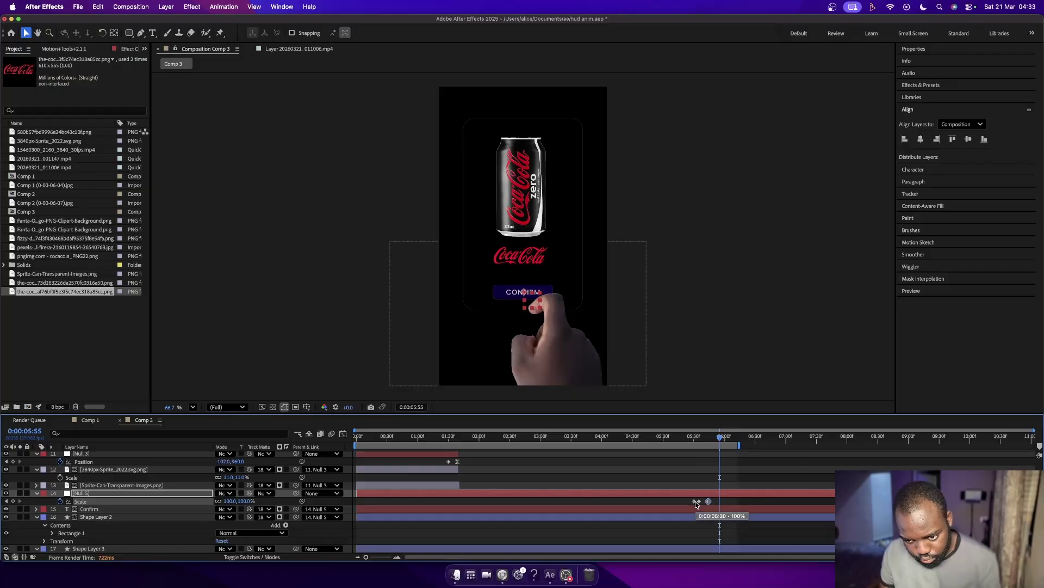
pyautogui.click(694, 501)
pyautogui.click(700, 502)
pyautogui.click(686, 438)
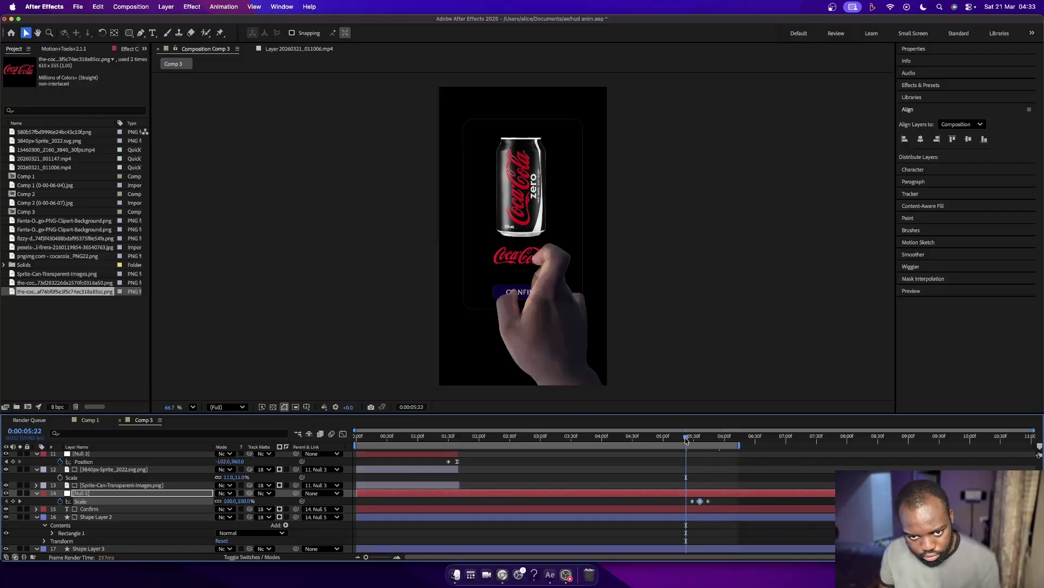
pyautogui.press('space')
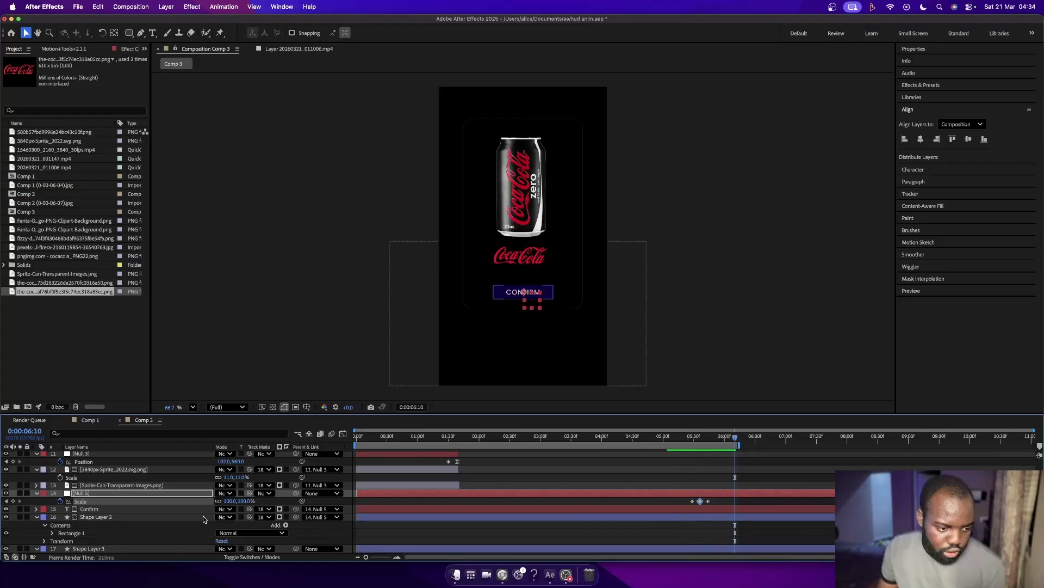
# Start animating the fill color of Shape Layer 2's rectangle with a keyframe at 0:00:05:36.
pyautogui.click(99, 519)
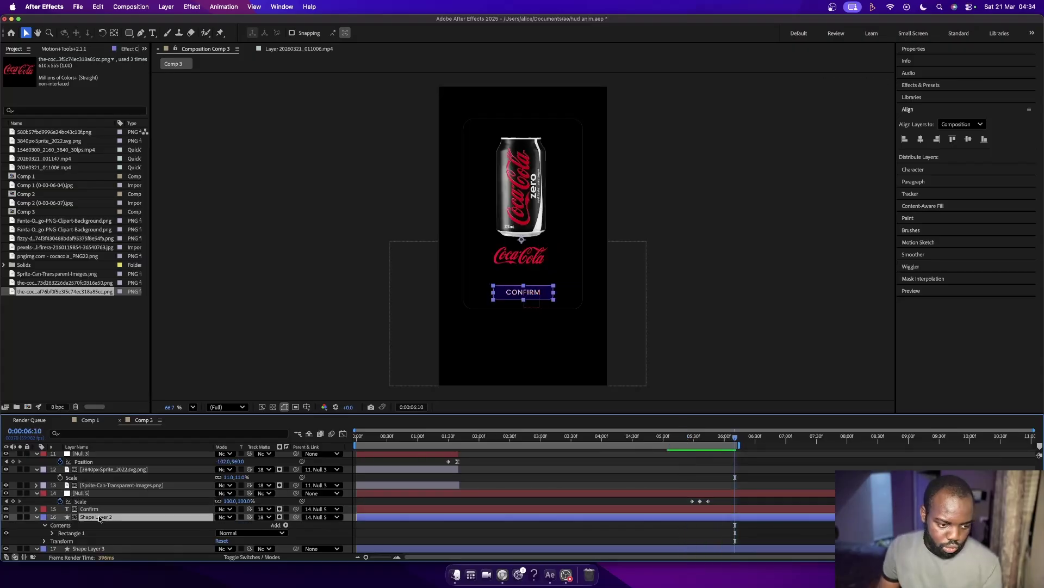
pyautogui.click(702, 438)
pyautogui.moveTo(702, 440); pyautogui.dragTo(700, 442)
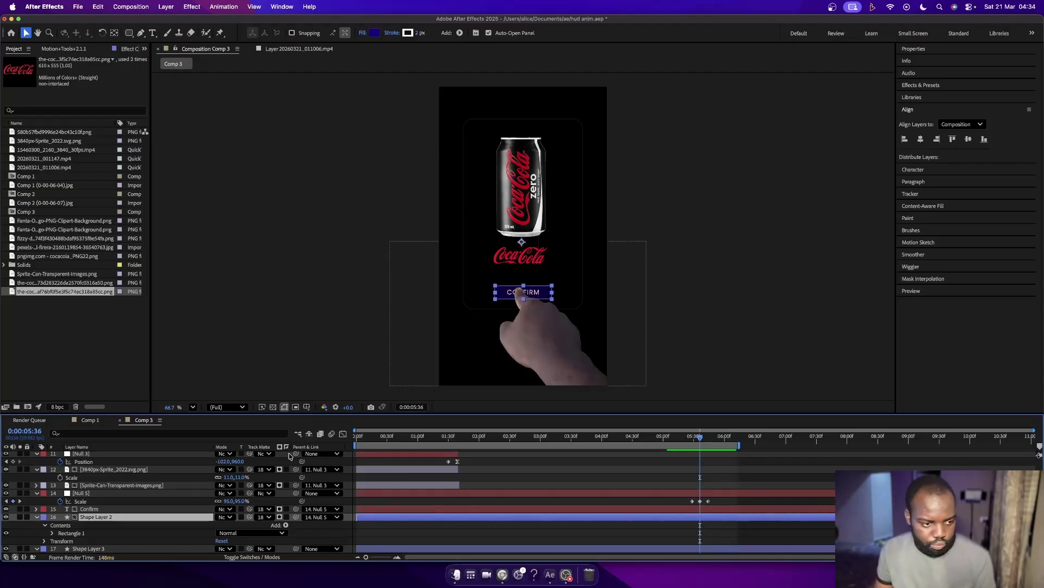
pyautogui.click(915, 48)
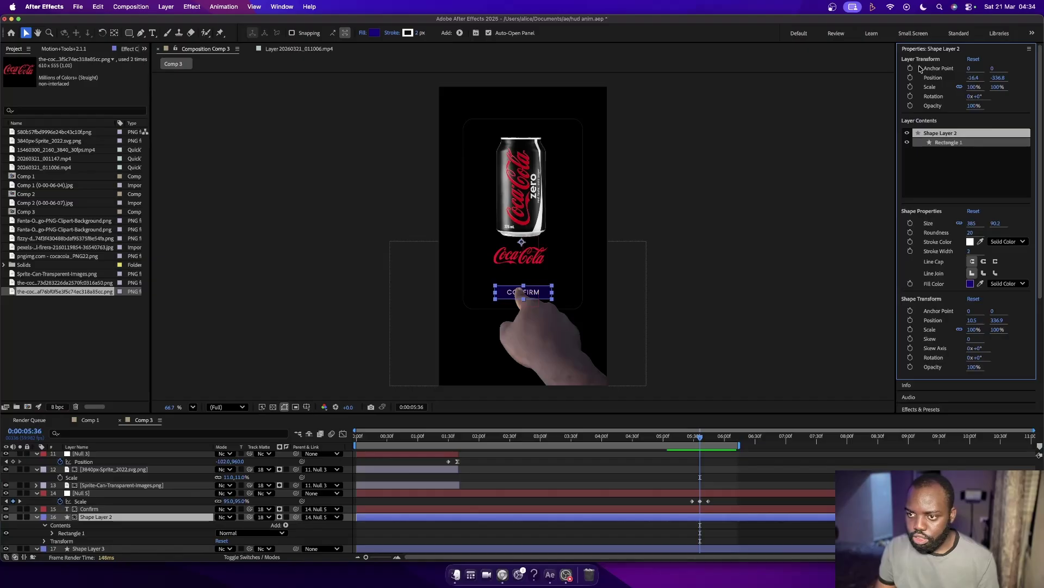
pyautogui.click(911, 287)
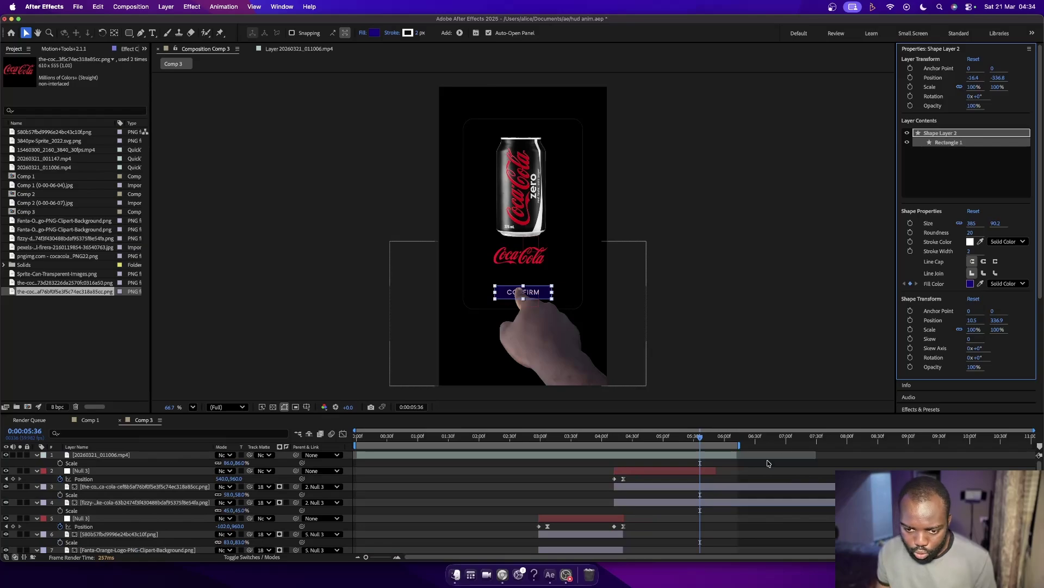
pyautogui.scroll(5, 741, 478)
pyautogui.scroll(-4, 741, 478)
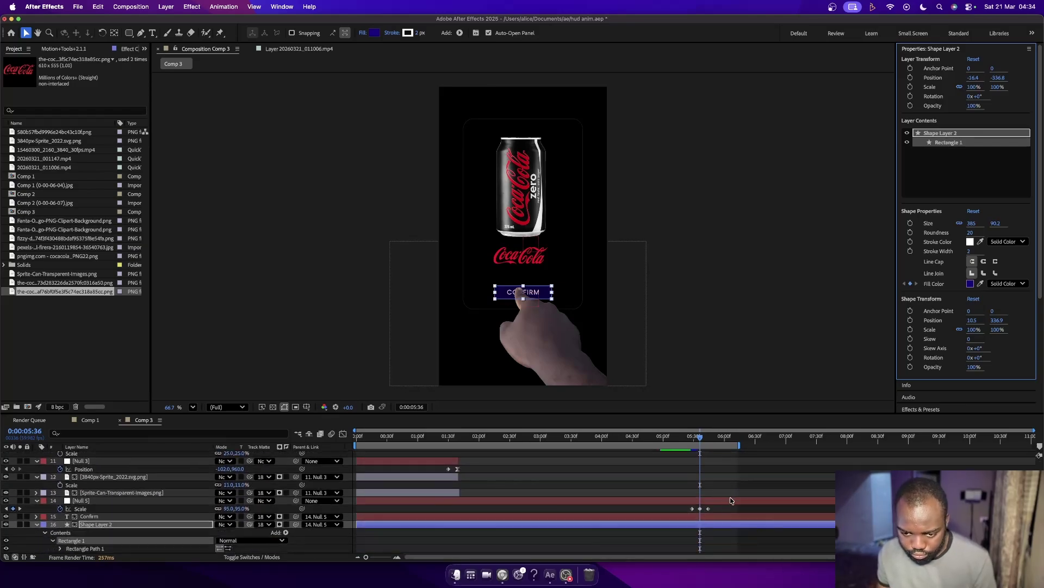
# Reveal Shape Layer 2's keyframed fill color and move its keyframe to 0:00:05:28, in line with the button null's first scale keyframe.
pyautogui.click(696, 519)
pyautogui.press('u')
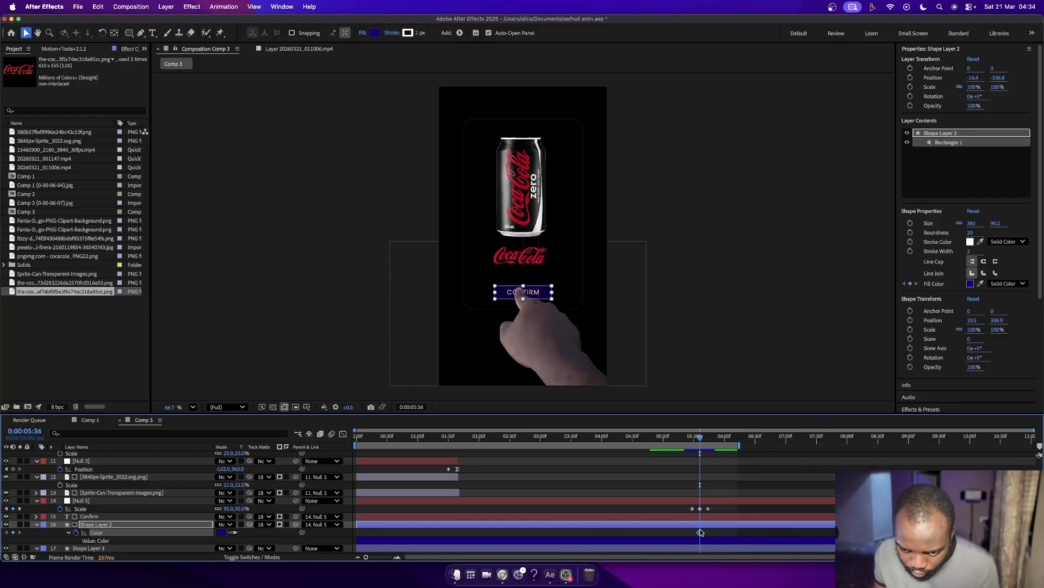
pyautogui.moveTo(700, 532); pyautogui.dragTo(691, 532)
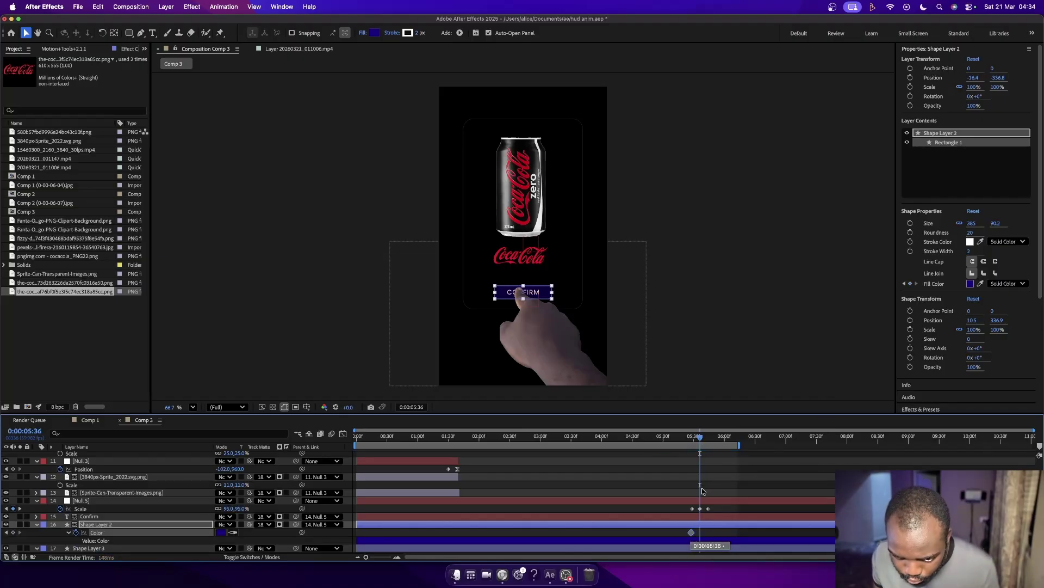
pyautogui.click(693, 438)
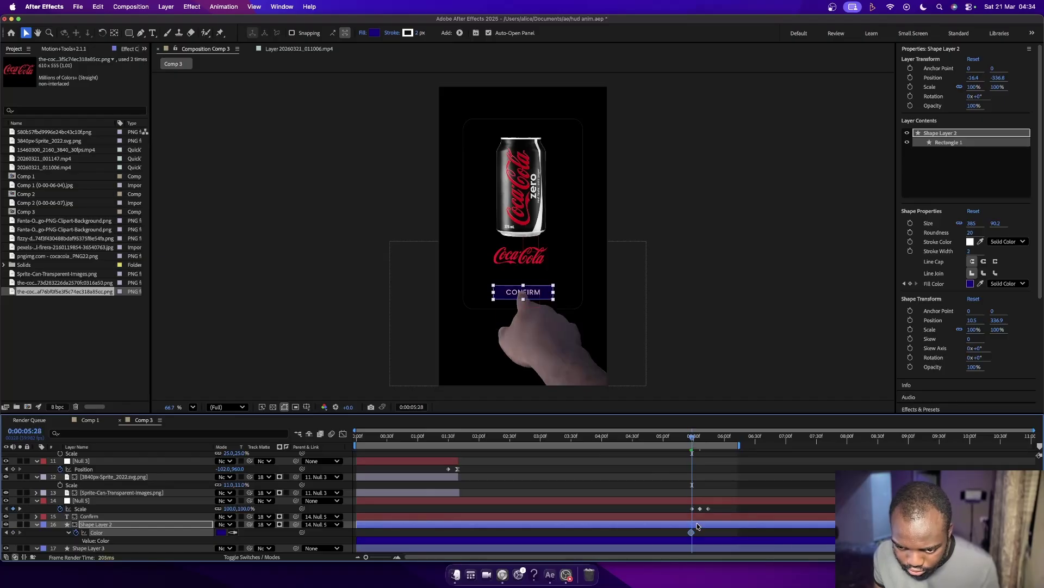
# Set the button's fill color to white (FFFFFF) at 0:00:05:36.
pyautogui.click(700, 439)
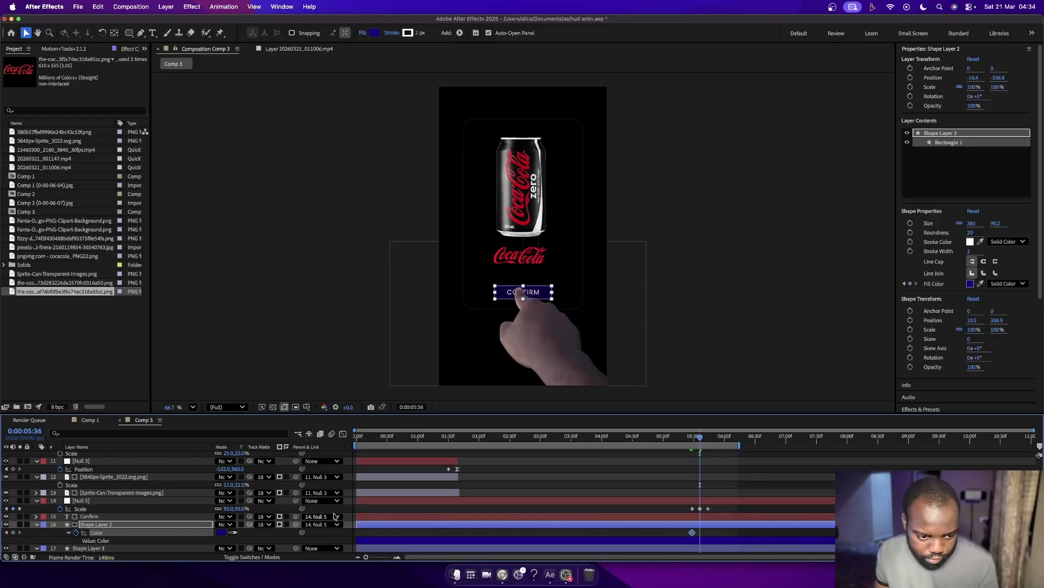
pyautogui.click(221, 532)
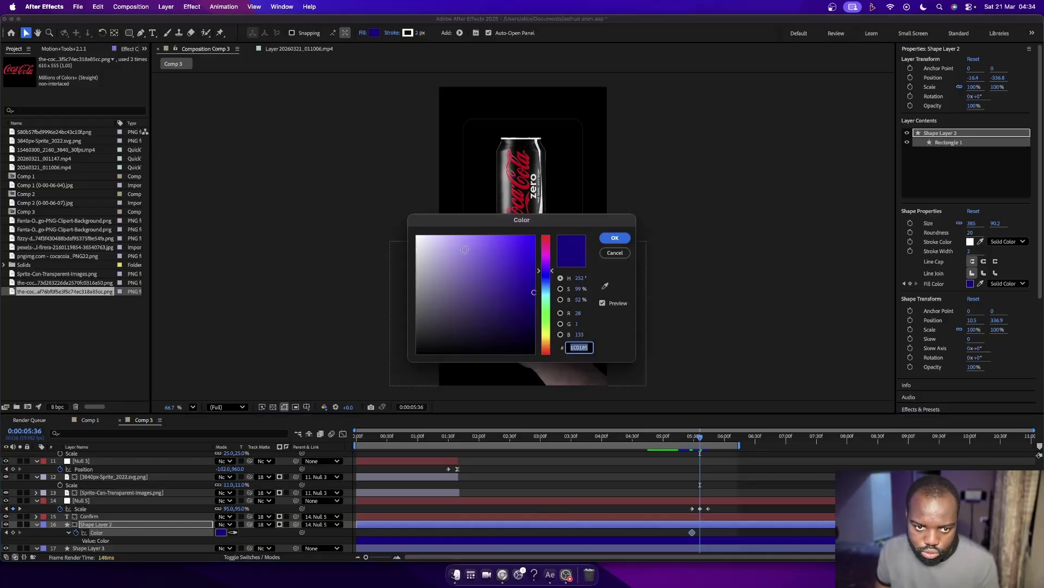
pyautogui.moveTo(464, 249); pyautogui.dragTo(380, 232)
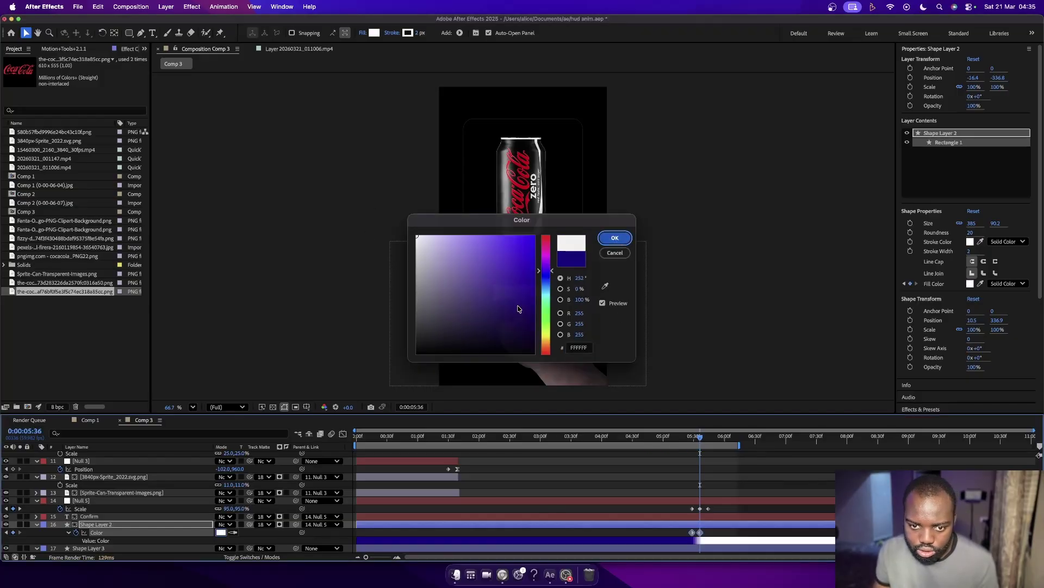
pyautogui.press('Return')
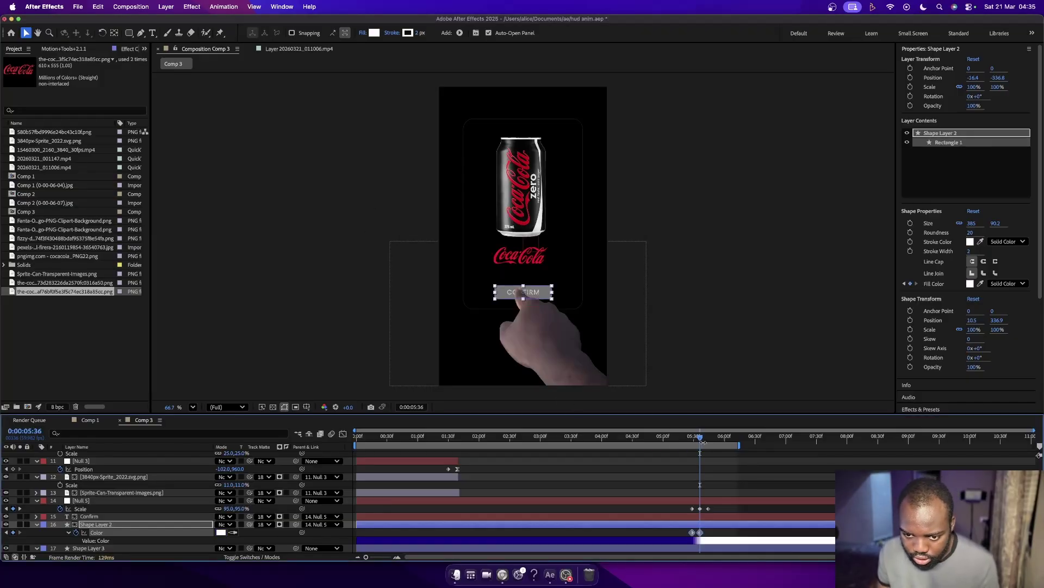
# Restore the button fill to its original dark blue at 0:00:05:44 by sampling it, and preview the tap flash.
pyautogui.moveTo(704, 441); pyautogui.dragTo(709, 440)
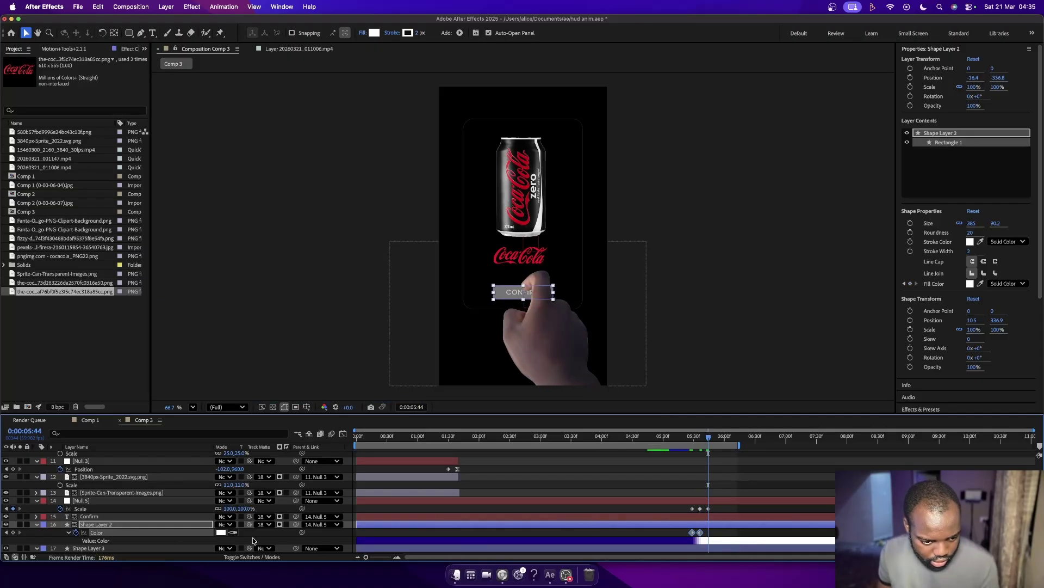
pyautogui.click(232, 532)
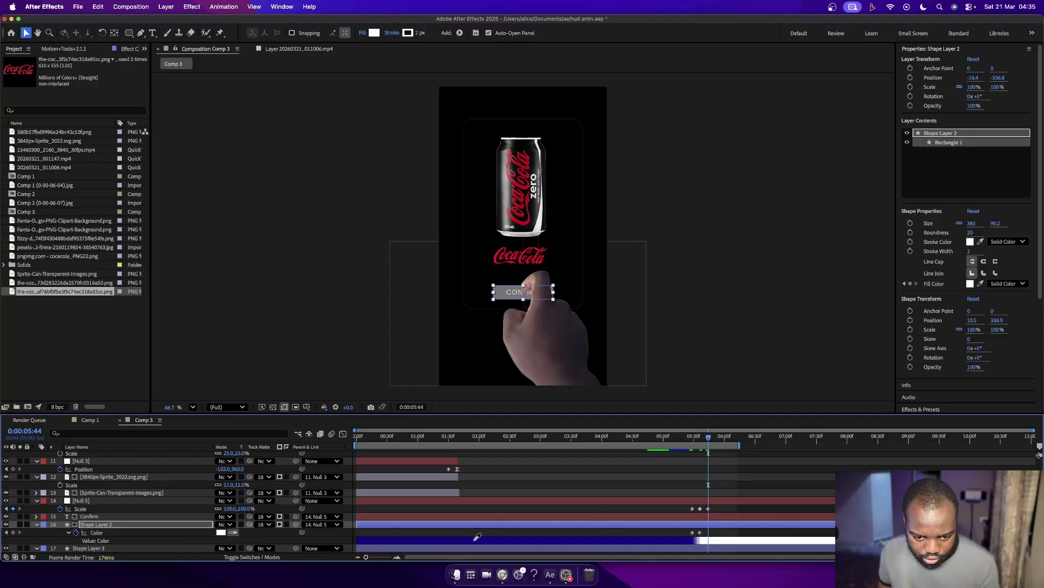
pyautogui.click(467, 543)
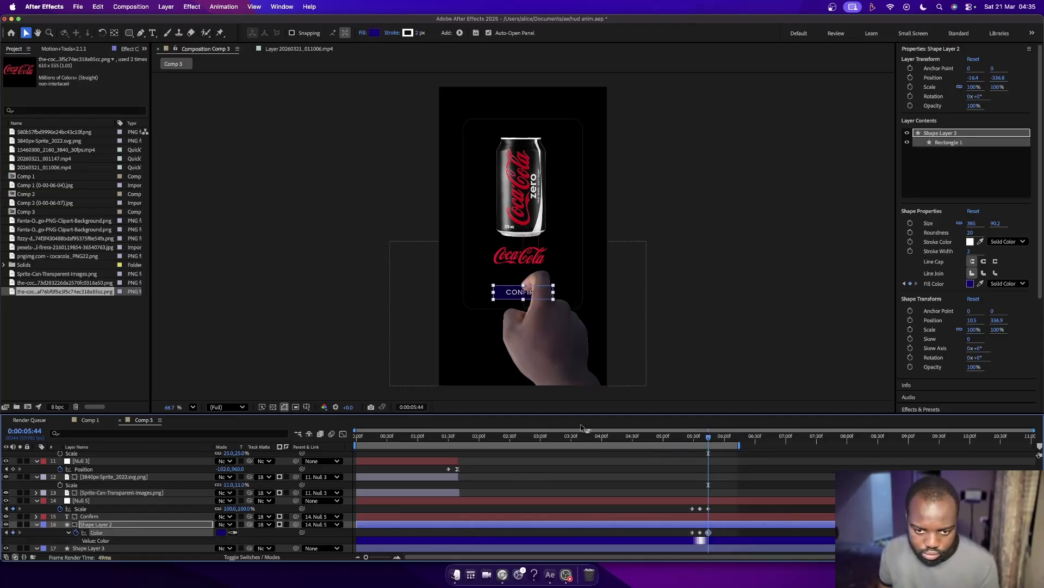
pyautogui.moveTo(693, 439); pyautogui.dragTo(684, 439)
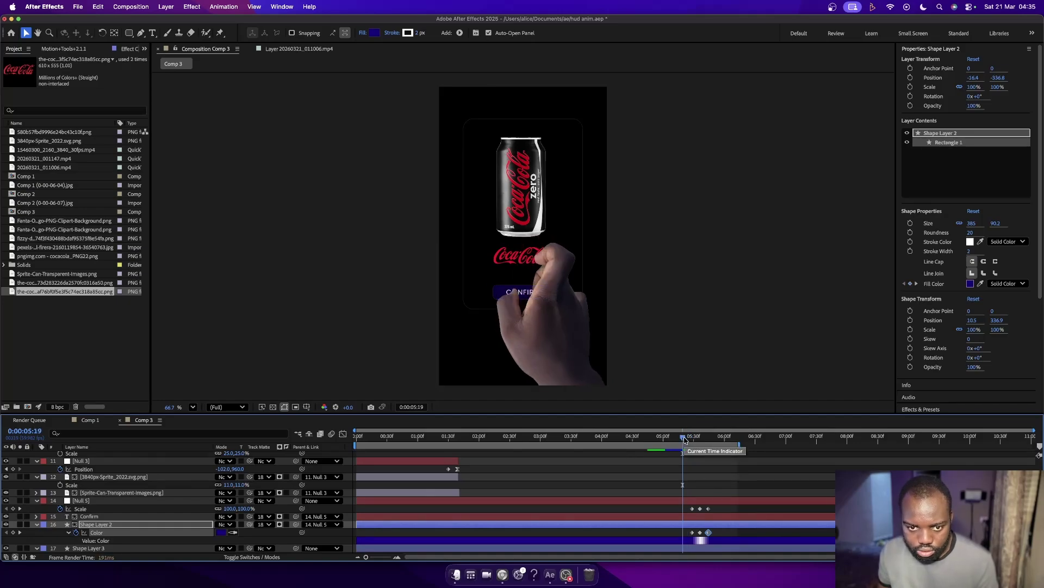
pyautogui.press('space')
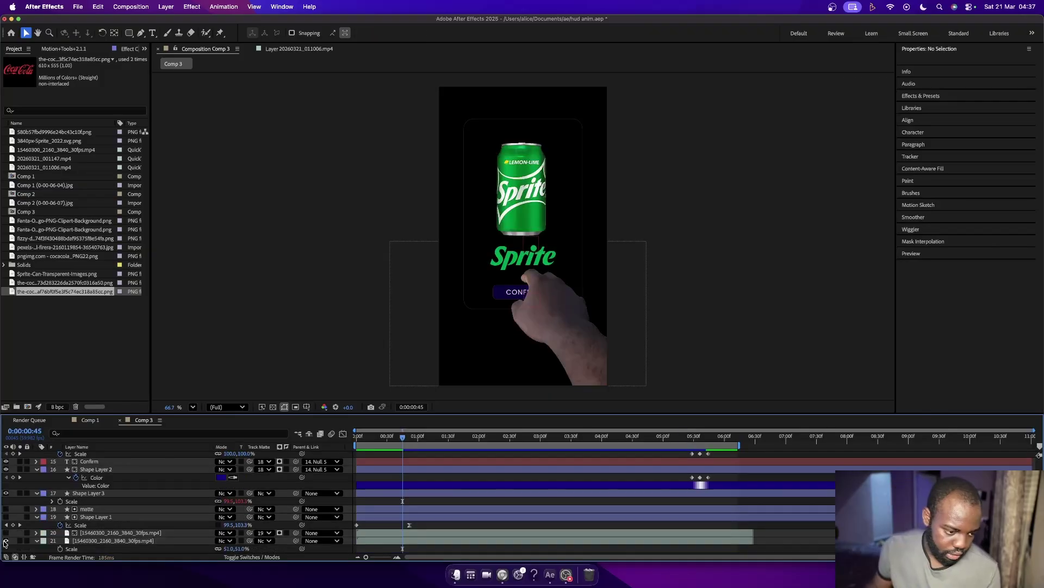
# Make the 15460300_2160_3840_30fps.mp4 background footage visible again behind the drink panel.
pyautogui.click(6, 540)
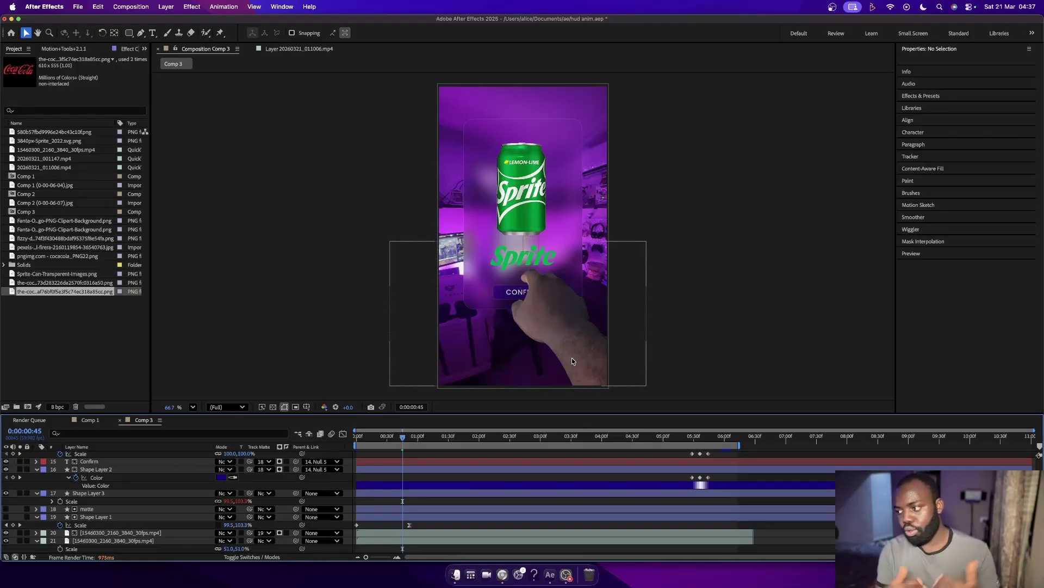
pyautogui.scroll(-2, 520, 261)
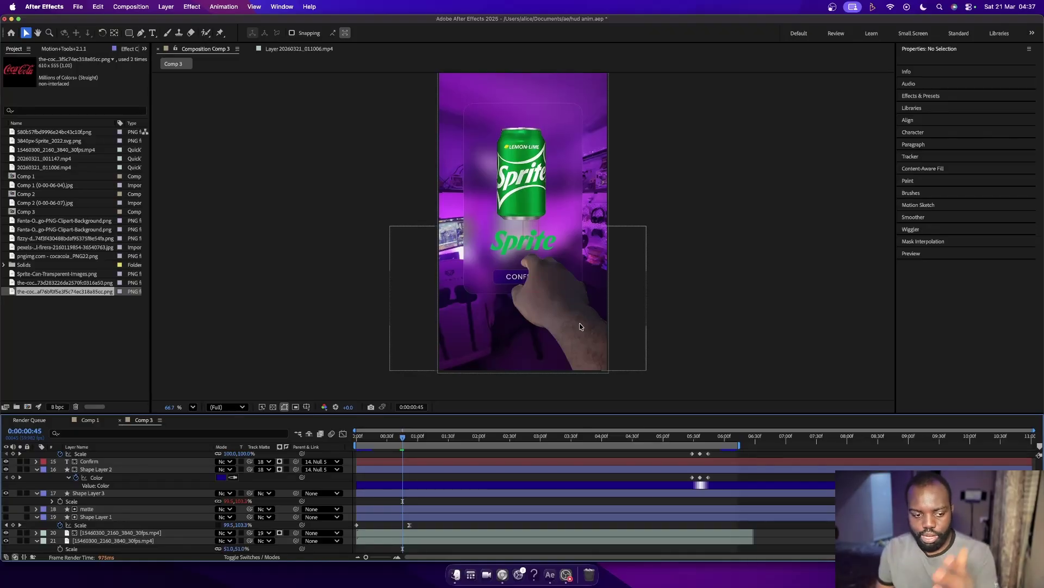
pyautogui.scroll(10, 143, 494)
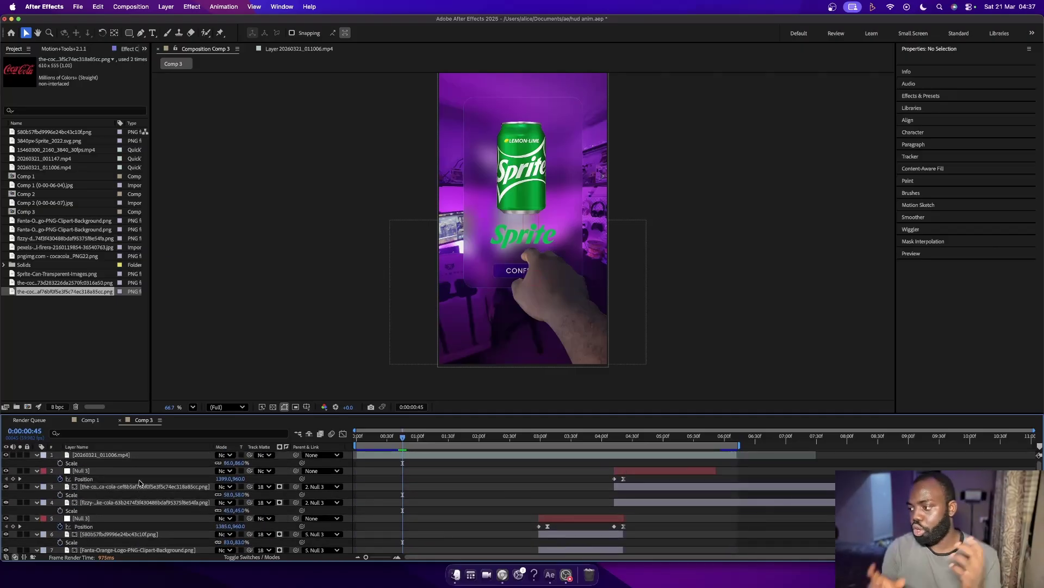
# Find the Color Balance effect and apply it to the hand footage layer 20260321_011006.mp4.
pyautogui.click(110, 455)
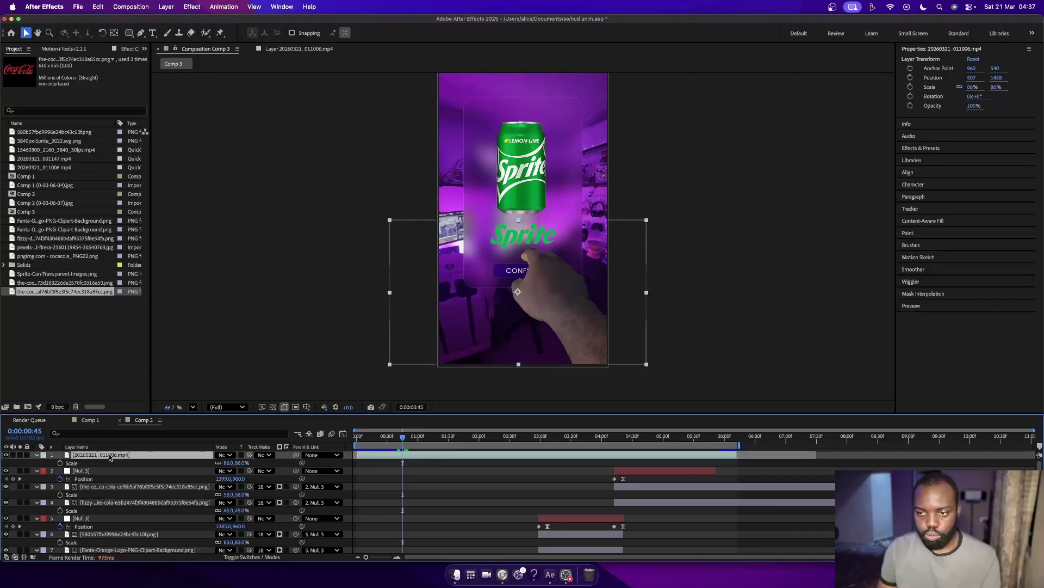
pyautogui.click(916, 148)
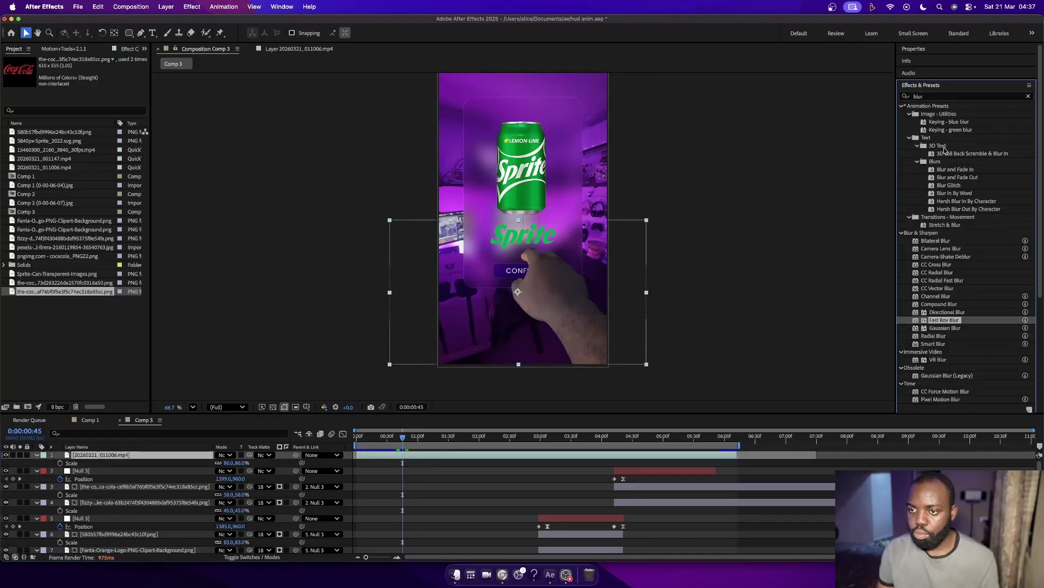
pyautogui.click(934, 96)
pyautogui.write('blur')
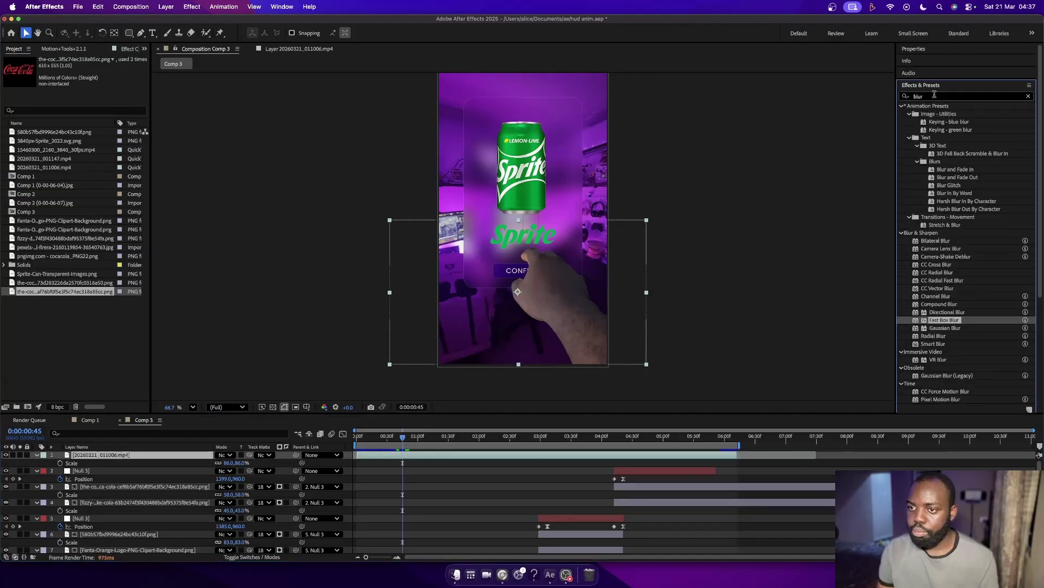
pyautogui.click(1028, 97)
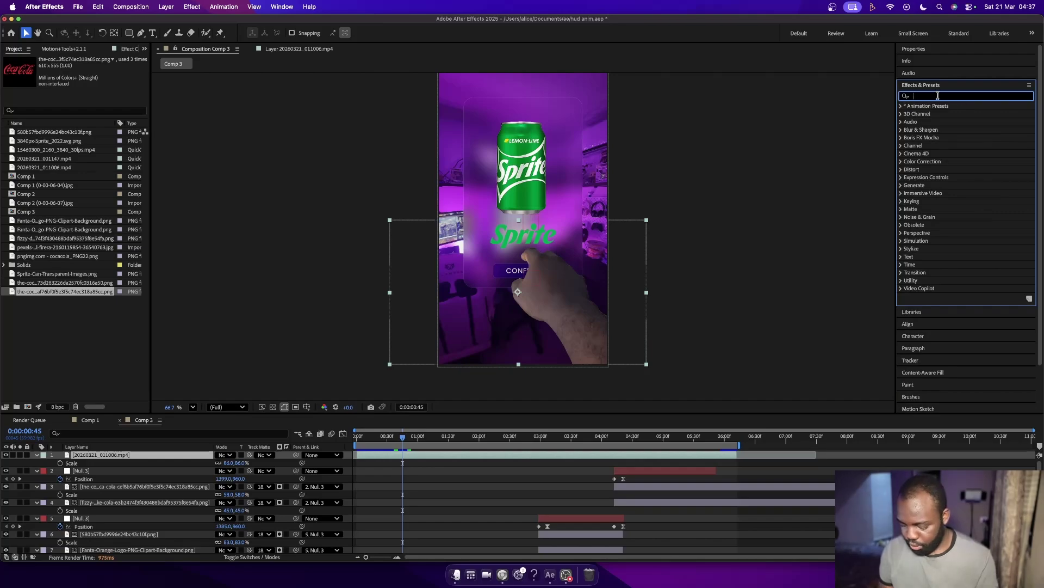
pyautogui.write('colo')
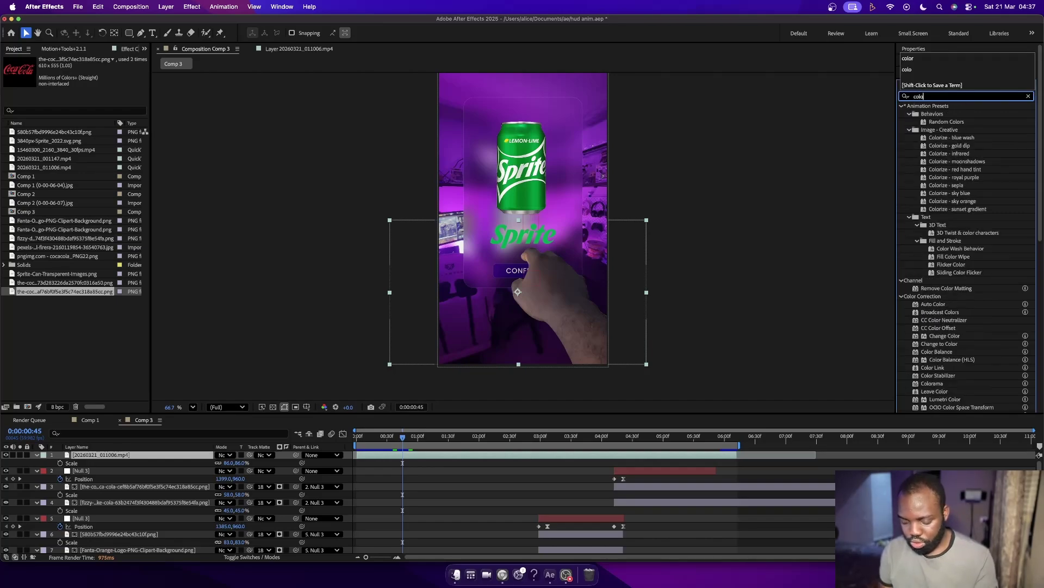
pyautogui.write('r')
pyautogui.scroll(-5, 975, 326)
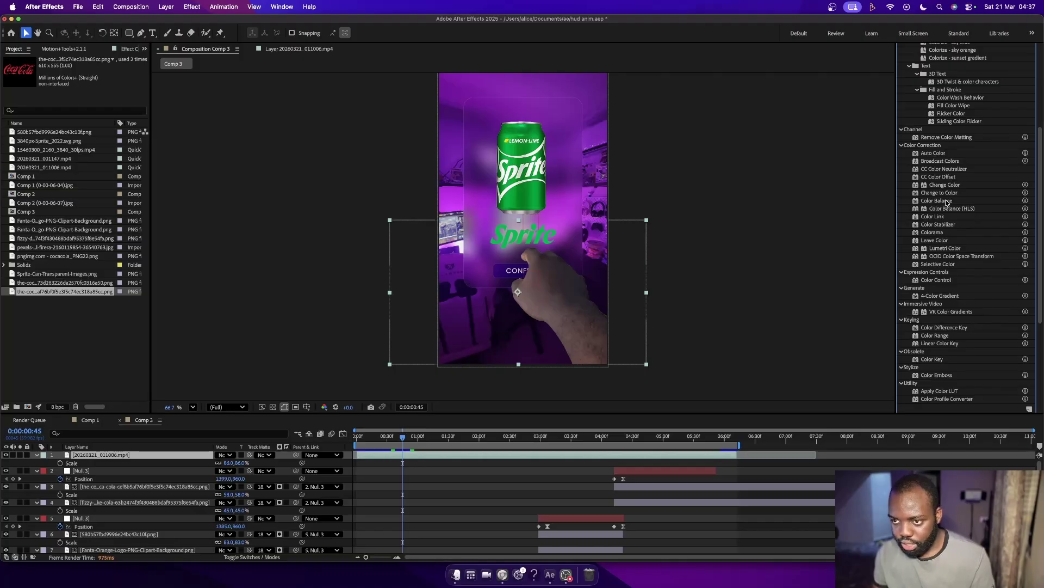
pyautogui.moveTo(940, 202); pyautogui.dragTo(572, 336)
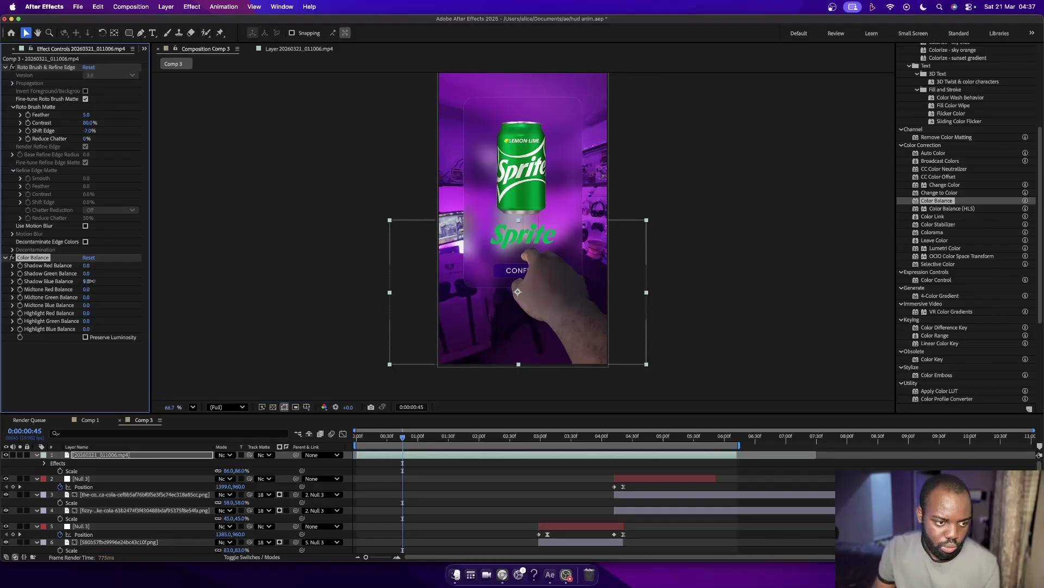
# Tint the hand's shadows by setting Shadow Blue Balance to 100 and Shadow Red Balance to 49.
pyautogui.moveTo(93, 280); pyautogui.dragTo(121, 281)
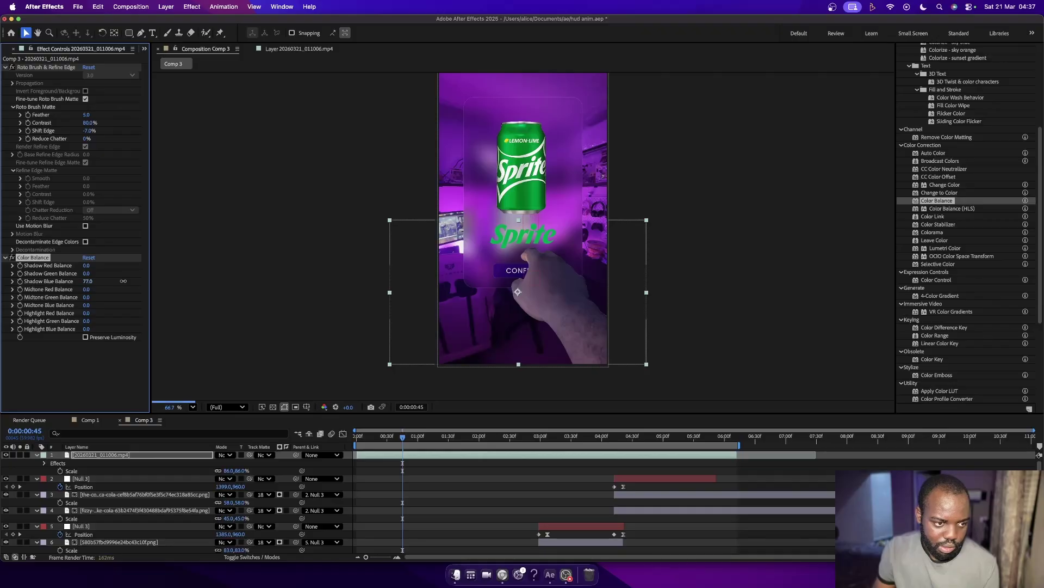
pyautogui.moveTo(122, 282); pyautogui.dragTo(124, 281)
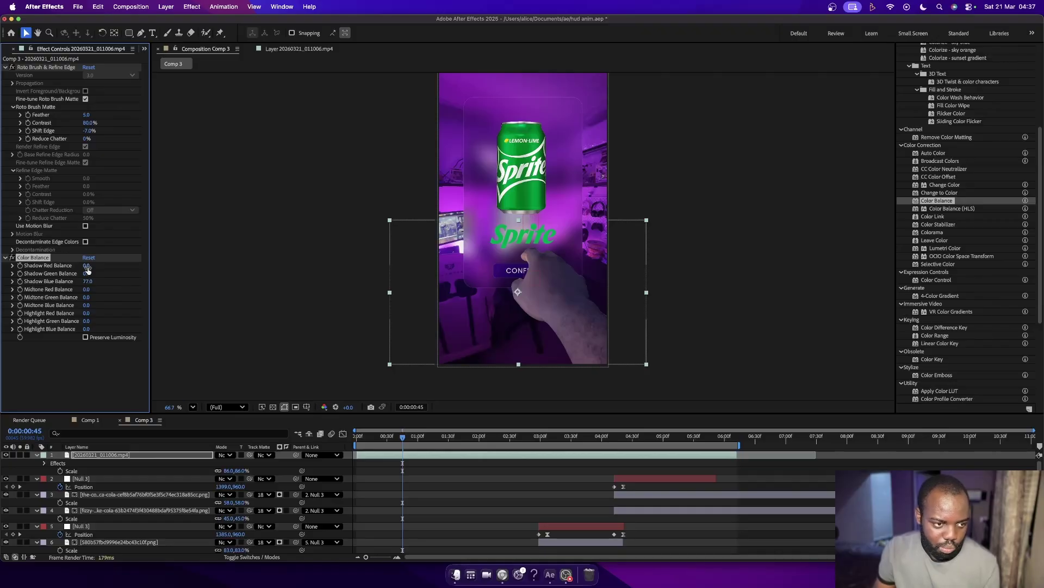
pyautogui.moveTo(93, 266); pyautogui.dragTo(97, 266)
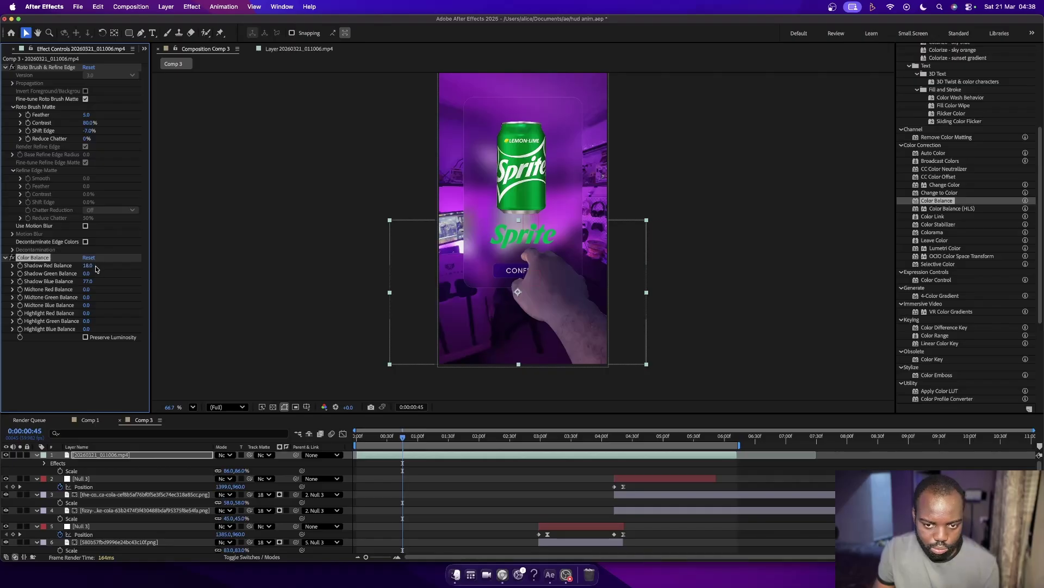
pyautogui.press('super+z')
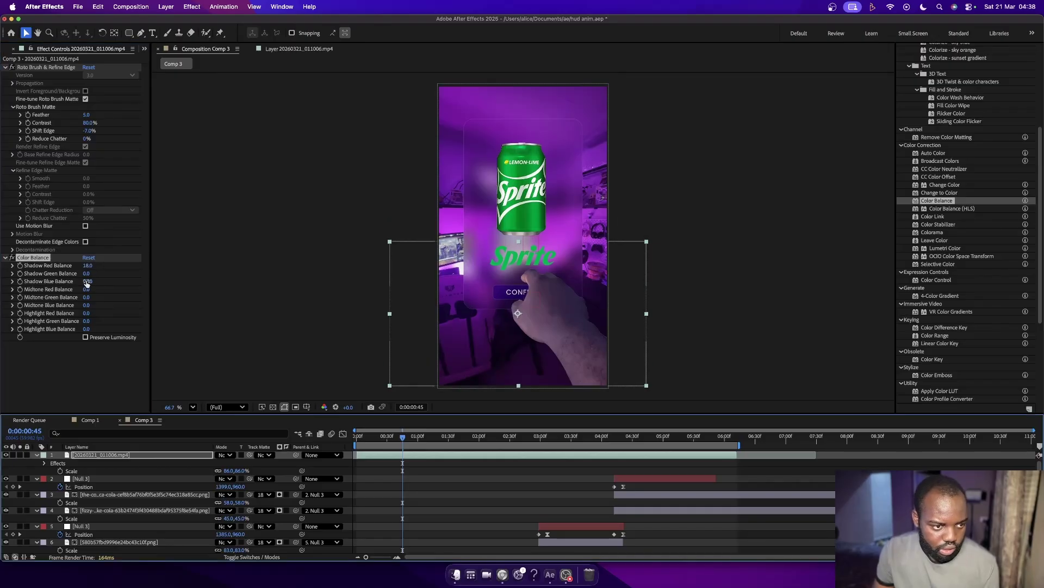
pyautogui.moveTo(85, 283); pyautogui.dragTo(99, 265)
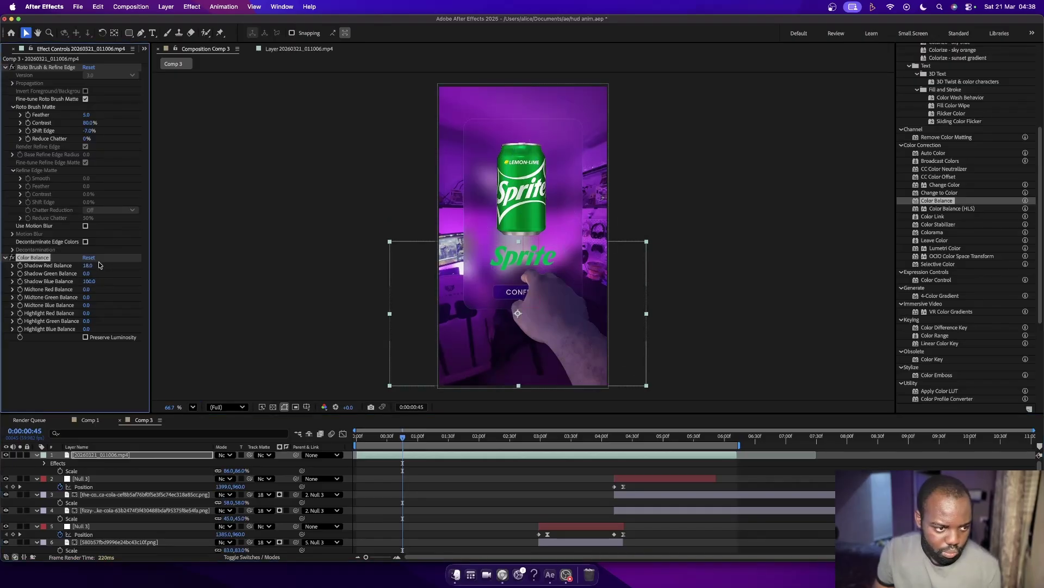
pyautogui.click(91, 266)
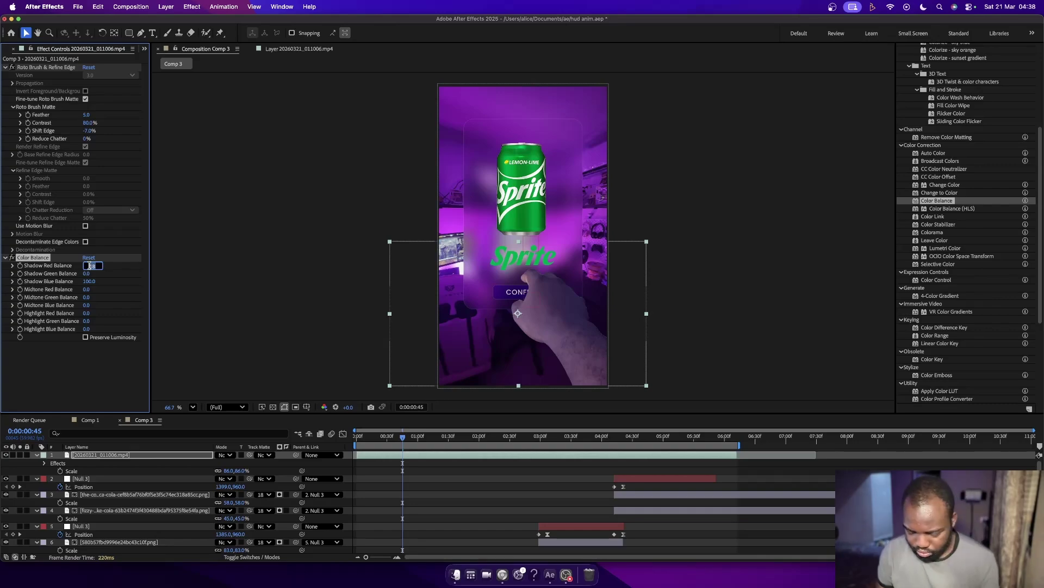
pyautogui.press('Return')
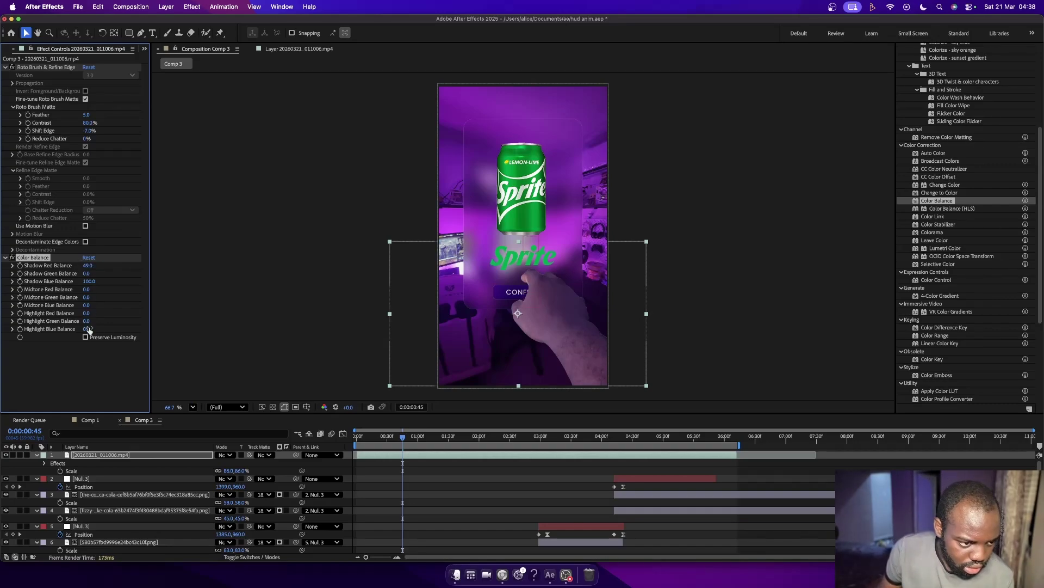
# Set the hand's Highlight Blue Balance to 6 and its Midtone Blue Balance to 15.
pyautogui.moveTo(88, 332); pyautogui.dragTo(90, 329)
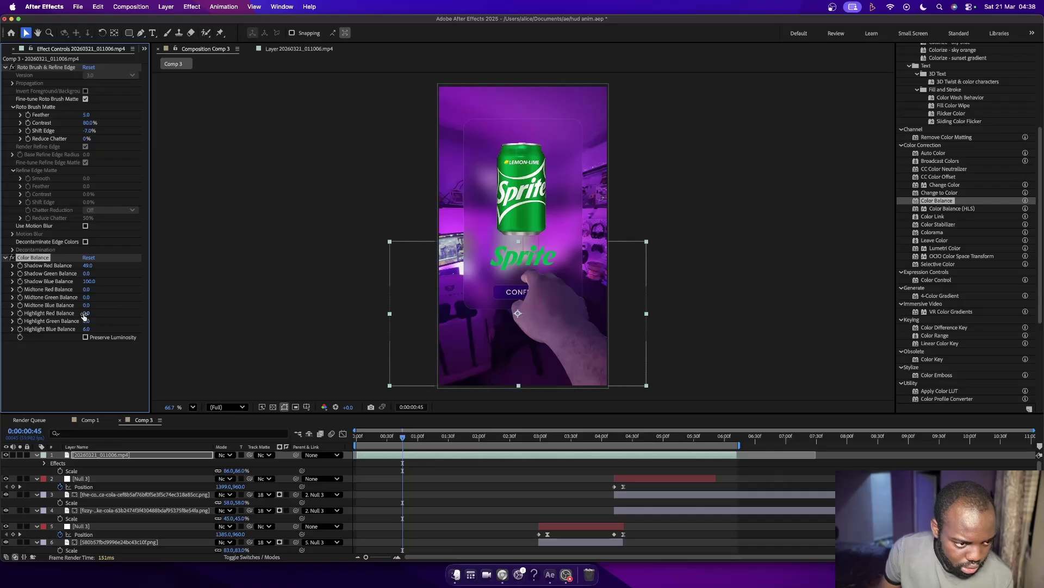
pyautogui.click(86, 306)
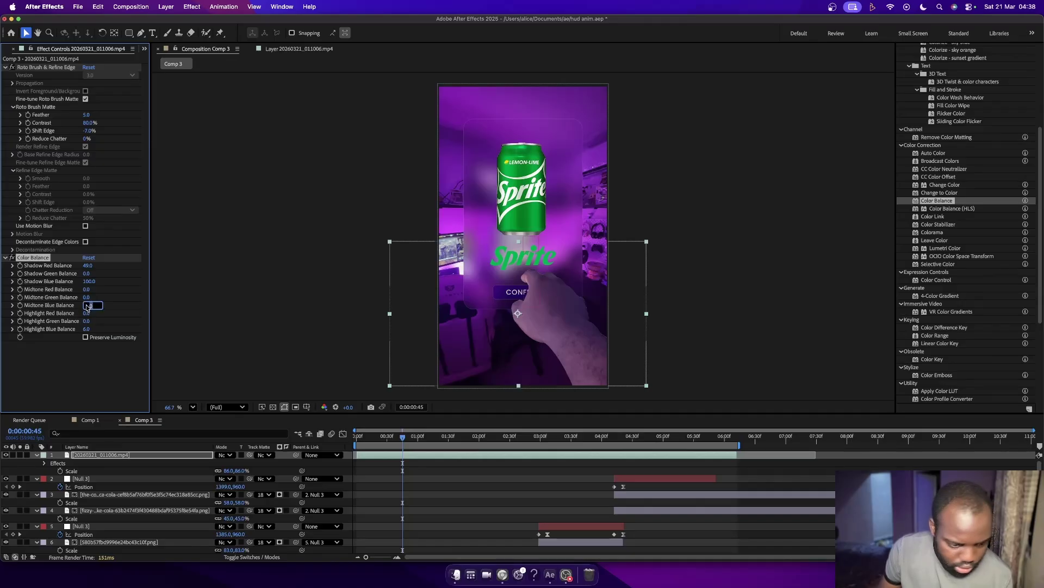
pyautogui.press('Return')
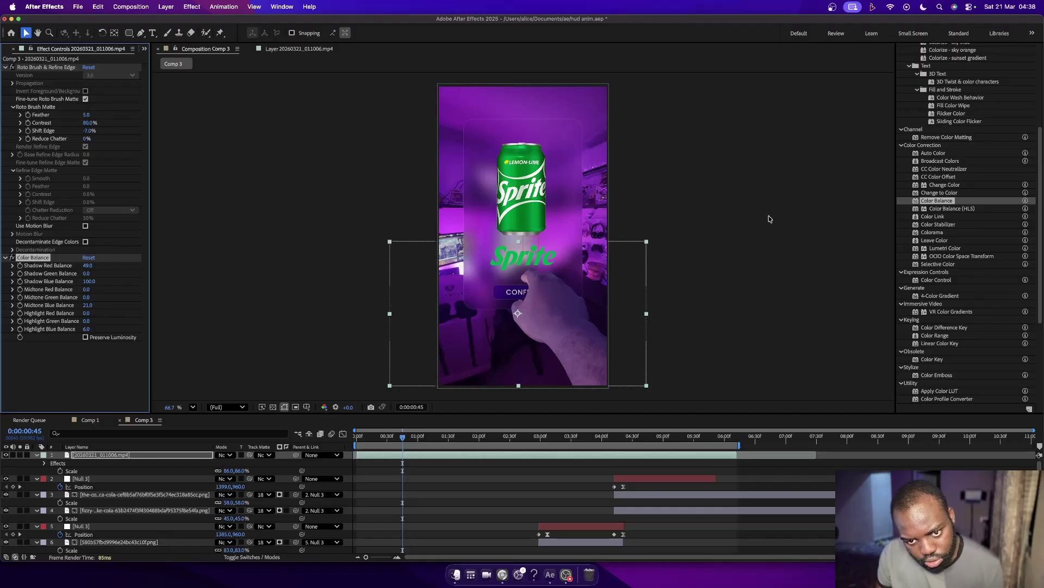
pyautogui.click(741, 225)
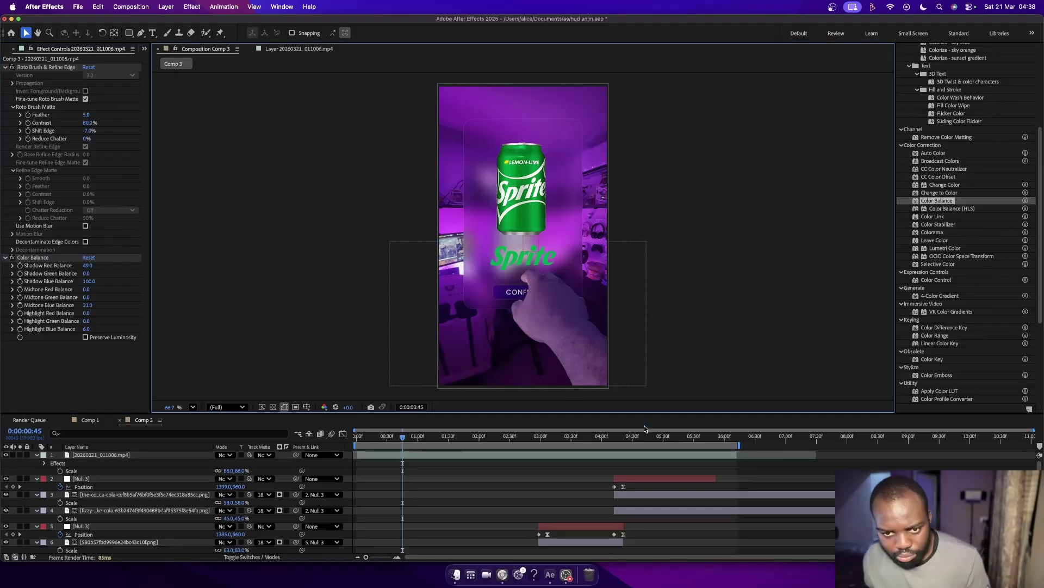
pyautogui.moveTo(86, 309); pyautogui.dragTo(83, 309)
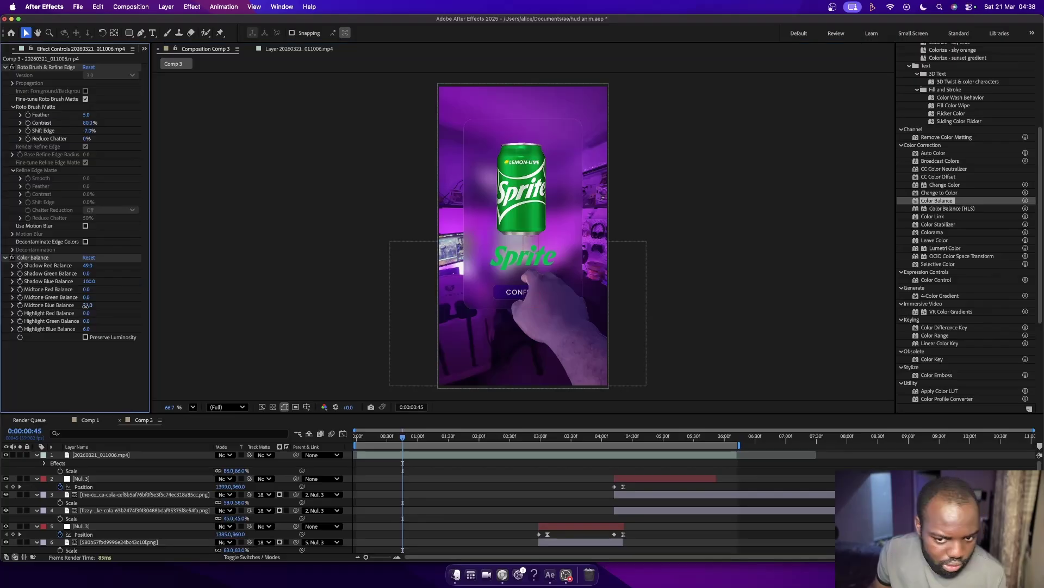
pyautogui.click(688, 229)
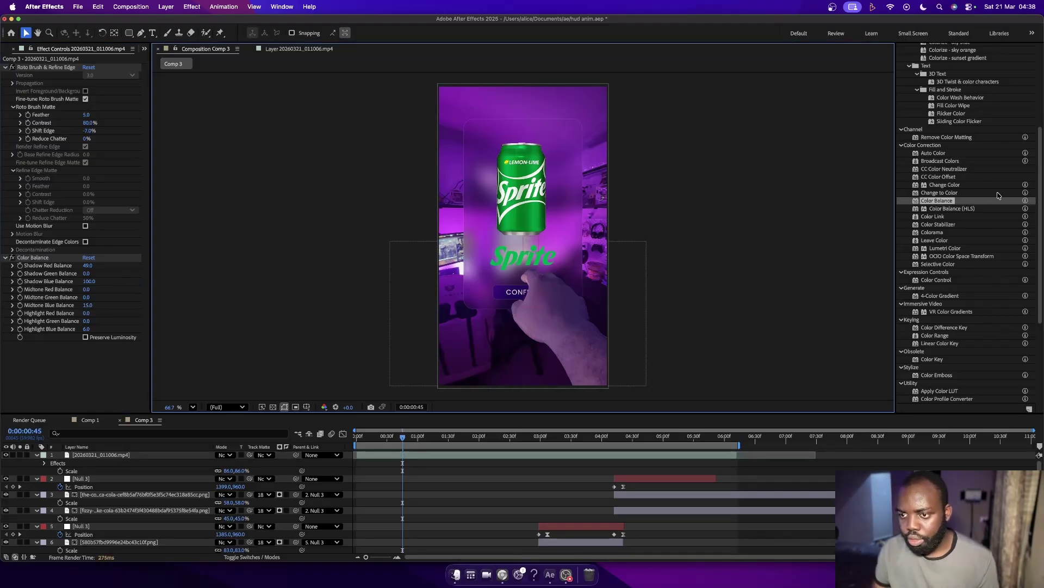
# Add Brightness & Contrast to the hand footage with contrast 52, and return the playhead to the start of the composition.
pyautogui.scroll(5, 932, 142)
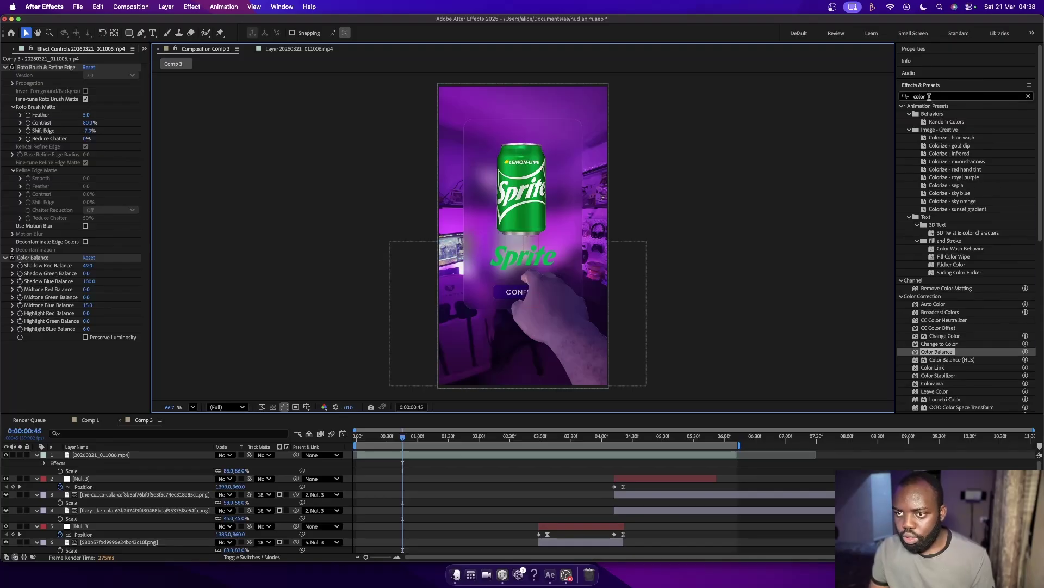
pyautogui.click(928, 97)
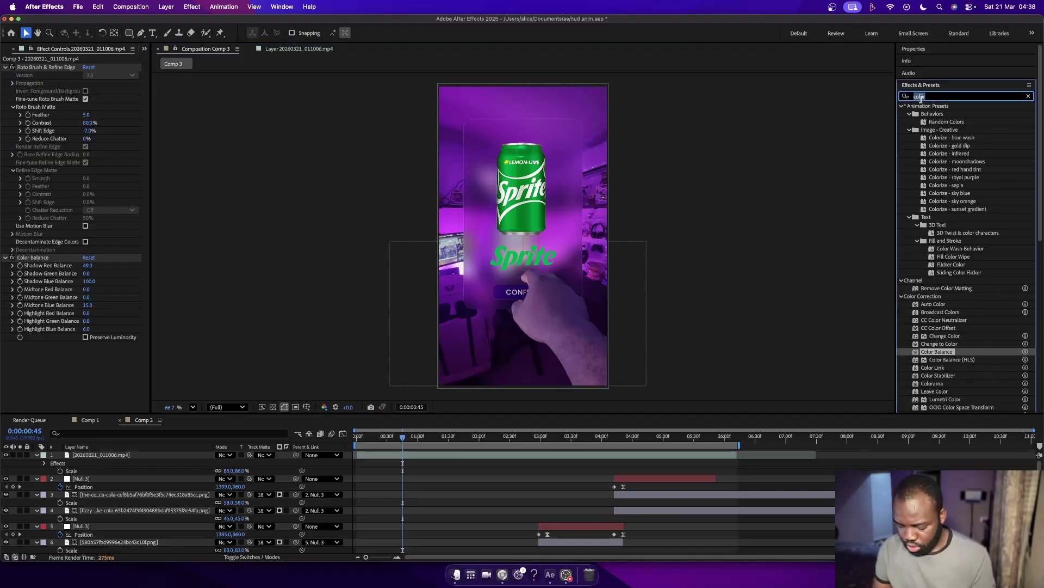
pyautogui.write('cont')
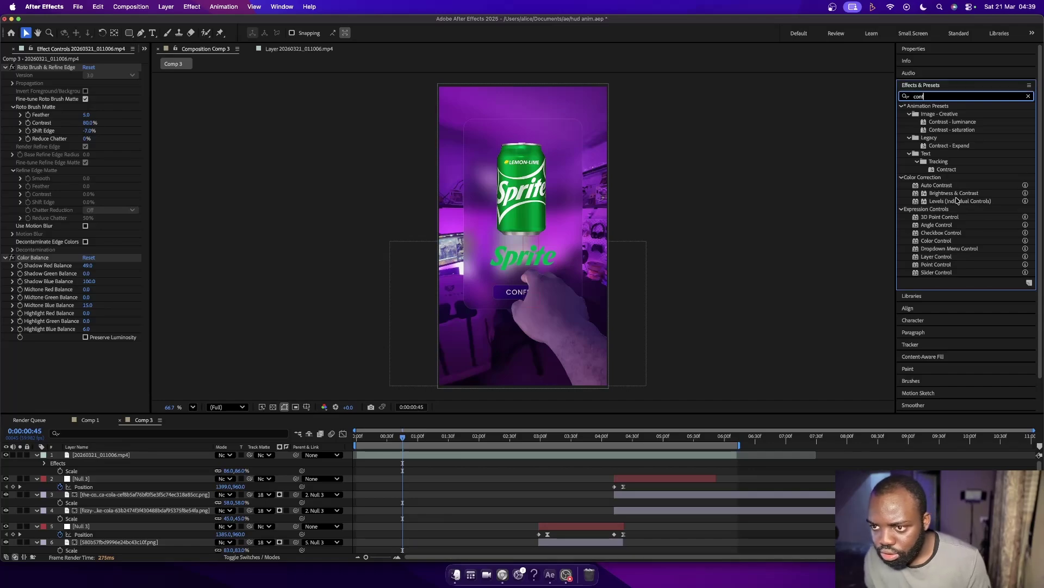
pyautogui.moveTo(953, 195); pyautogui.dragTo(99, 363)
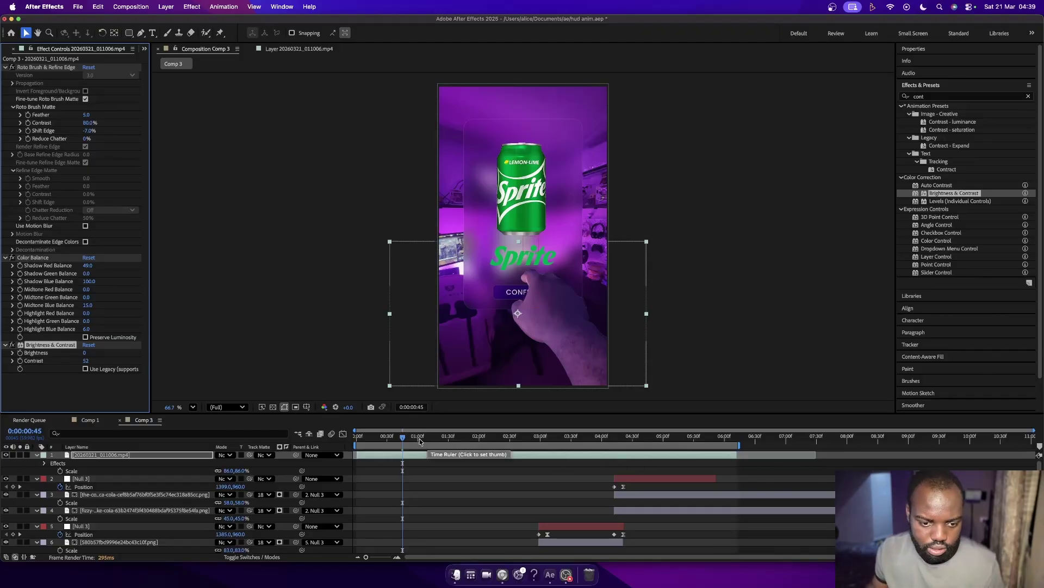
pyautogui.moveTo(395, 439); pyautogui.dragTo(355, 439)
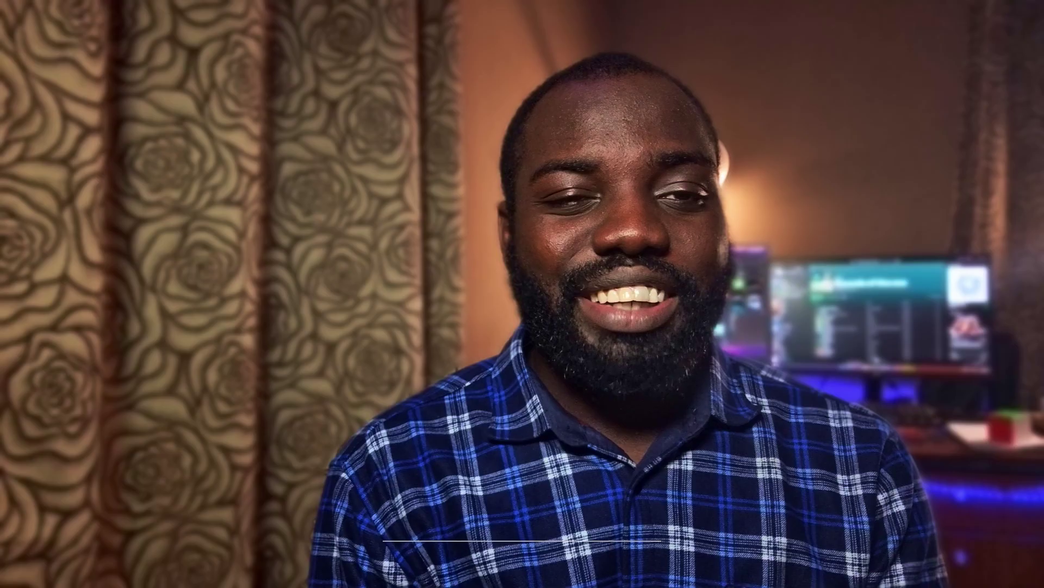